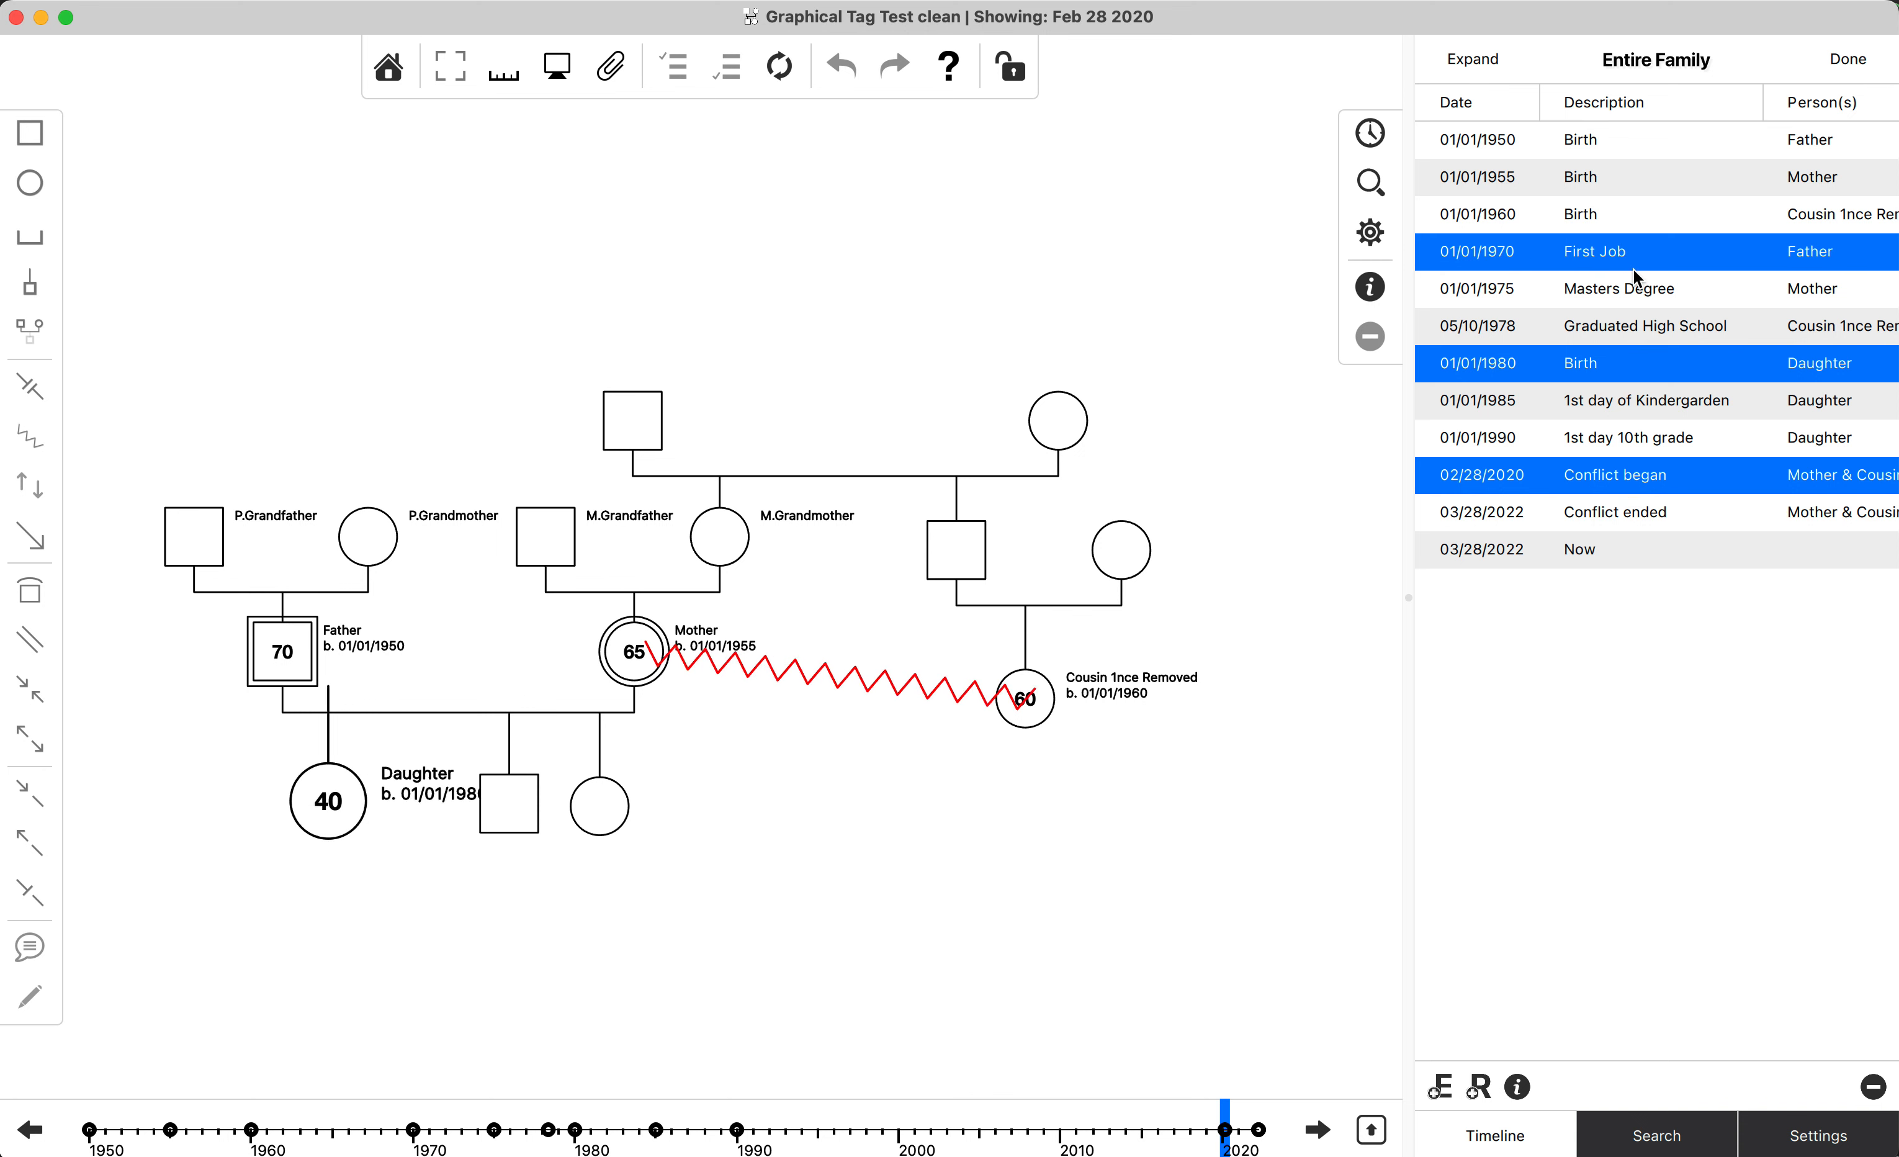
Go through single events in the family timeline, ending with the Daughter's 1st day of Kindergarden.
left_click(1636, 181, "super")
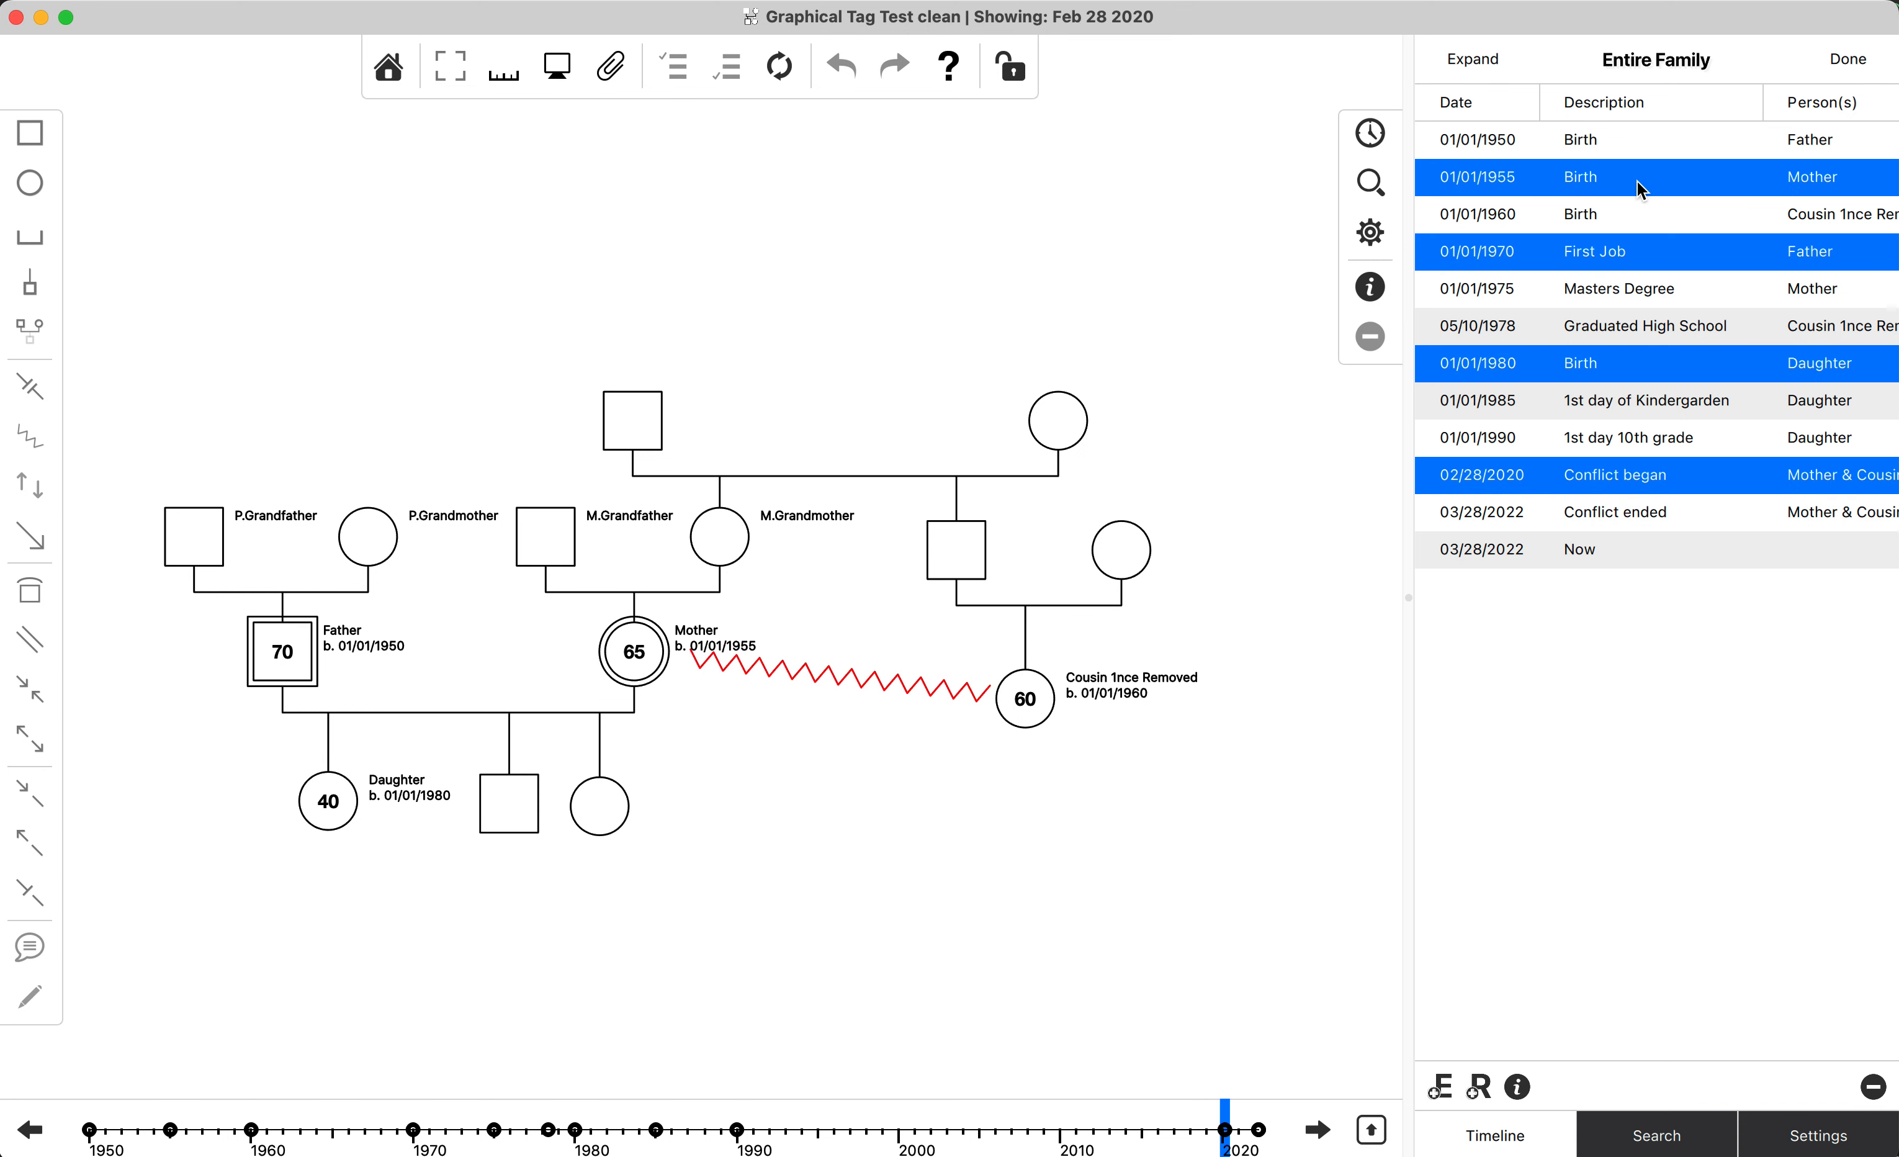
left_click(1654, 207)
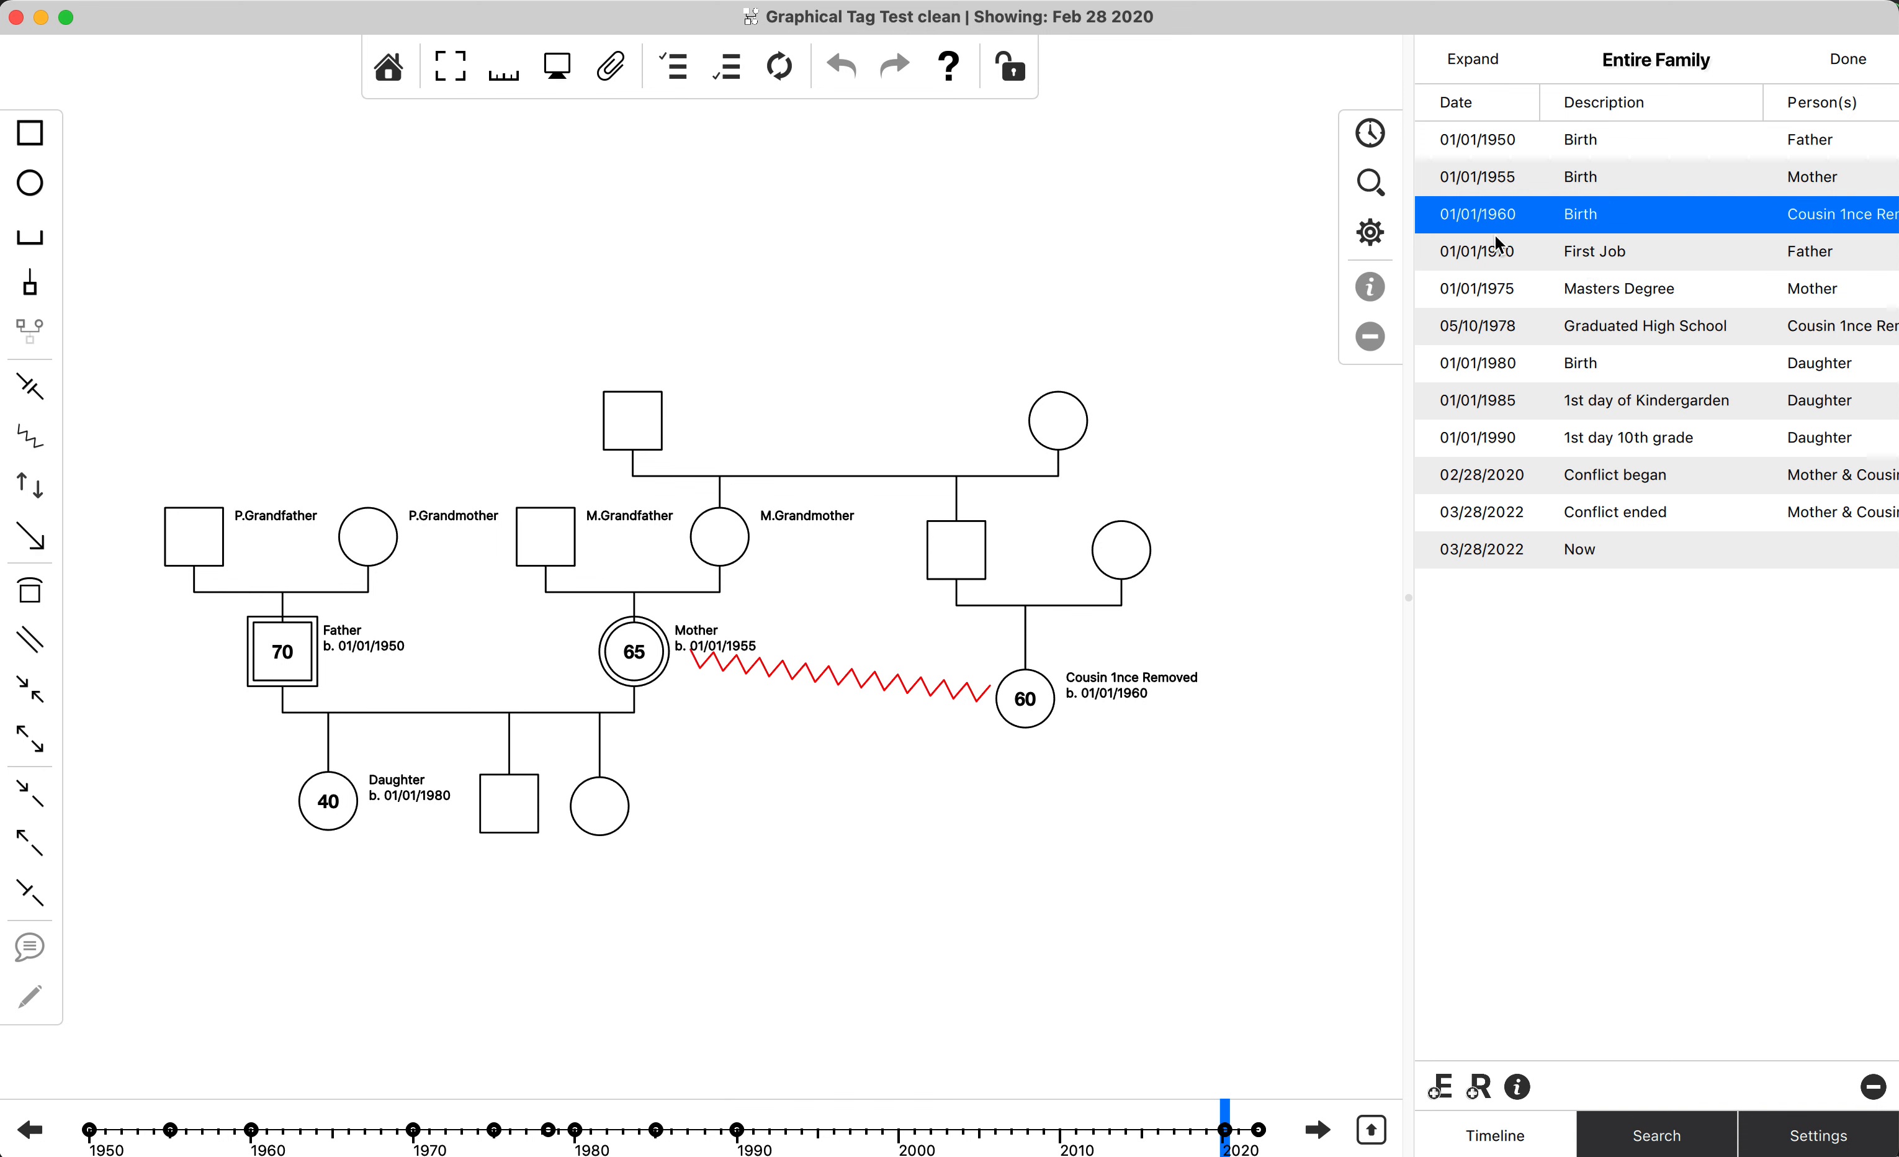
left_click(1765, 338)
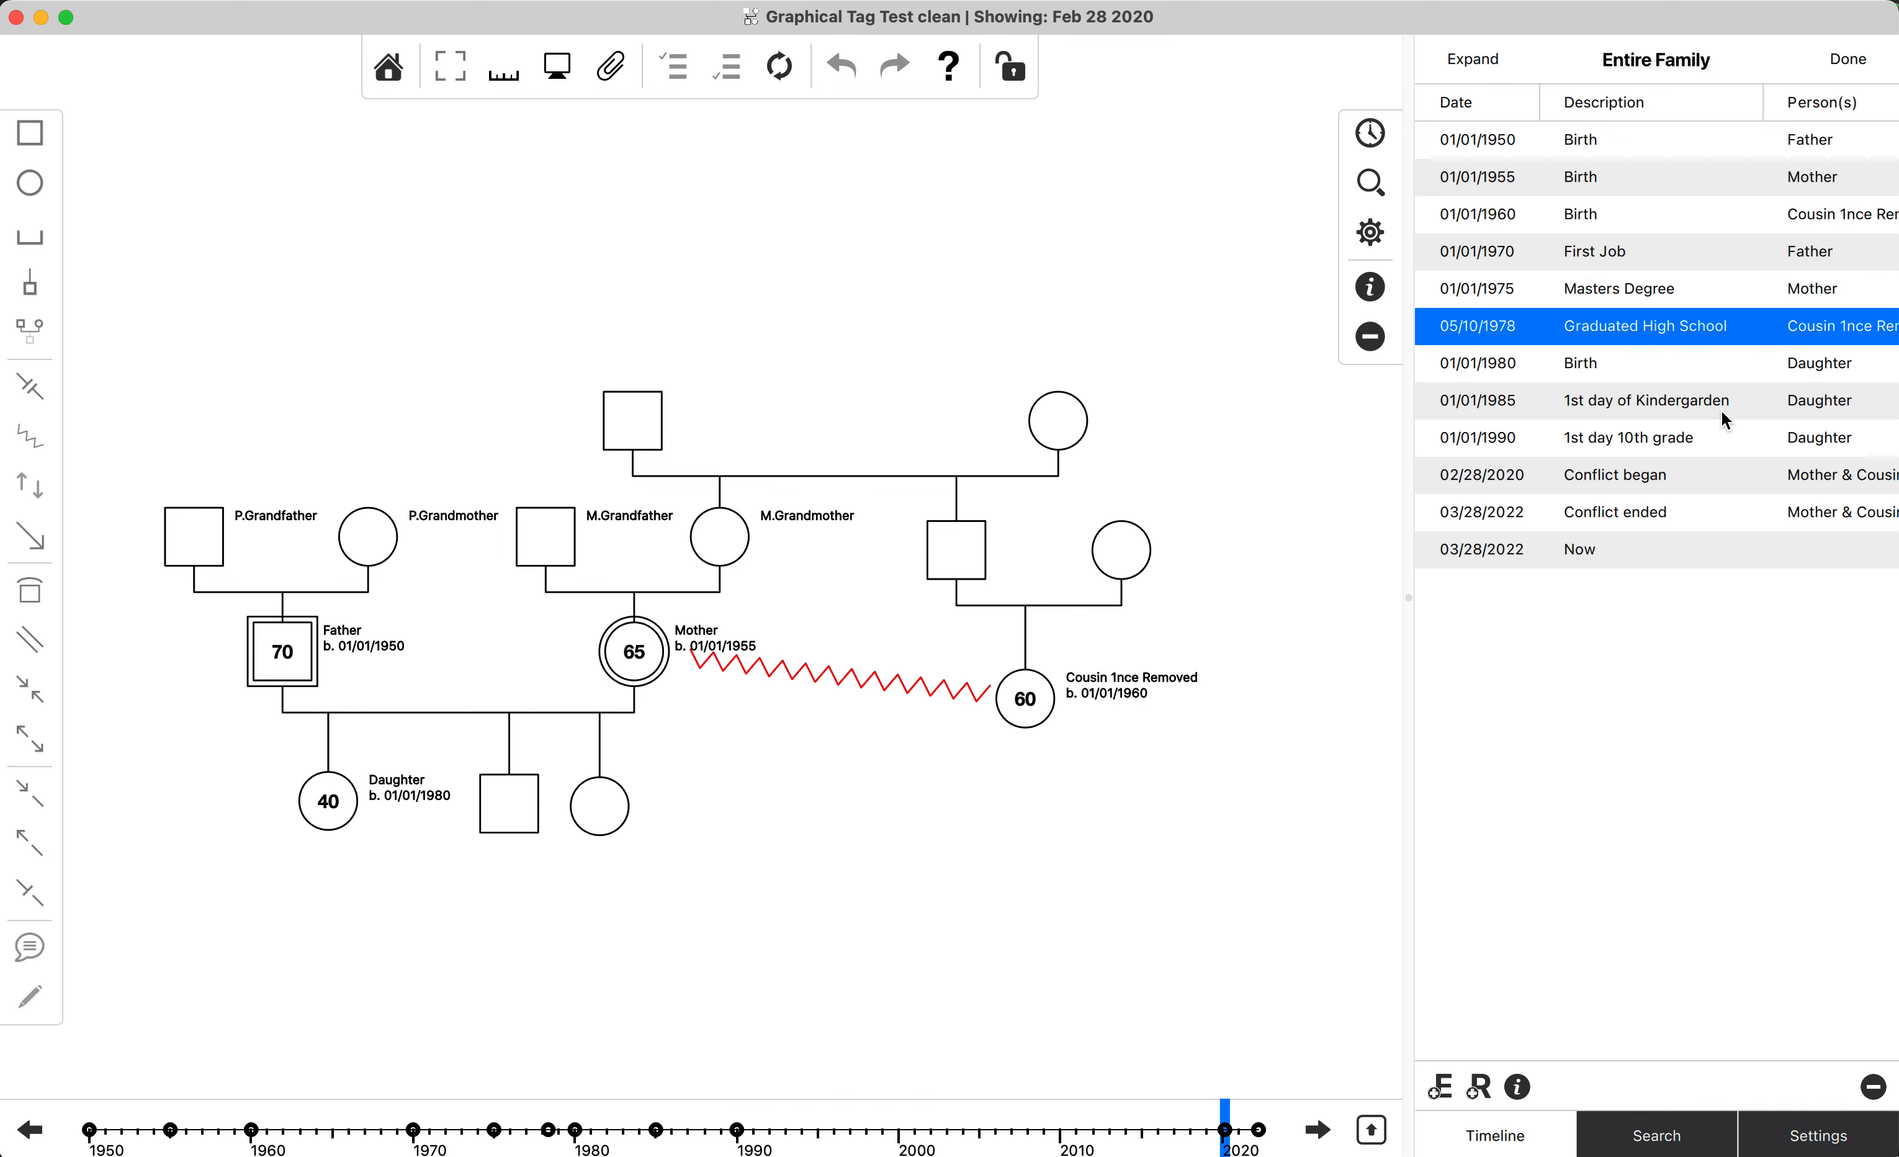
left_click(1722, 410)
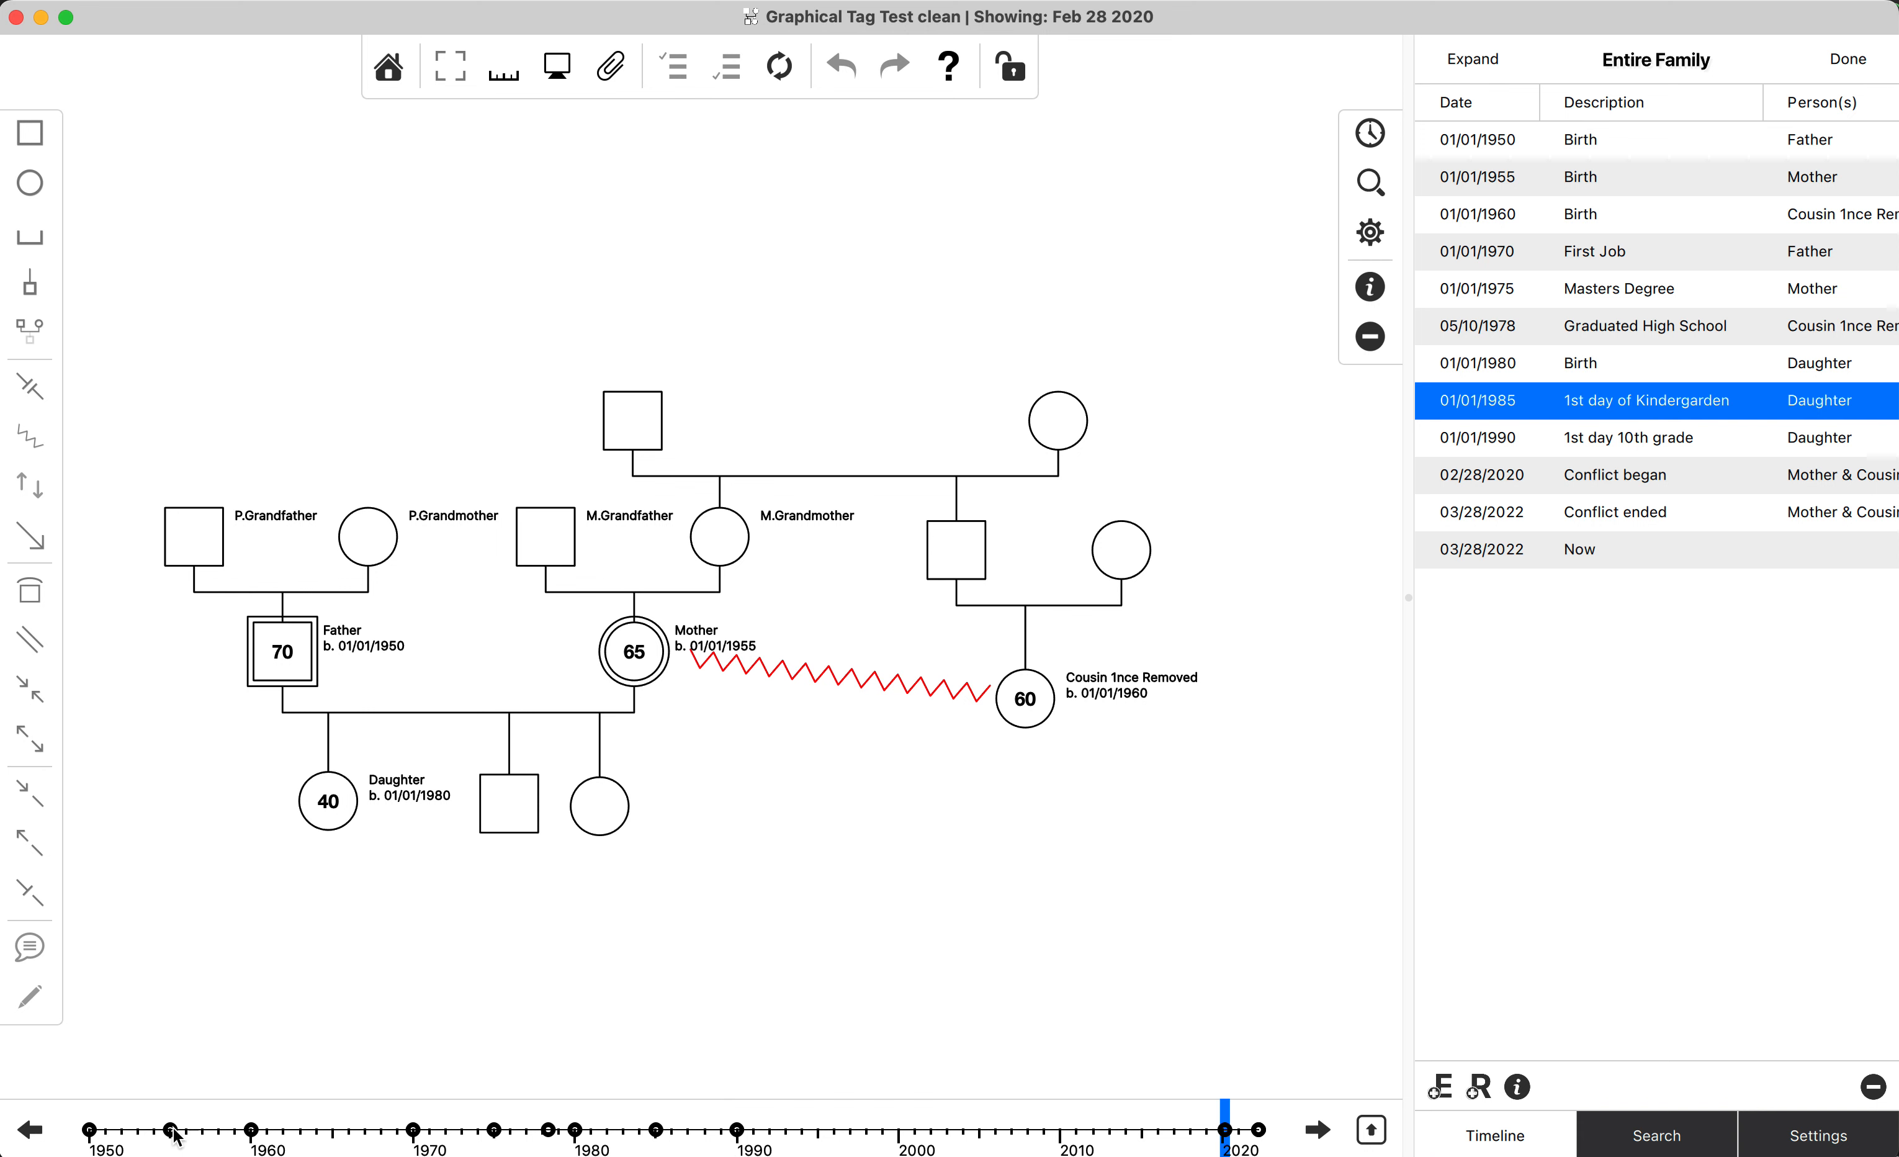
Move the diagram's date back to Dec 10 1993 and then forward to Mar 28 2022.
mouse_move(1071, 1101)
left_mouse_down()
mouse_move(869, 1130)
mouse_move(195, 1152)
mouse_move(1005, 1130)
mouse_move(206, 1147)
mouse_move(801, 1129)
left_mouse_up()
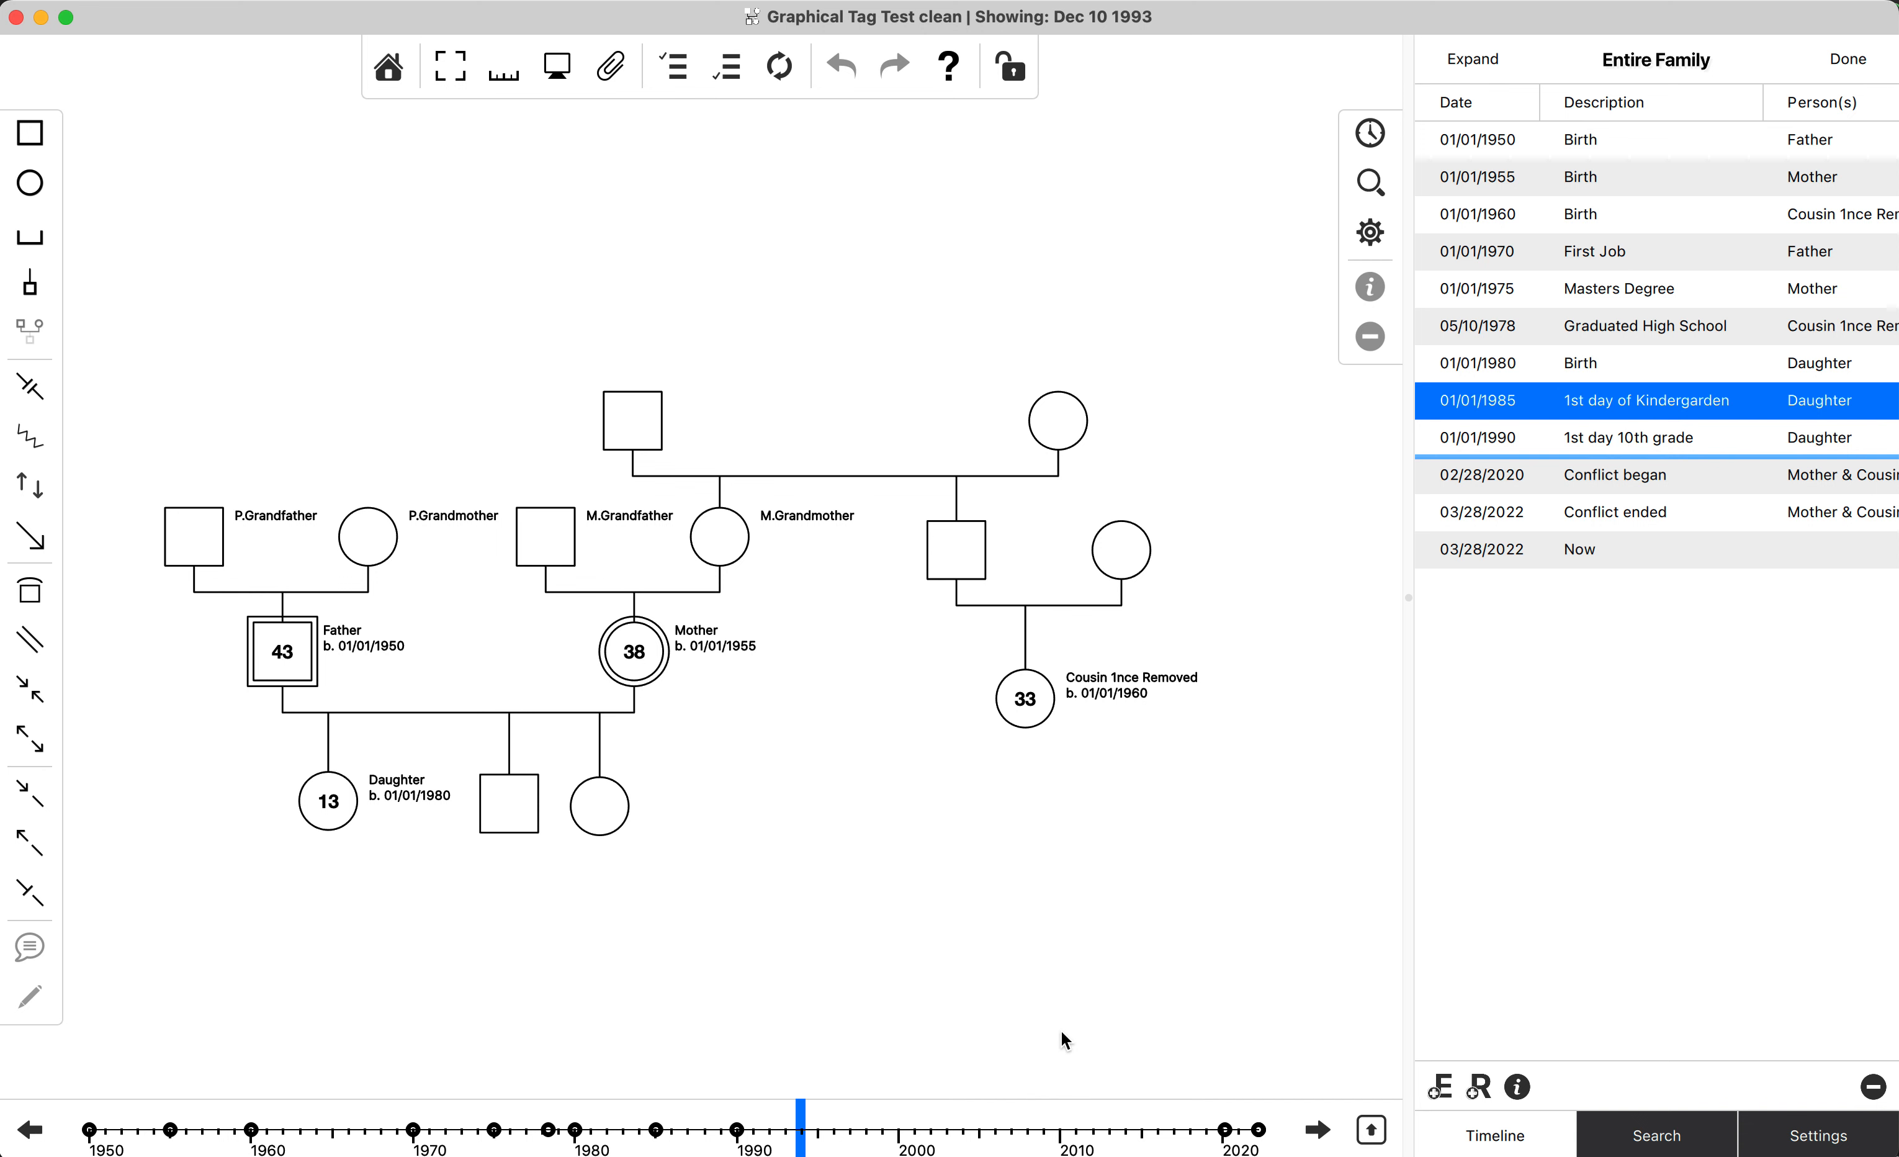
mouse_move(803, 1139)
left_mouse_down()
mouse_move(670, 1135)
mouse_move(979, 1129)
mouse_move(420, 1129)
mouse_move(1325, 1130)
left_mouse_up()
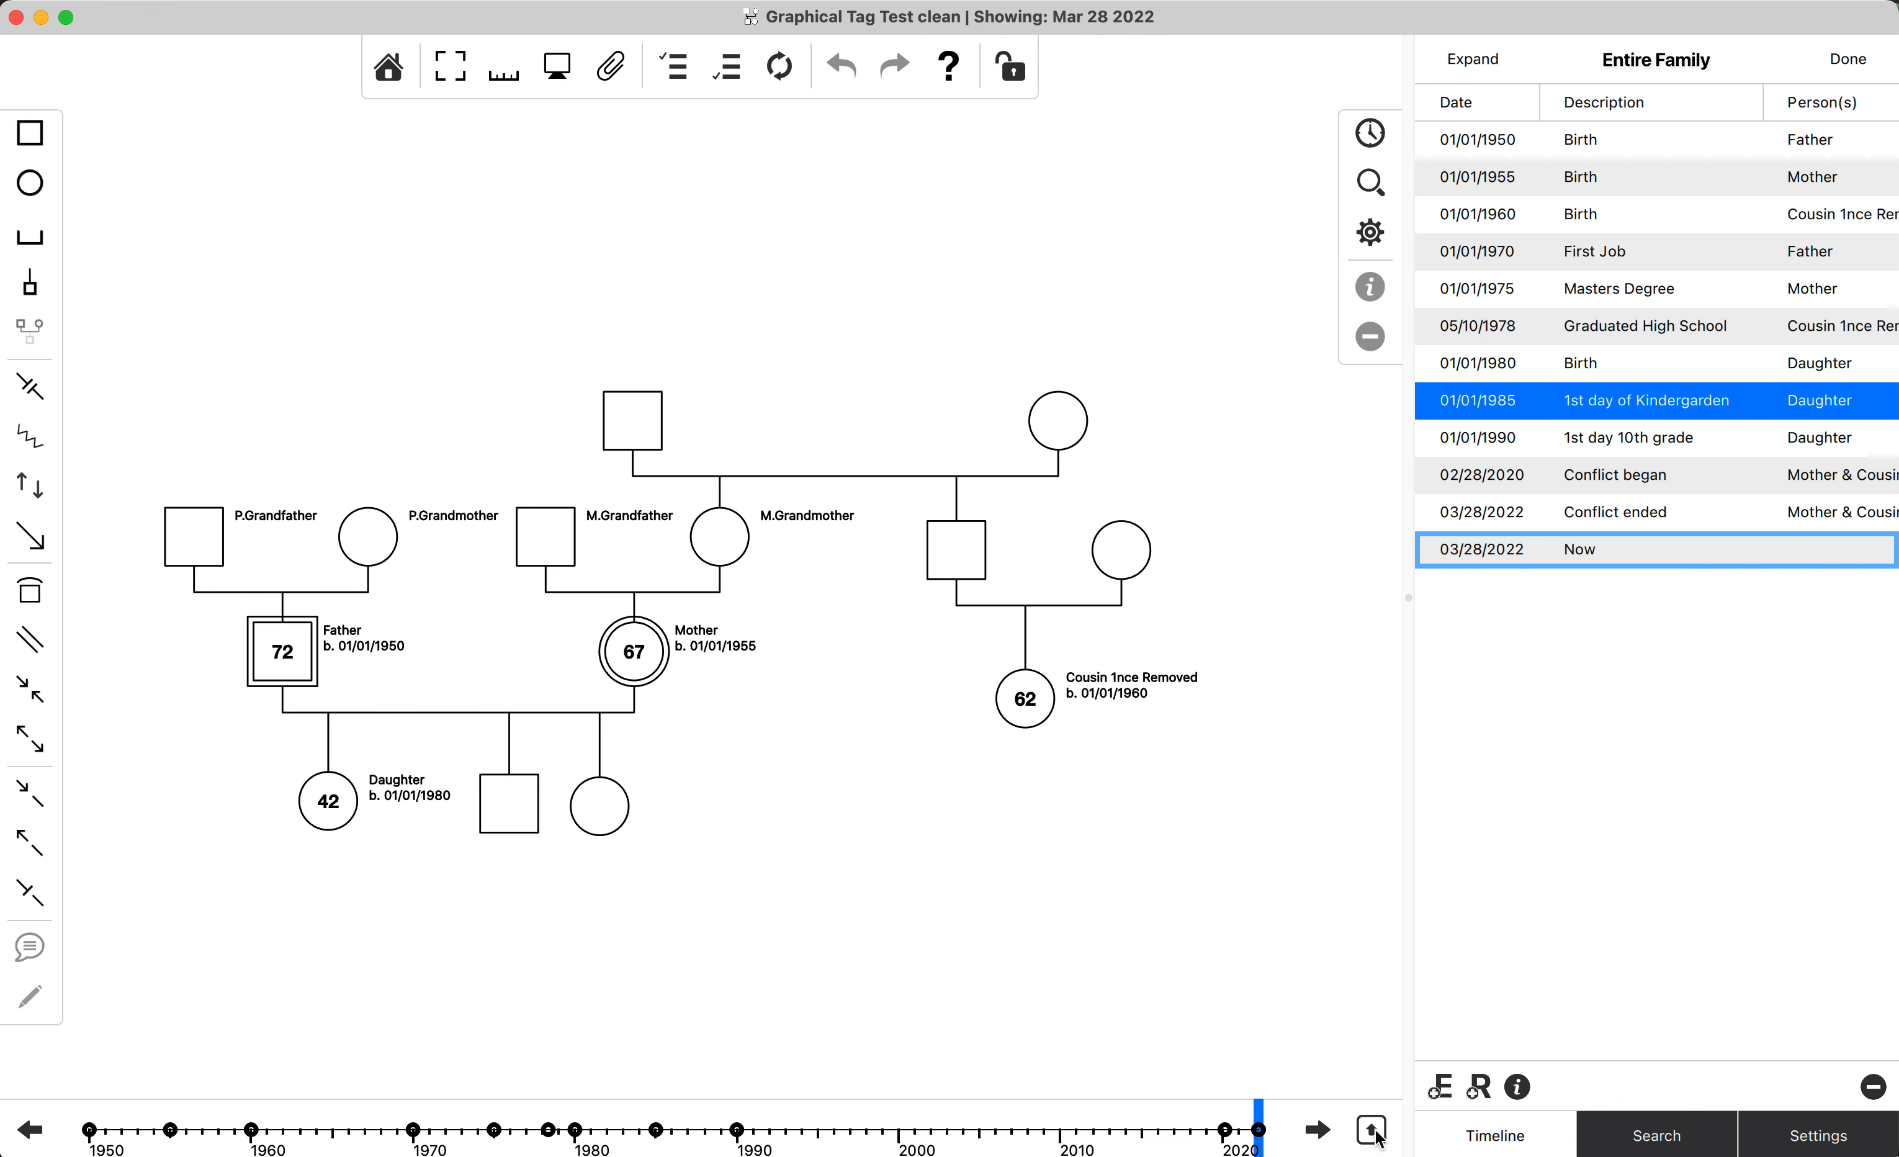
Examine the labelled events on the enlarged graphical timeline, then return to the family diagram.
left_click(1377, 1138)
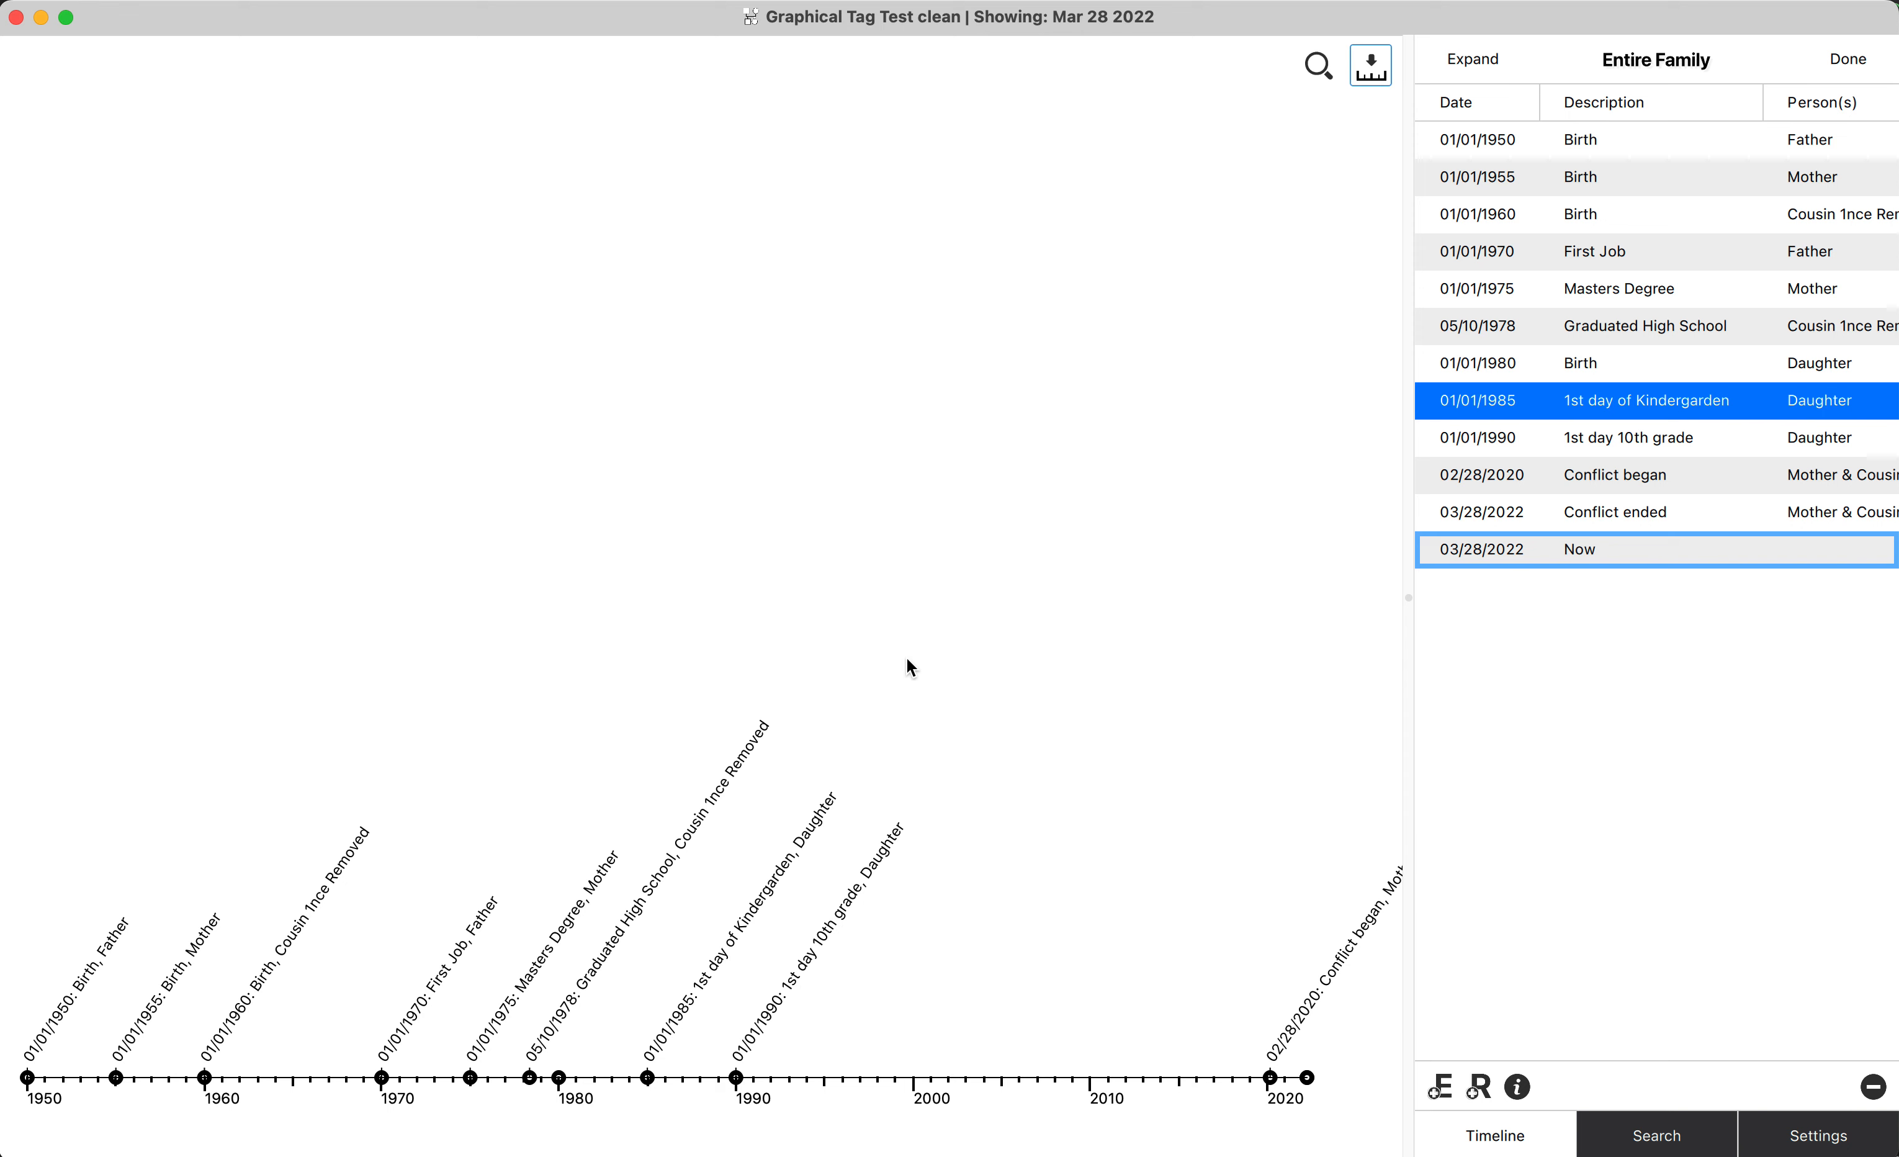
scroll(905, 655, "up", 10)
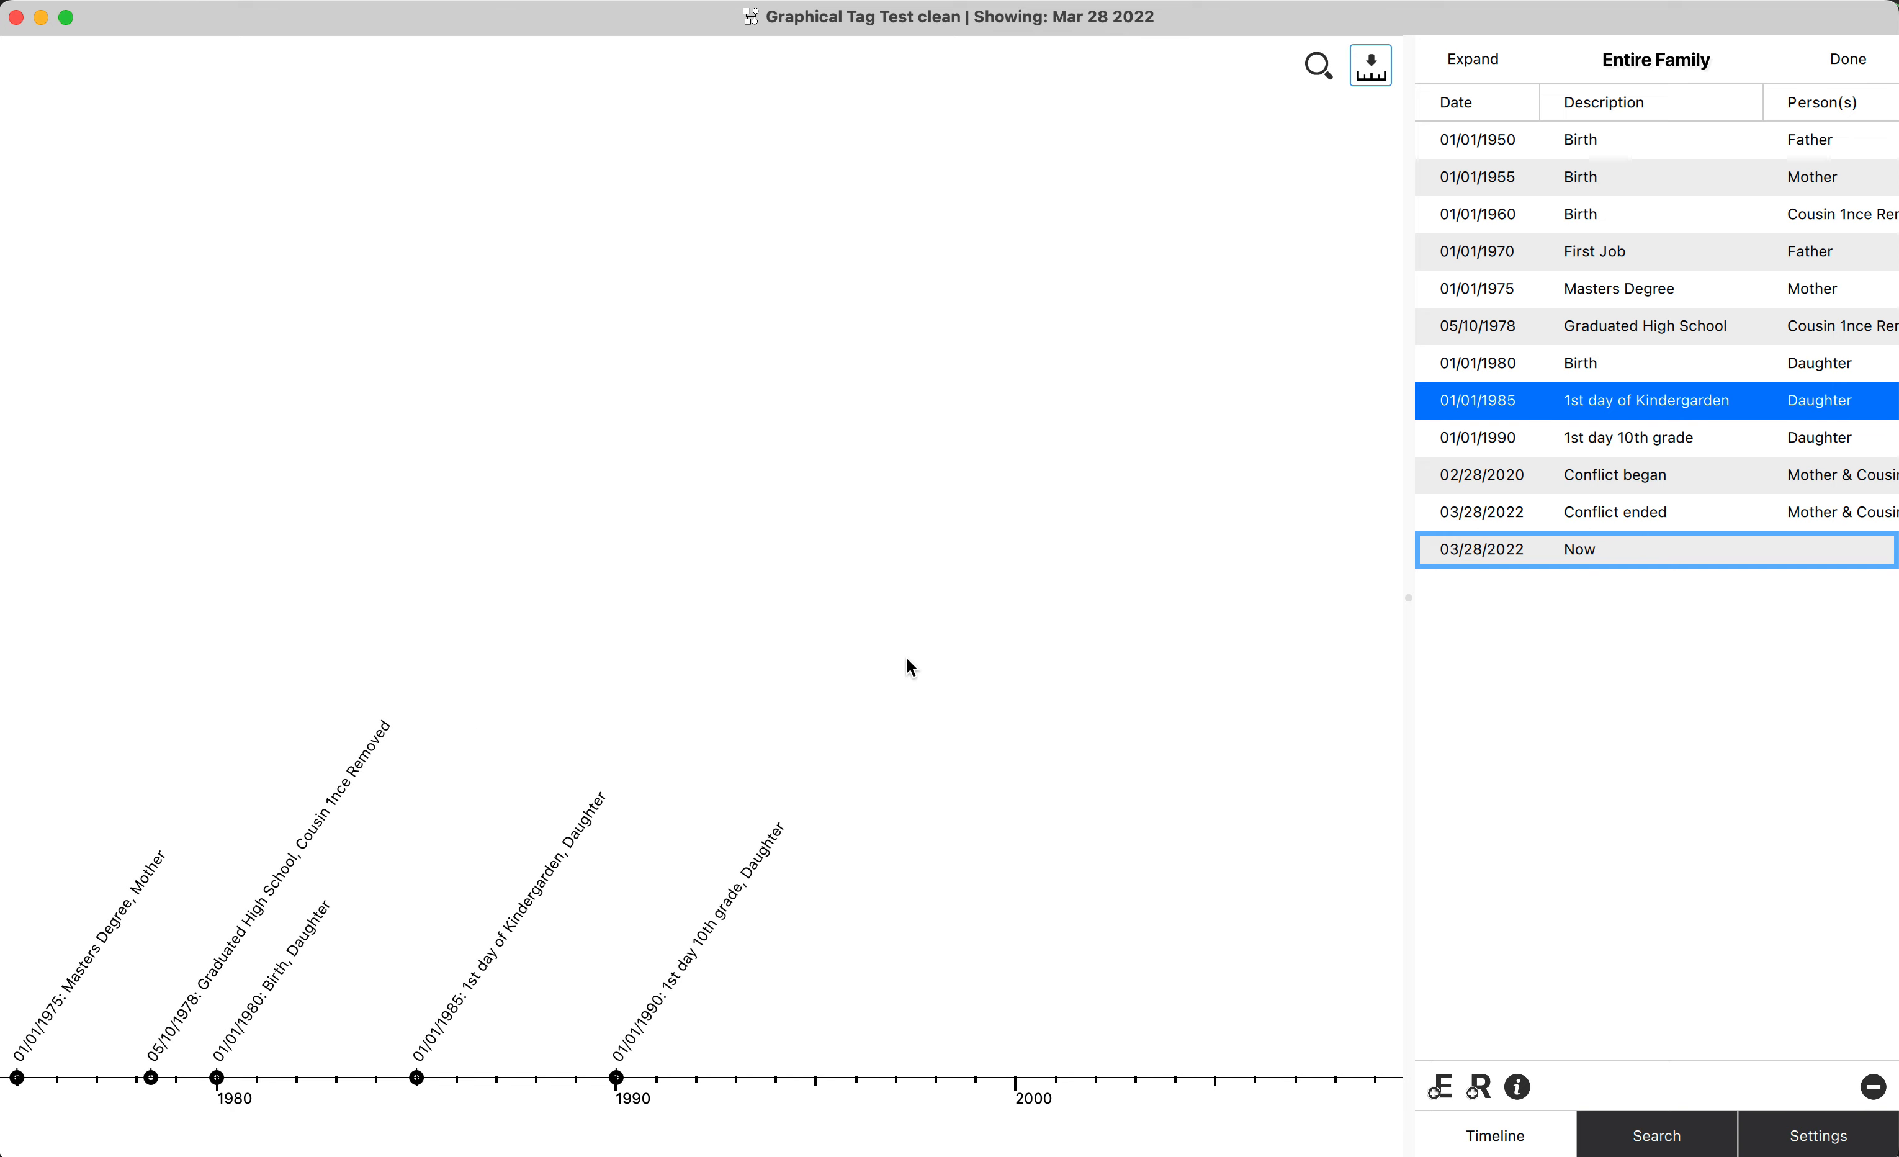
scroll(905, 655, "up", 5)
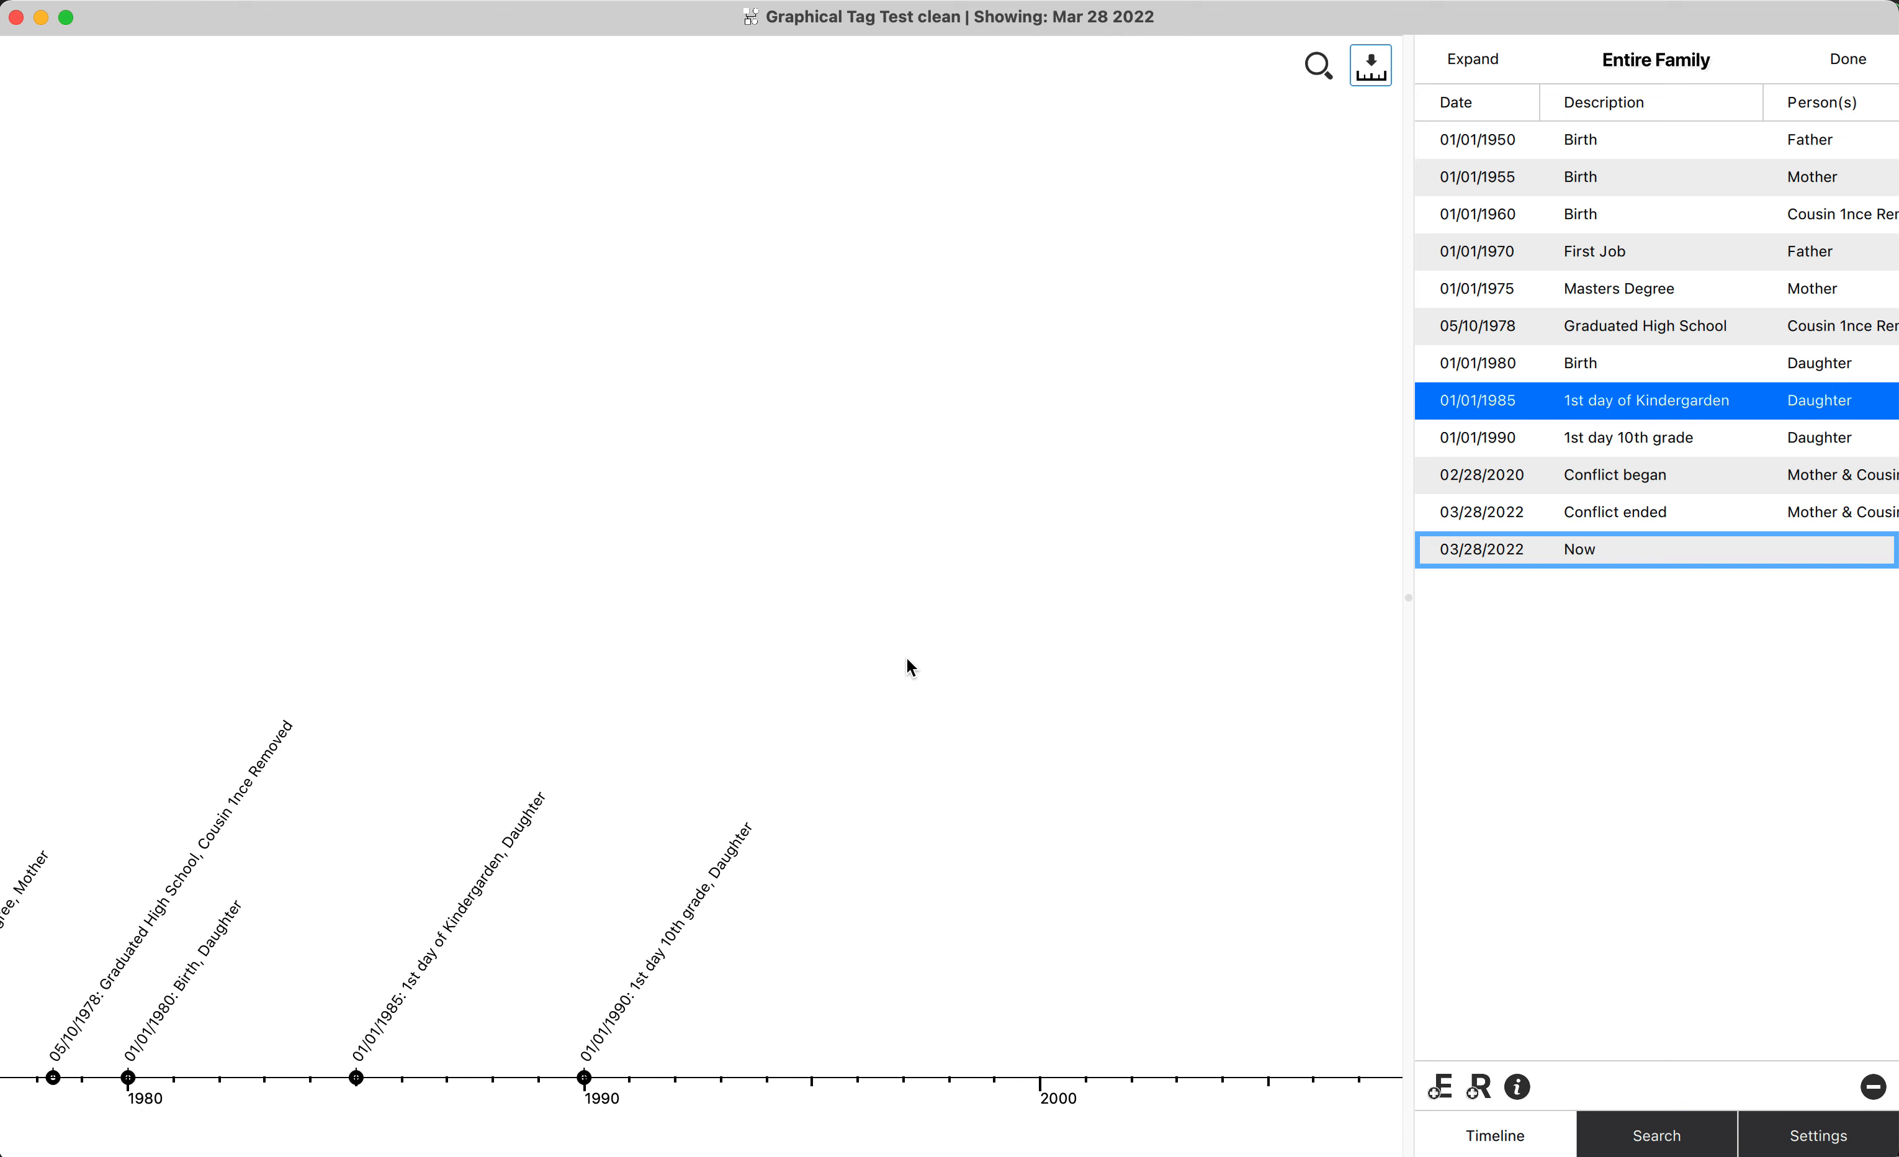
scroll(907, 660, "down", 10)
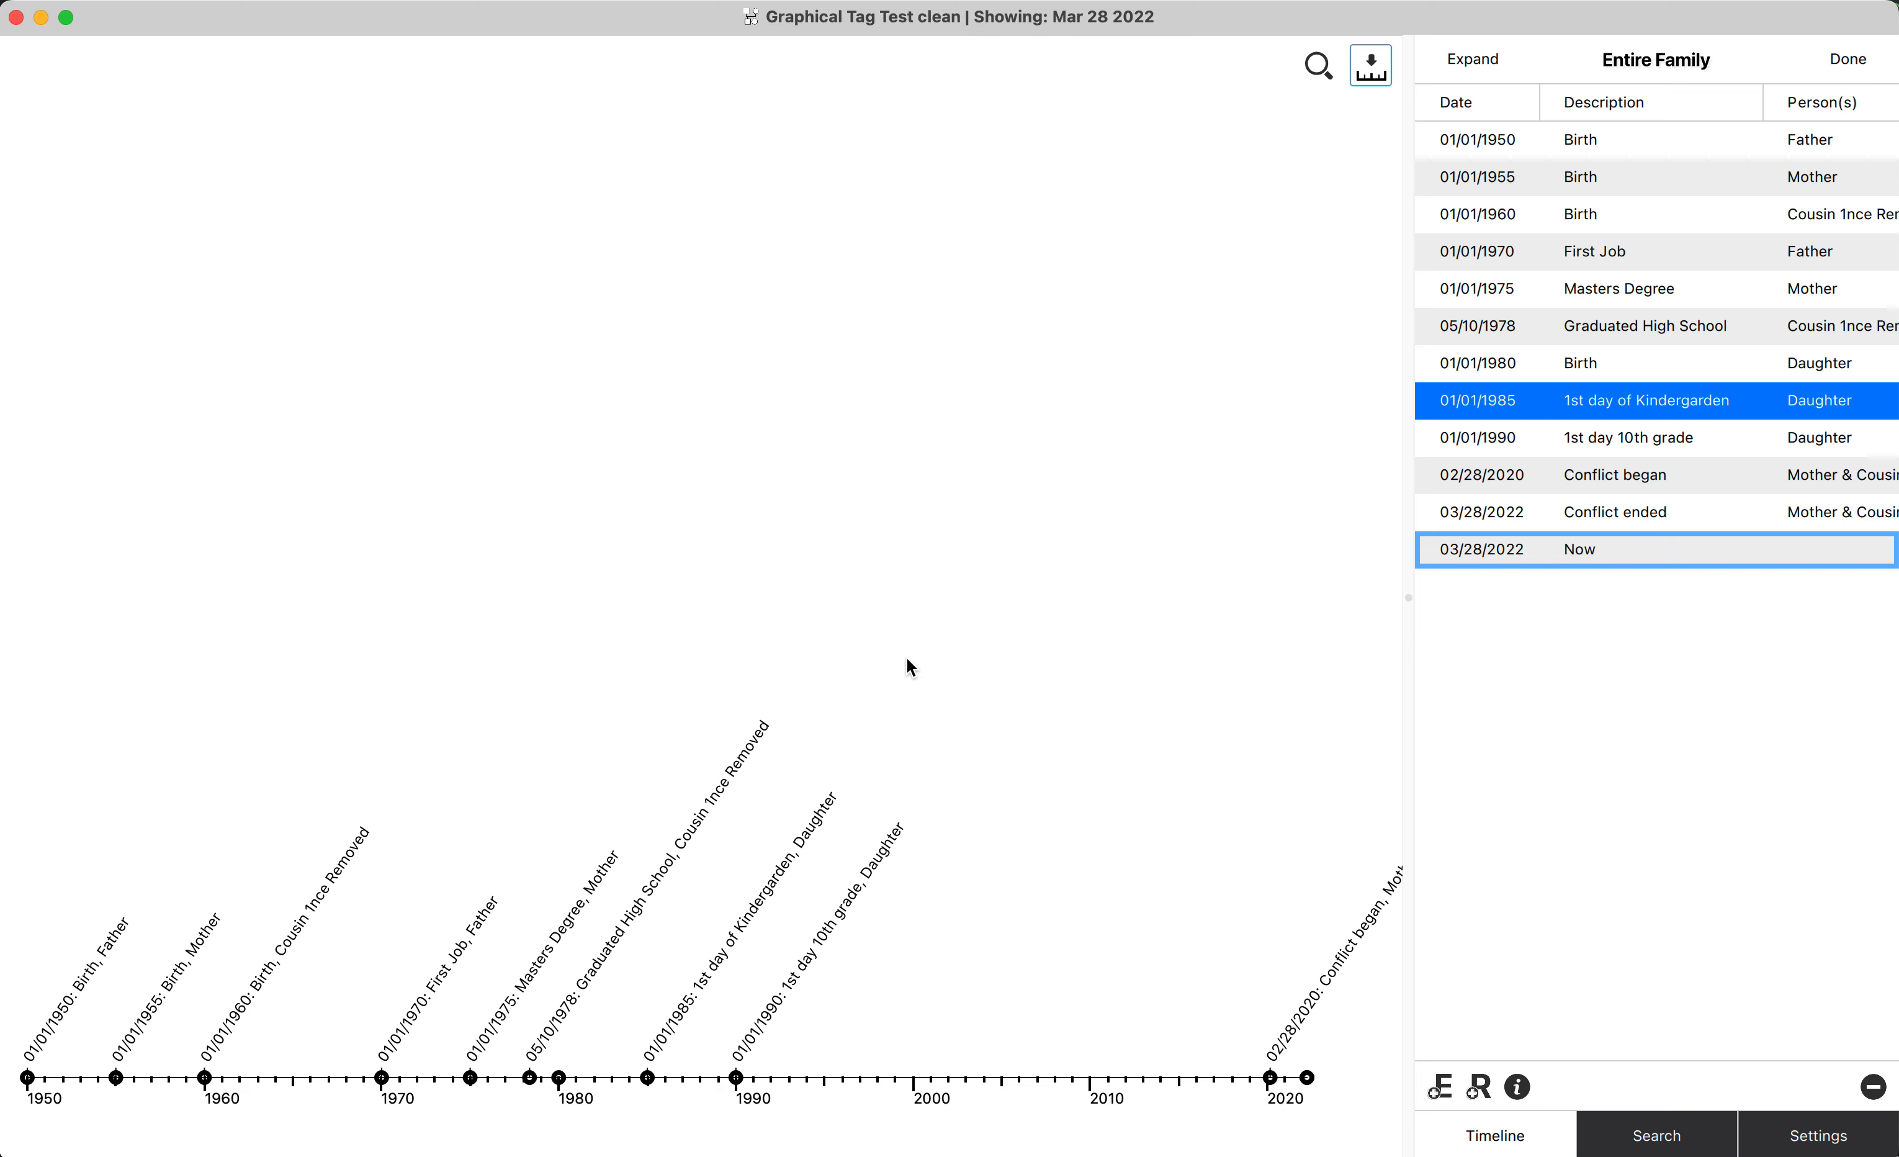
scroll(907, 660, "up", 10)
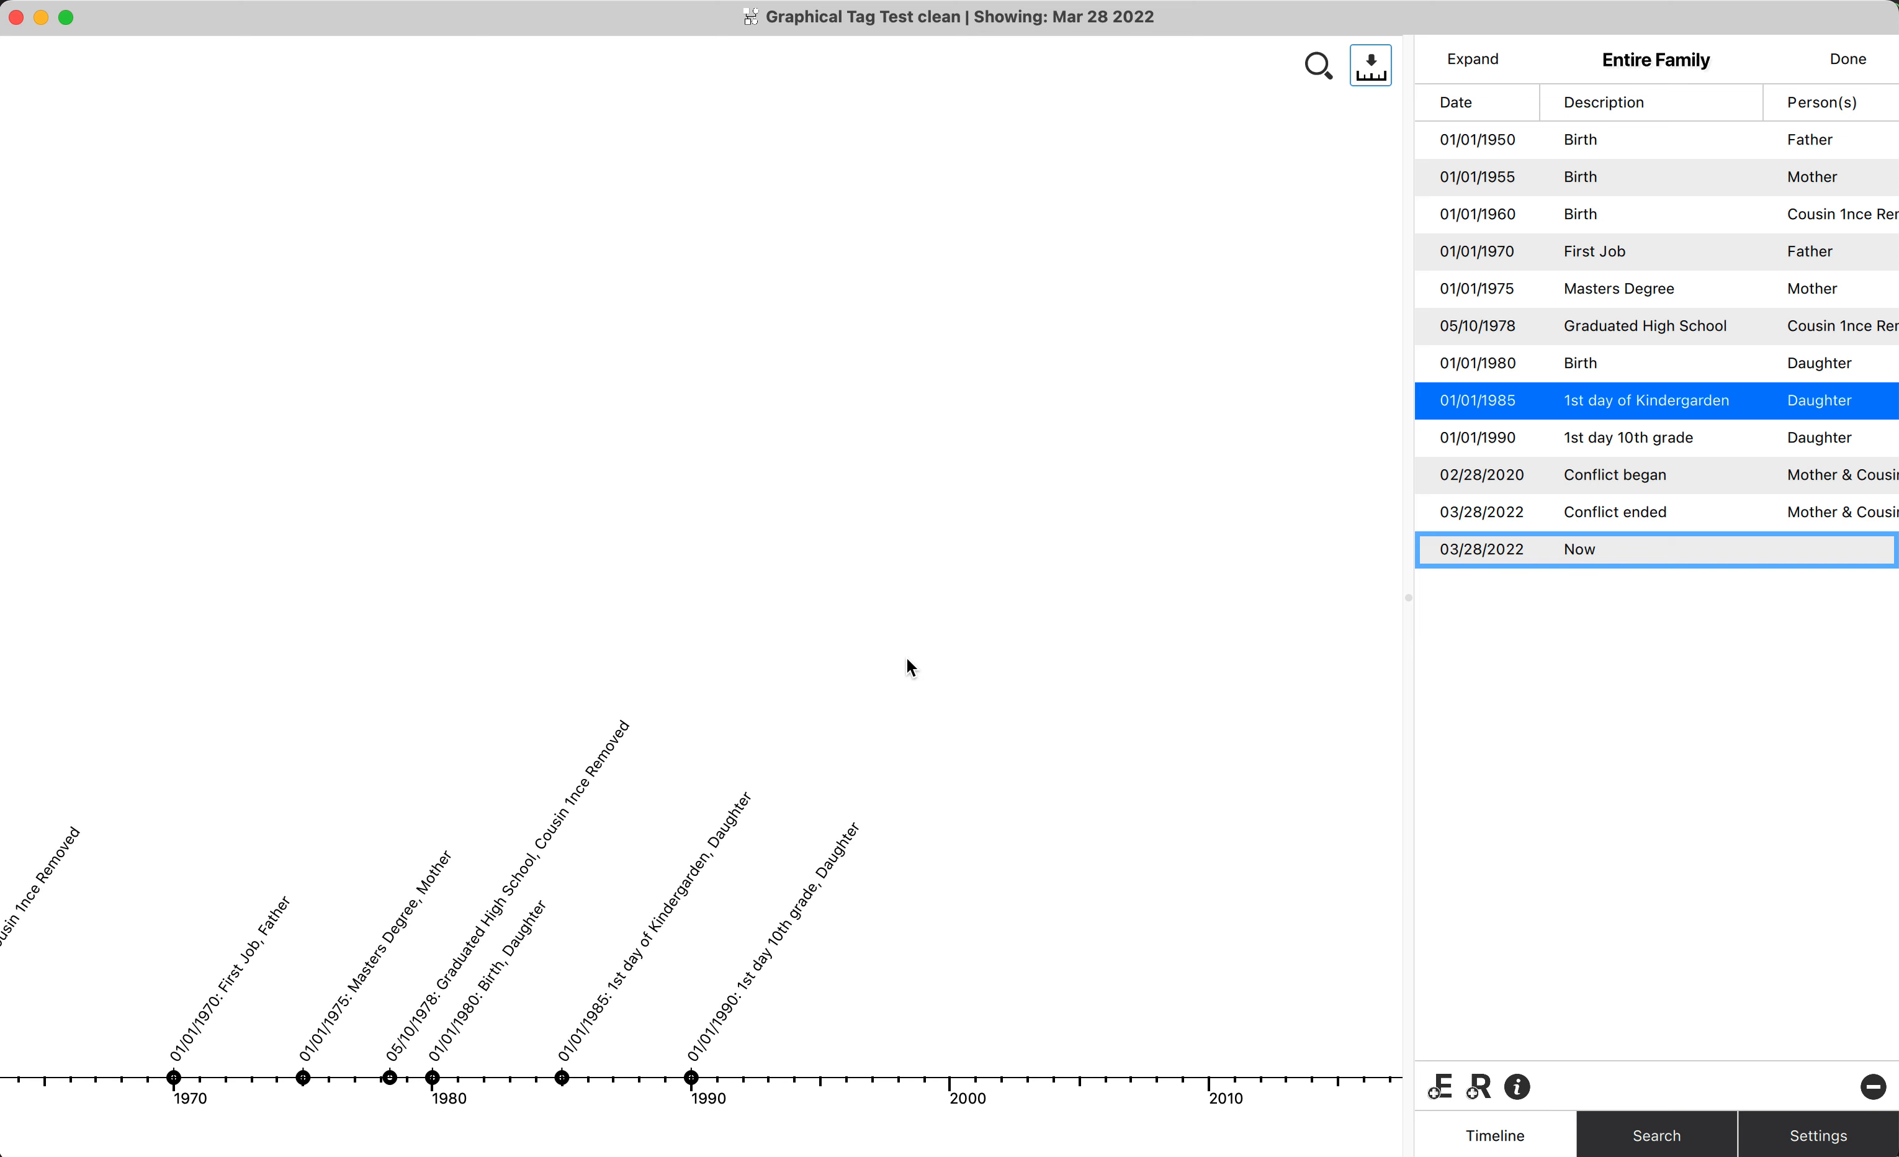
scroll(908, 661, "down", 10)
scroll(907, 660, "up", 10)
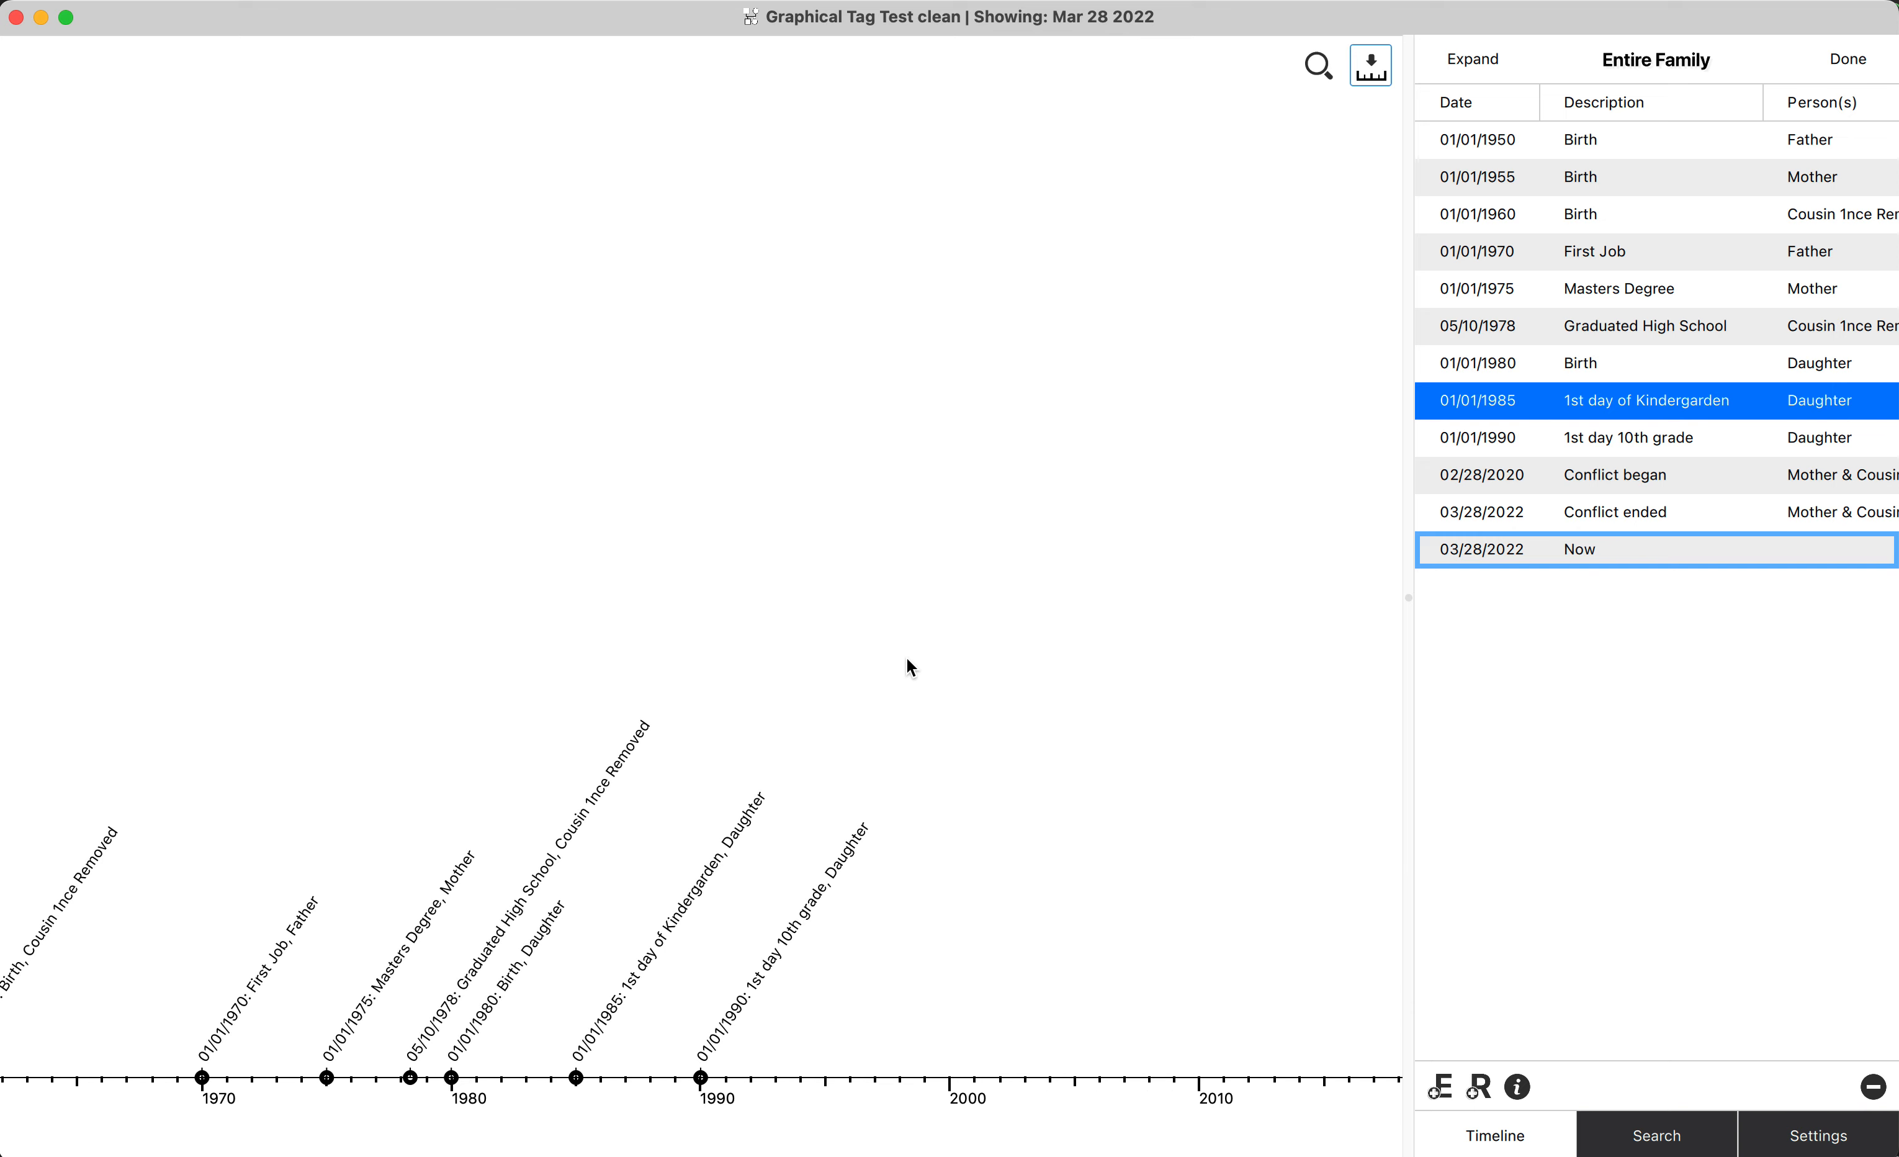
scroll(907, 660, "down", 5)
scroll(907, 660, "down", 5)
scroll(908, 660, "up", 10)
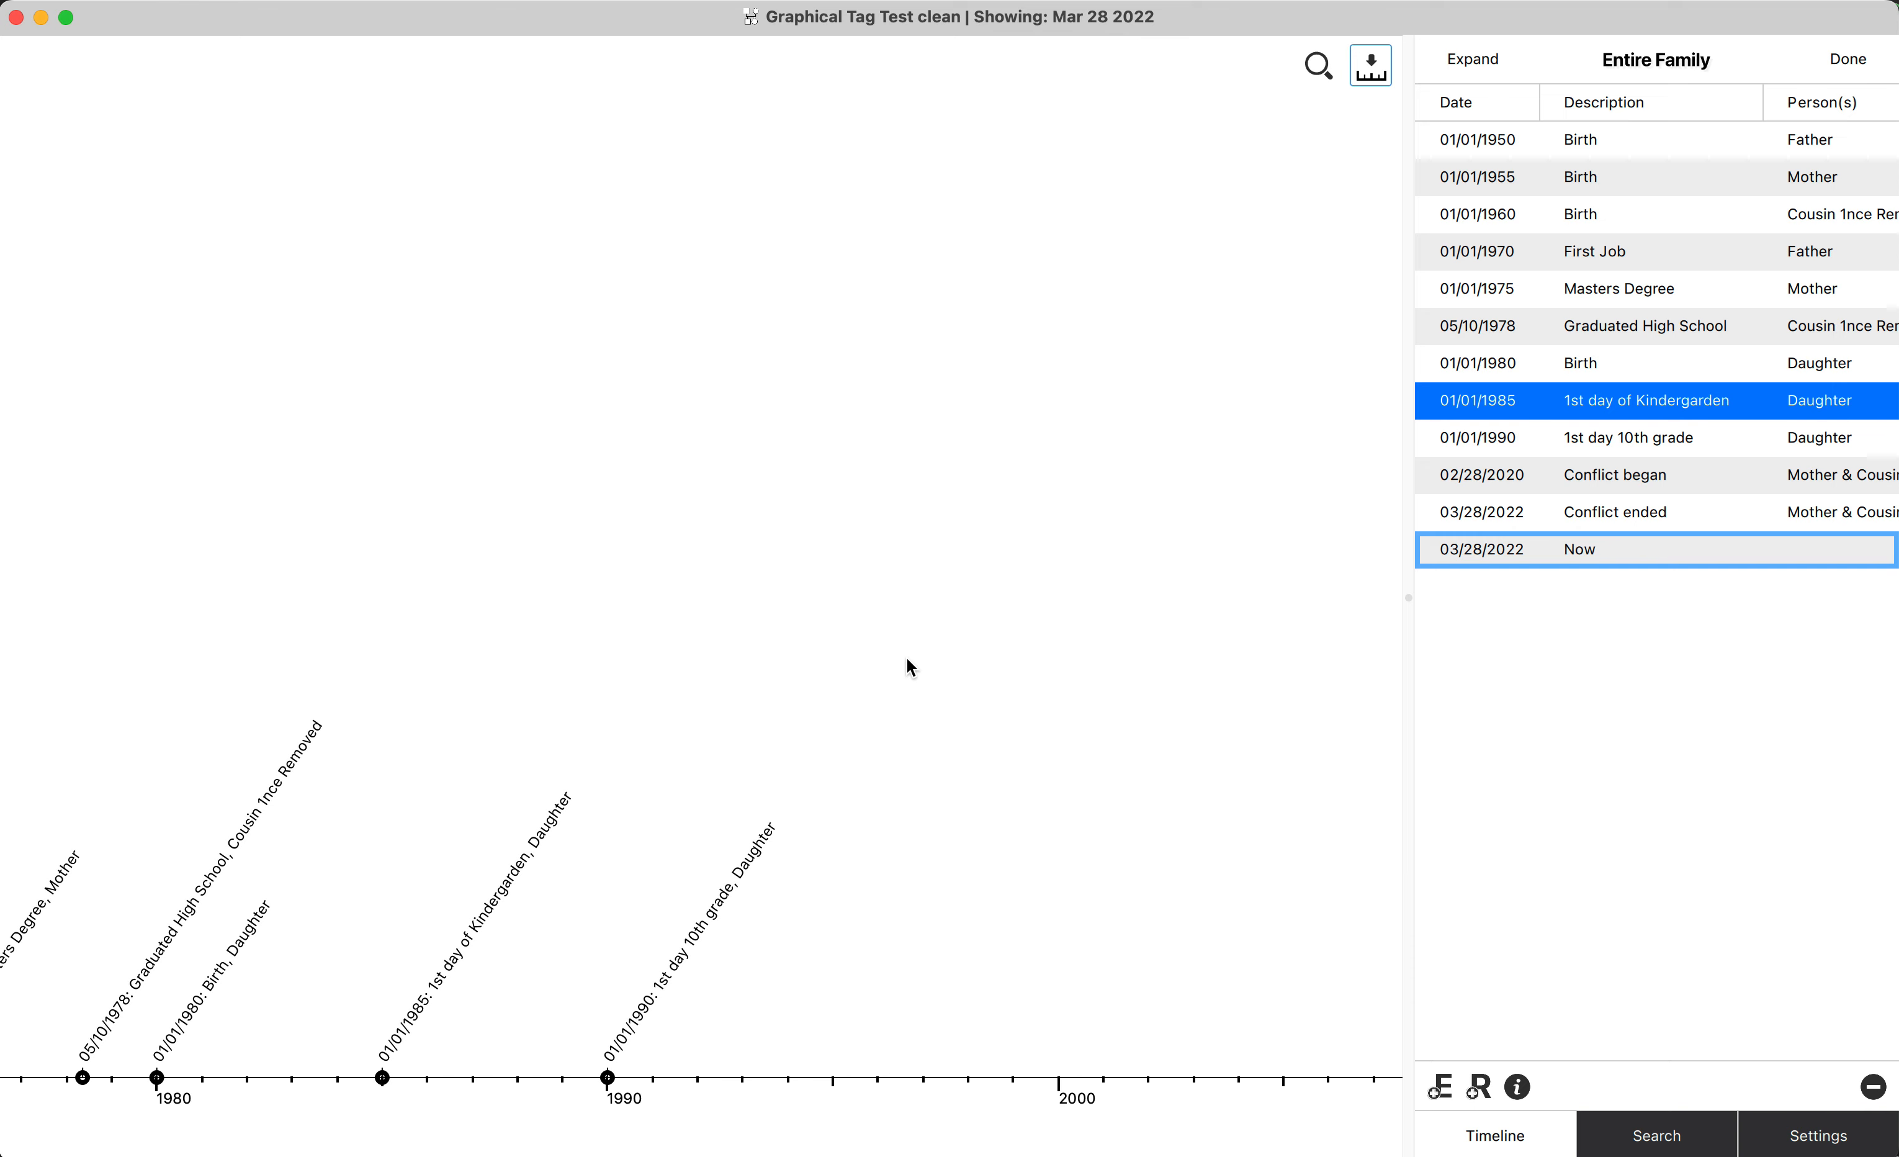
scroll(907, 660, "right", 15)
scroll(912, 667, "left", 20)
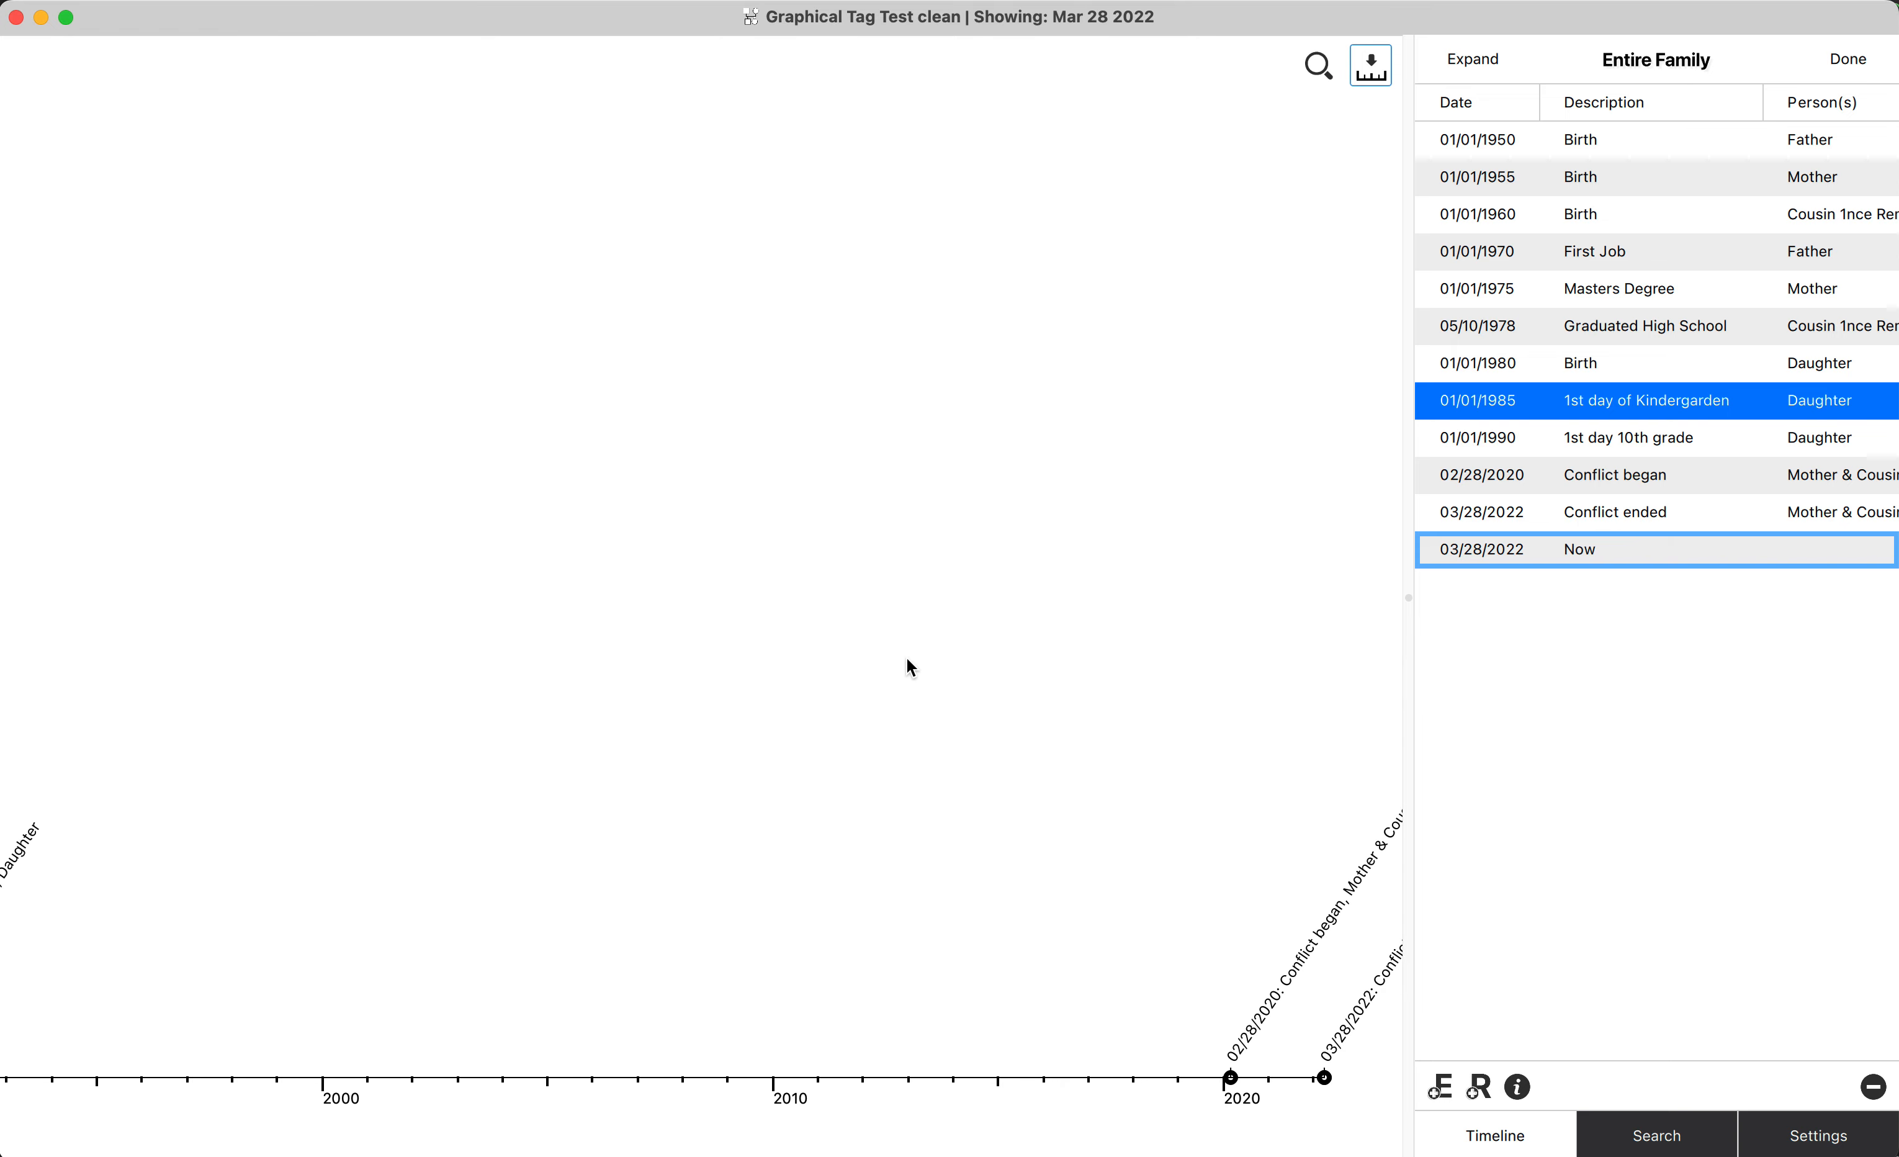
scroll(912, 668, "right", 20)
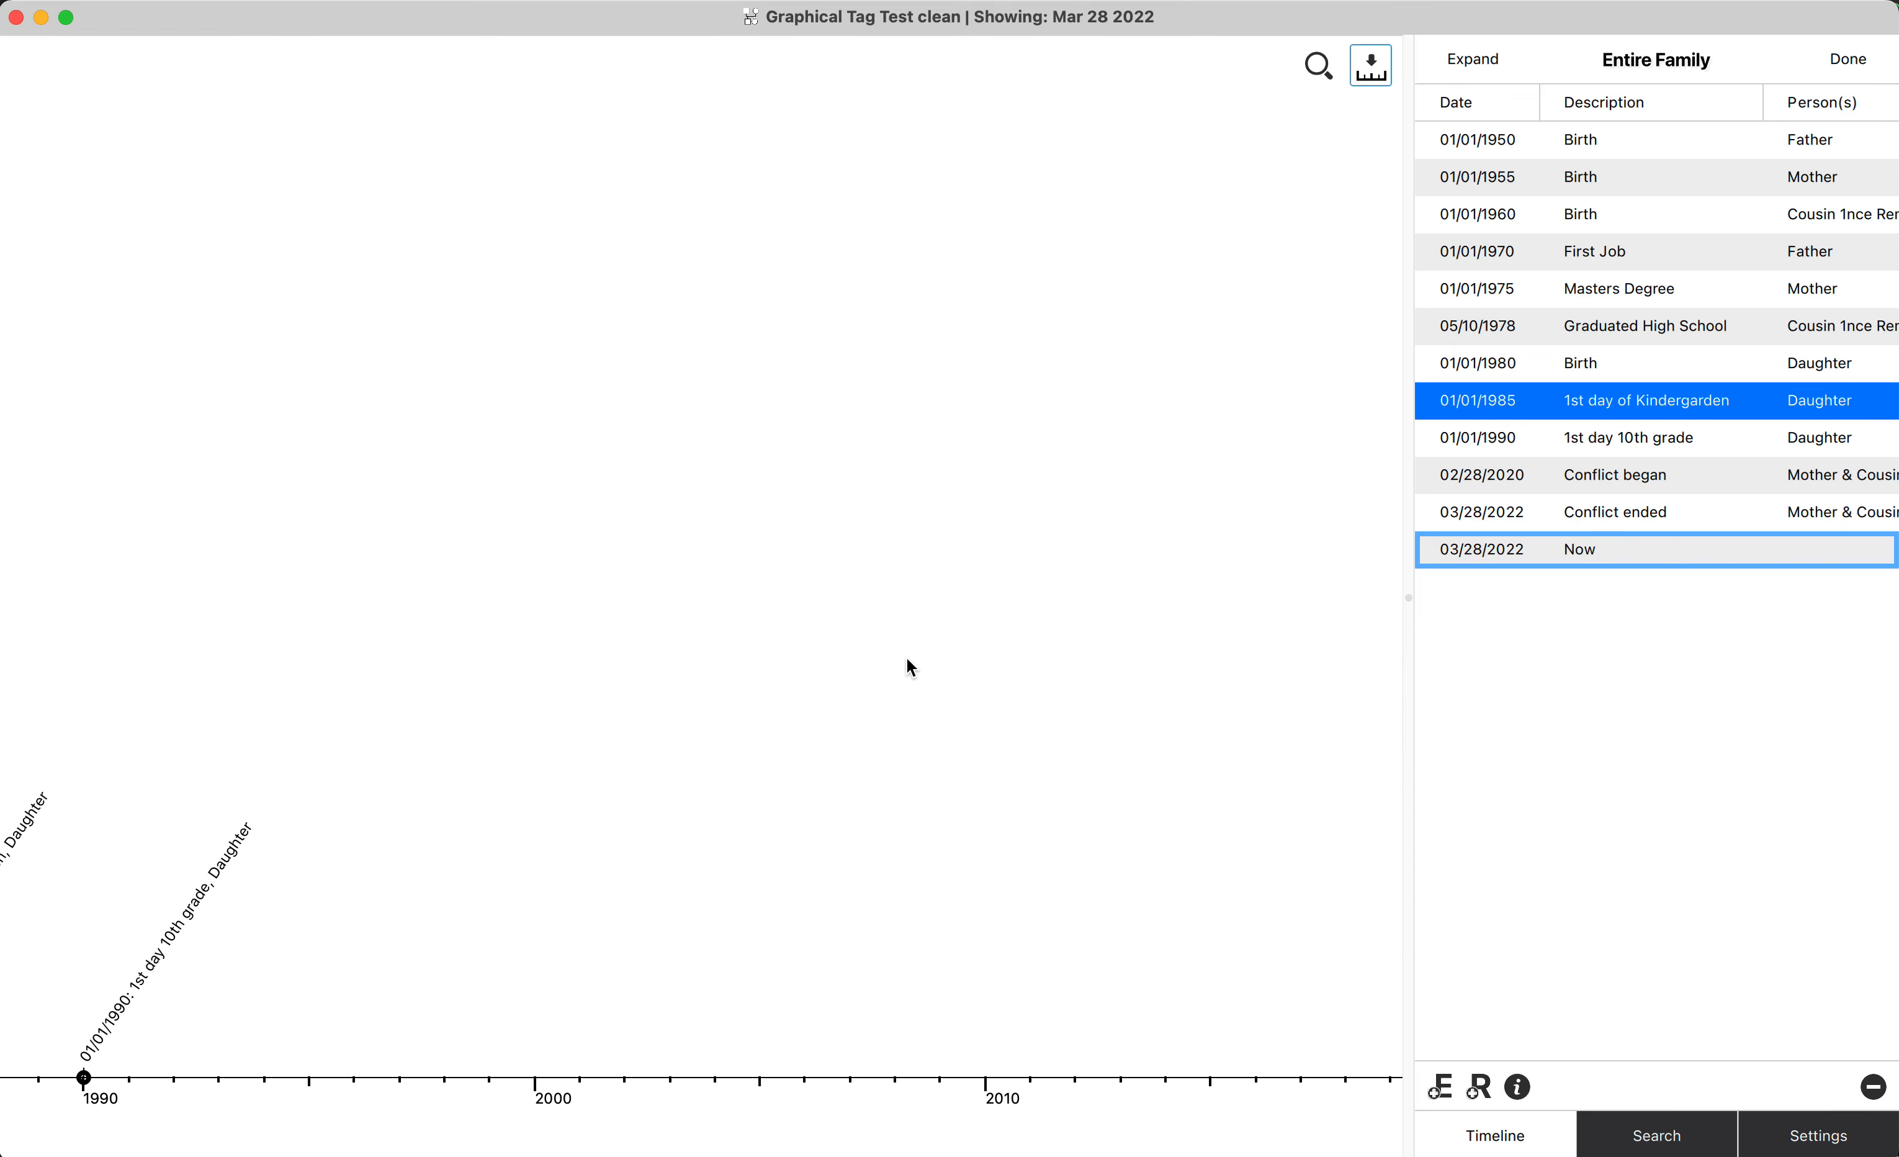
scroll(912, 668, "down", 5)
scroll(907, 661, "up", 5)
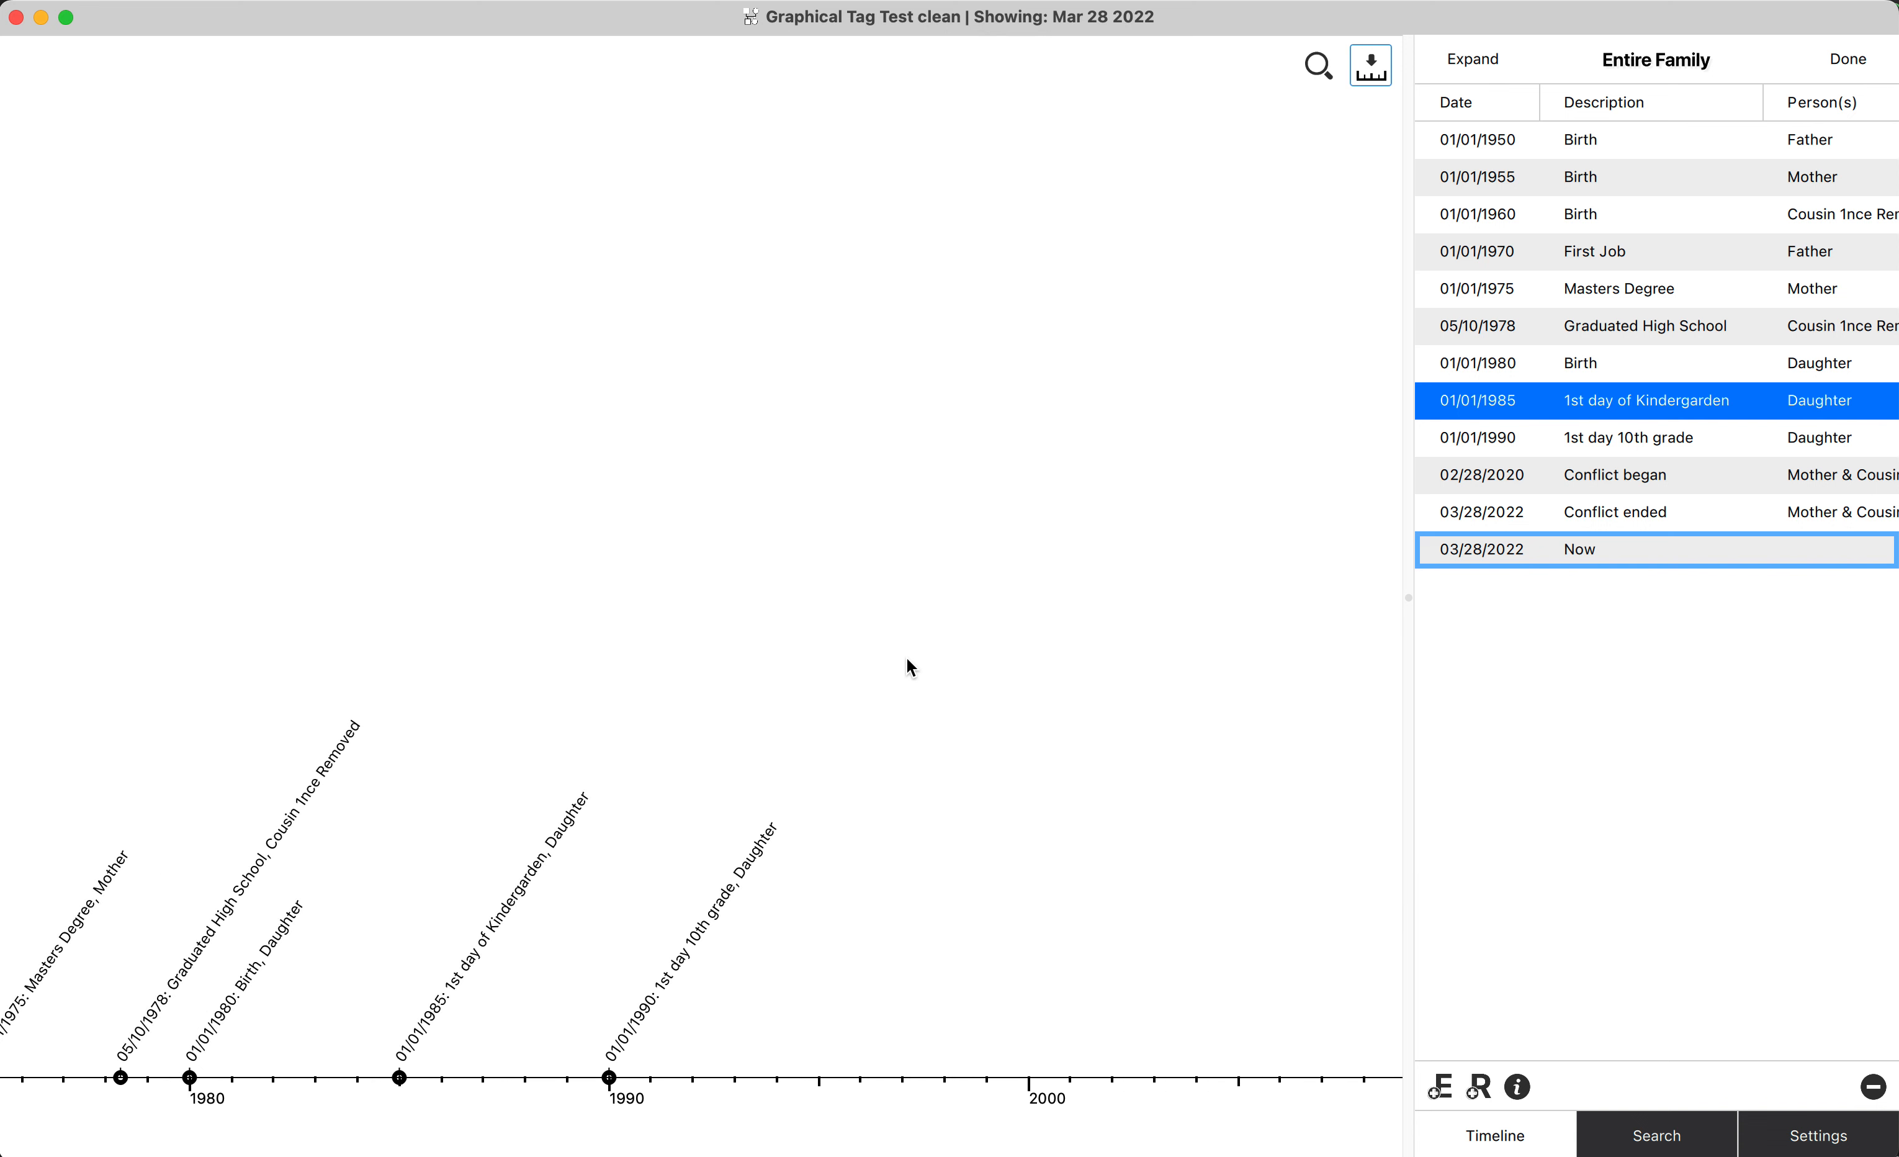
scroll(908, 661, "down", 5)
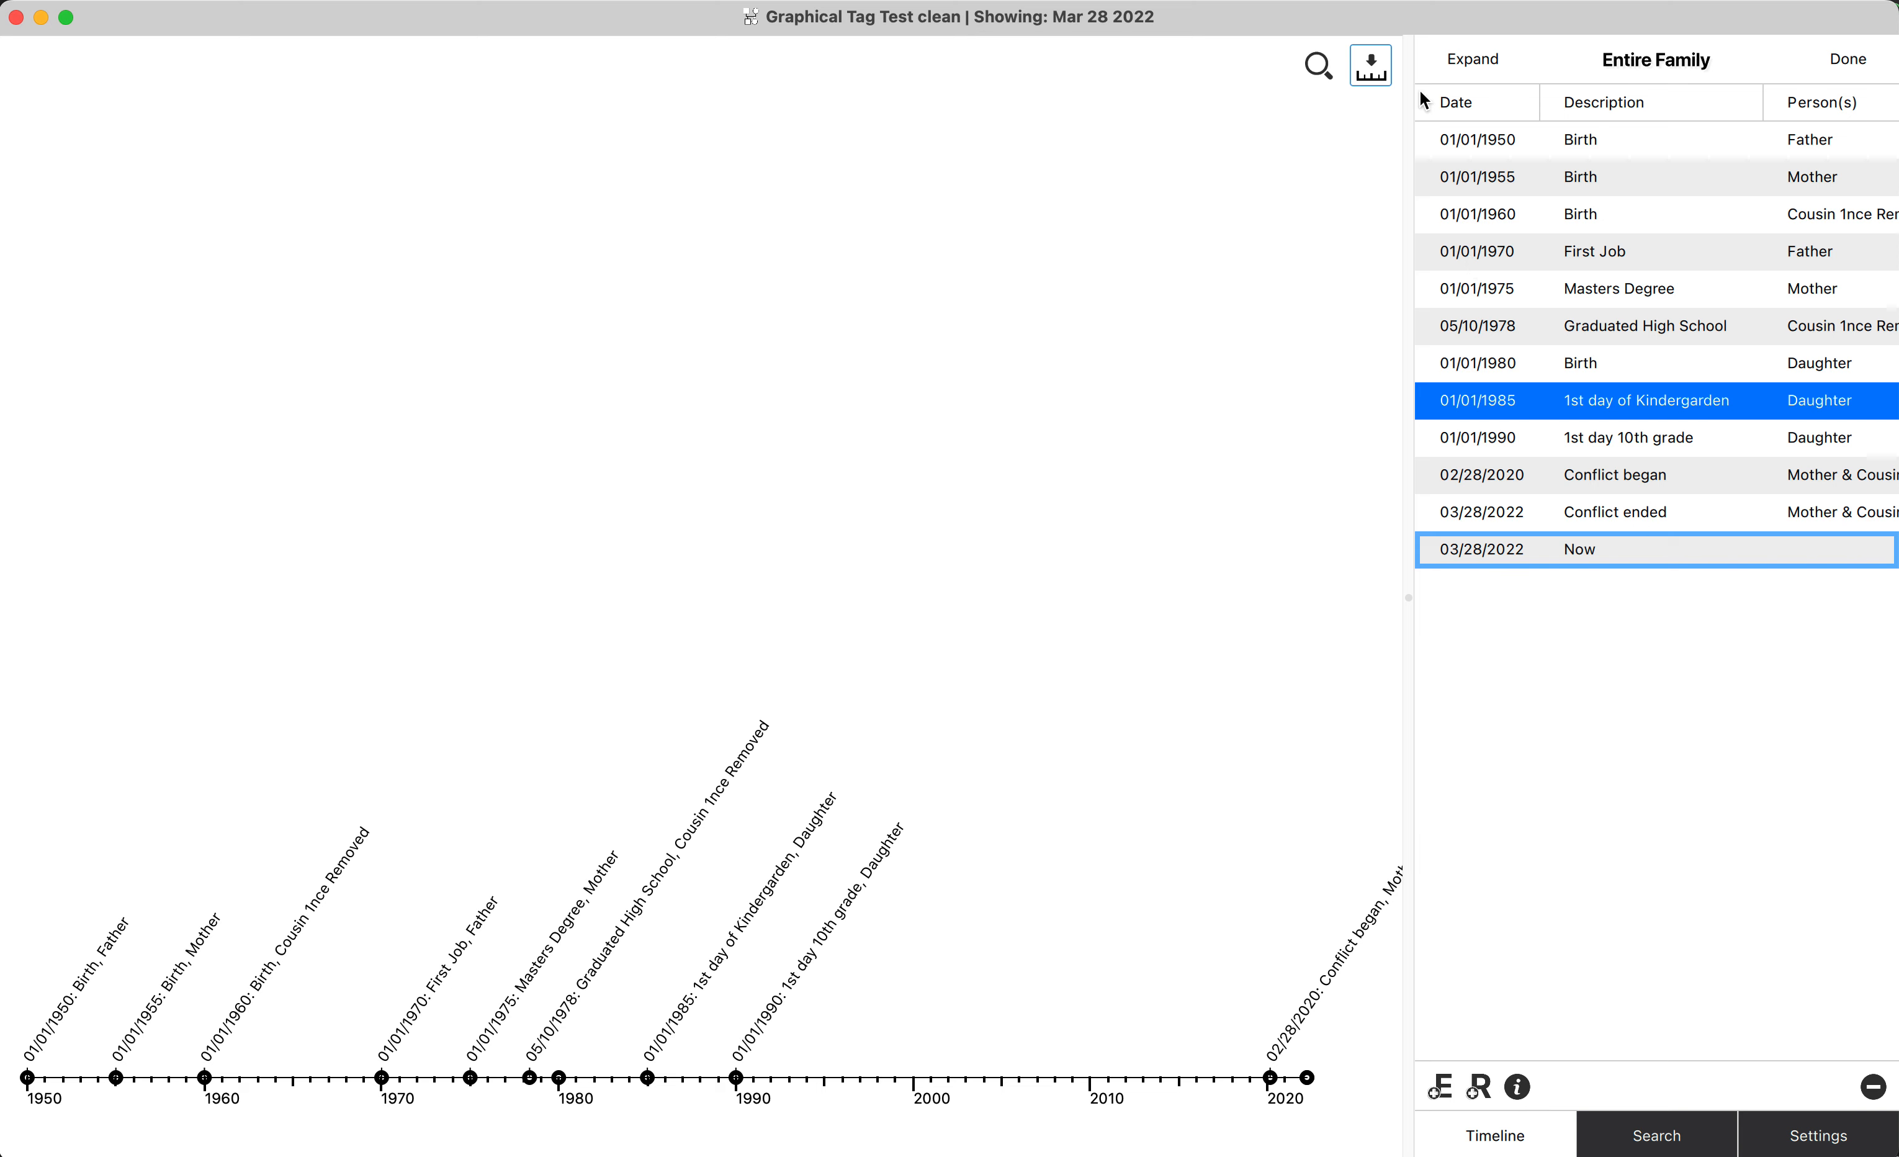
left_click(1370, 69)
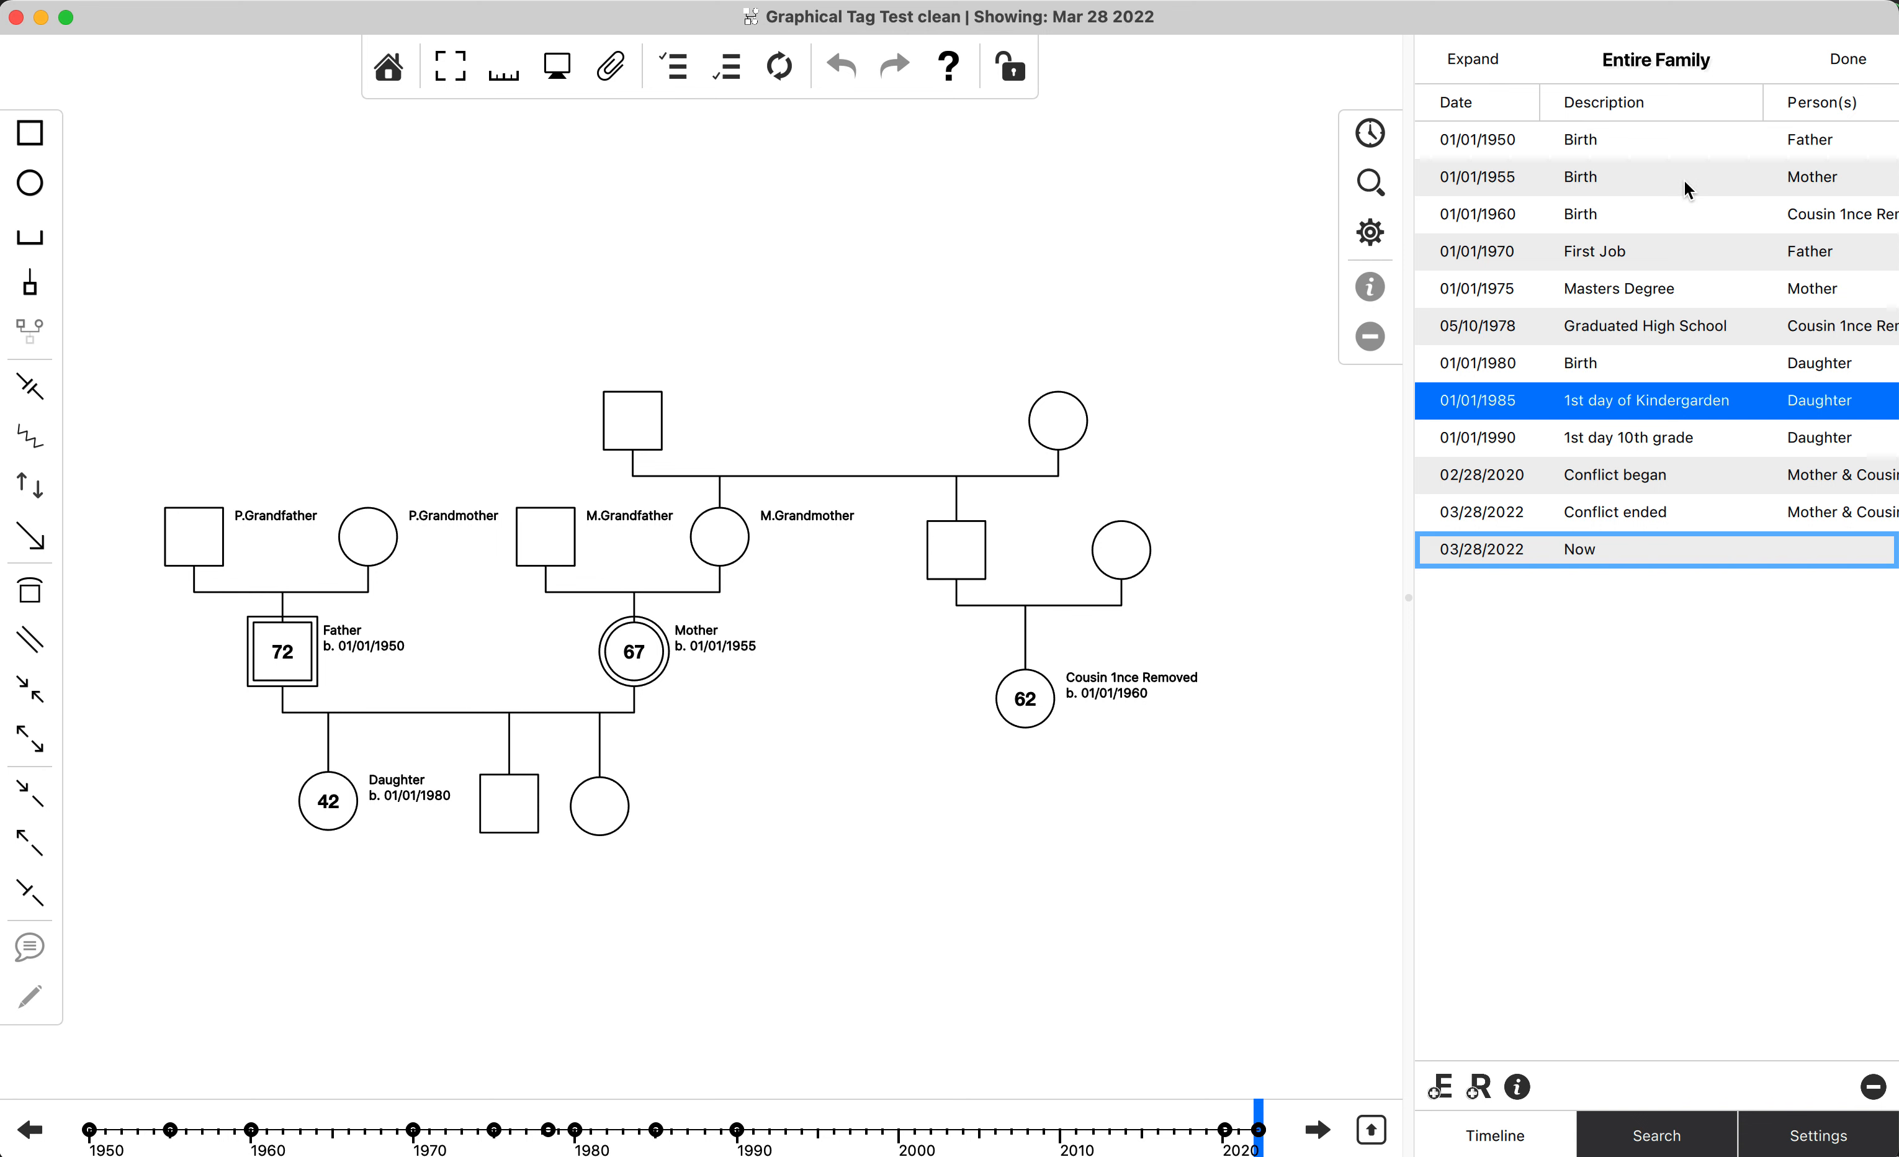
left_click(1604, 751)
left_click(321, 824)
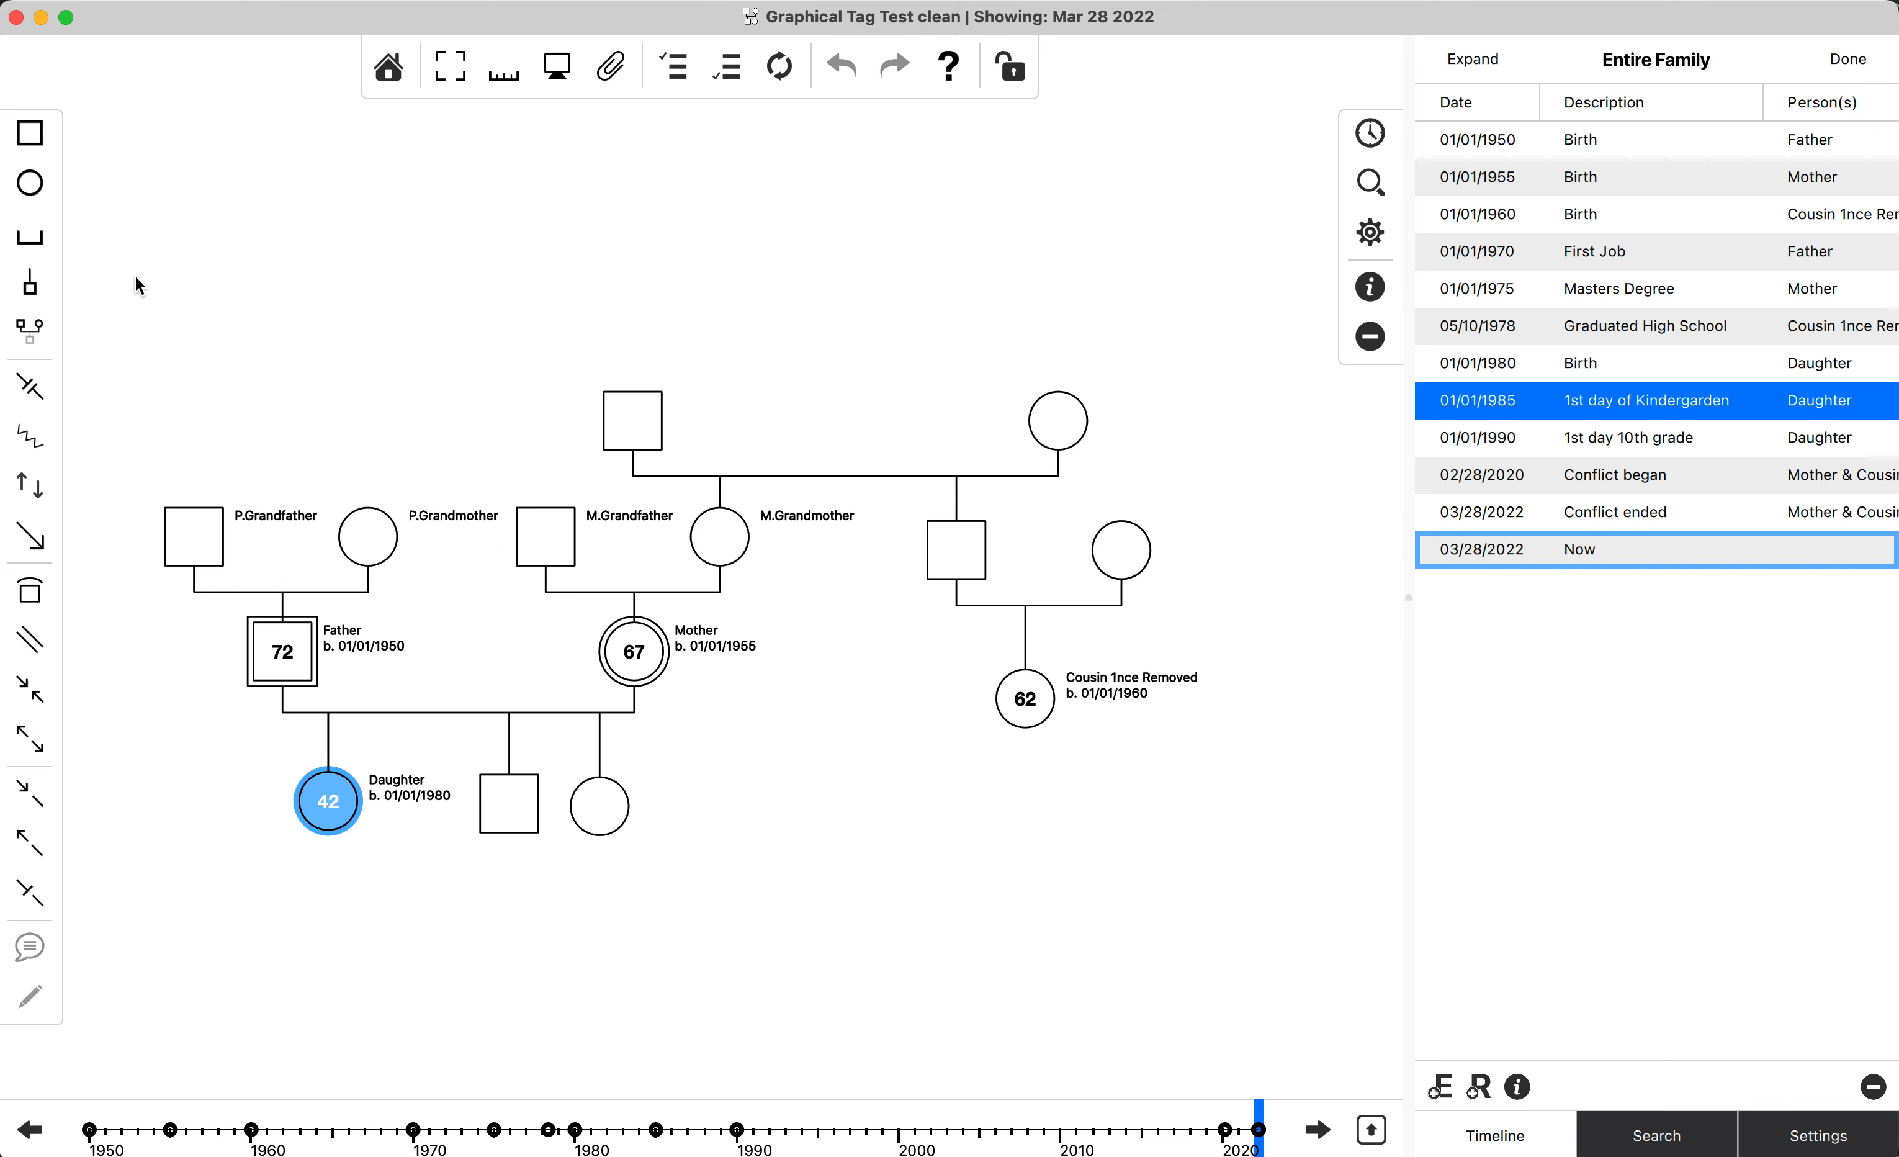
left_click_drag(232, 644, 903, 940)
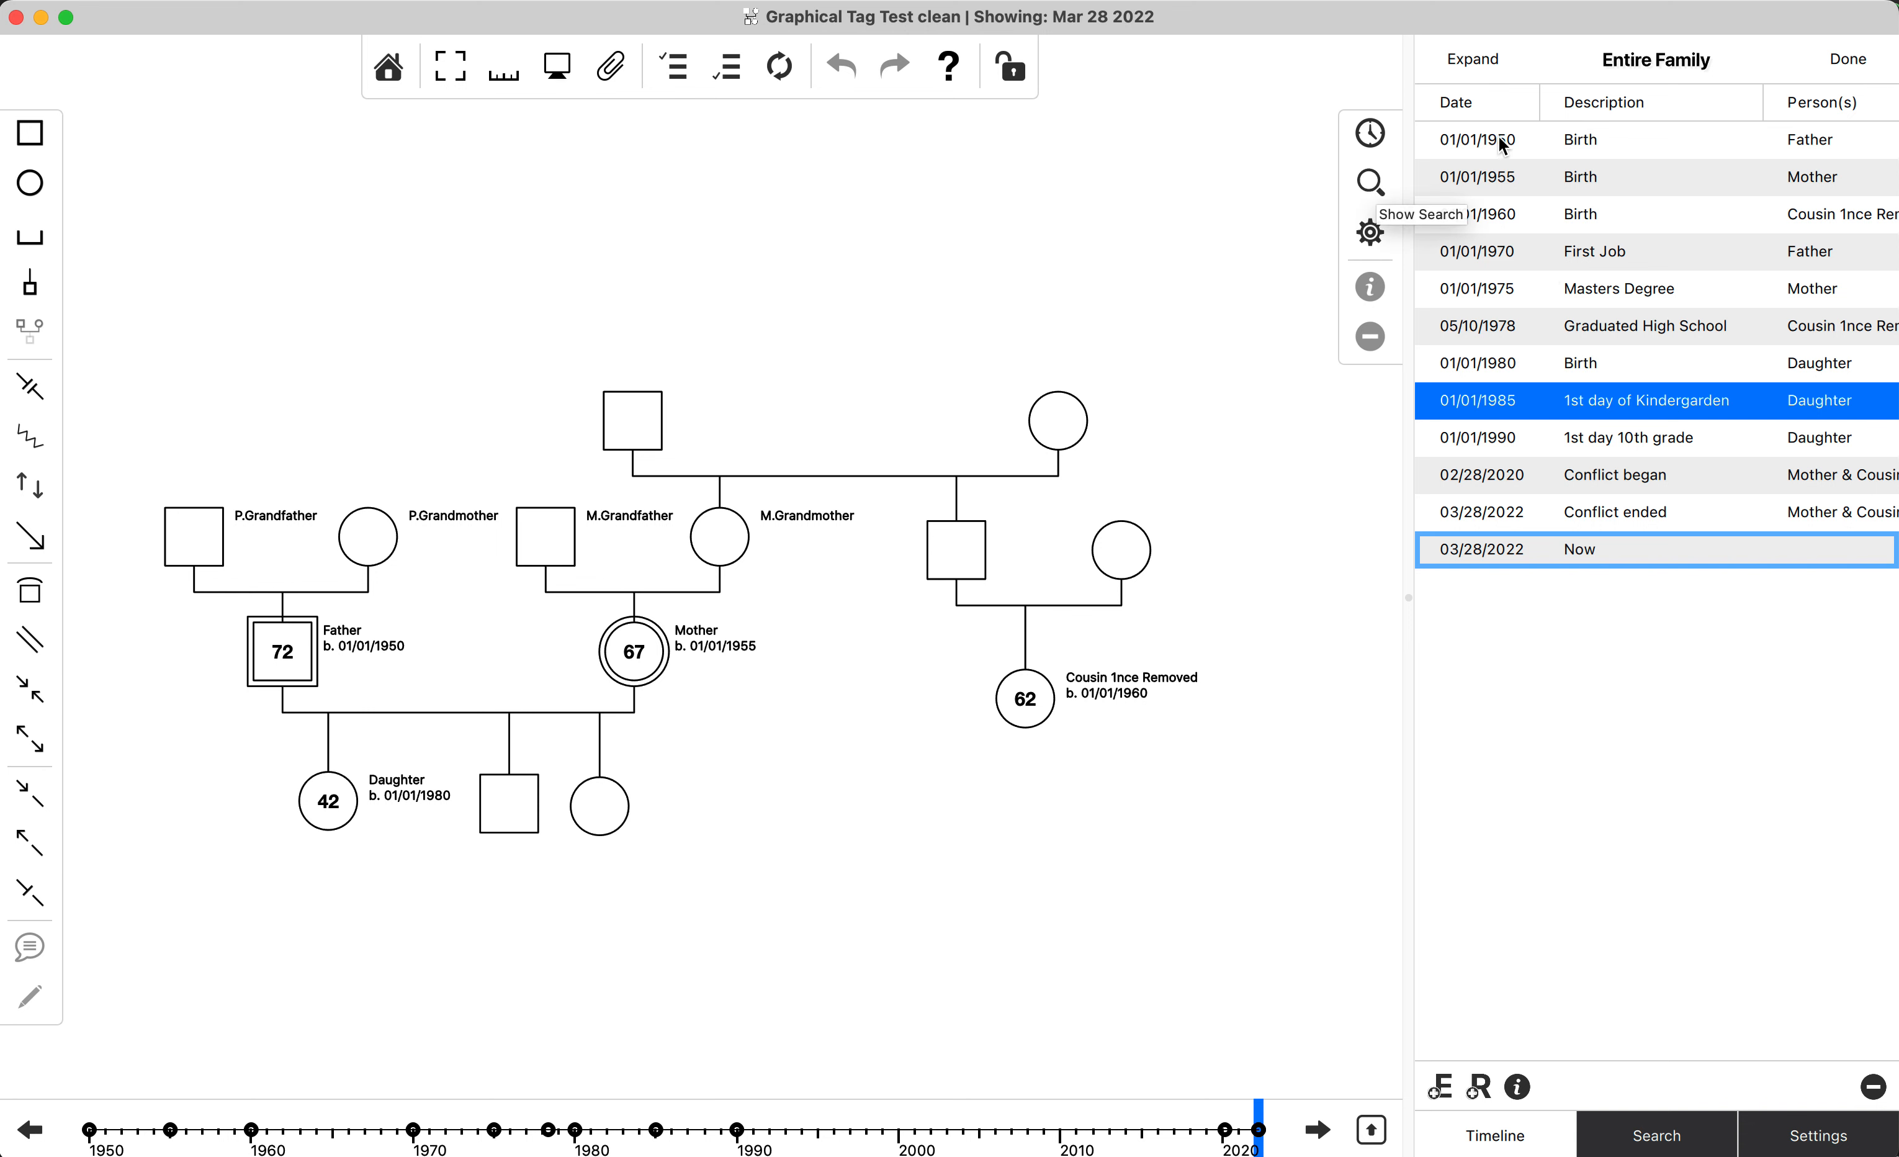
Select all timeline events before the Daughter's birth, from the Father's birth through the 05/10/1978 high school graduation.
left_click(1559, 139)
left_click(1688, 331, "shift")
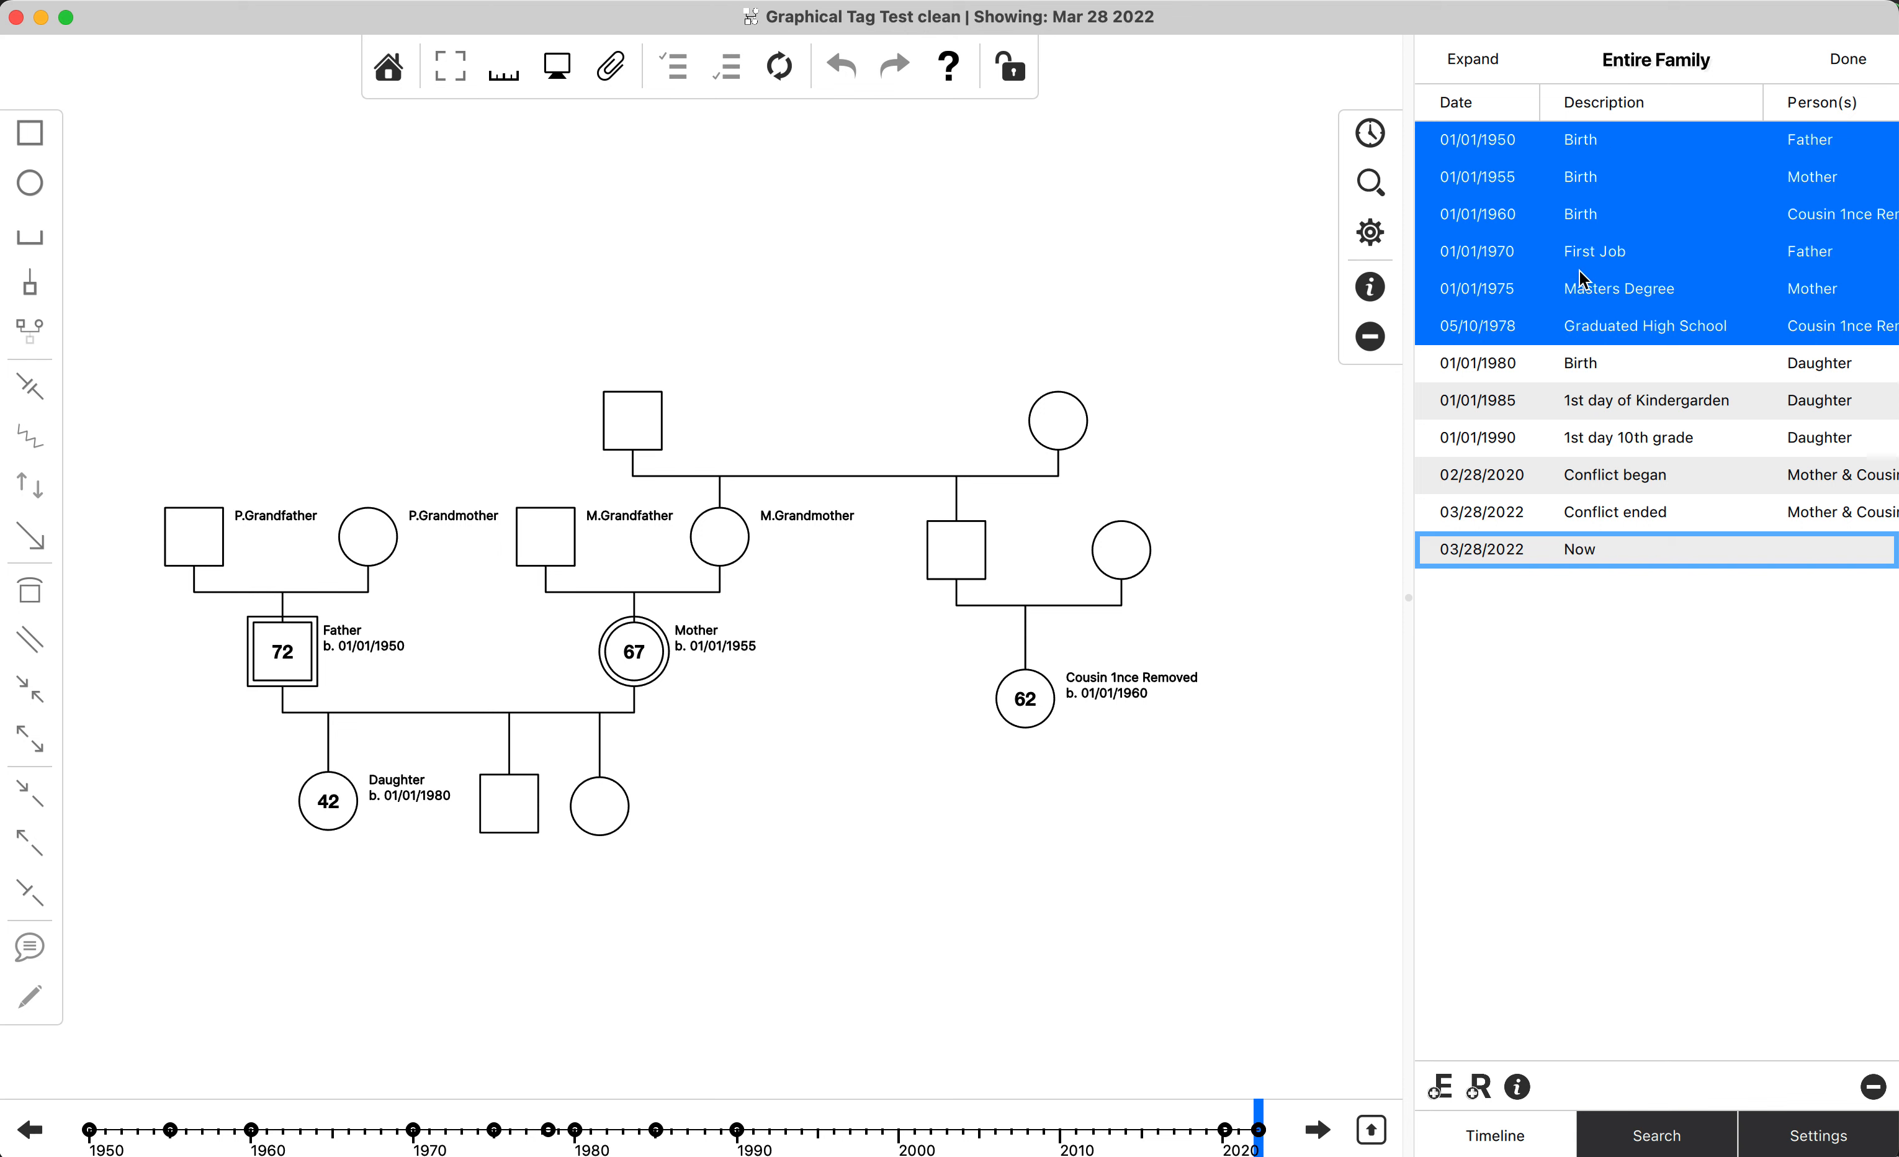
left_click(1536, 369)
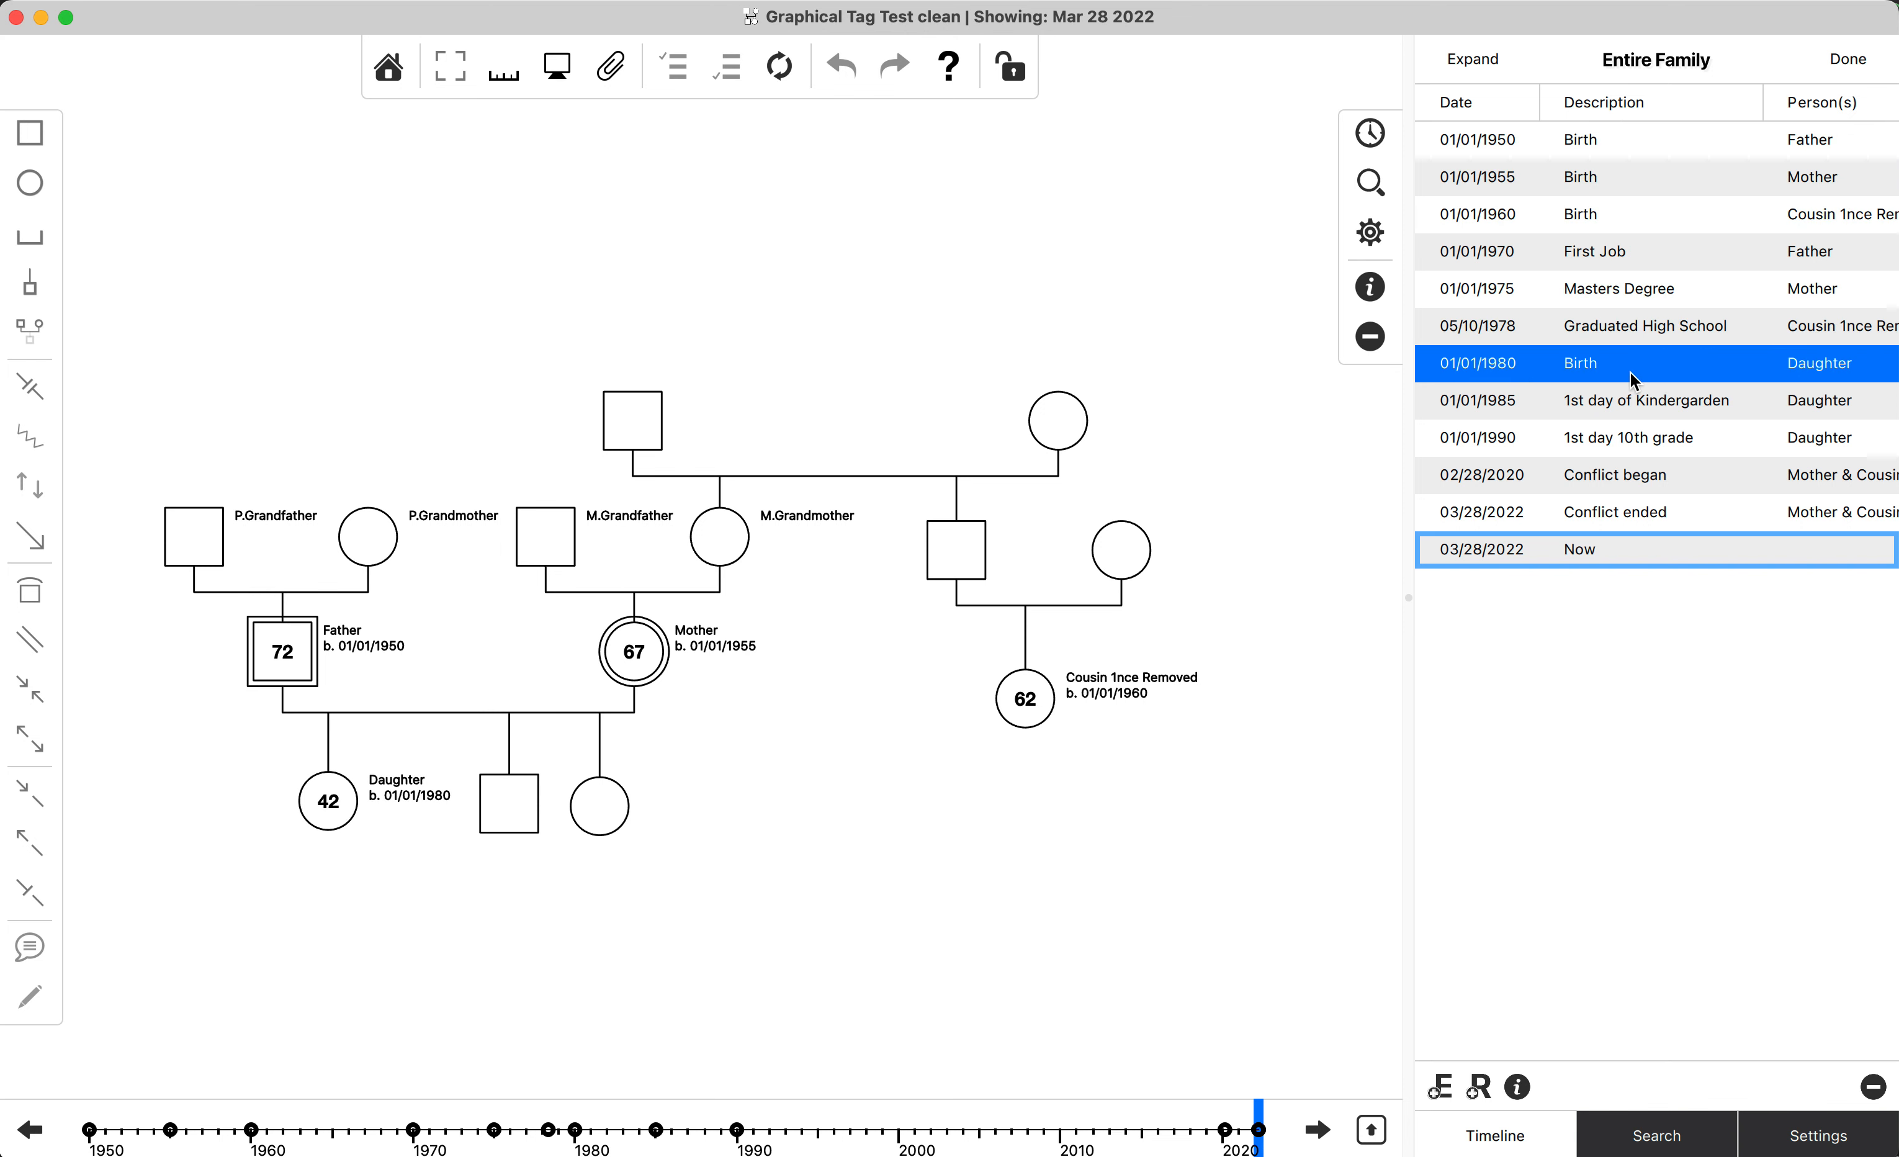
left_click(1624, 156)
left_click(1607, 336, "shift")
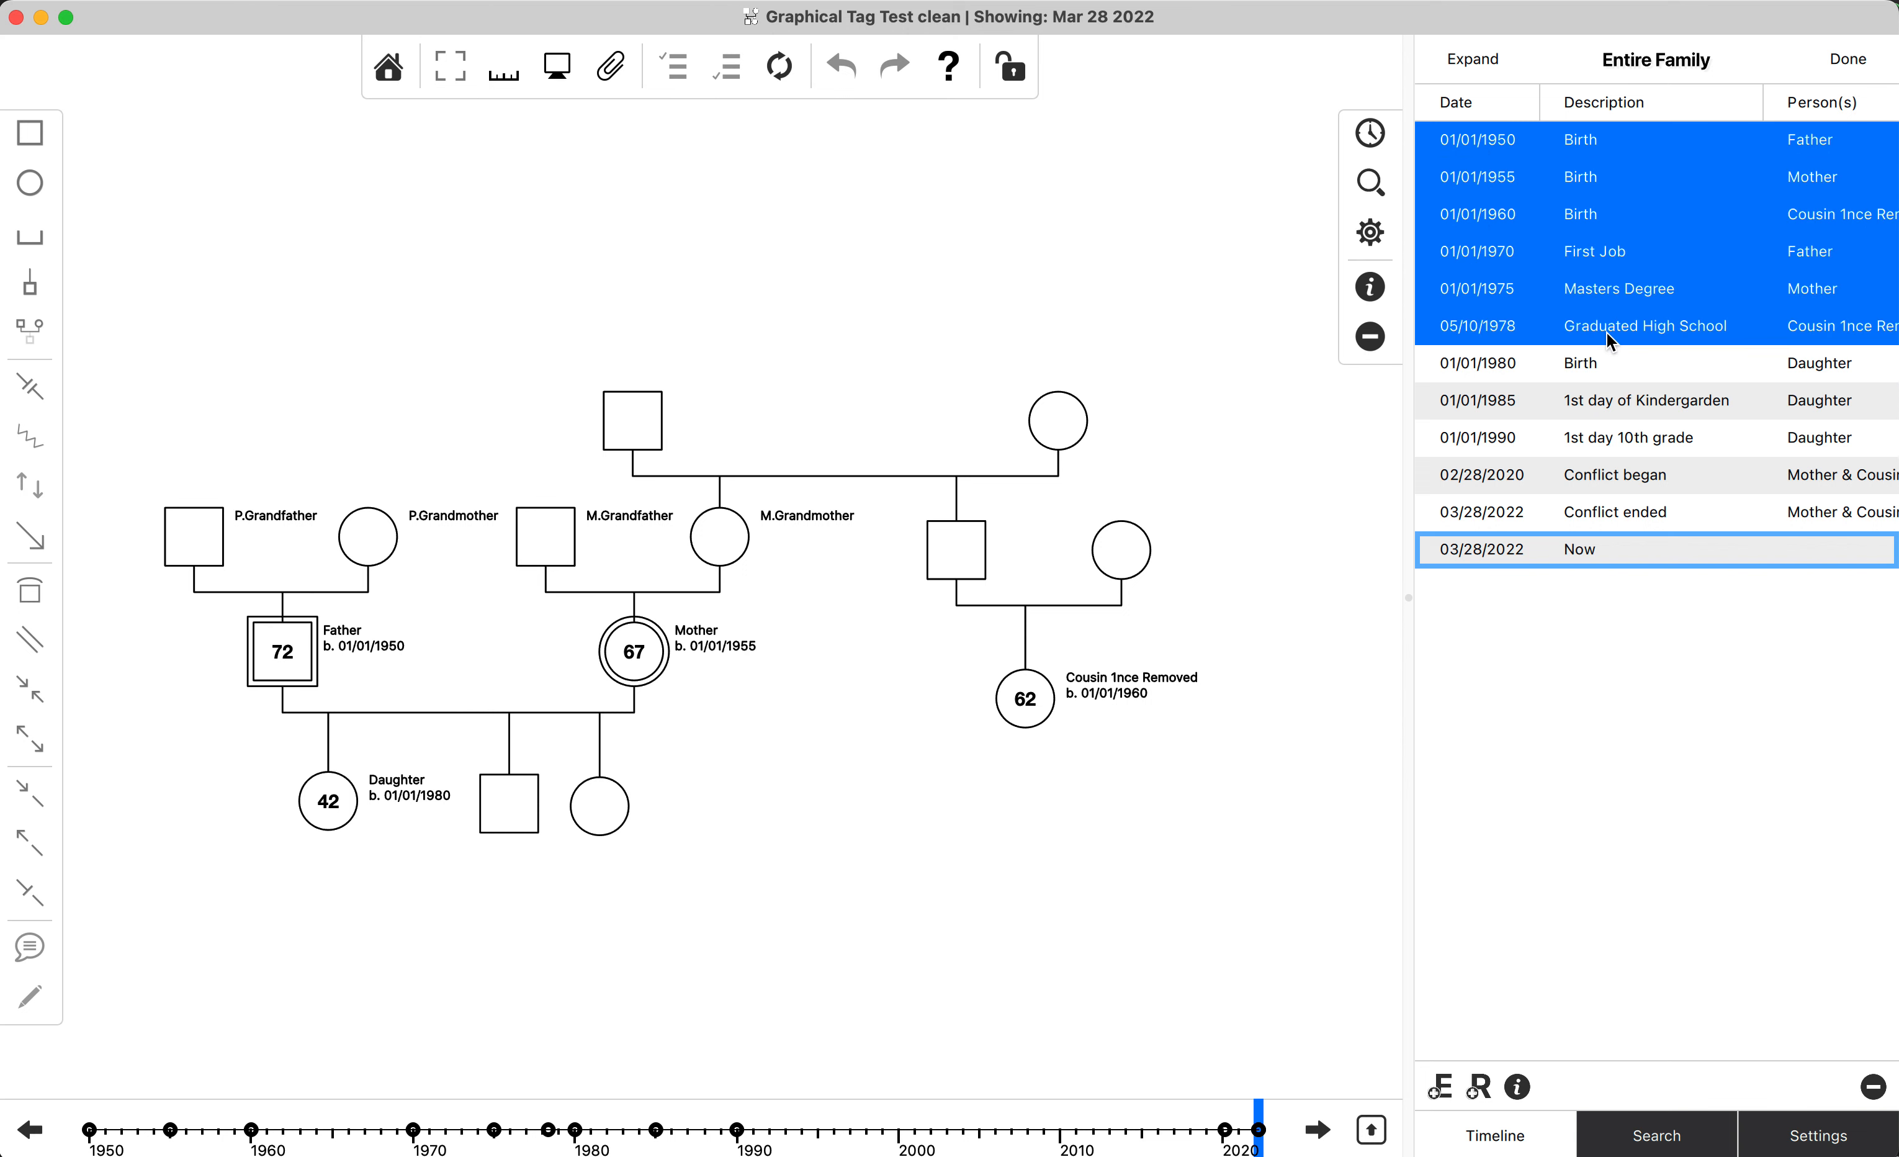
Create a tag named Before First Child and apply it to all the selected events.
left_click(1521, 1090)
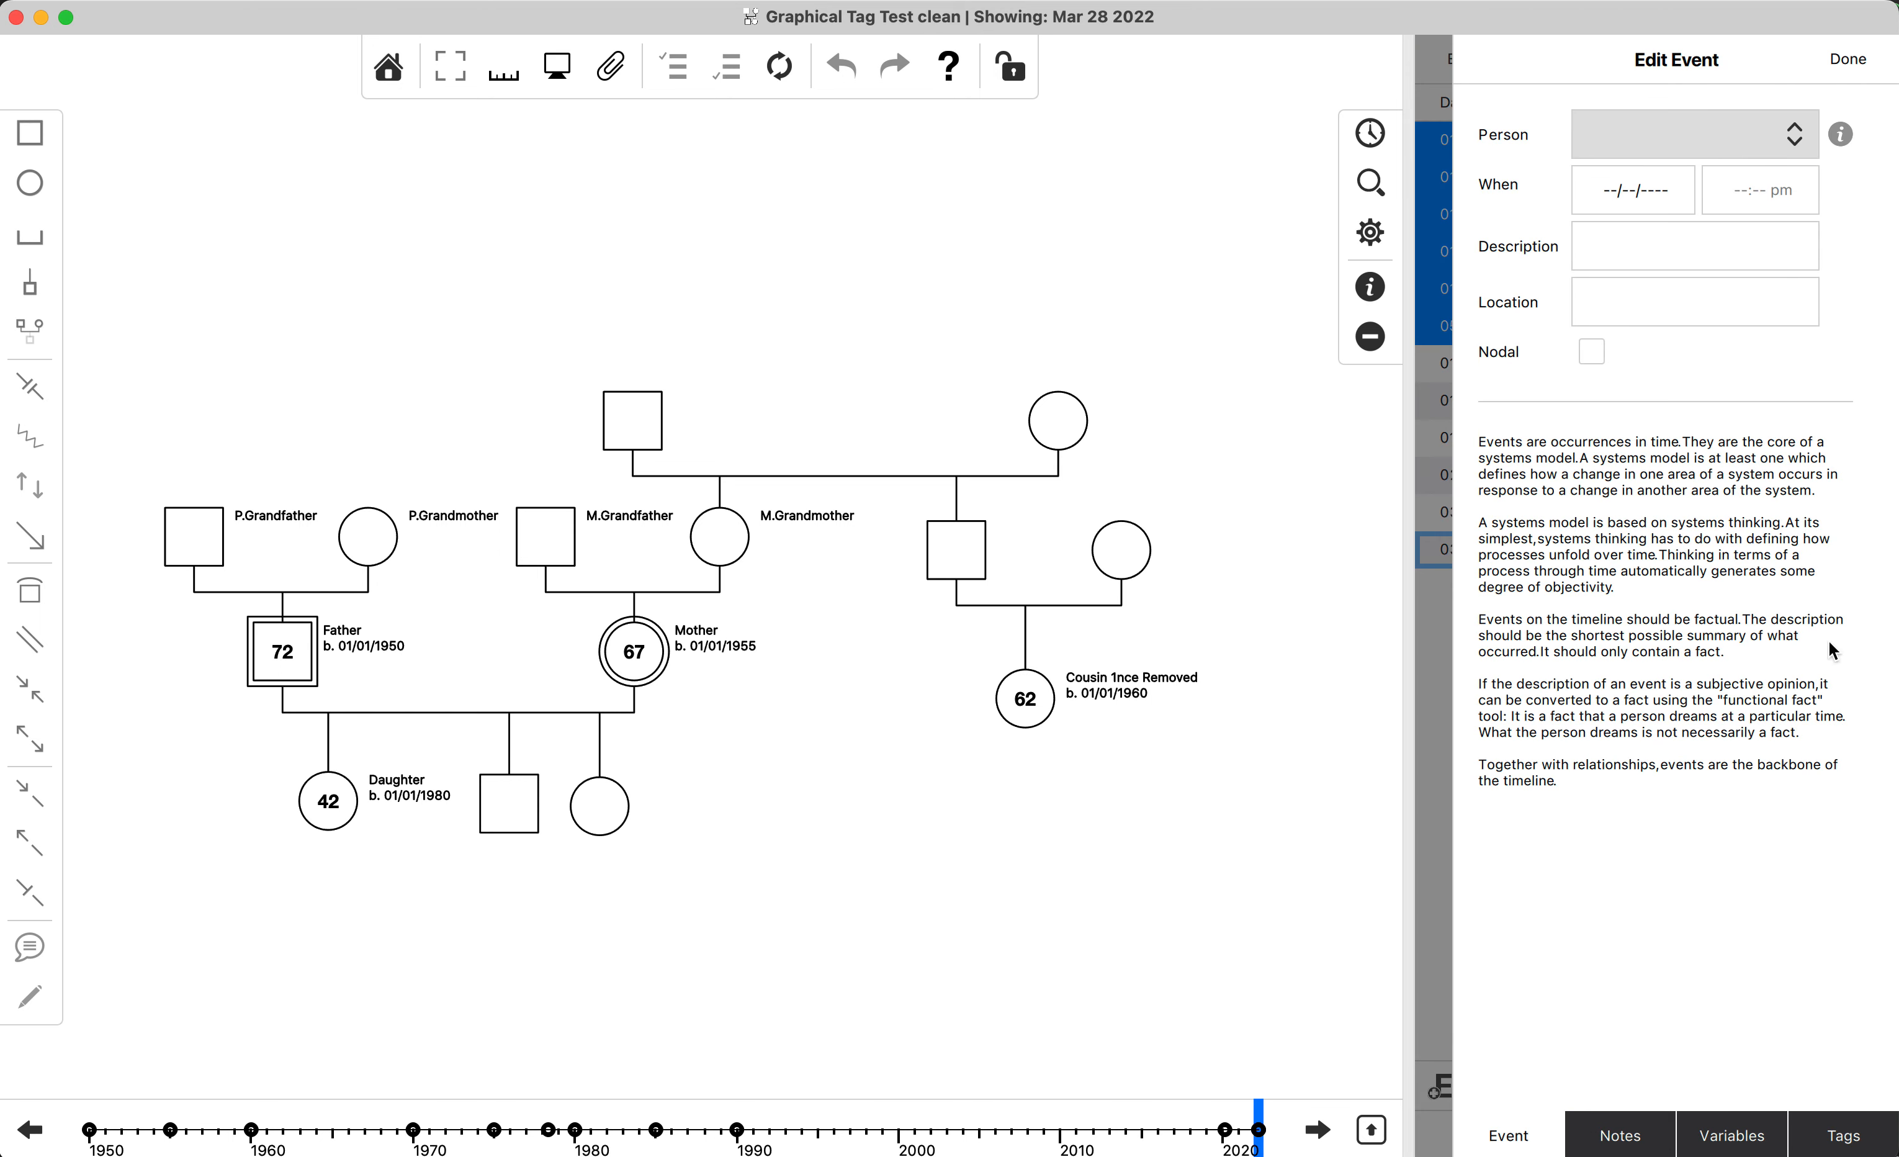
left_click(976, 529)
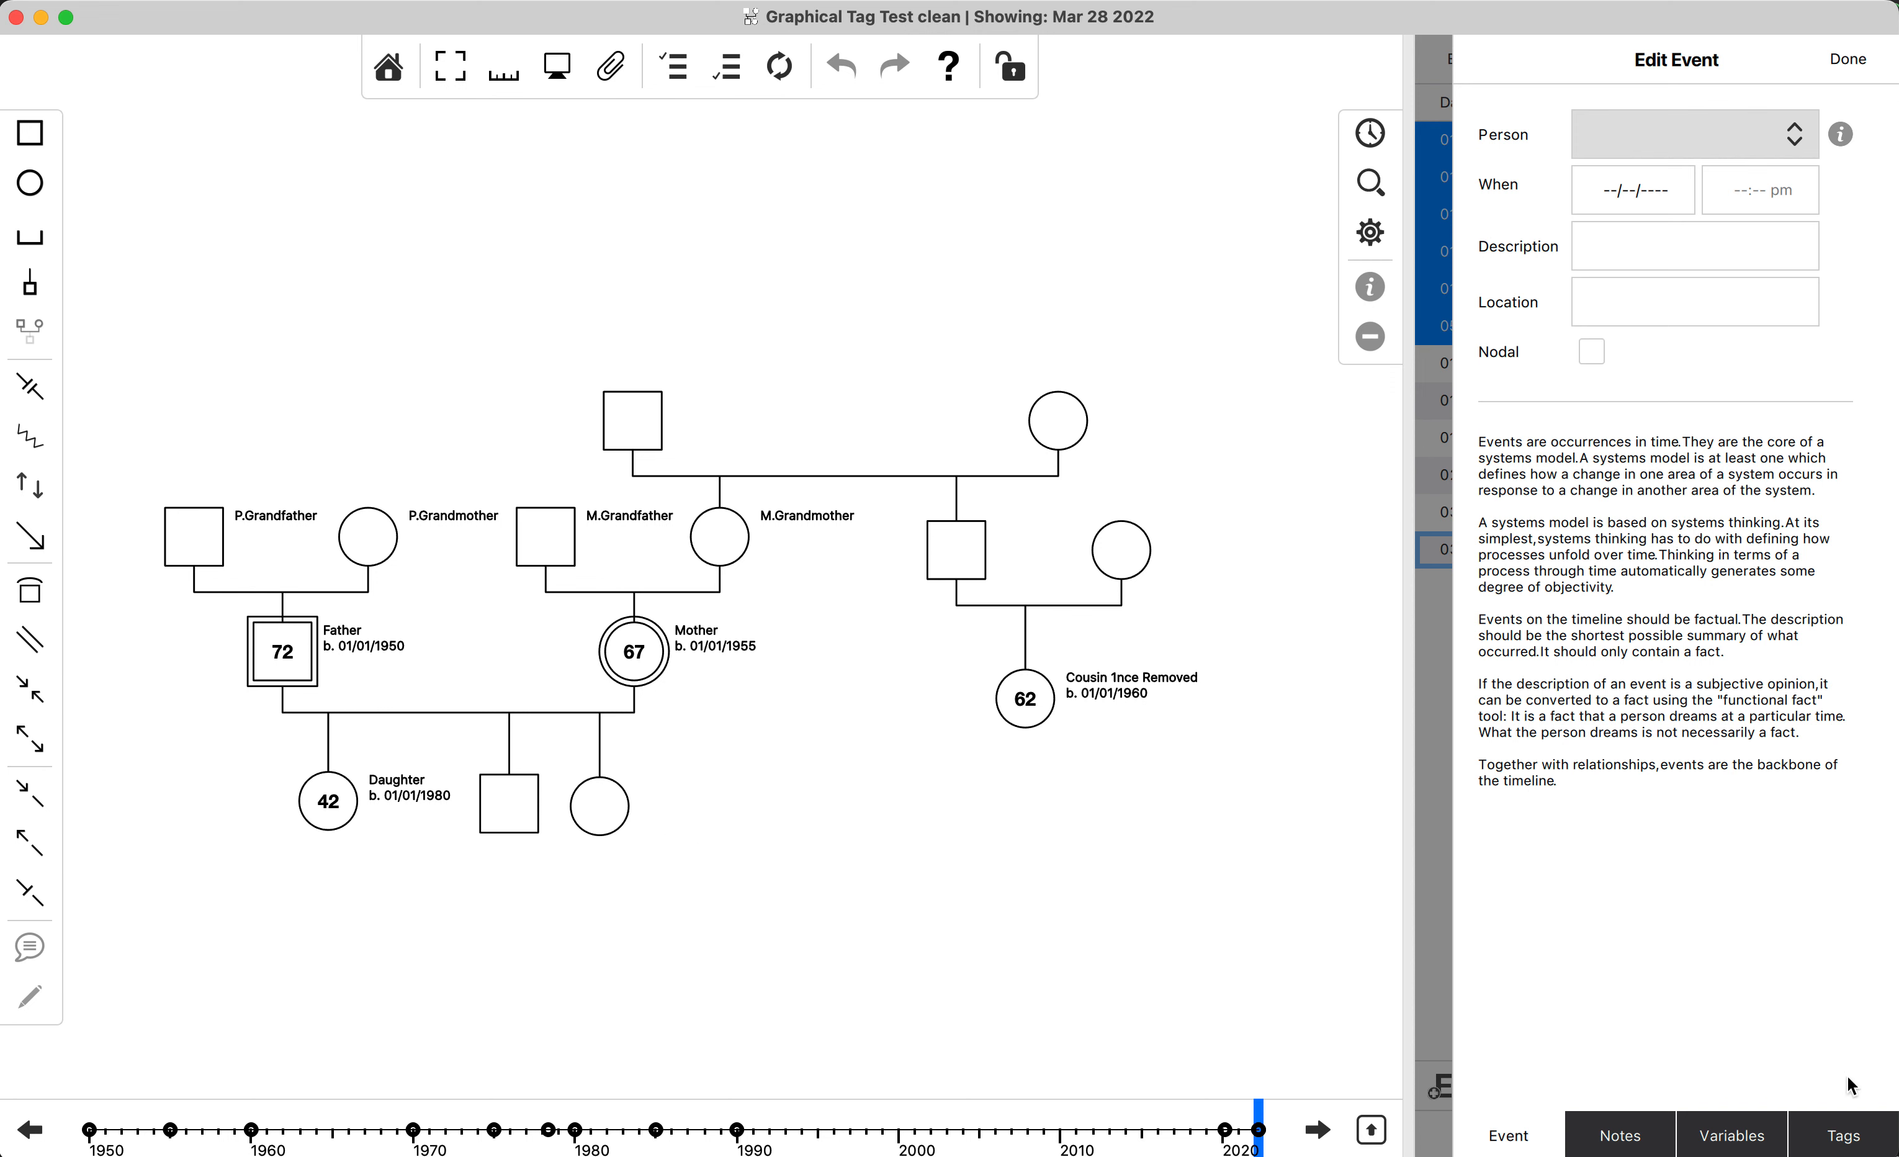
left_click(1863, 1139)
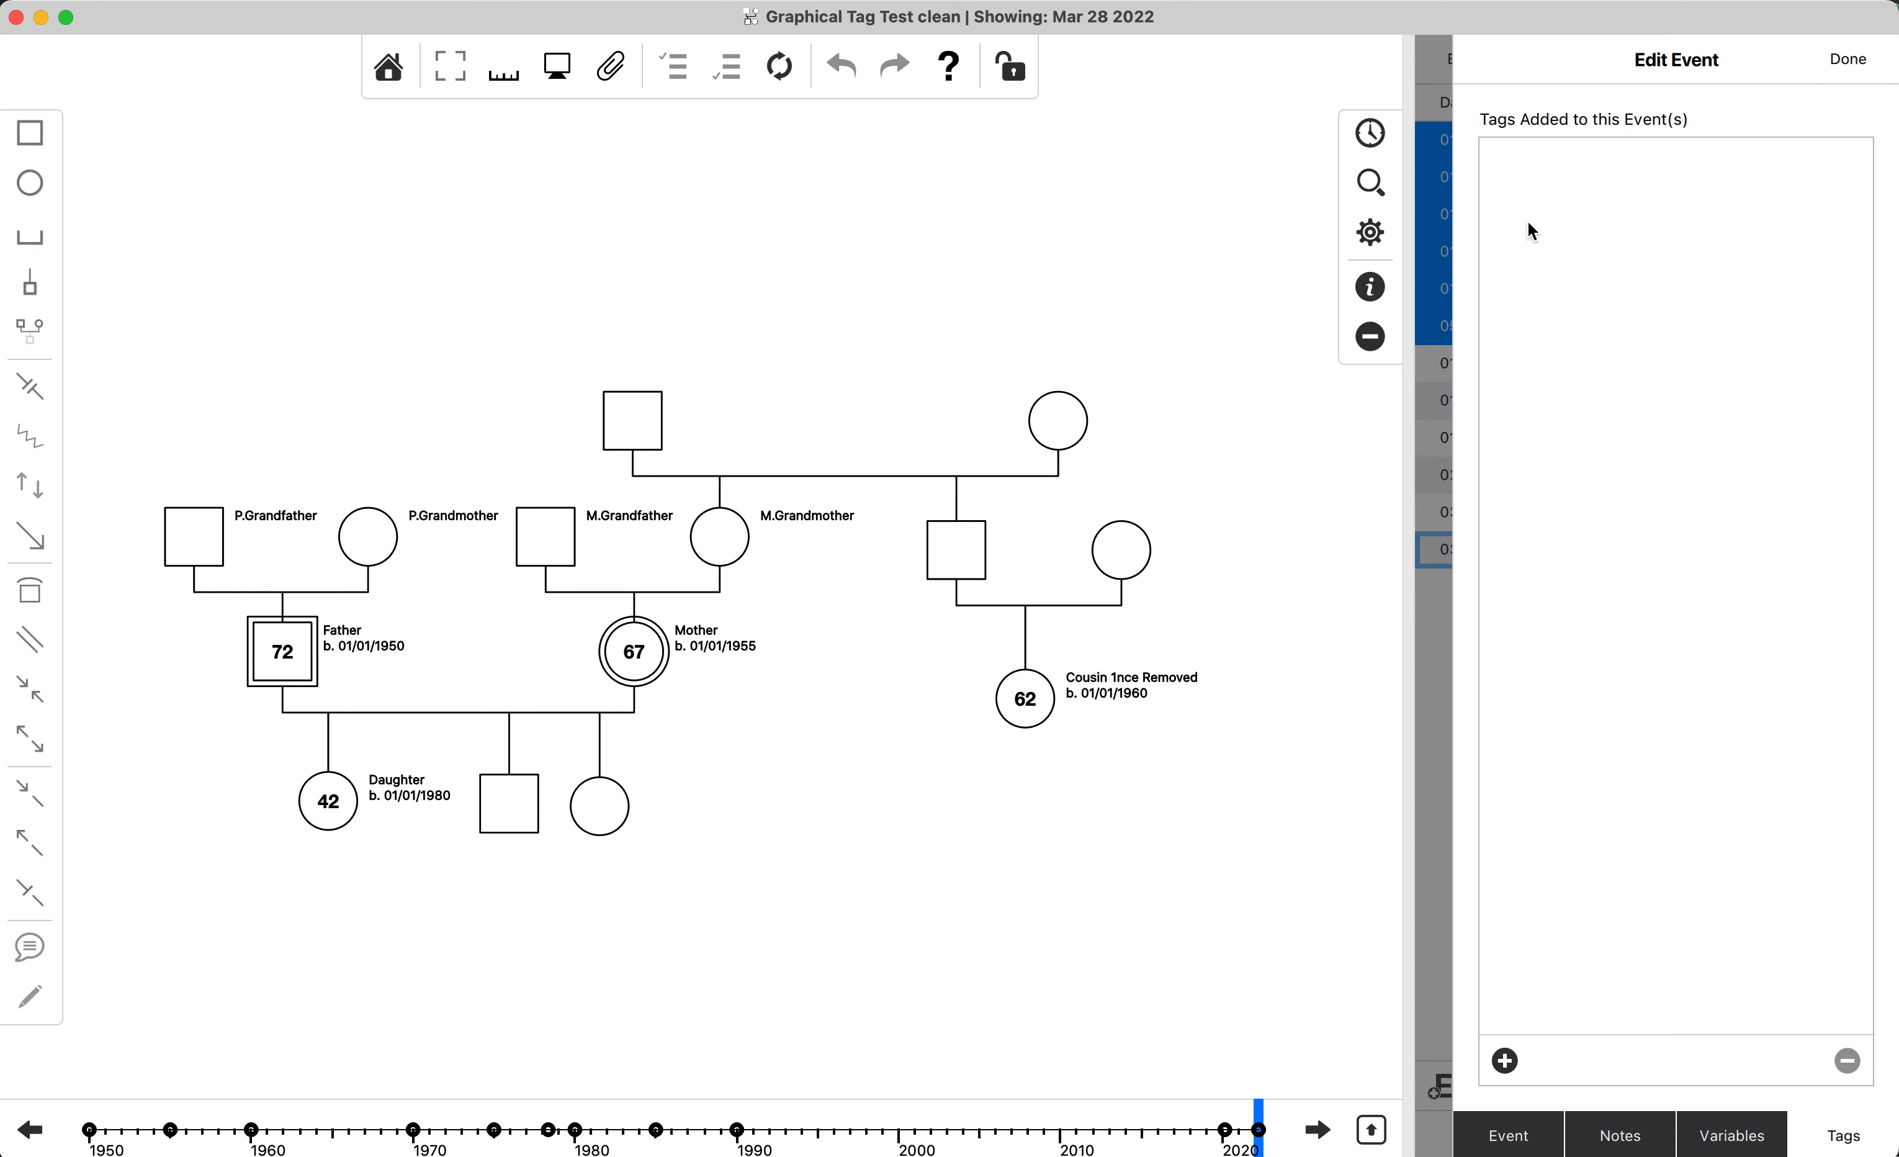
left_click(1512, 1064)
double_click(1590, 161)
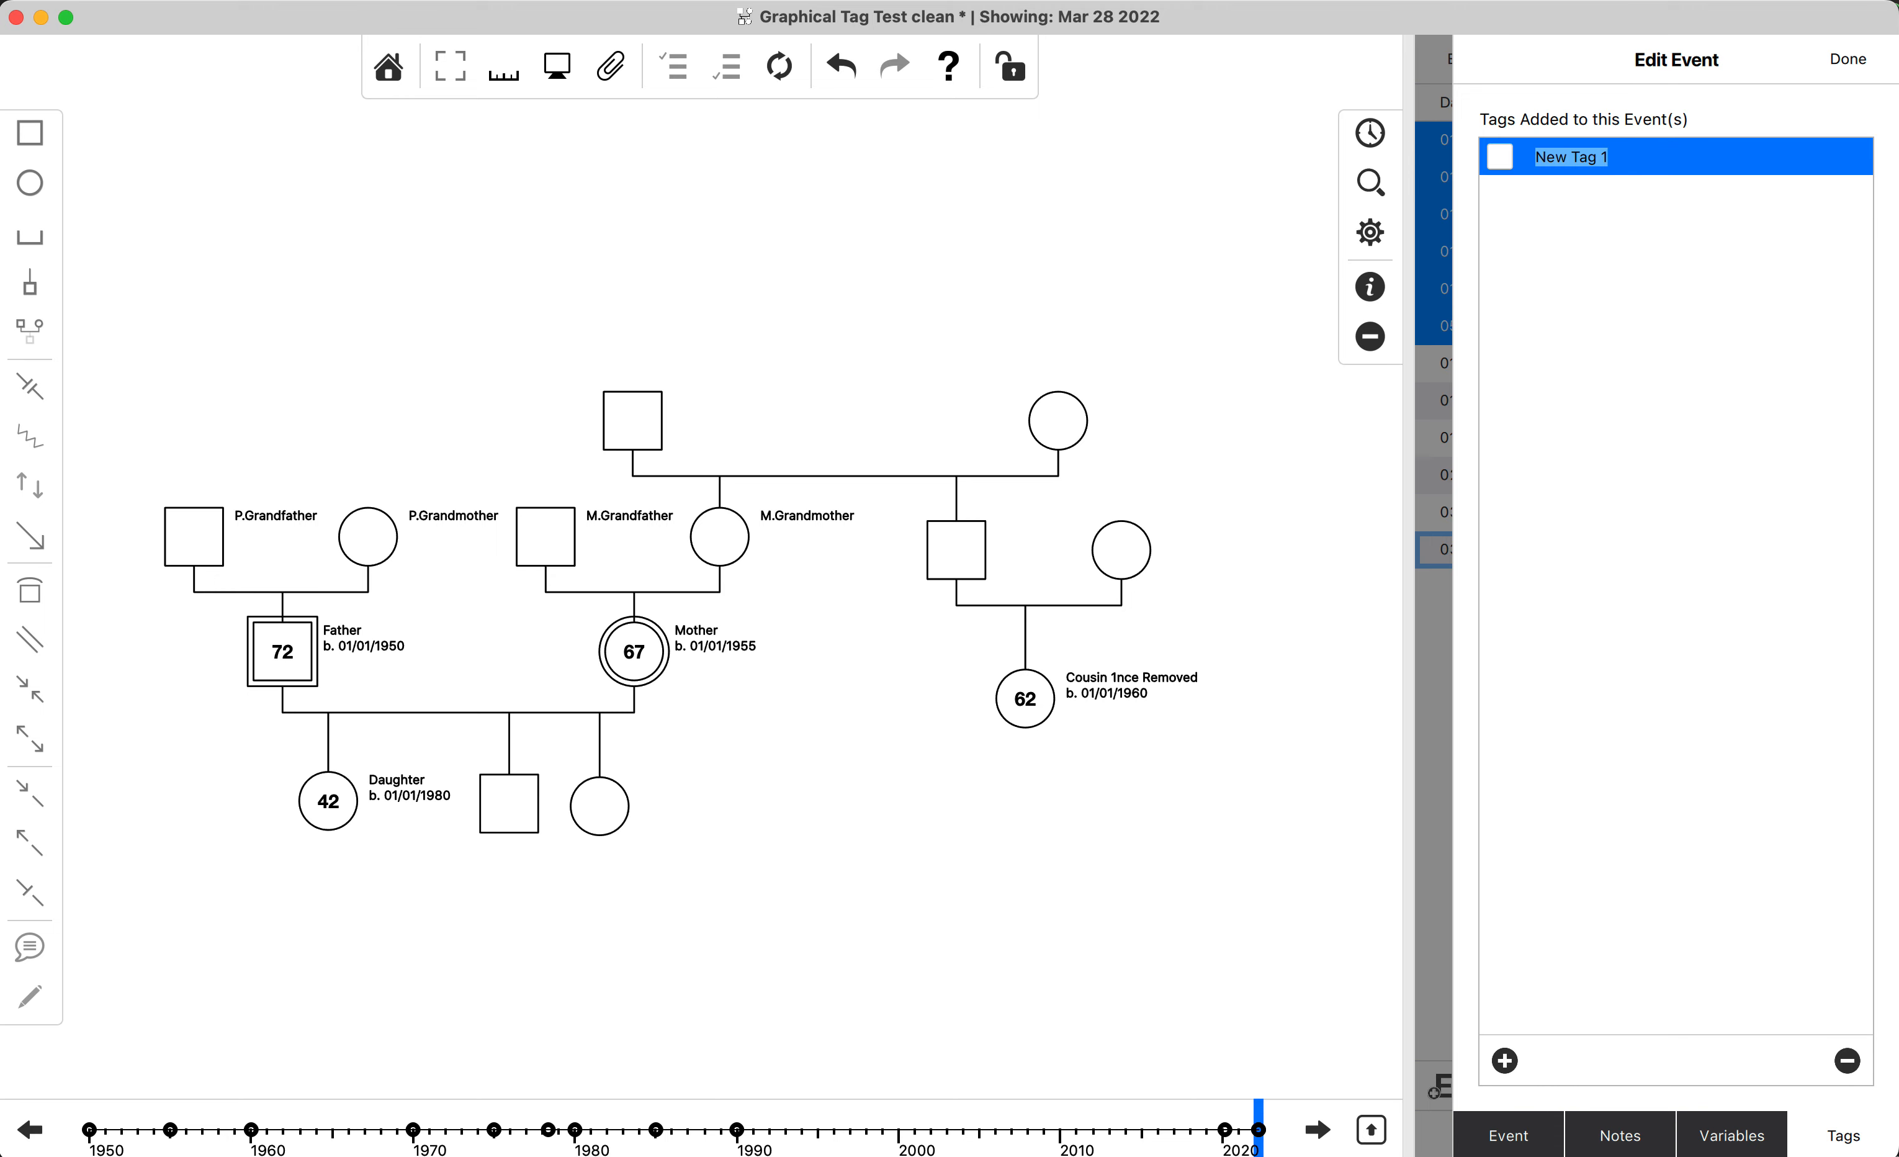
type("BE")
key("BackSpace")
type("efore First Child")
left_click(1288, 216)
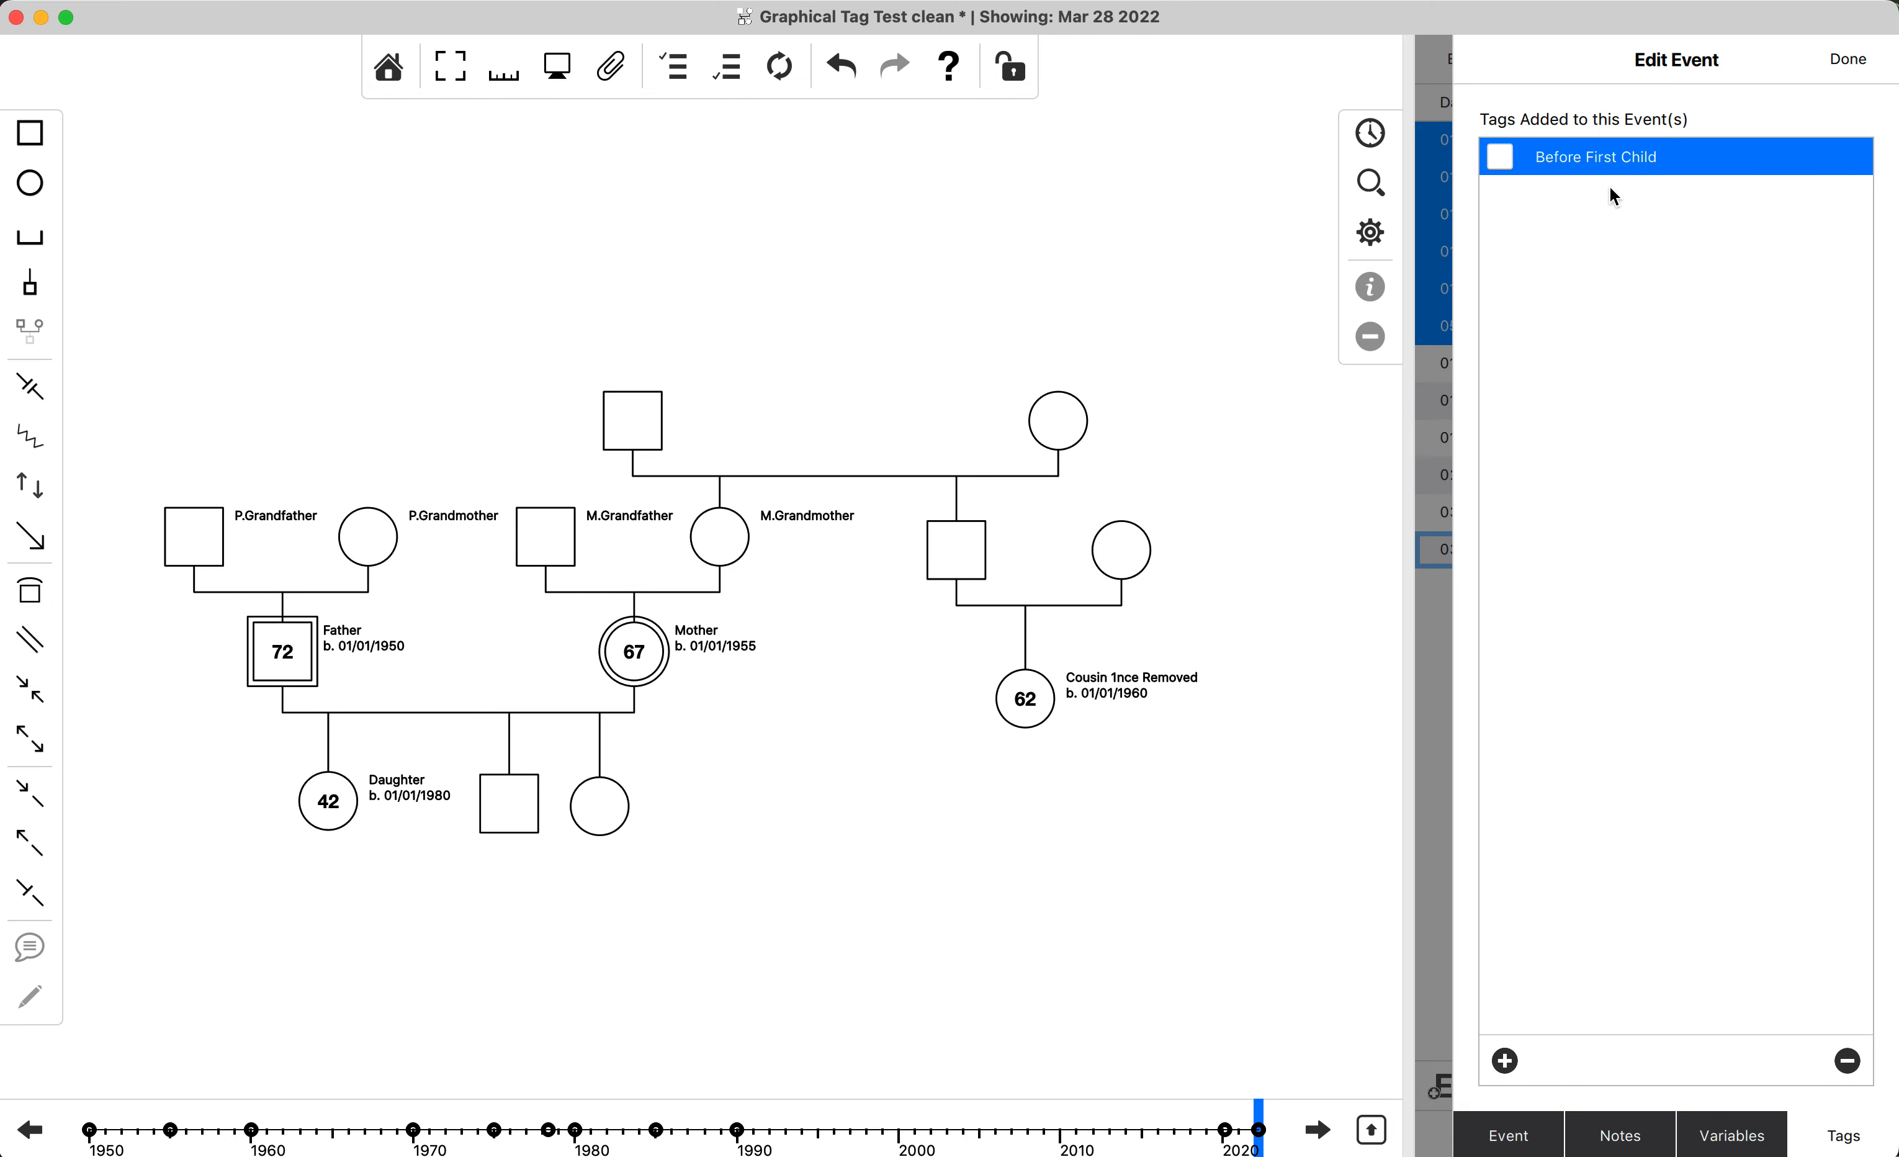
left_click(1503, 157)
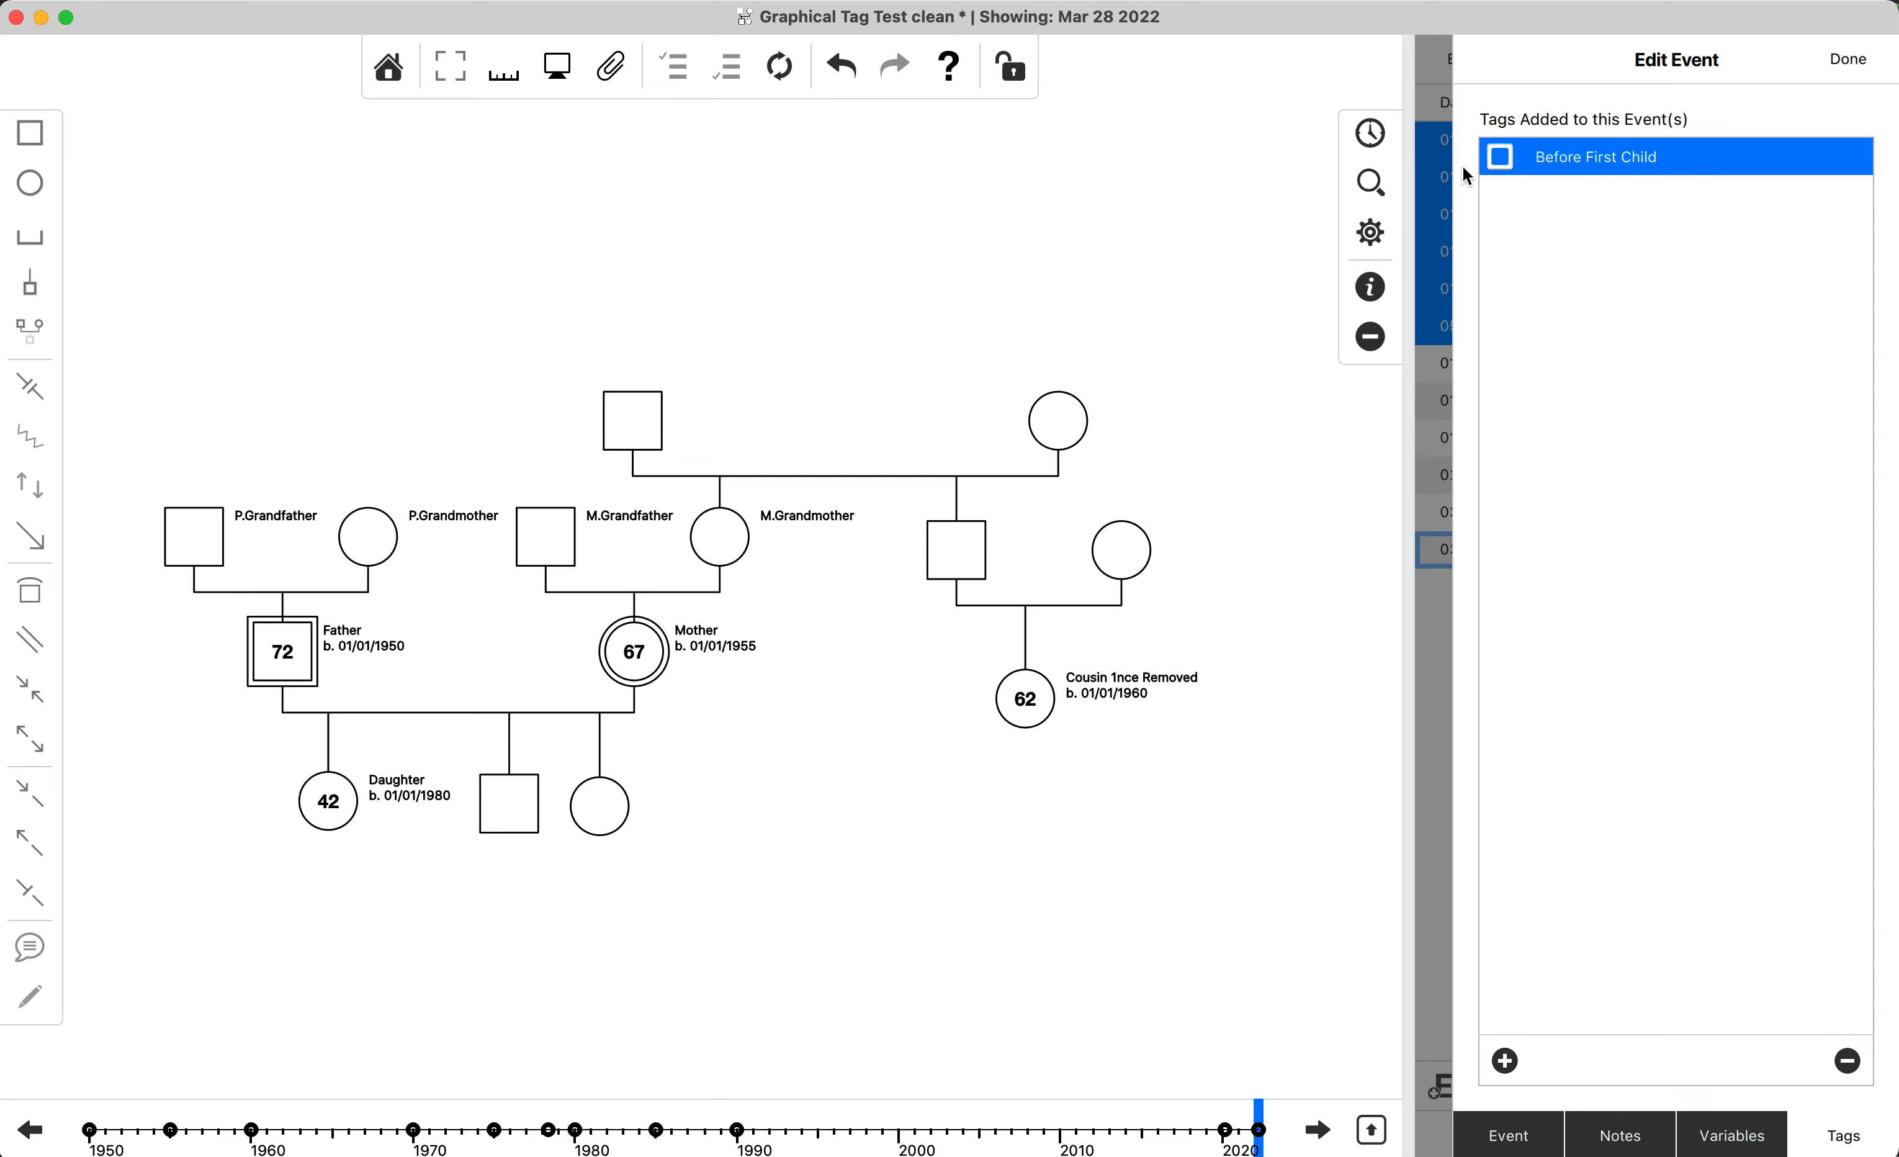
left_click(1852, 64)
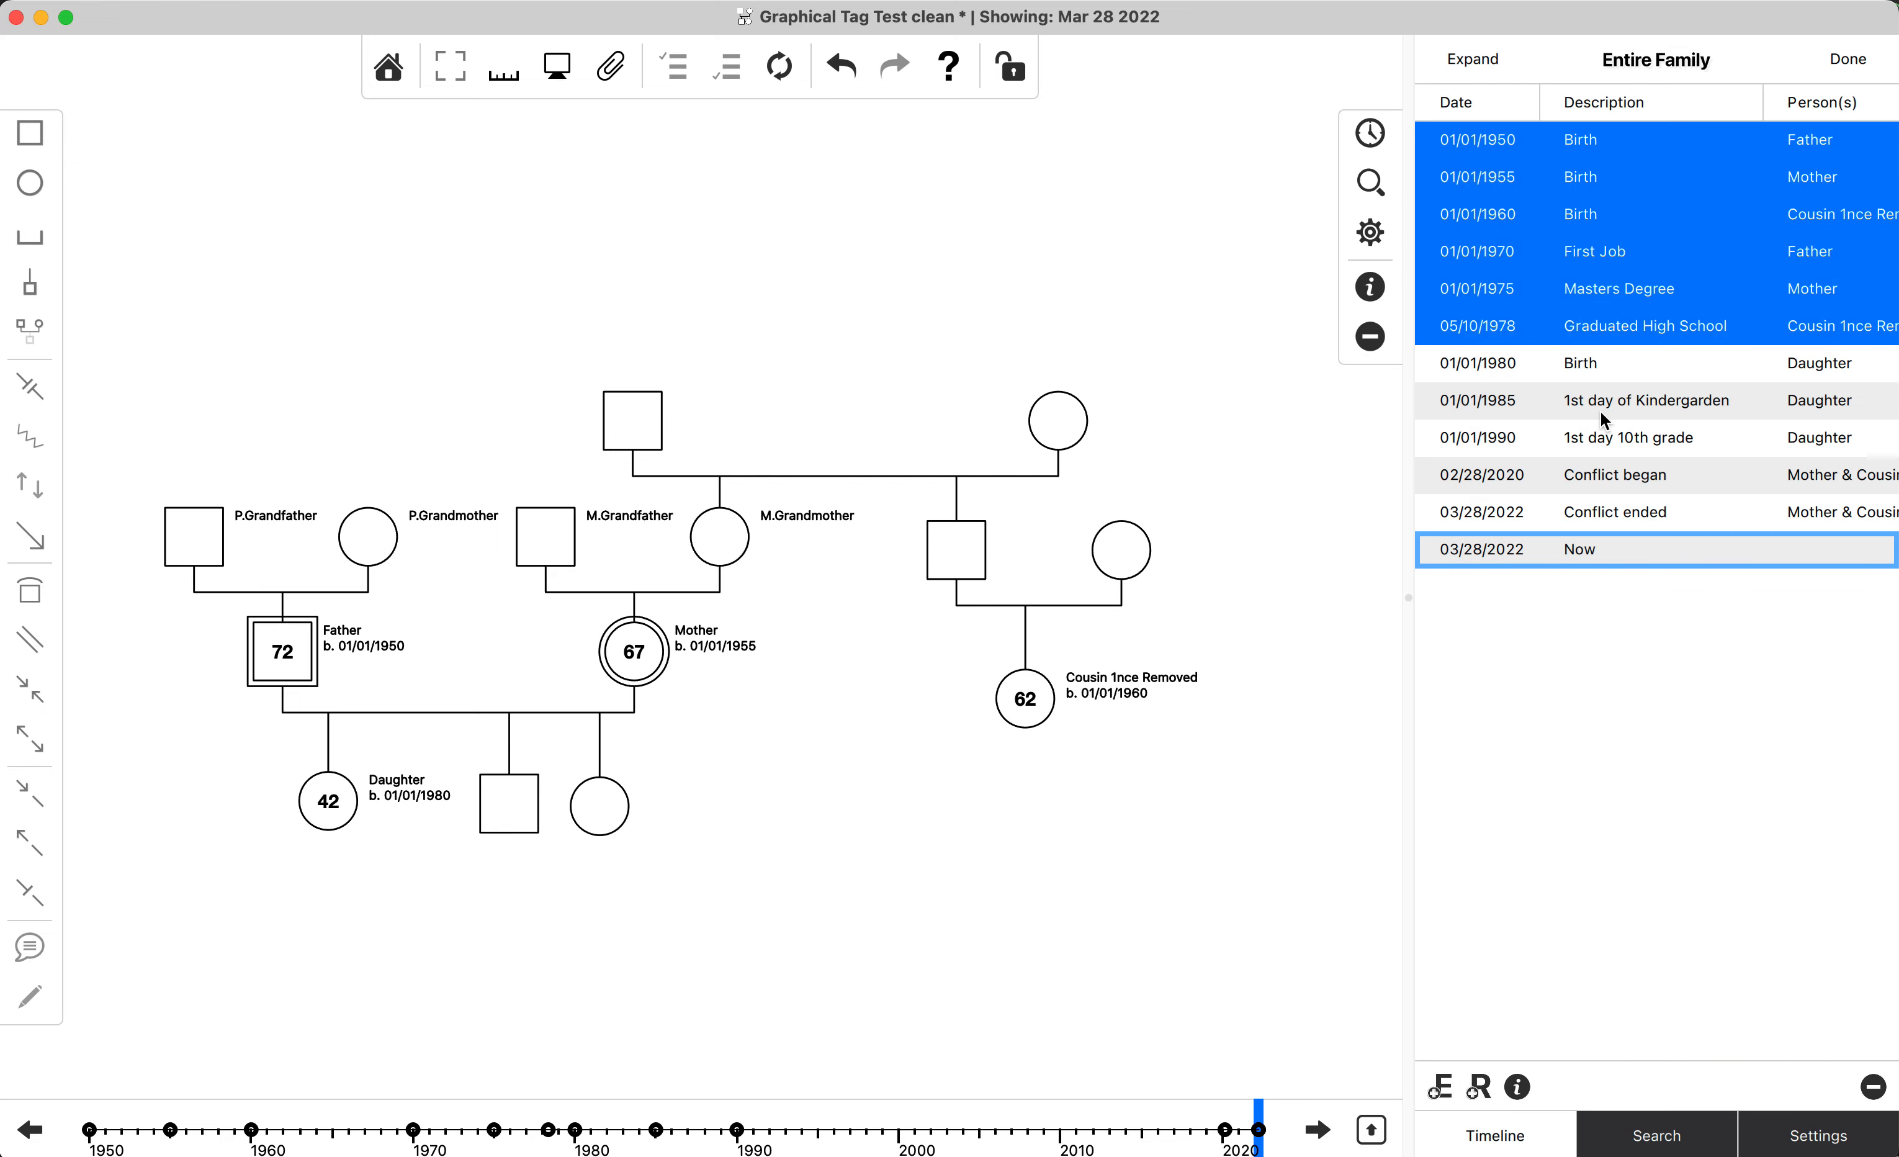
Check whether the Daughter's 1st day of Kindergarden event carries the Before First Child tag.
left_click(1651, 404)
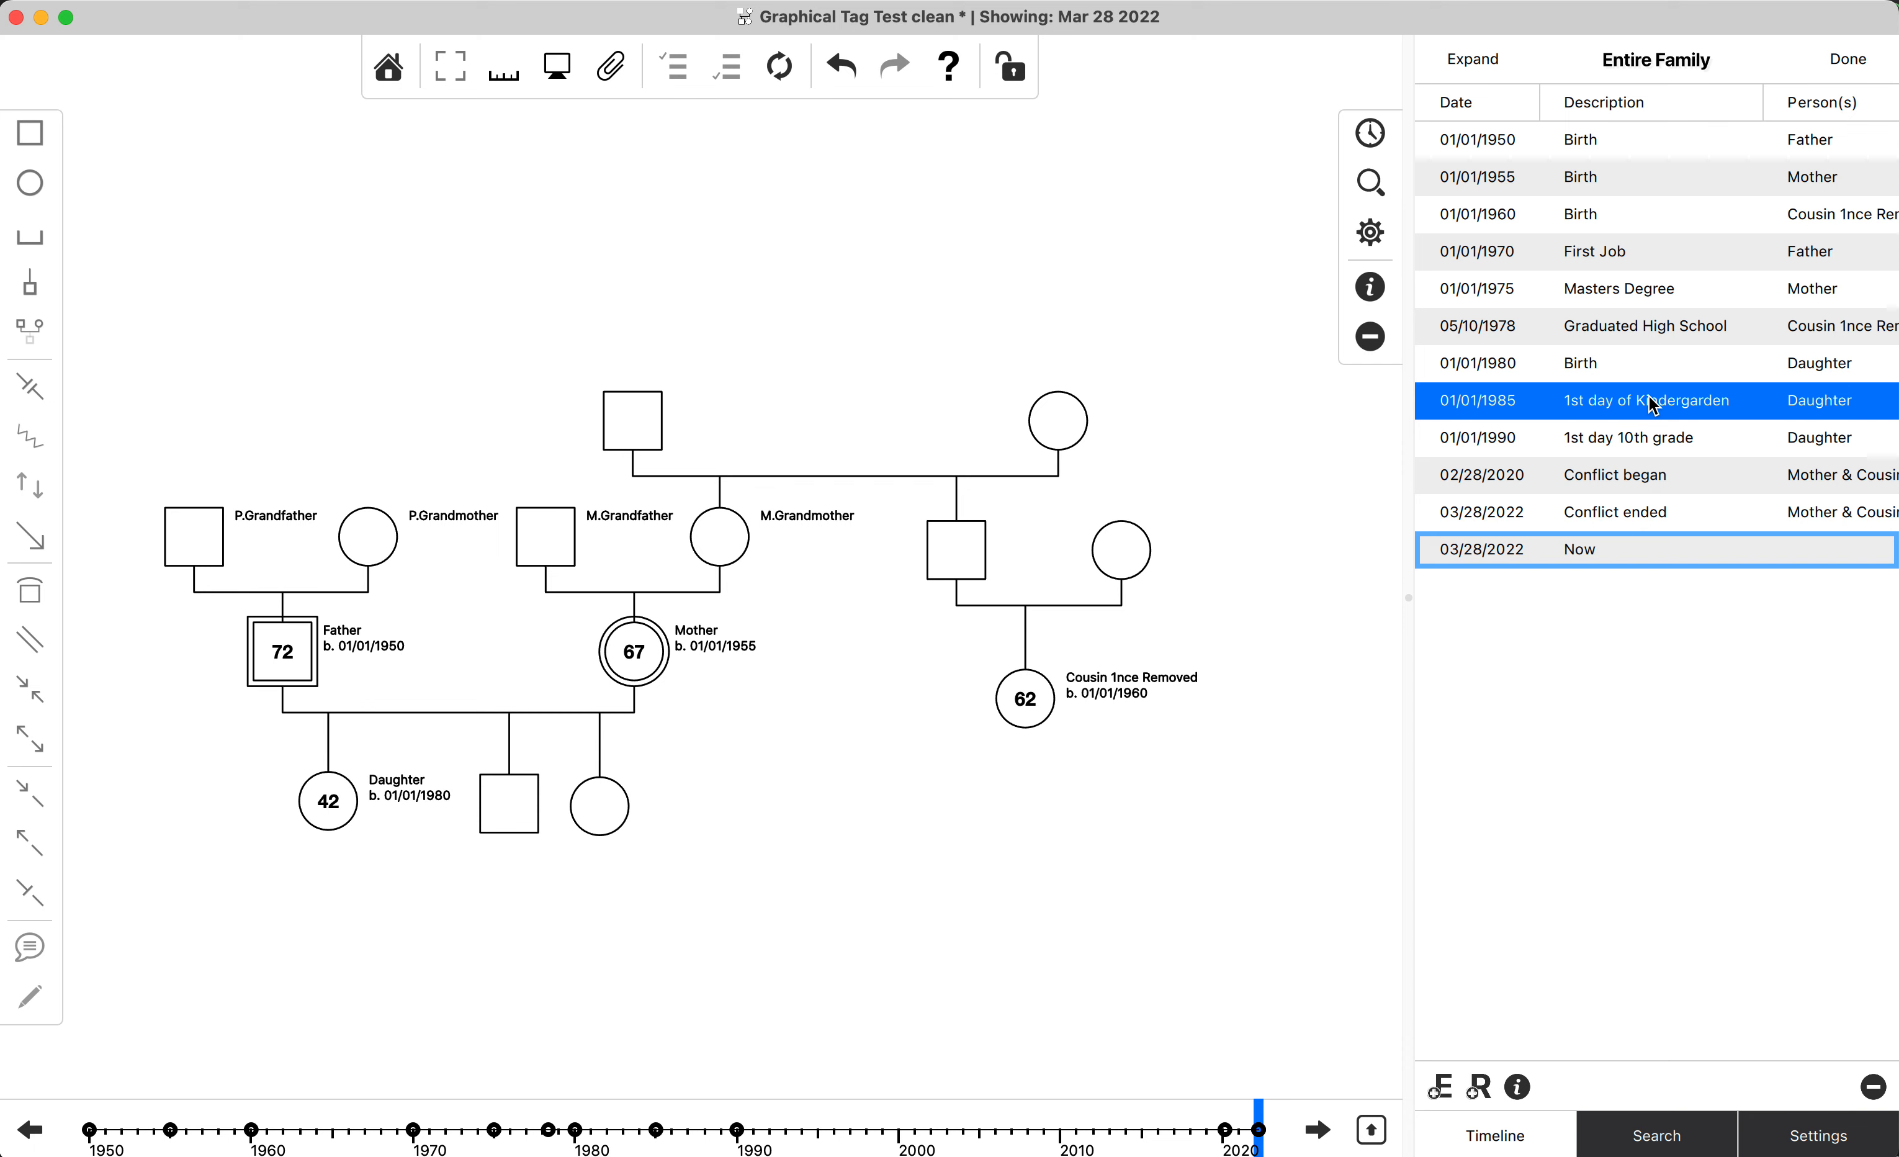
left_click(1518, 1087)
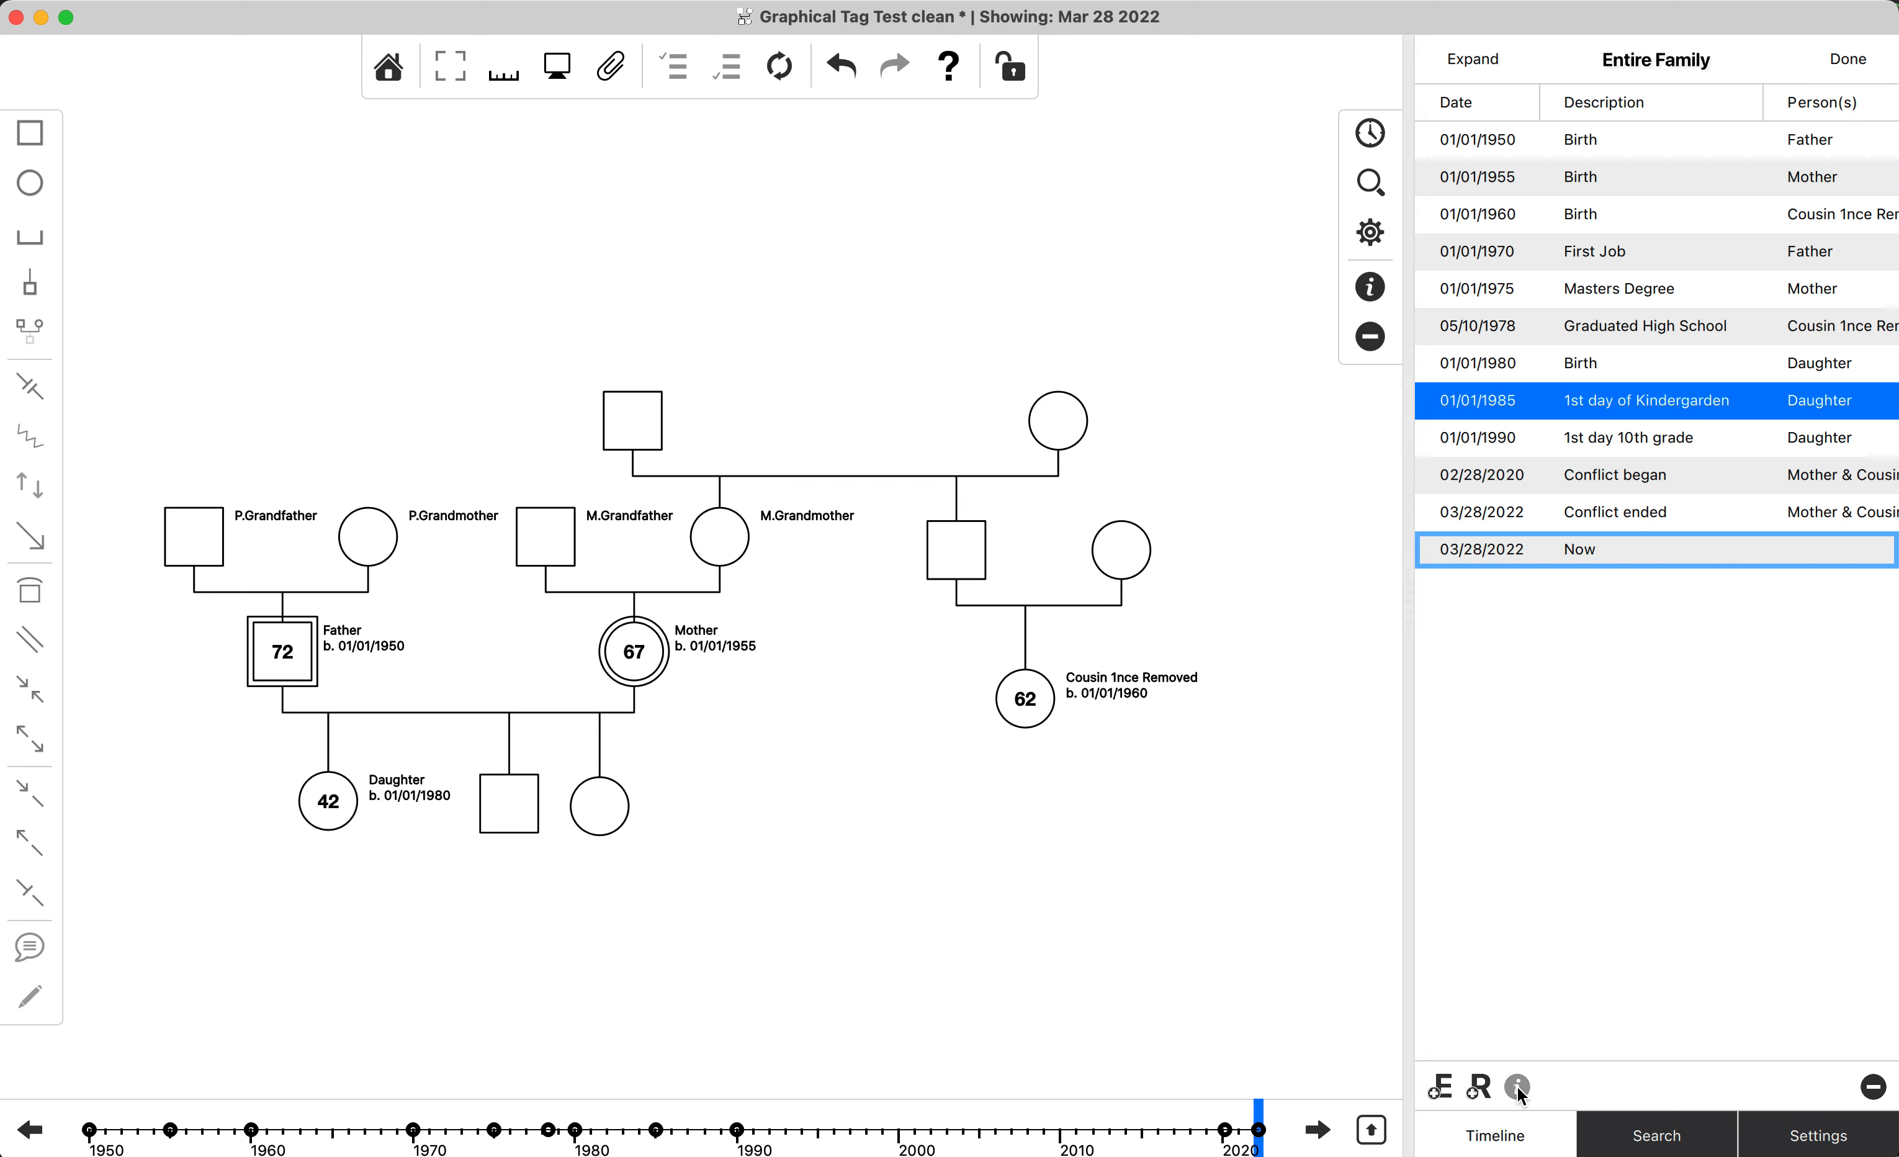
left_click(1860, 1141)
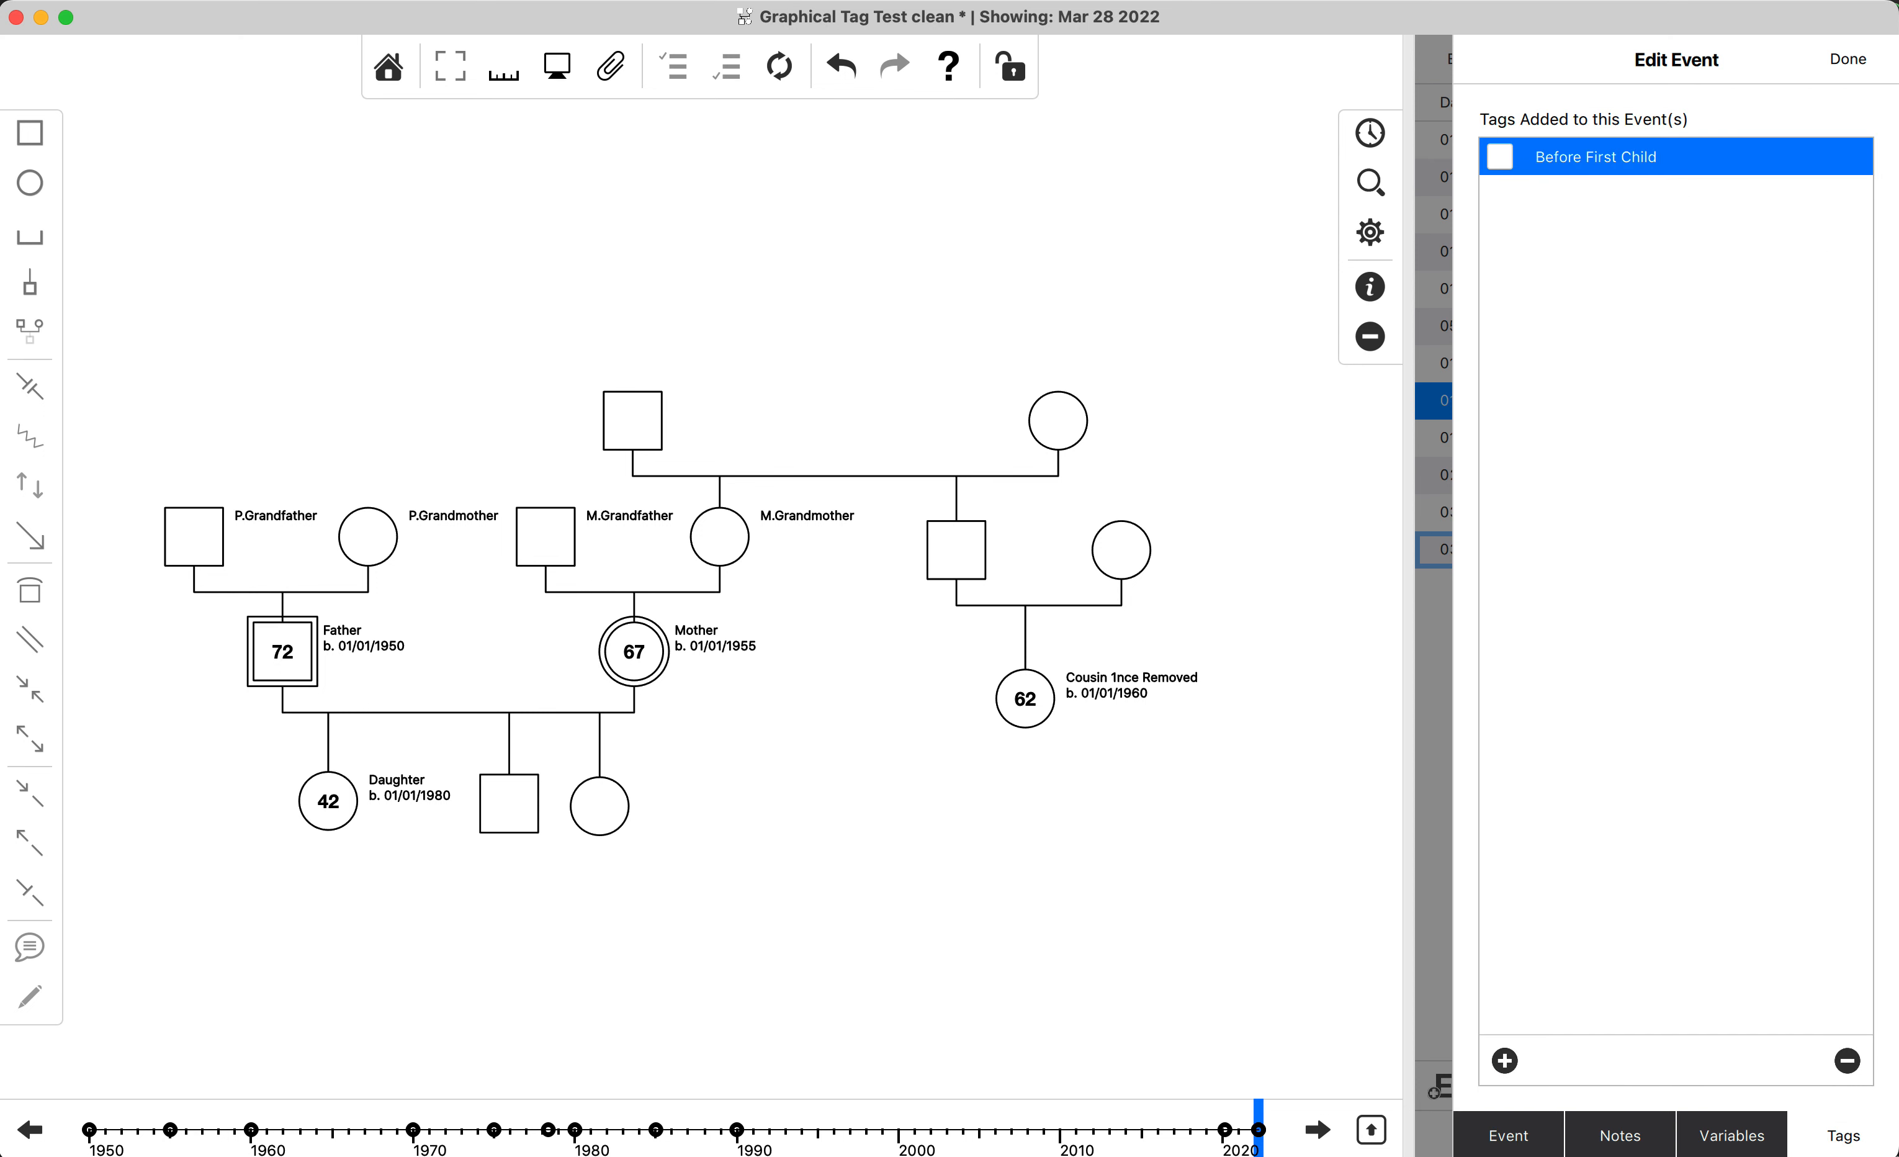
left_click(1846, 59)
Check whether the Father's First Job event carries the Before First Child tag.
left_click(1604, 144)
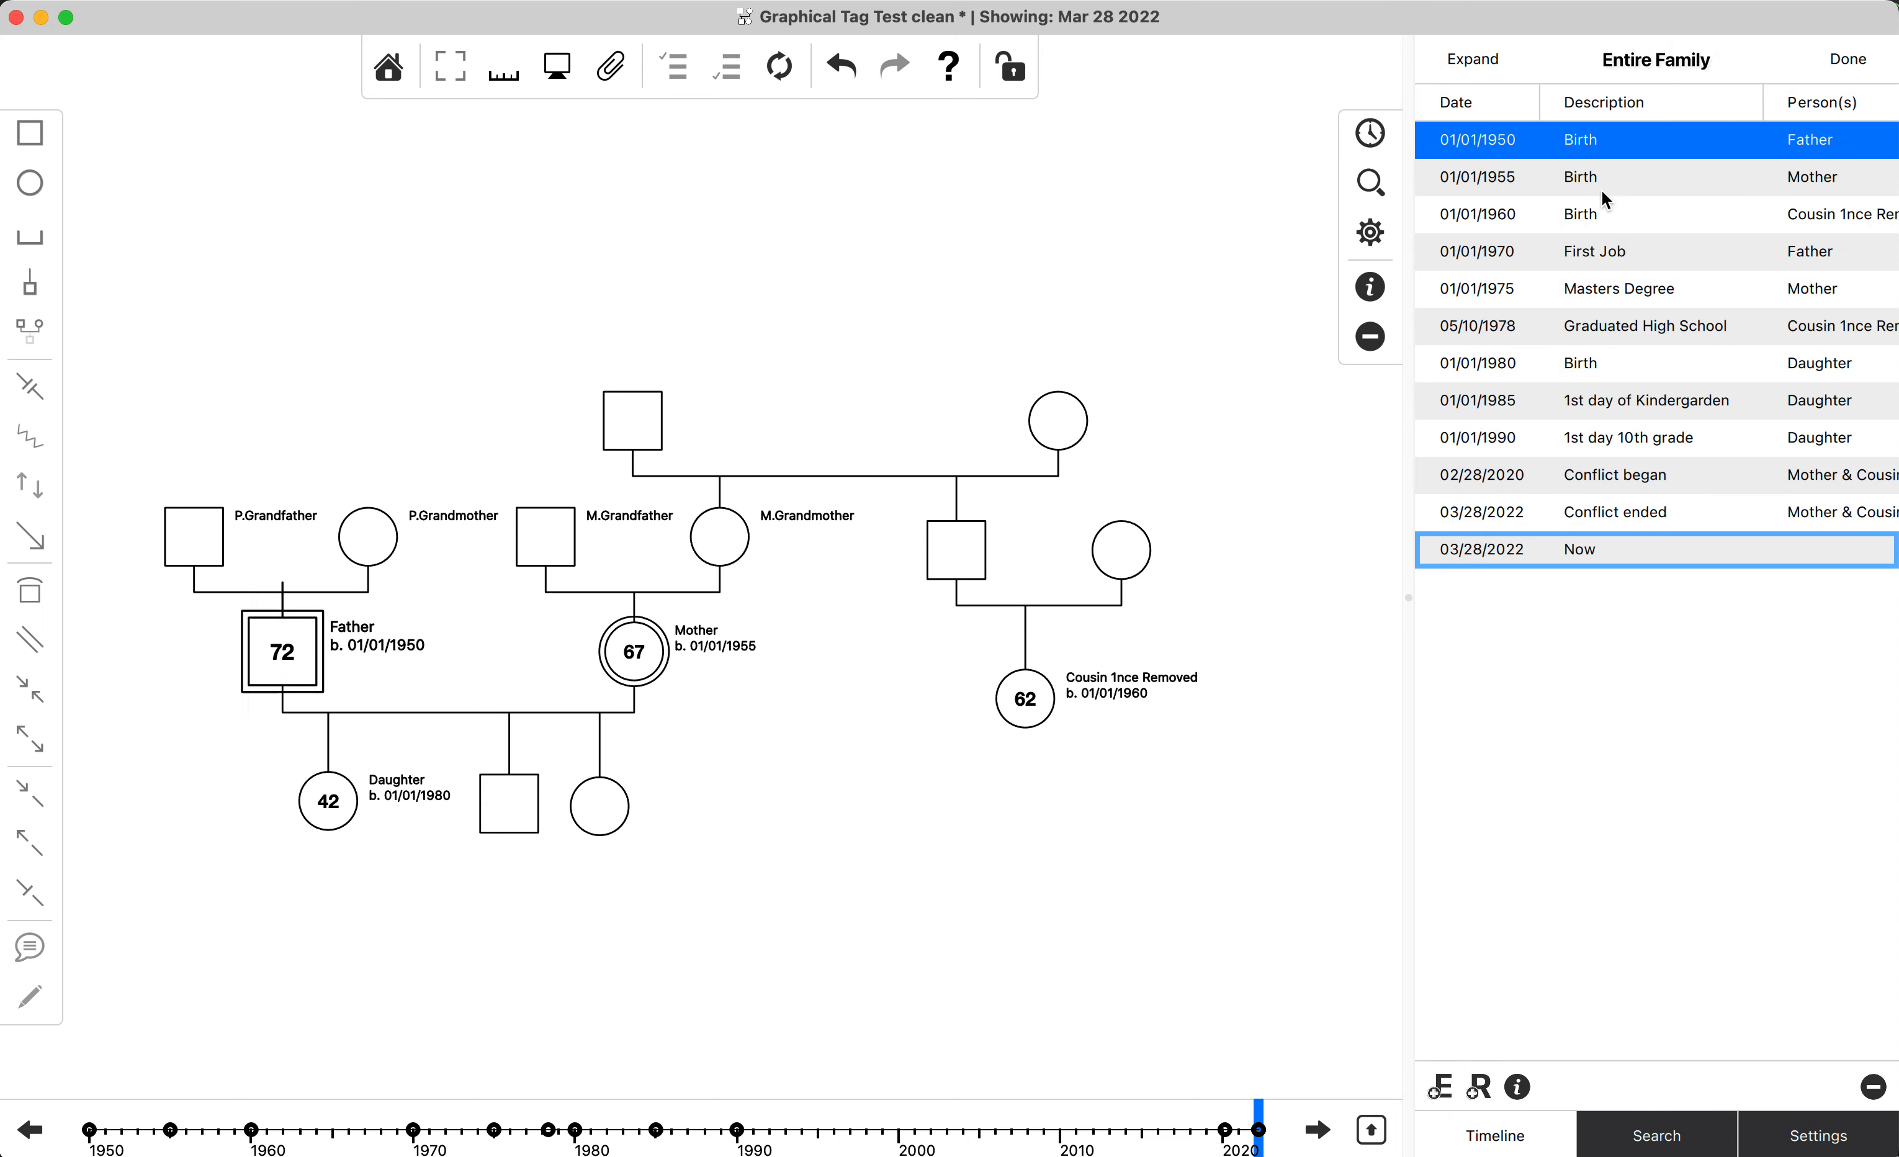
left_click(1606, 335)
left_click(1618, 247)
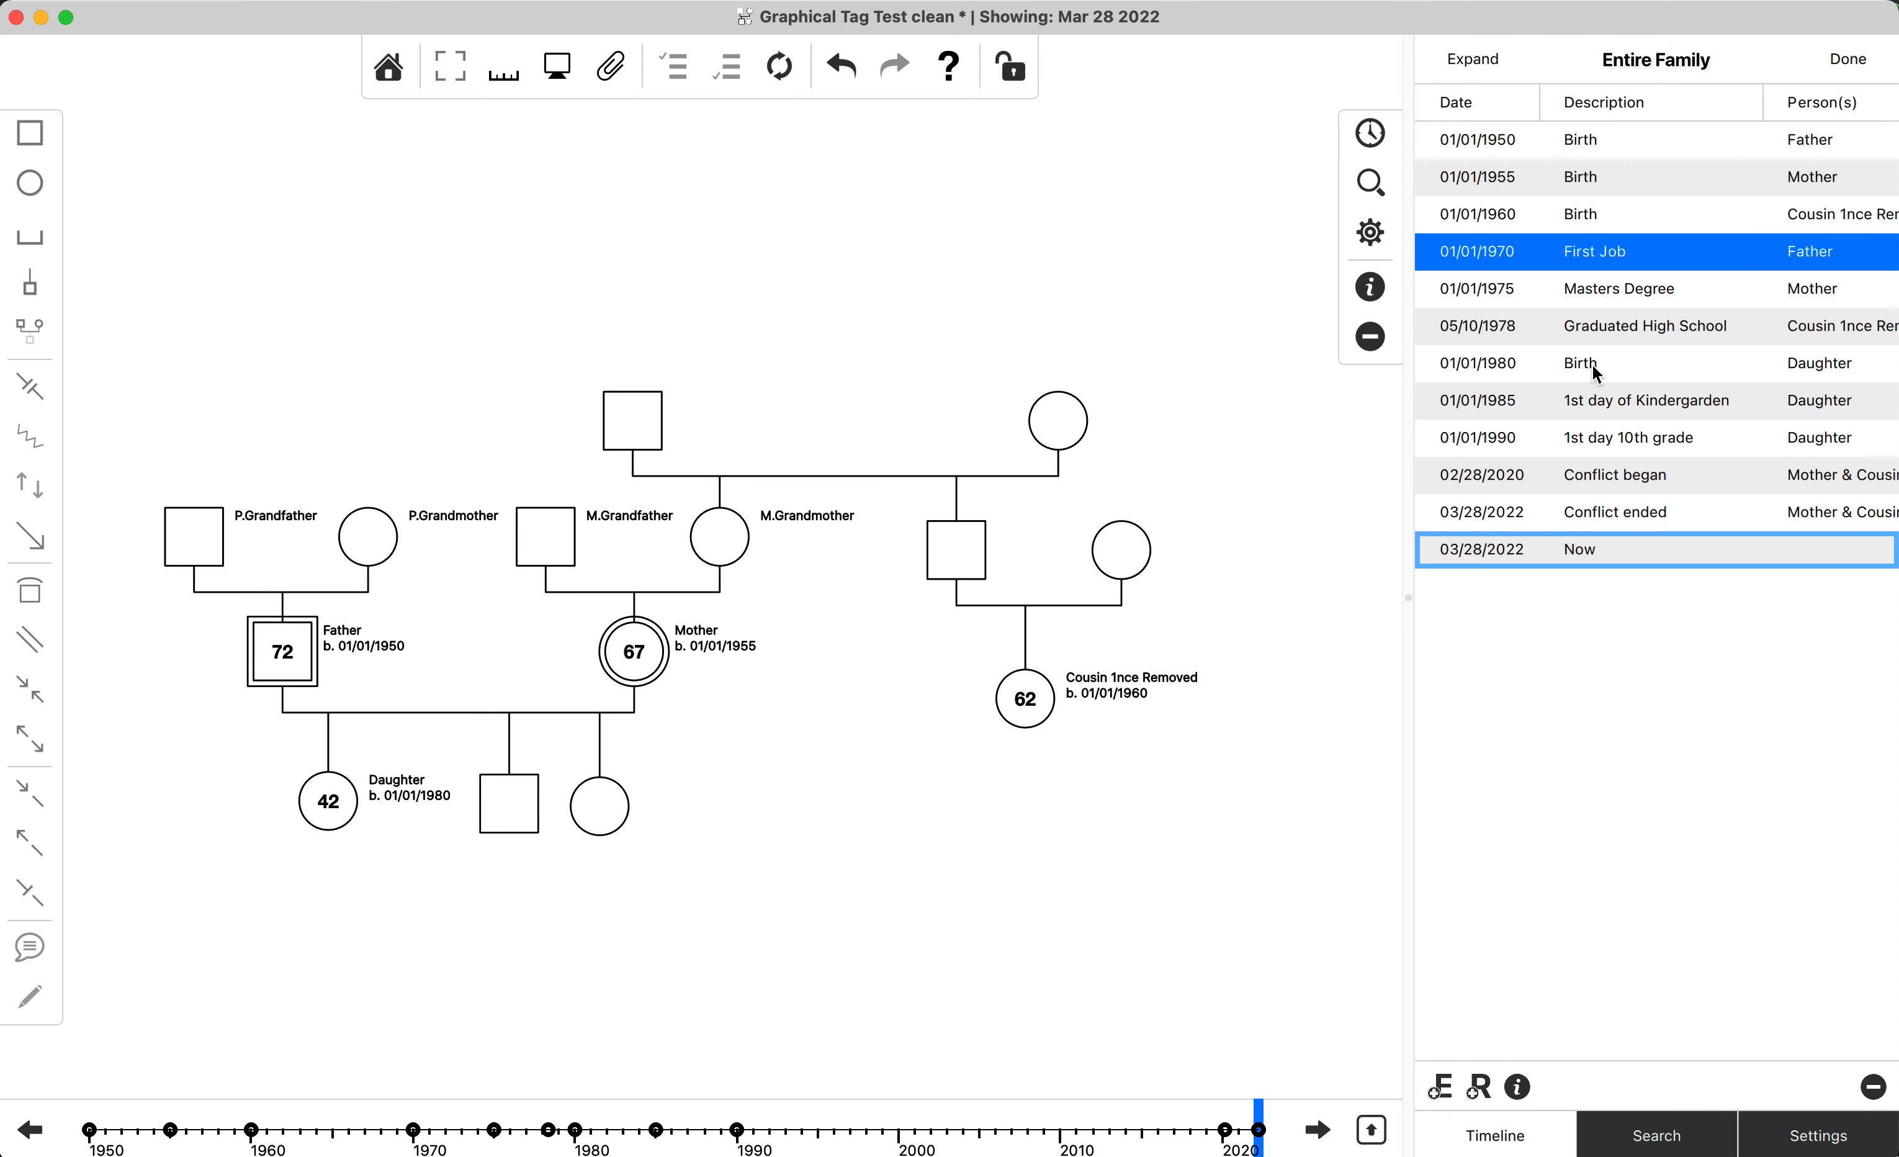
left_click(1647, 328)
left_click(1629, 290)
left_click(1619, 254)
left_click(1518, 1086)
left_click(1843, 1135)
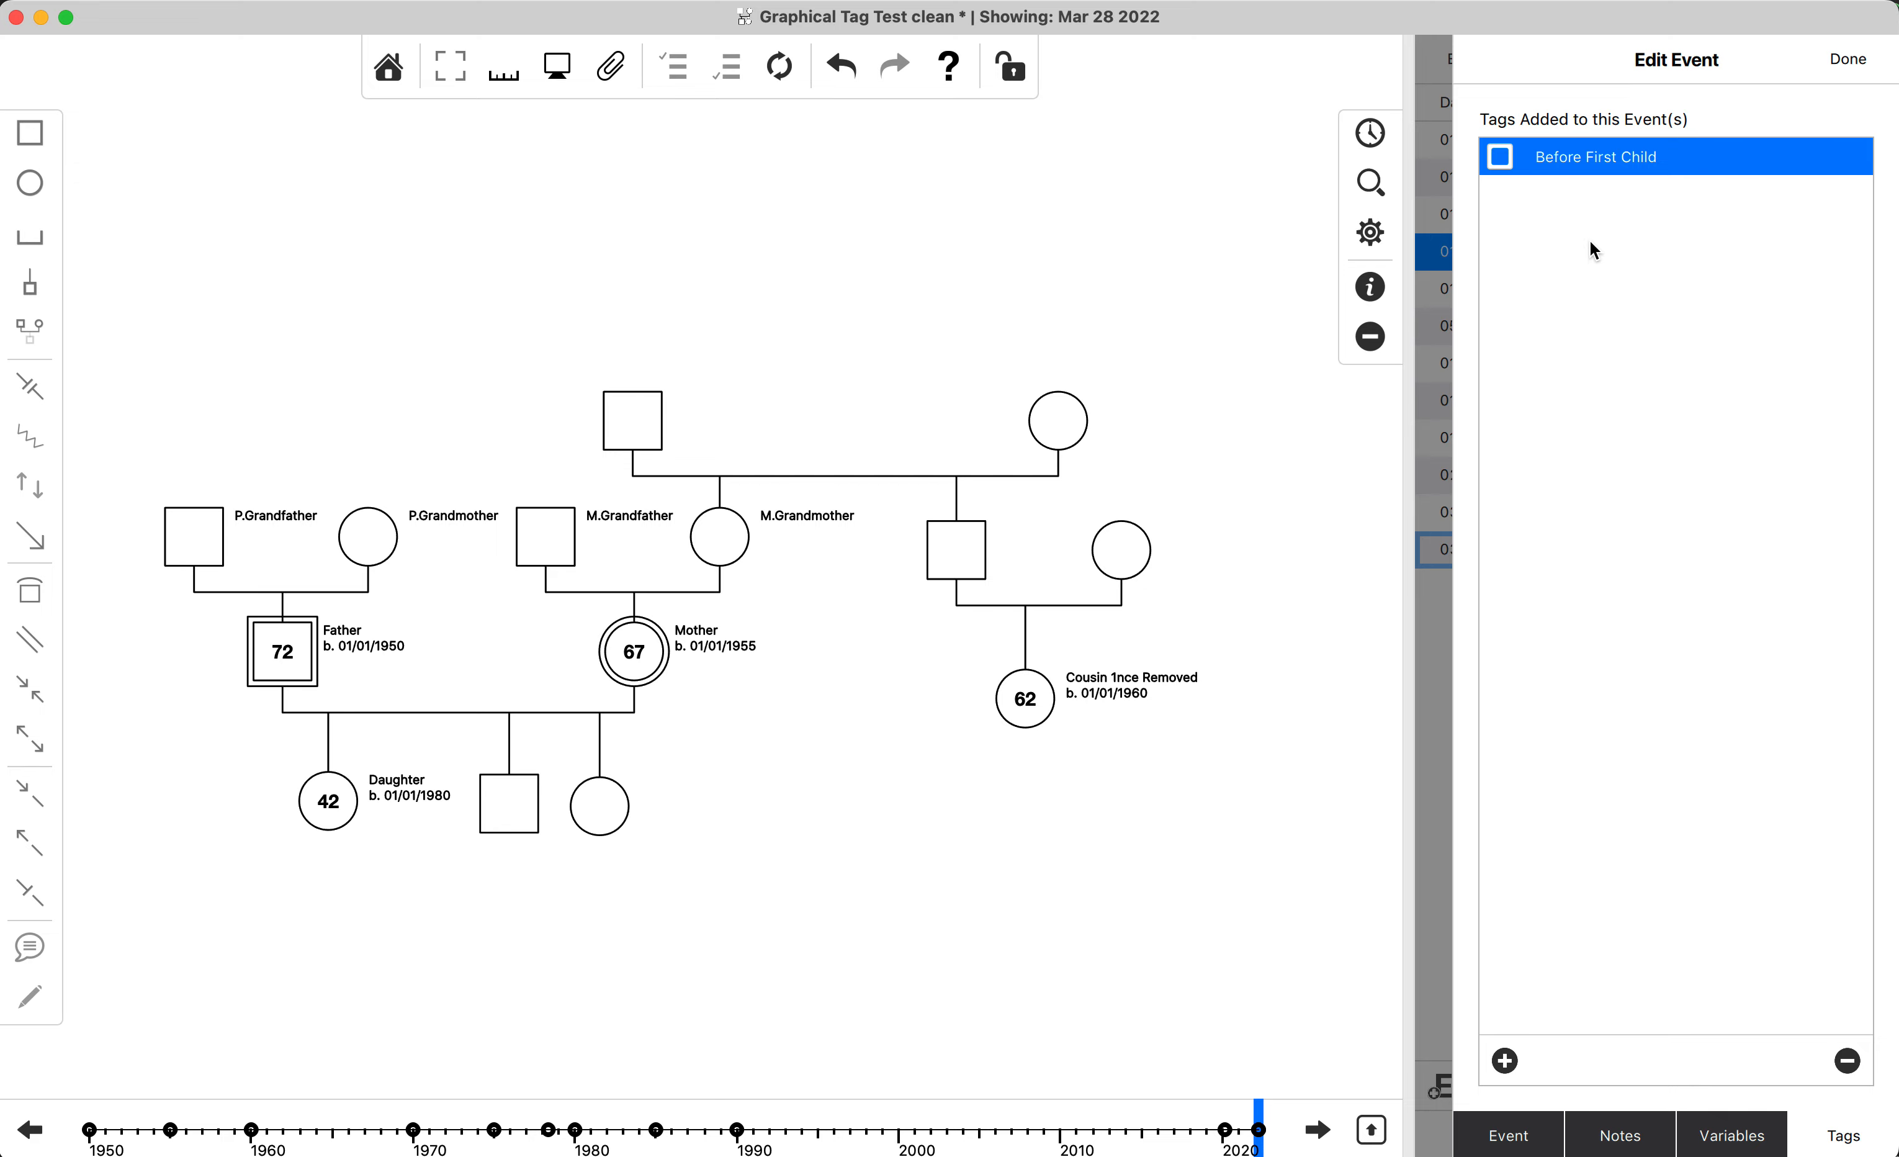
left_click(1859, 66)
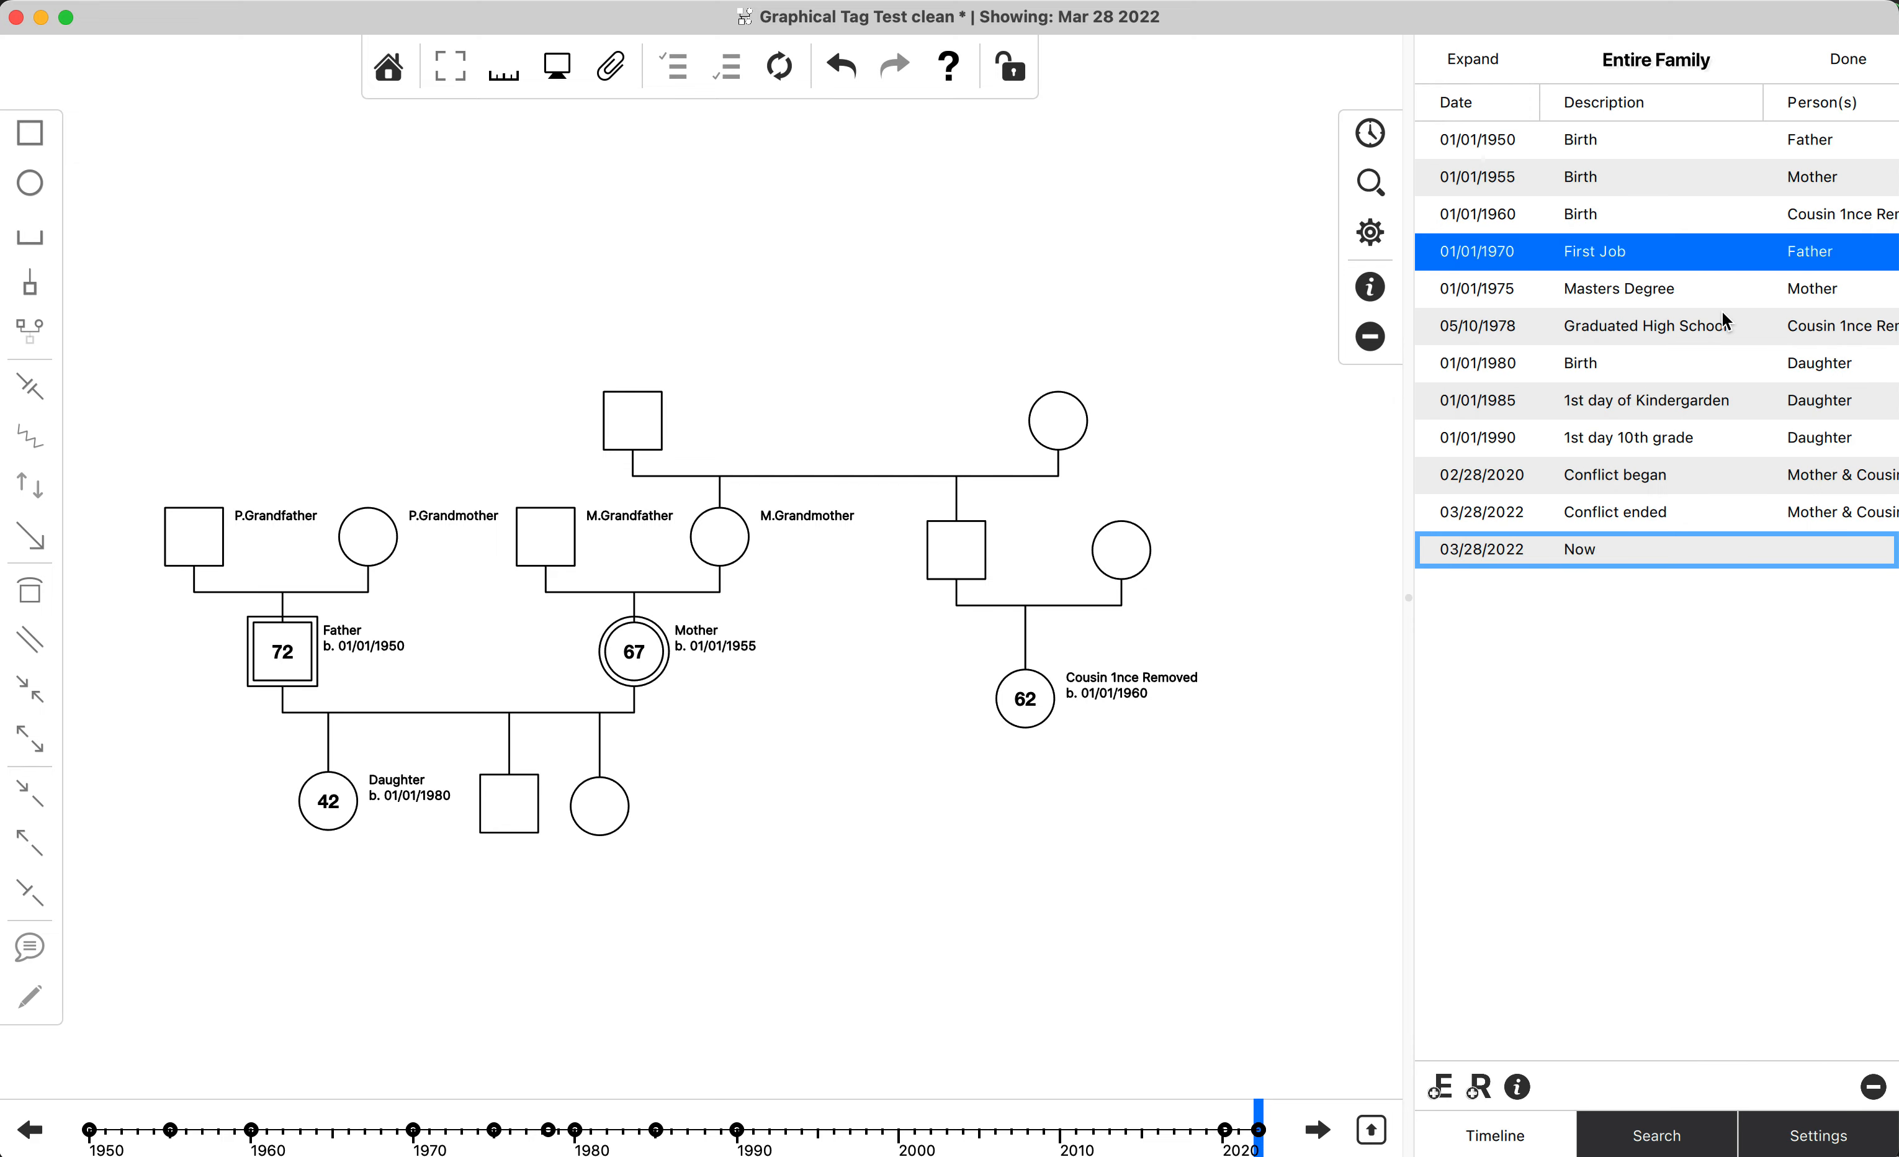
Filter the timeline by the Before First Child tag and display the filtered event list.
left_click(1369, 183)
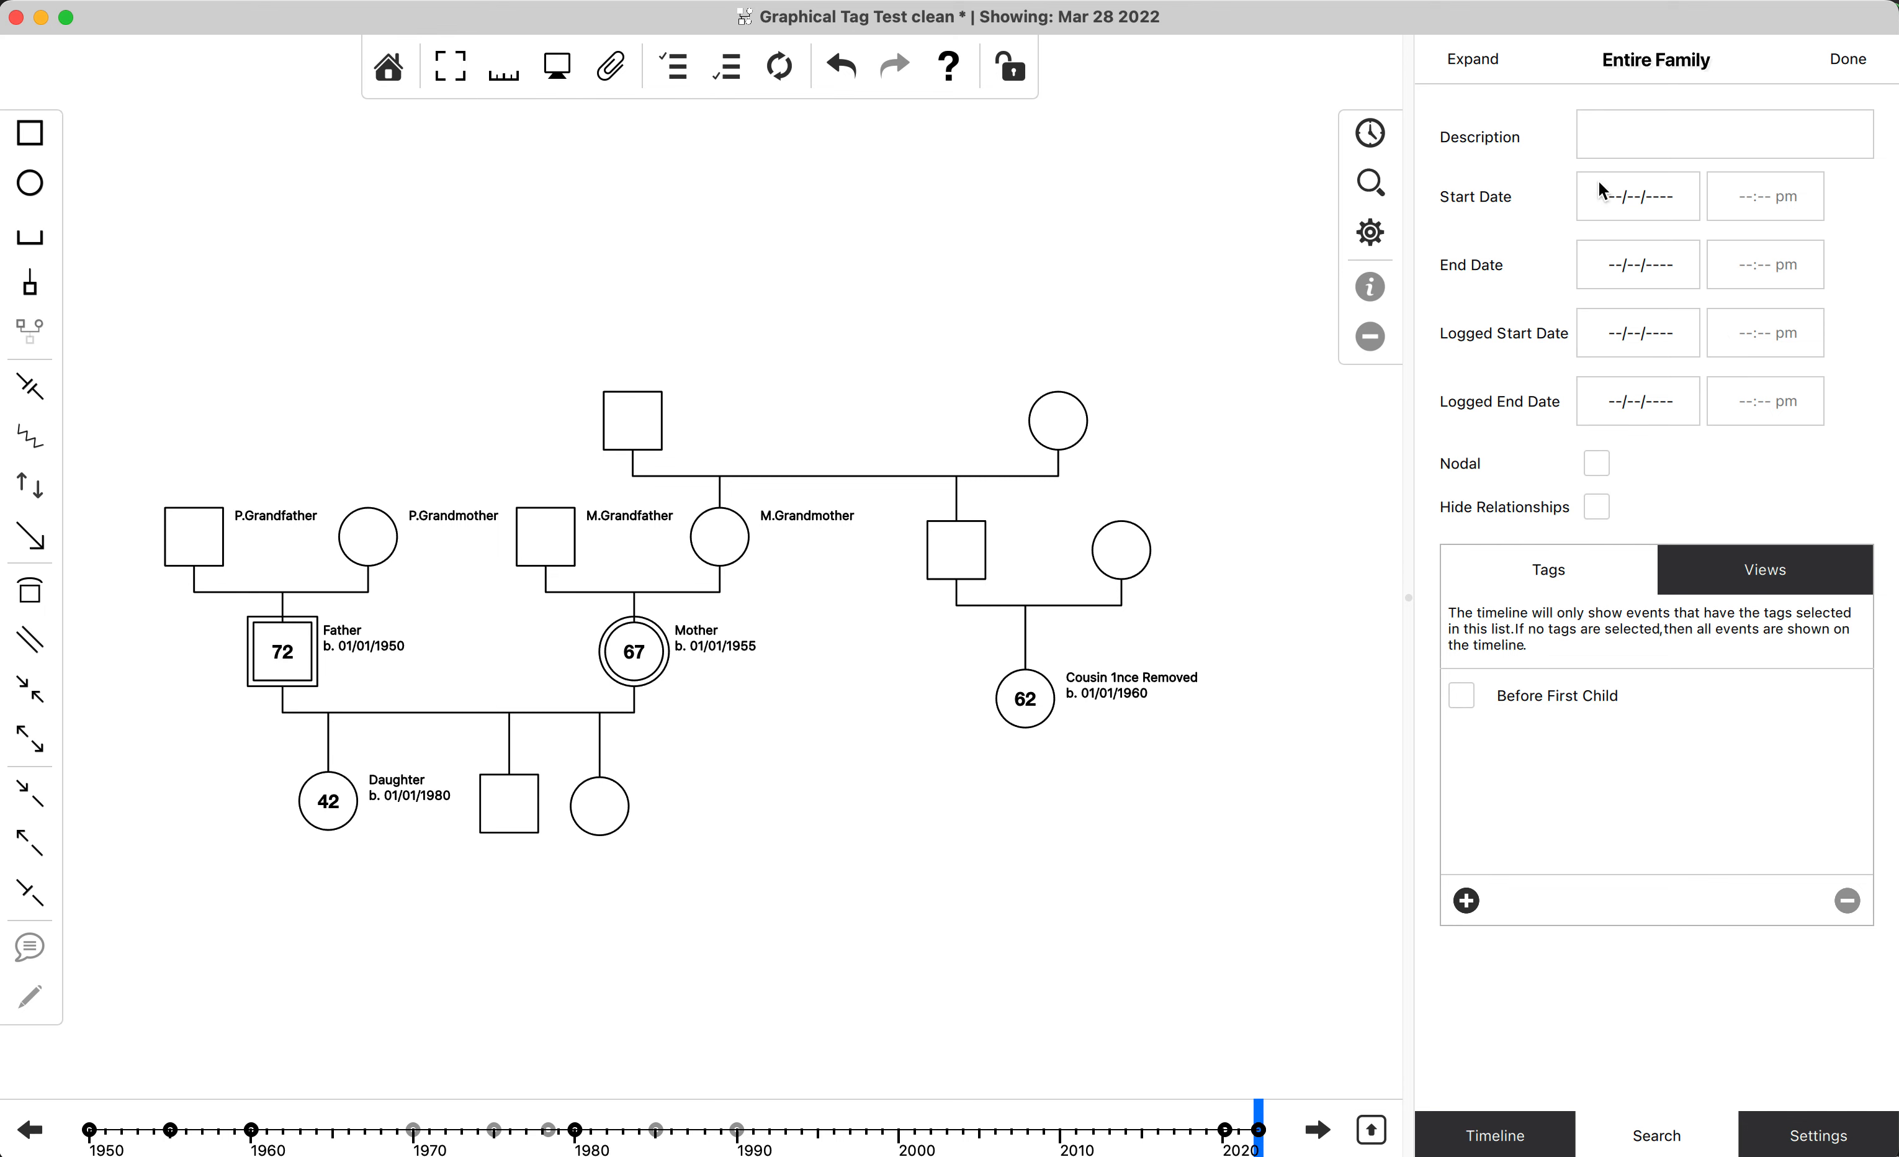
left_click(1629, 694)
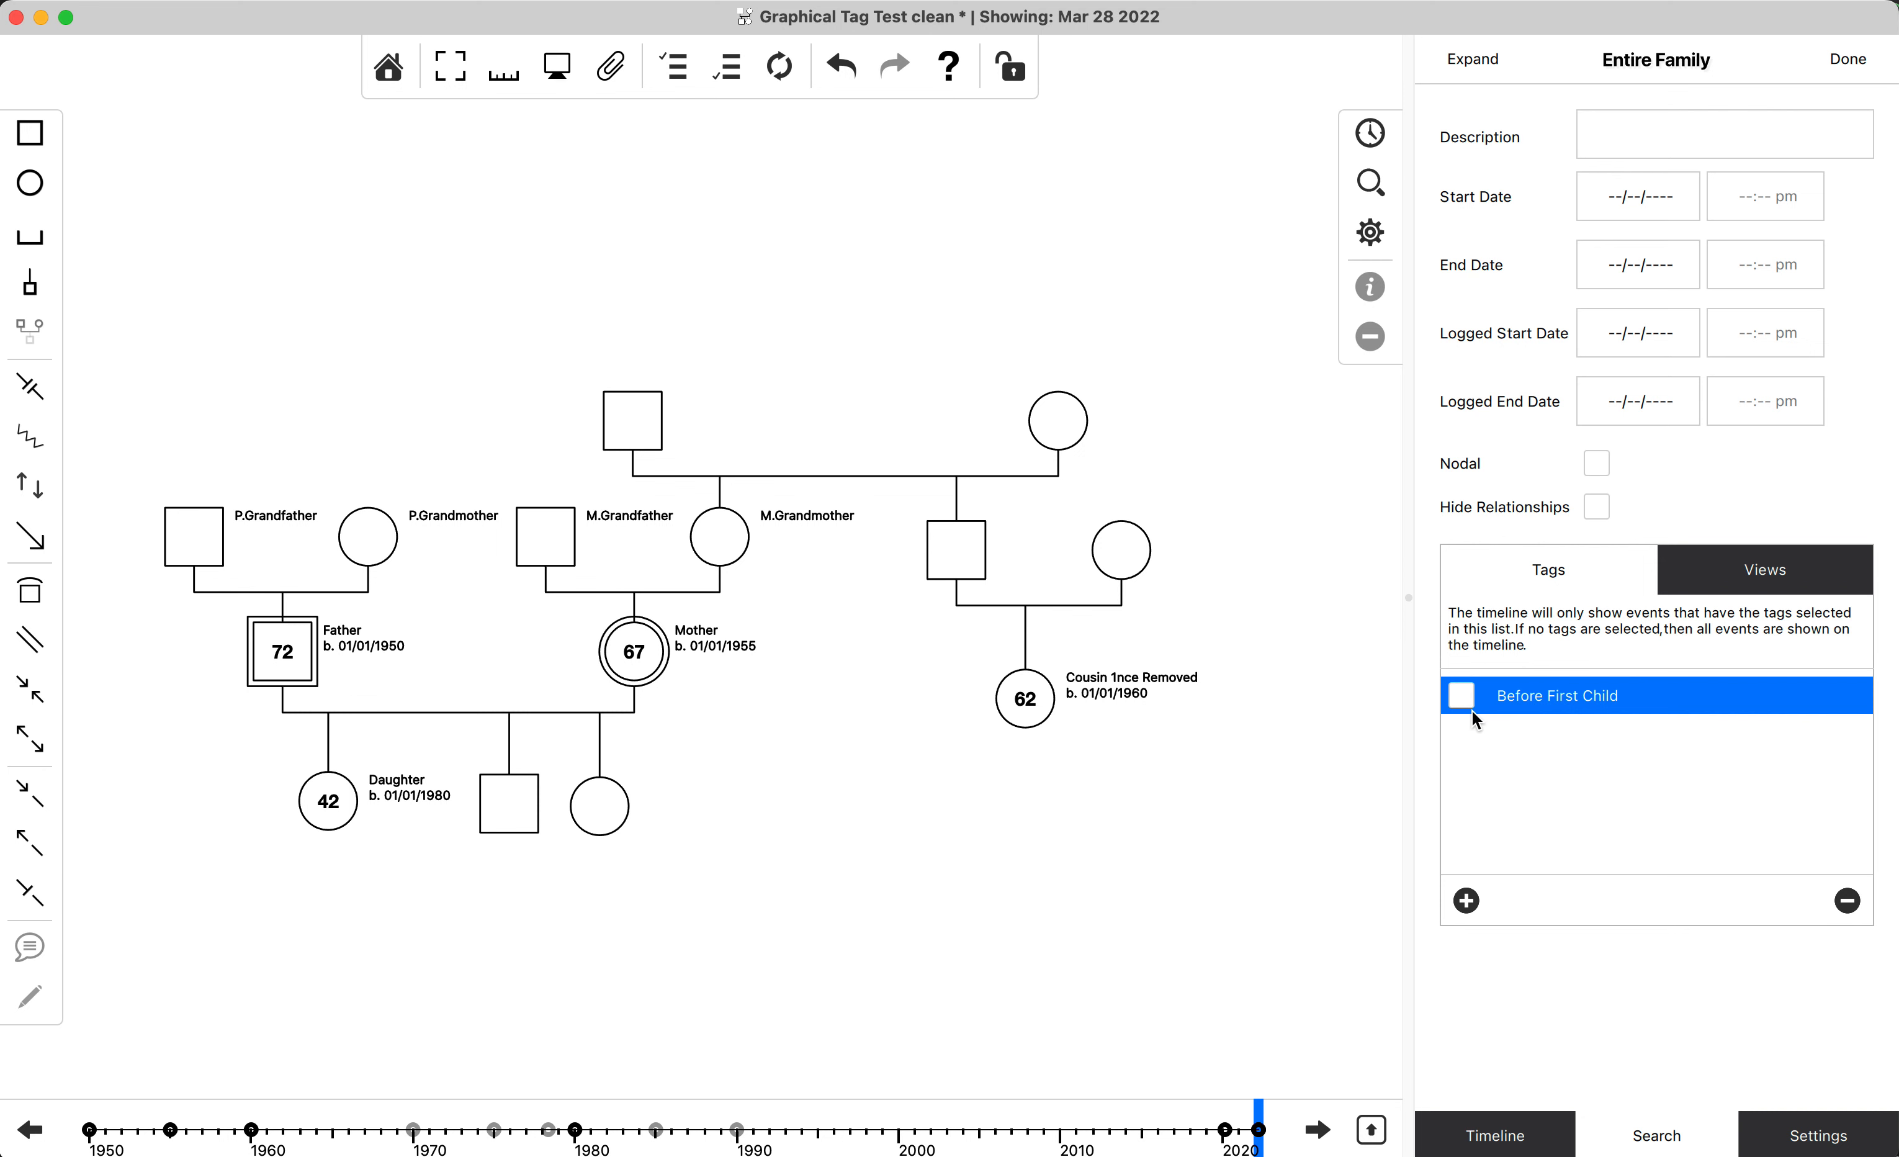
left_click(1375, 139)
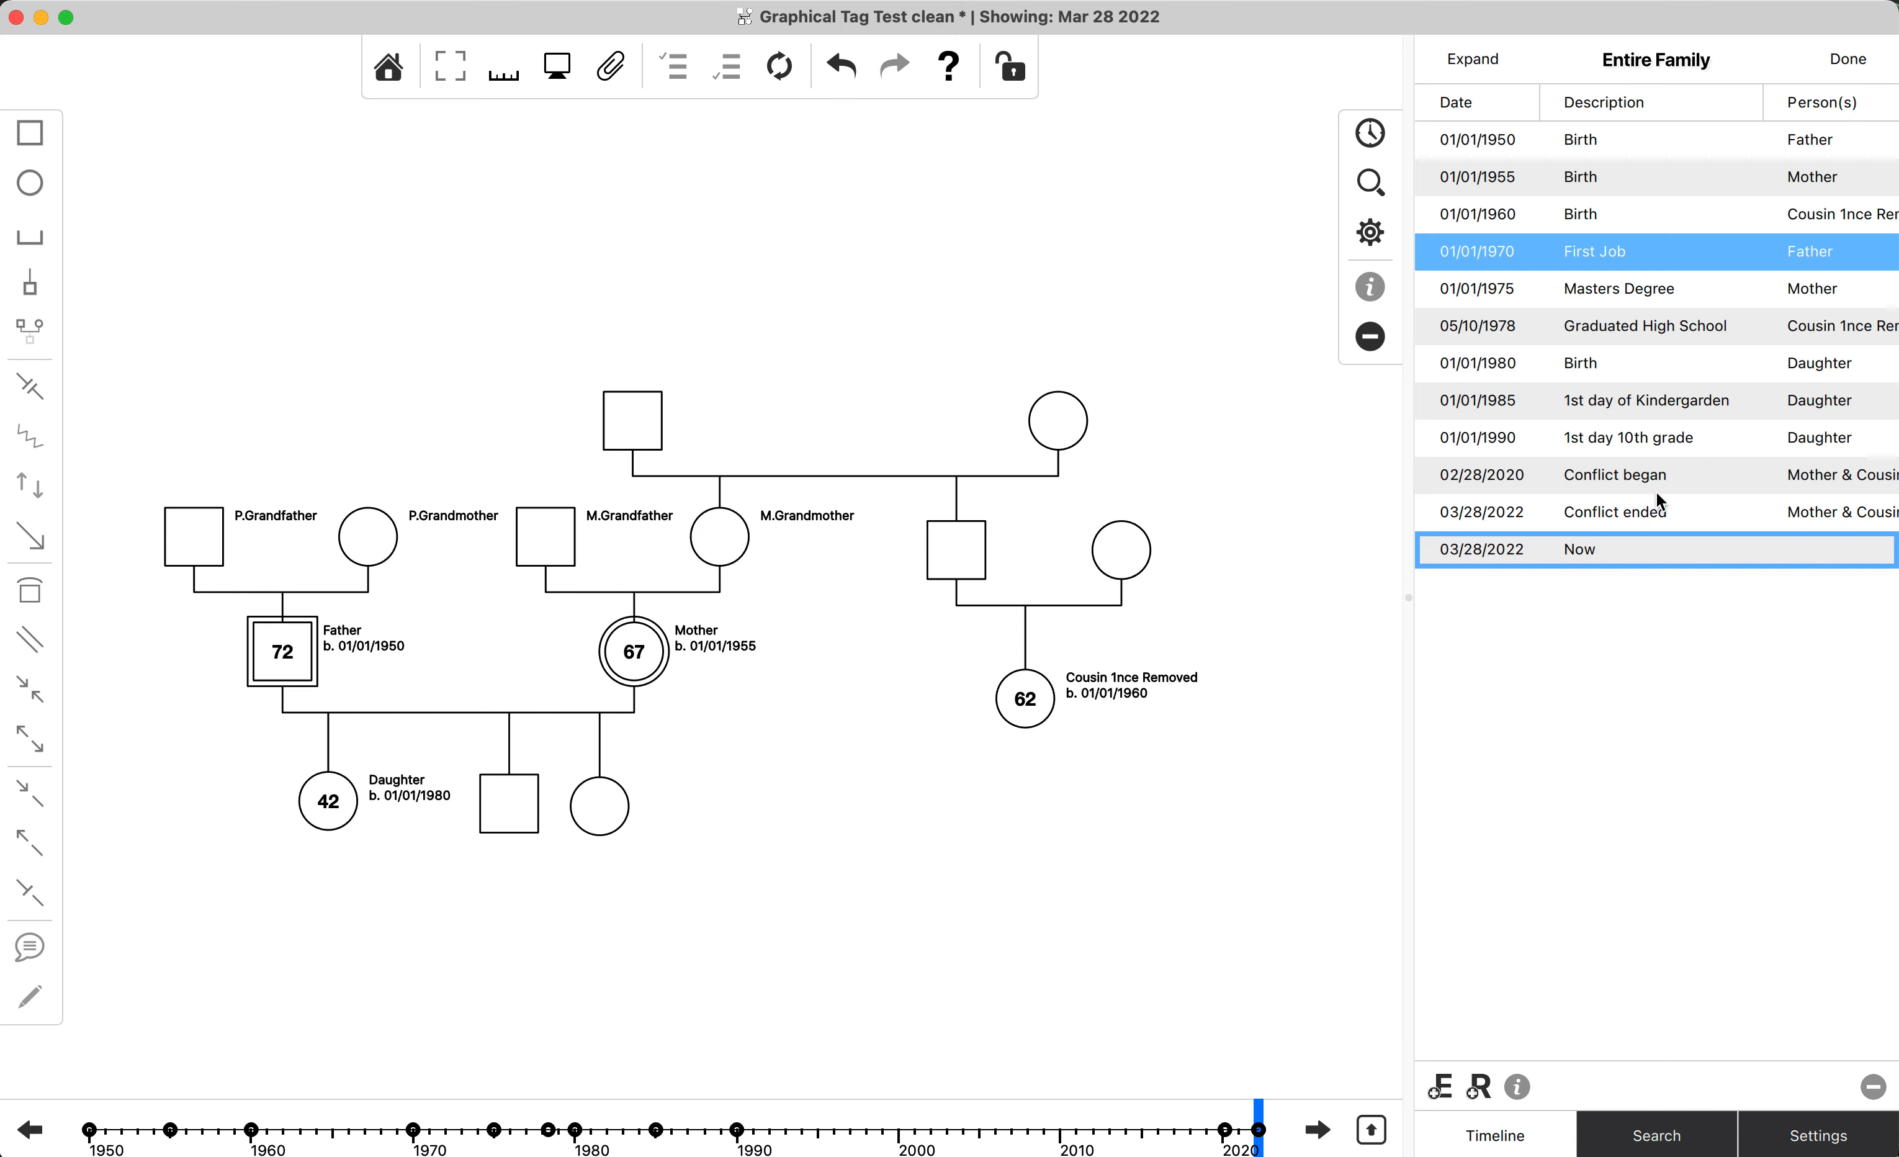
left_click(1373, 185)
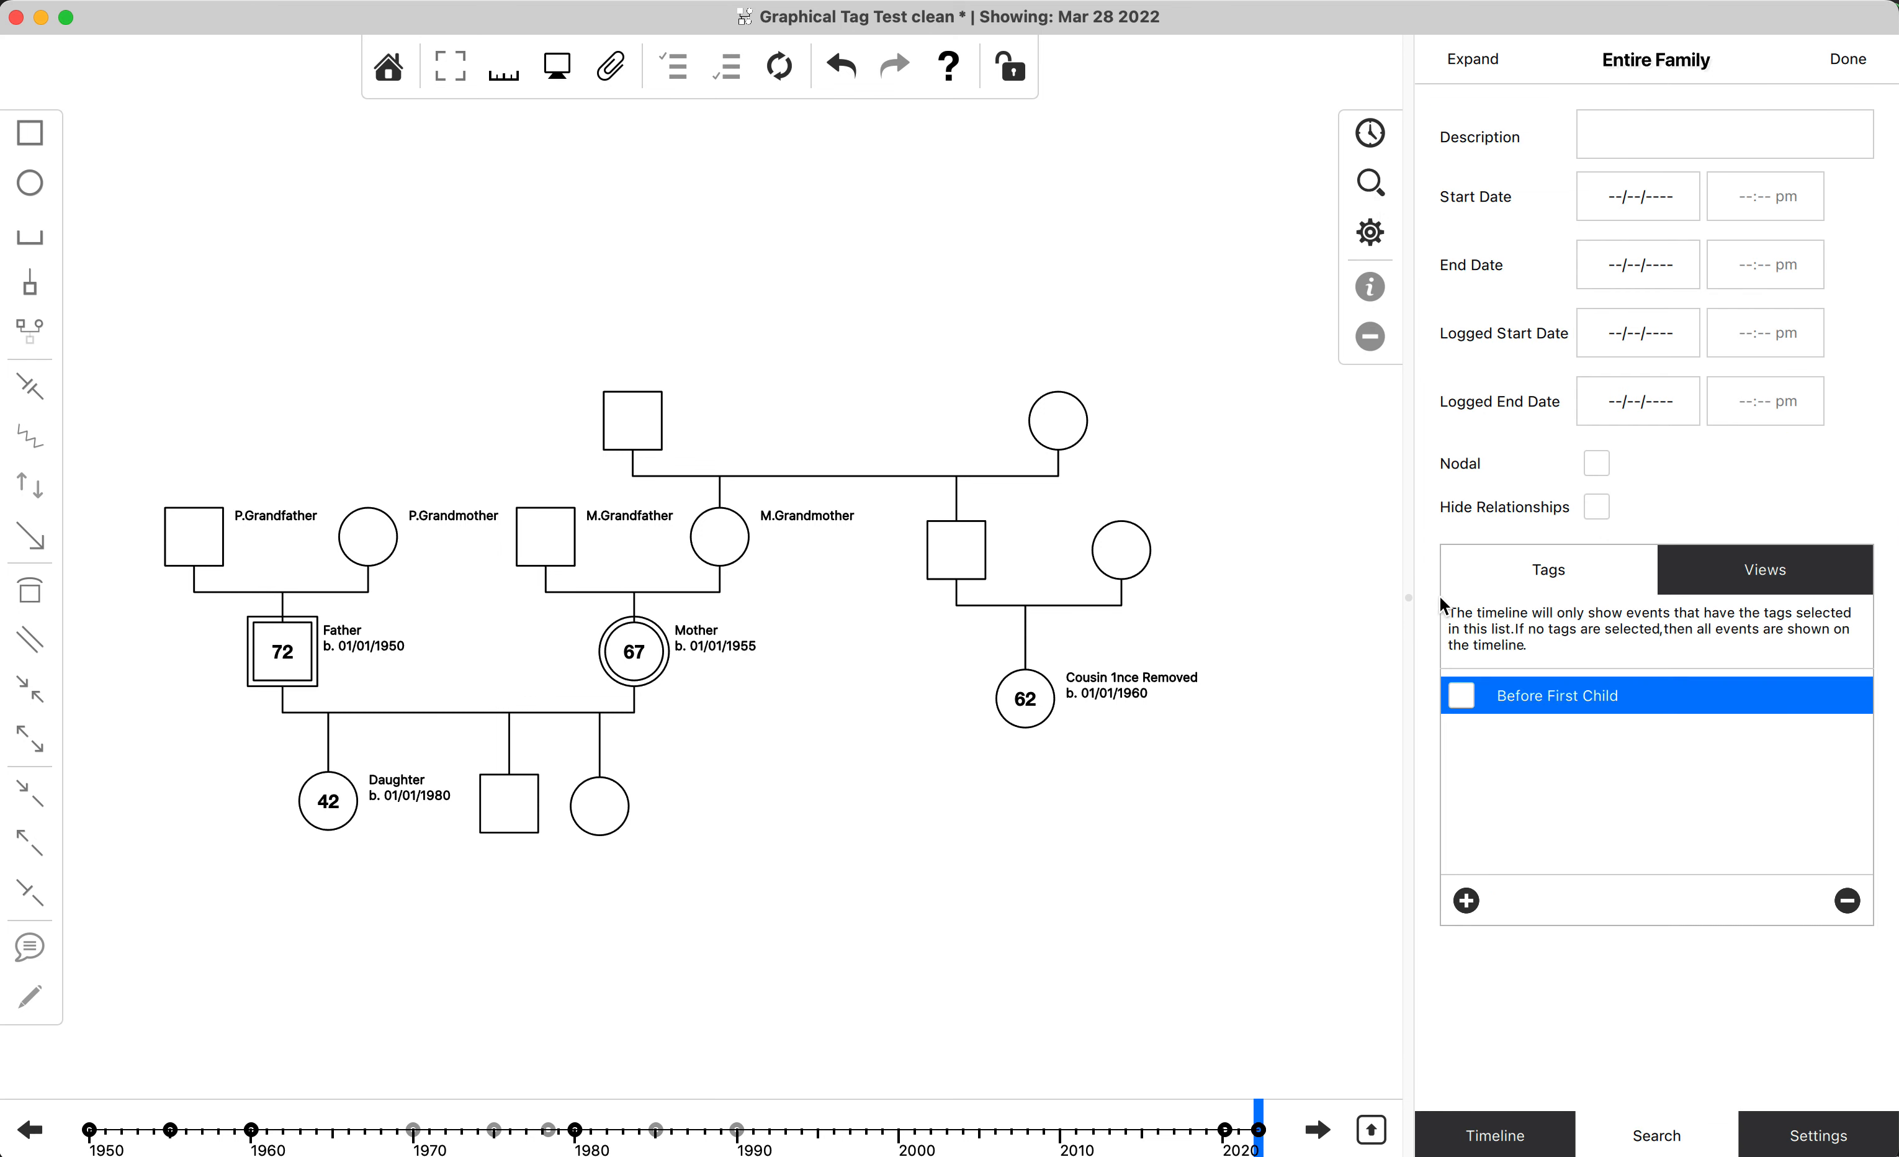
left_click(1464, 701)
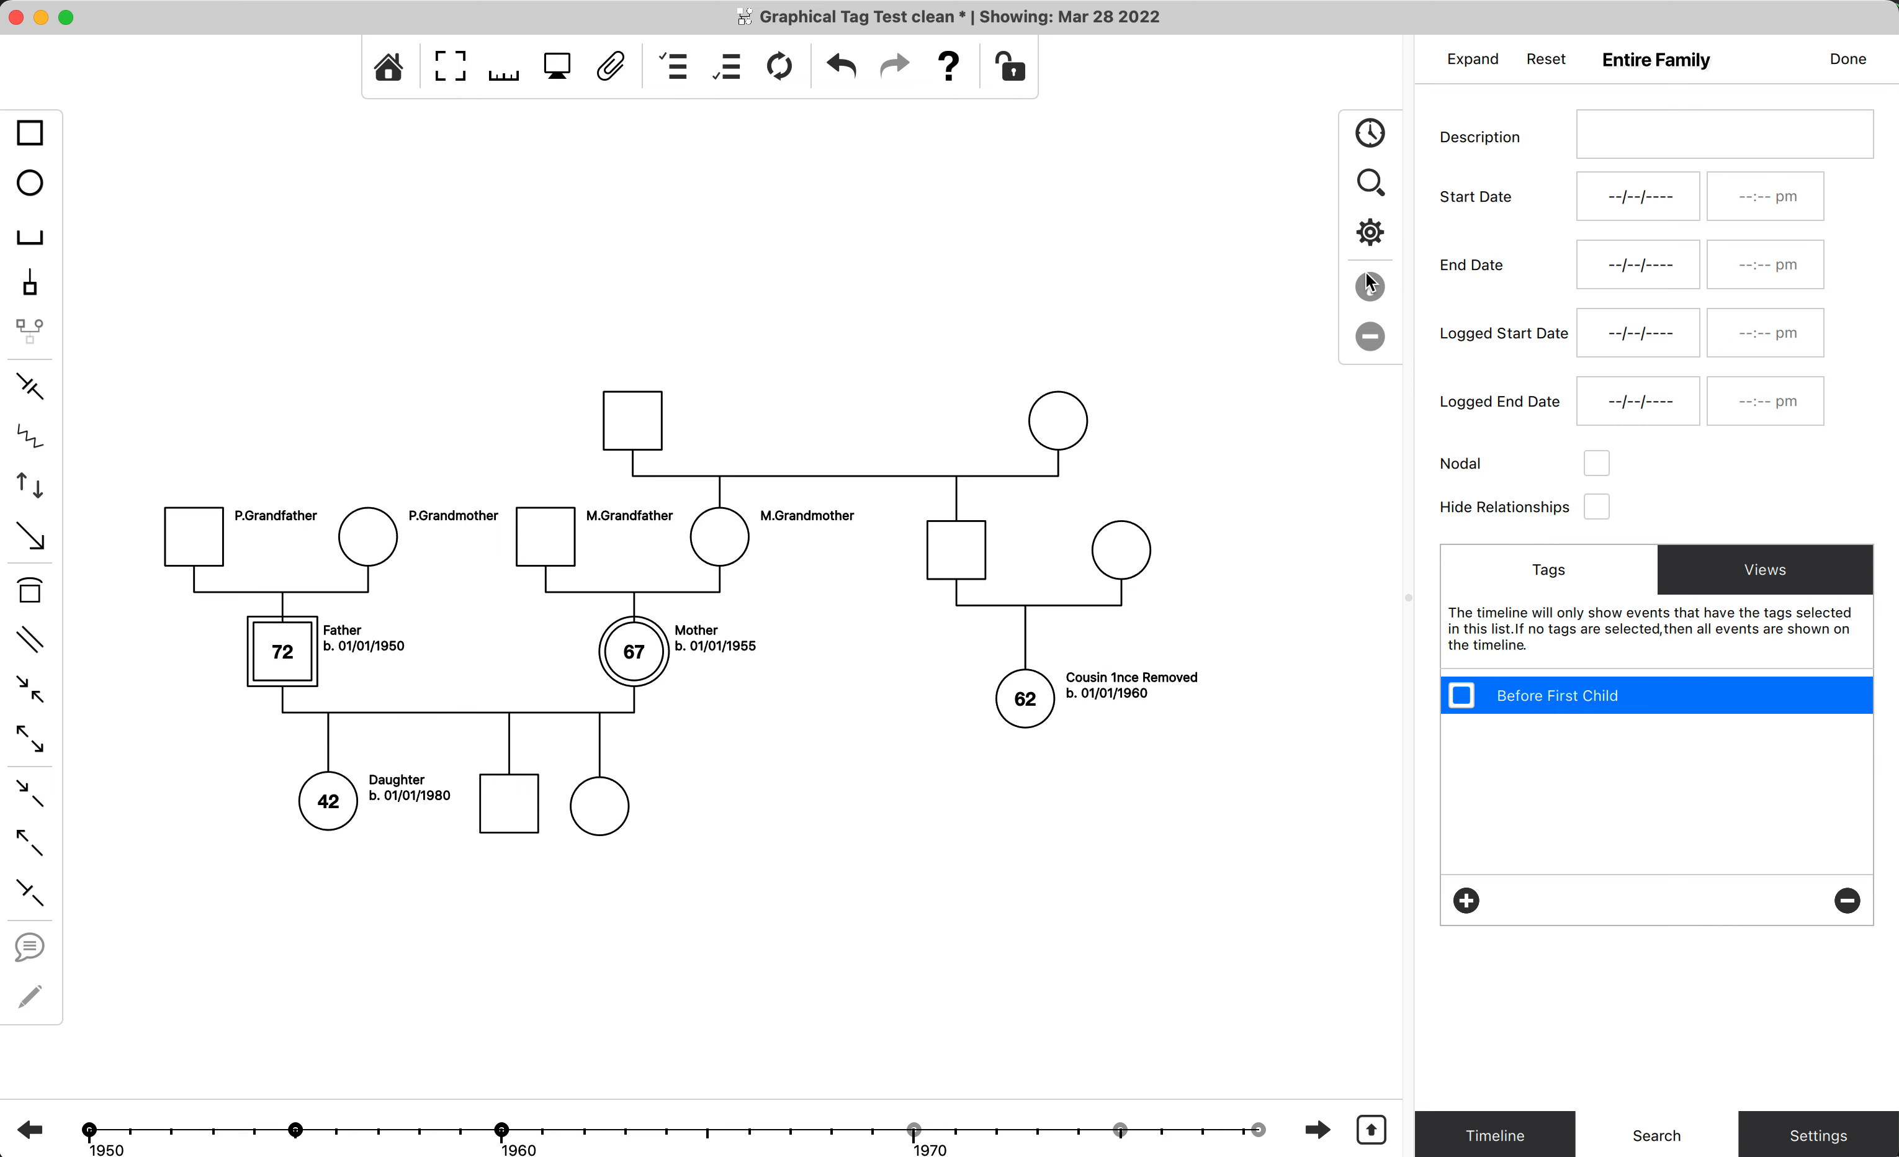
left_click(1370, 145)
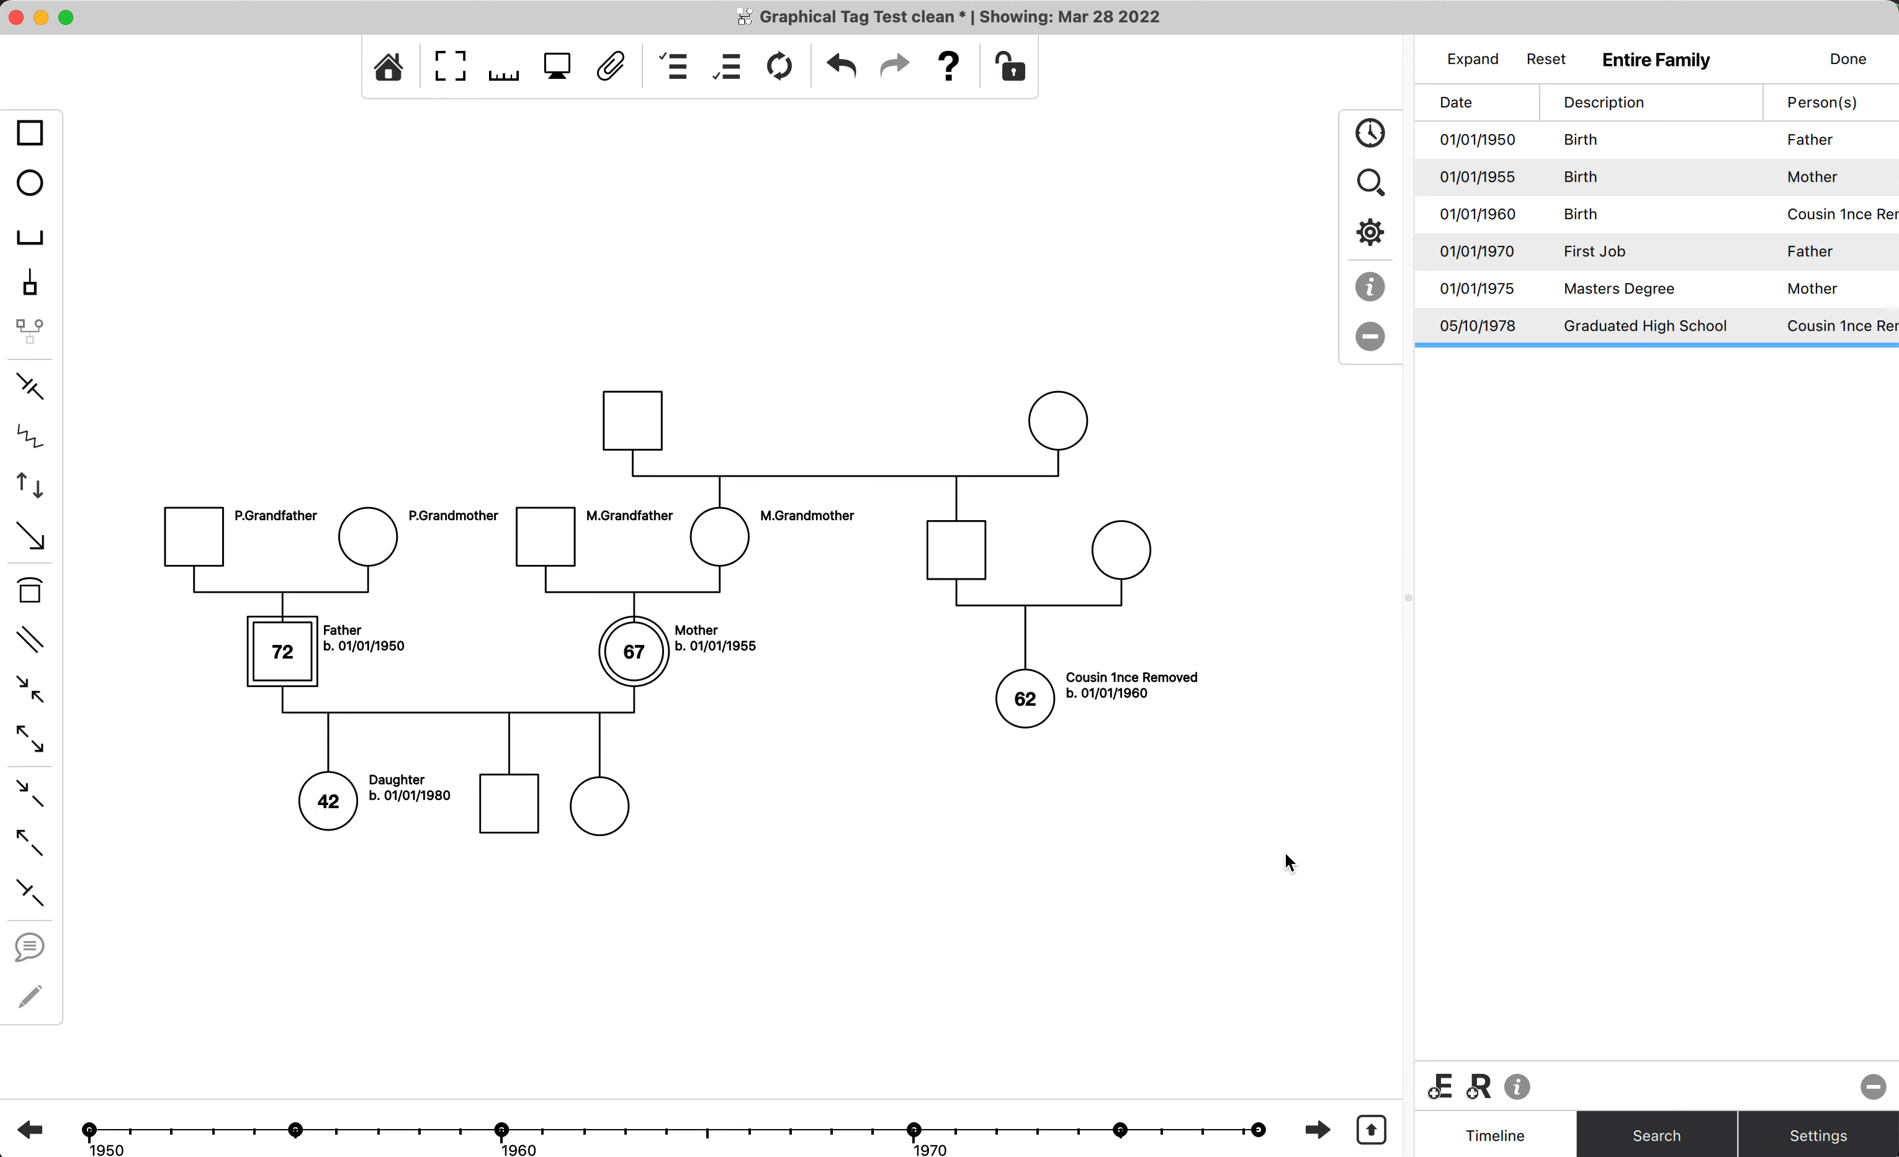
Step back and forth through the filtered events between 01/01/1950 and 05/10/1978 to examine how the family diagram changes.
key("super+Left")
key("super+Left")
key("super+Left")
key("super+Left")
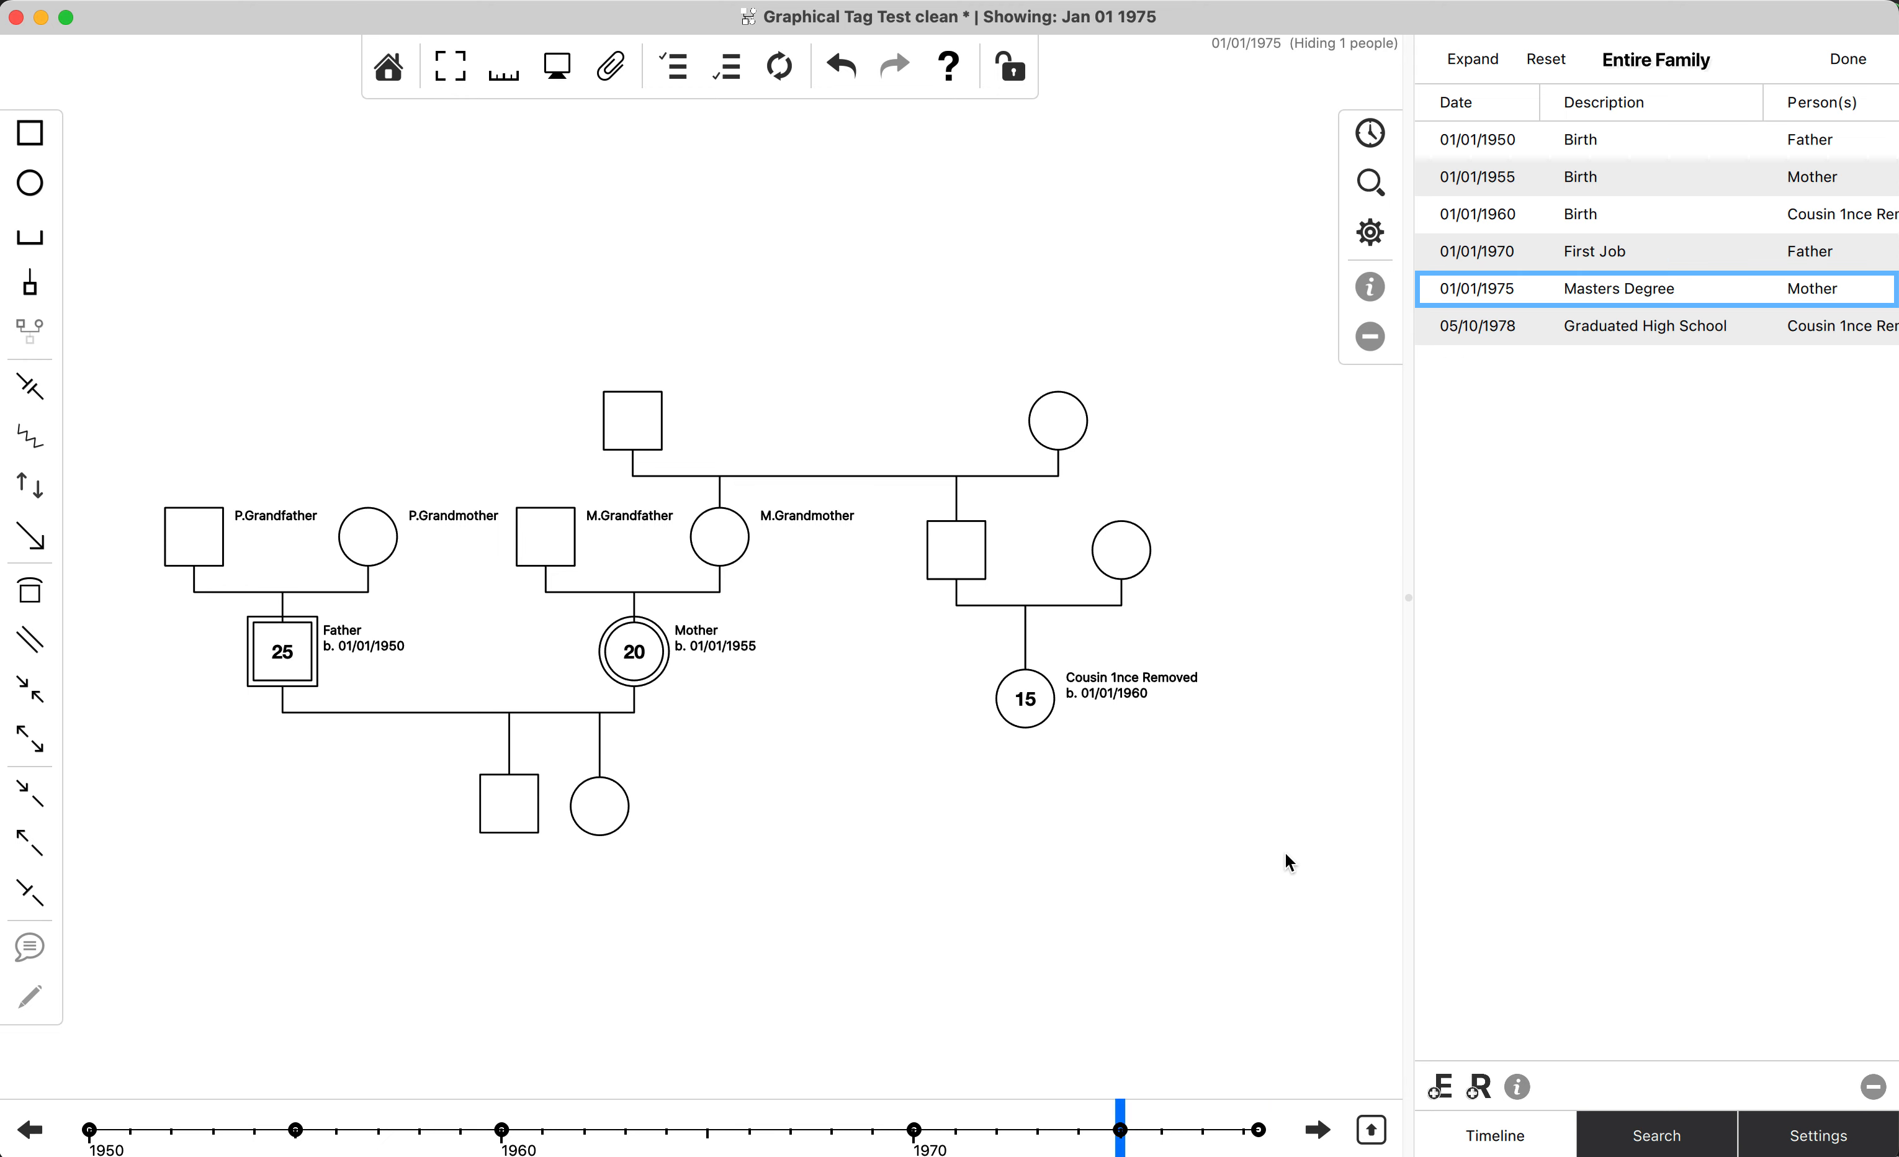
key("super+Left")
key("super+Left")
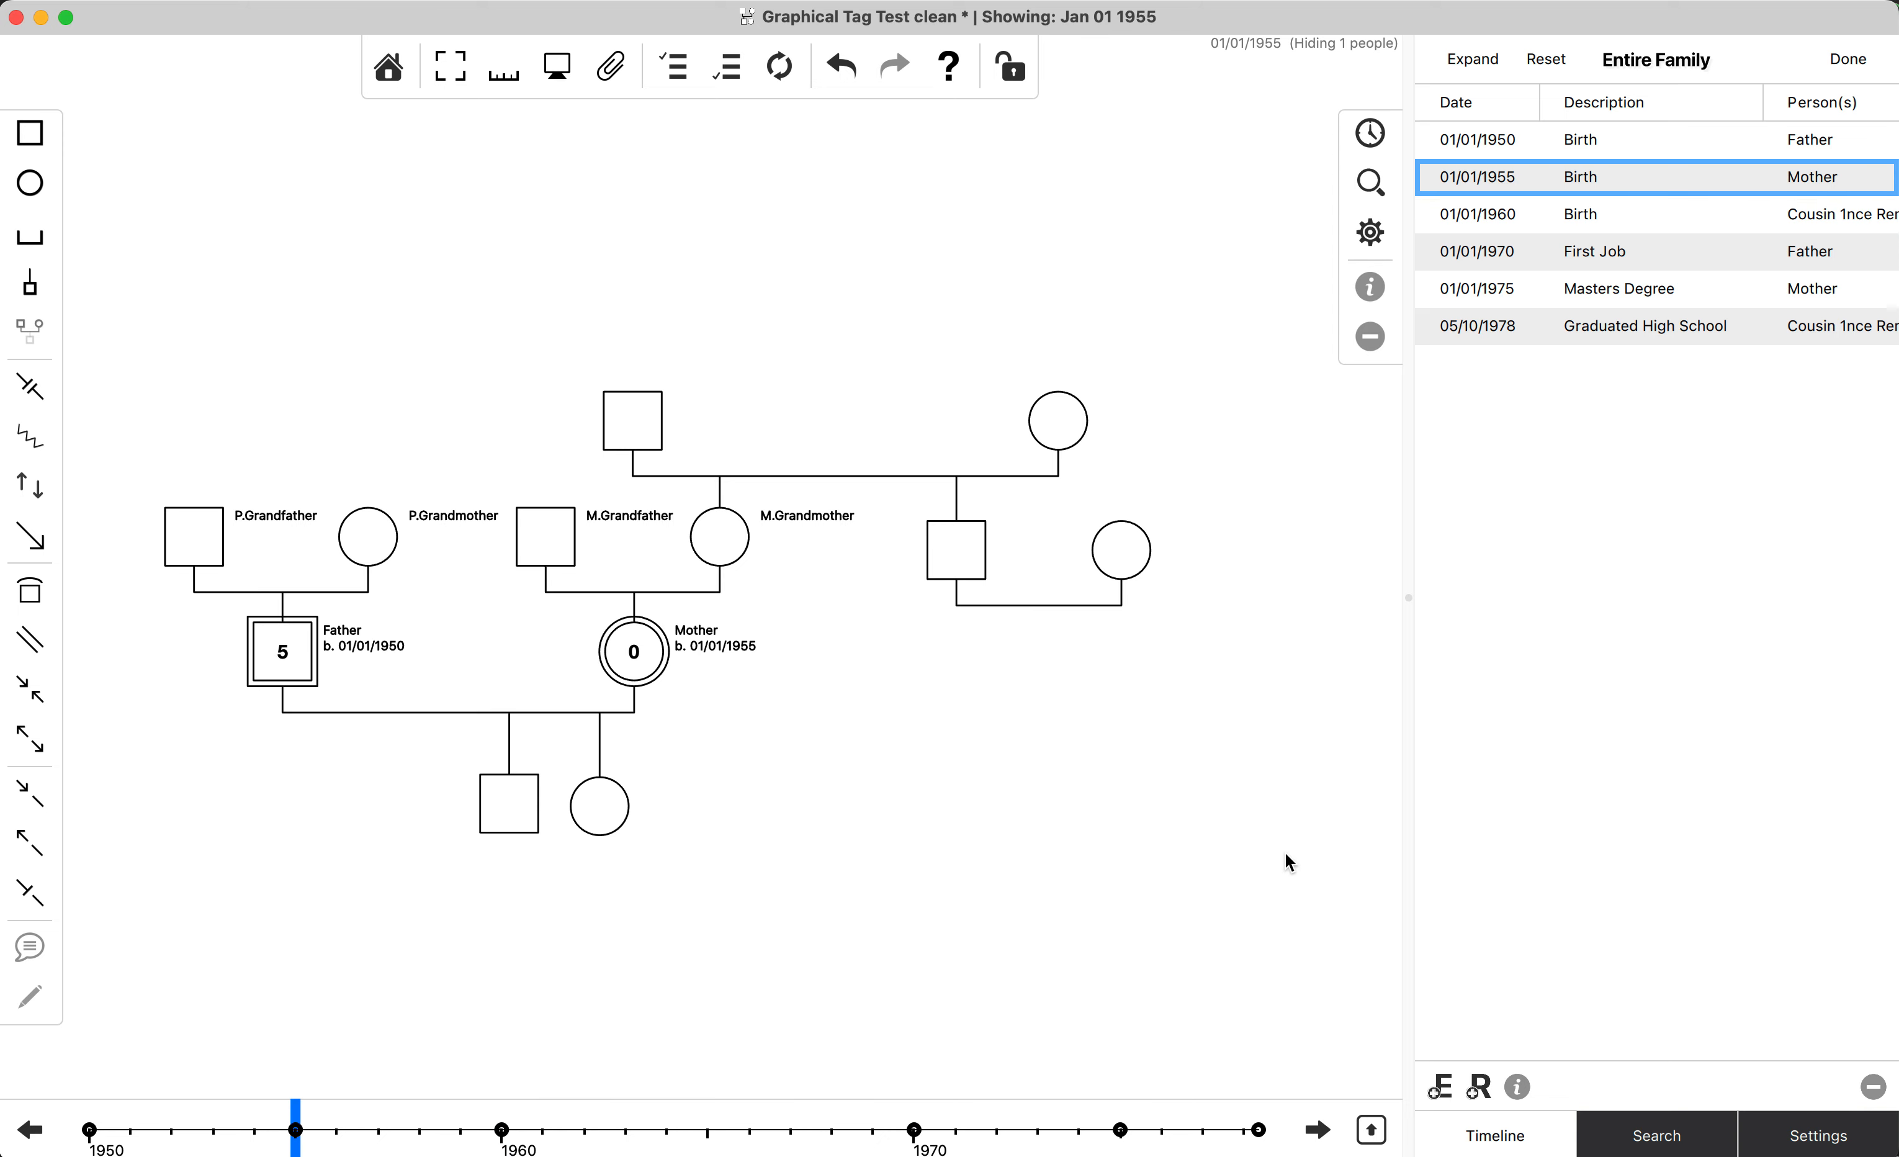
key("super+Right")
key("super+Left")
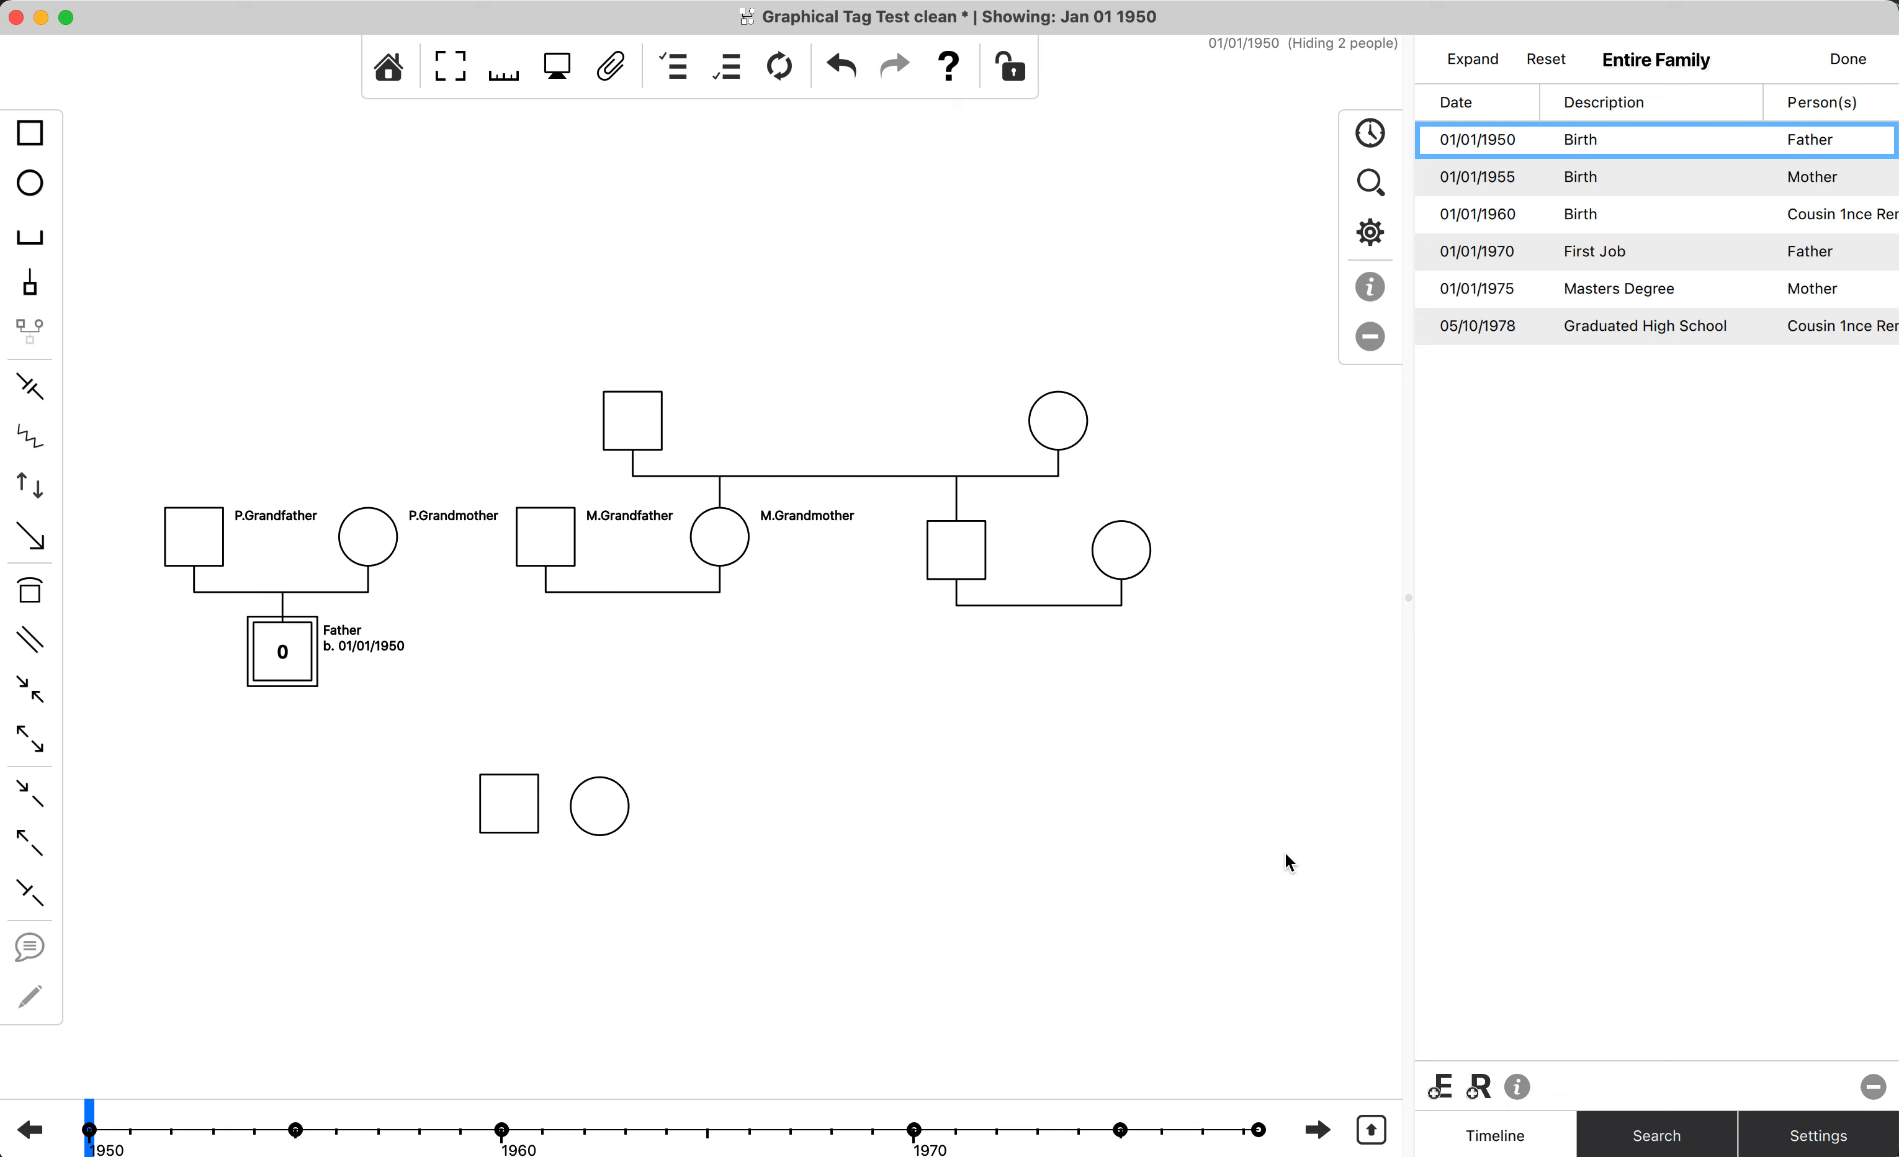
key("super+Right")
key("super+Right")
key("super+Right")
key("super+Right")
key("super+Right")
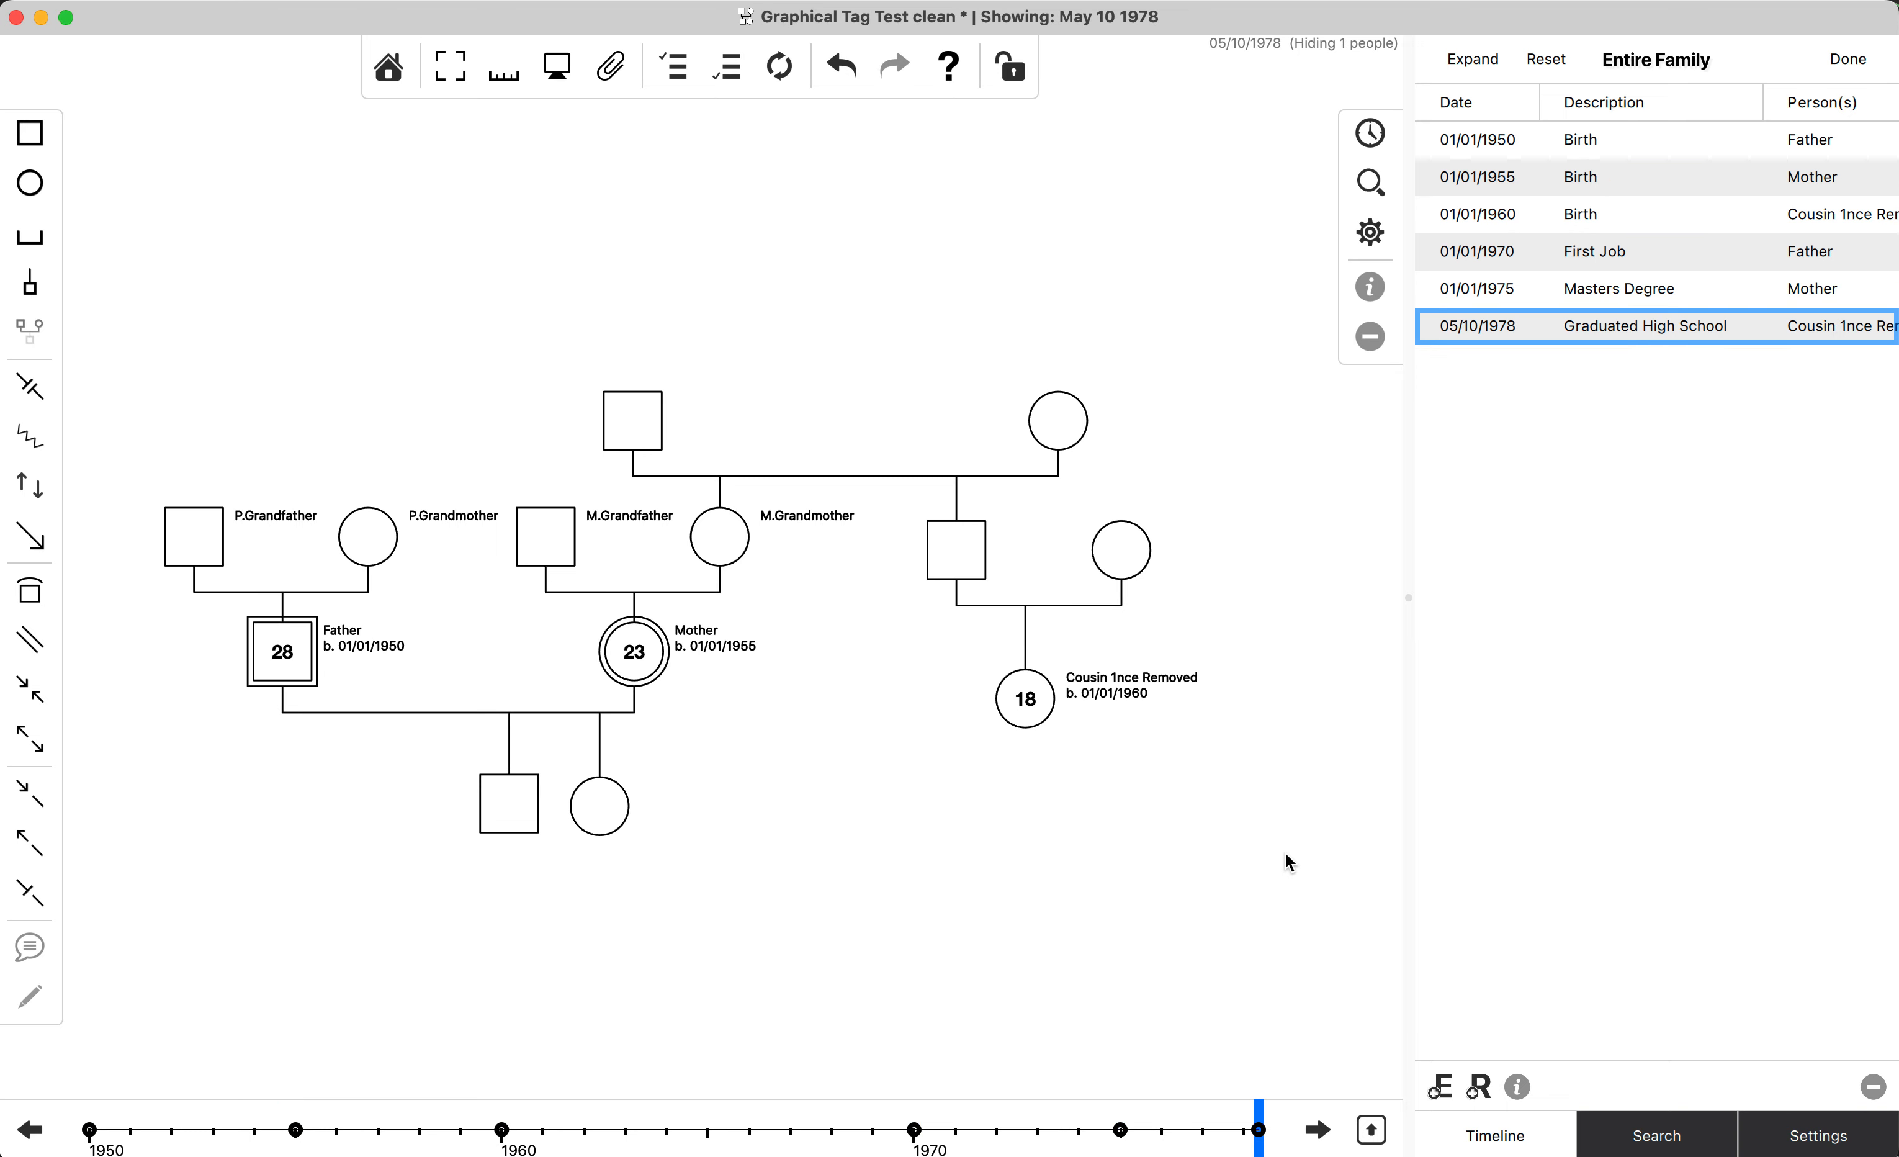
key("super+Left")
key("super+Left")
key("super+Left")
key("super+Left")
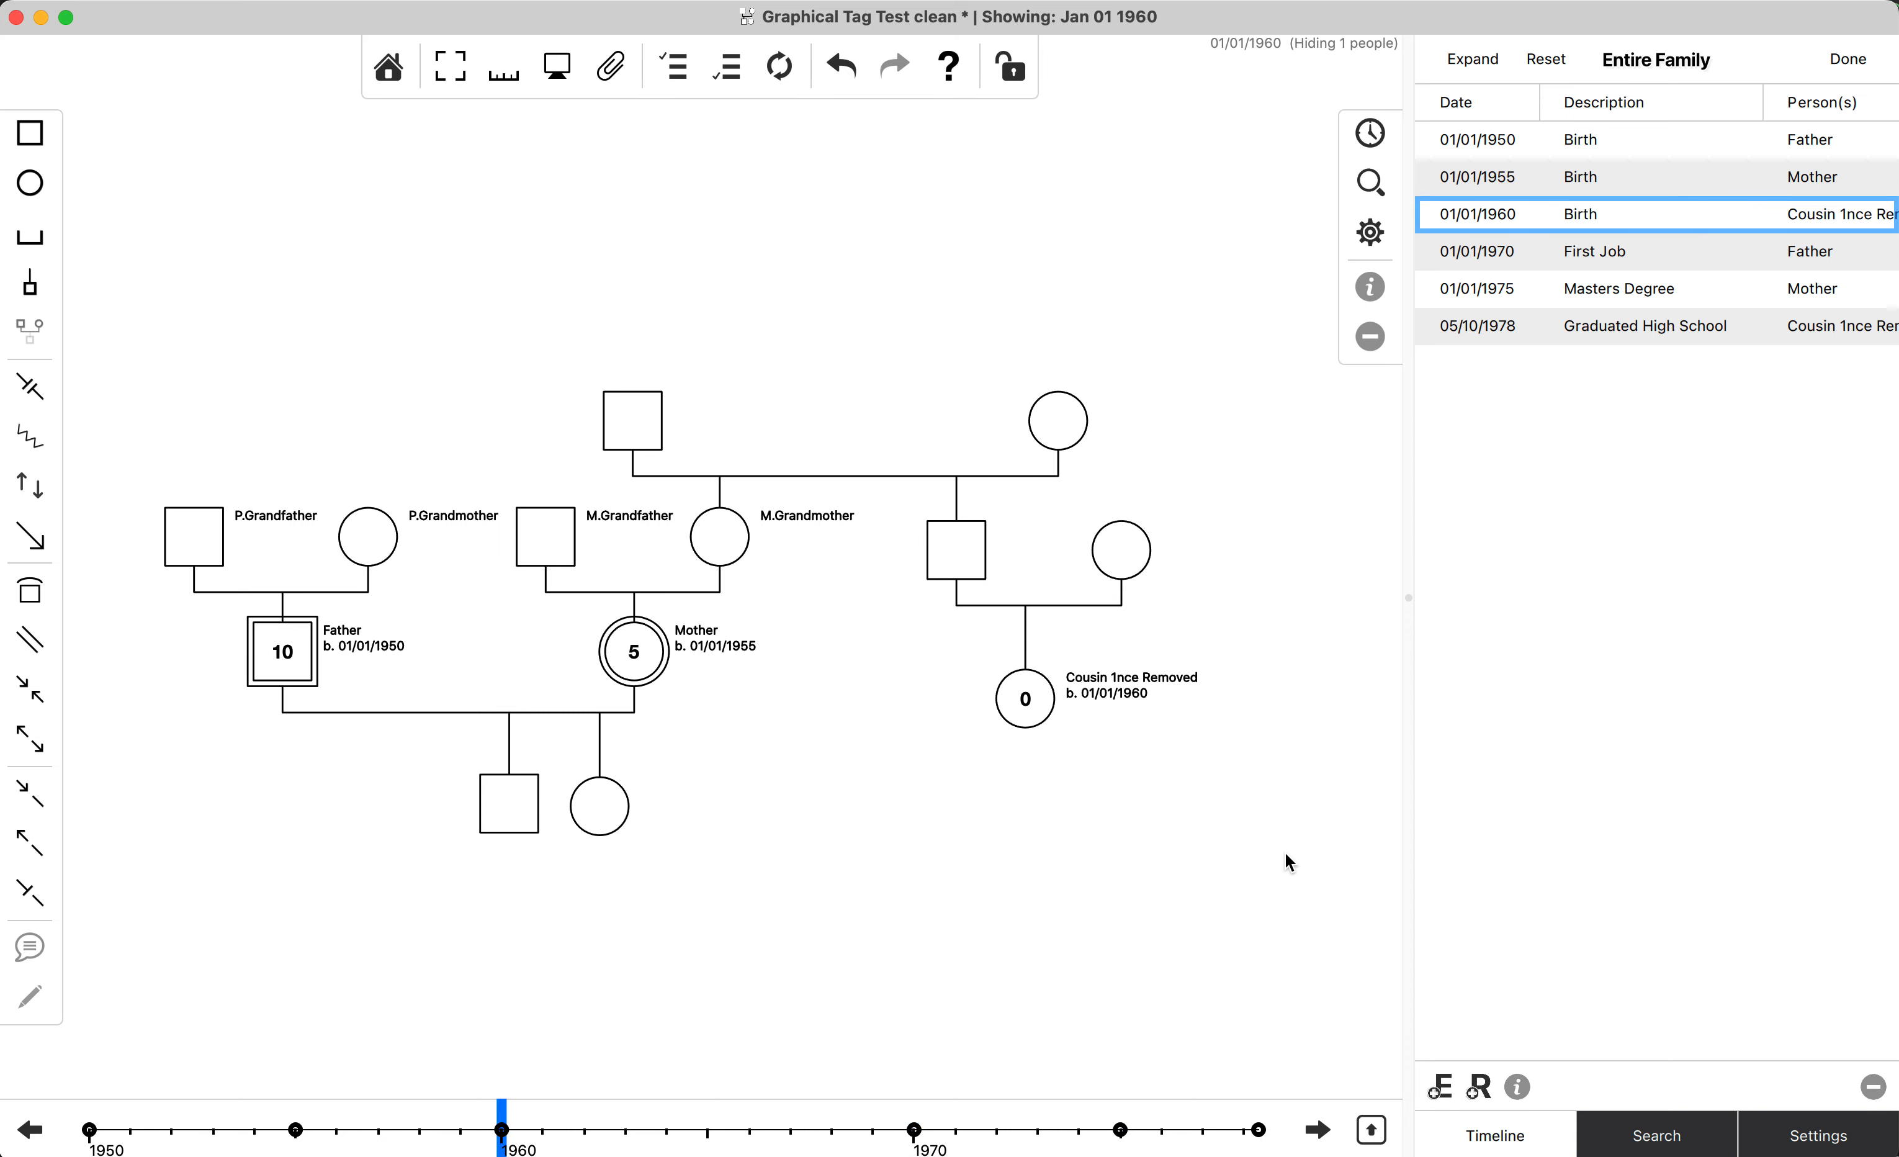
key("super+Left")
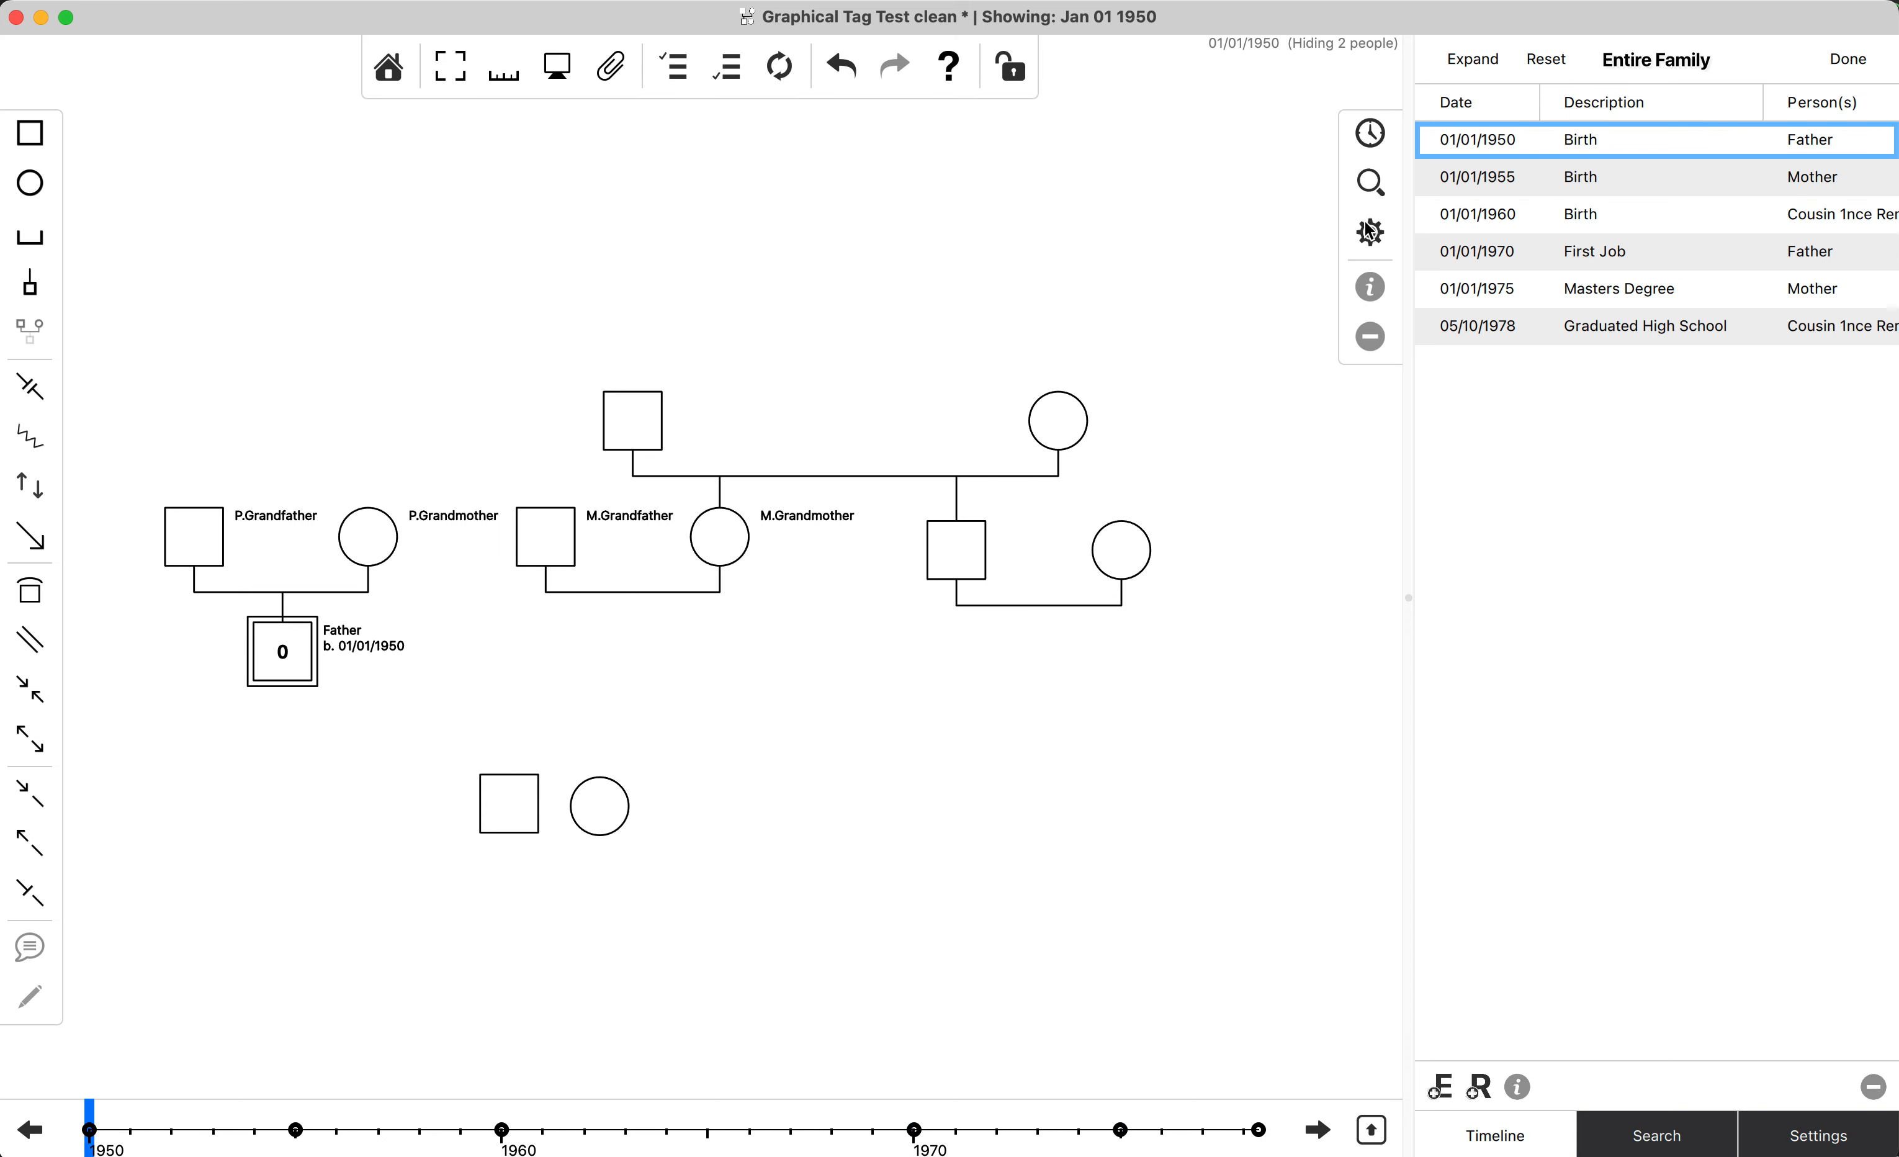
Clear the tag filter and move the timeline's current date to the 03/28/2022 Now event.
left_click(1546, 59)
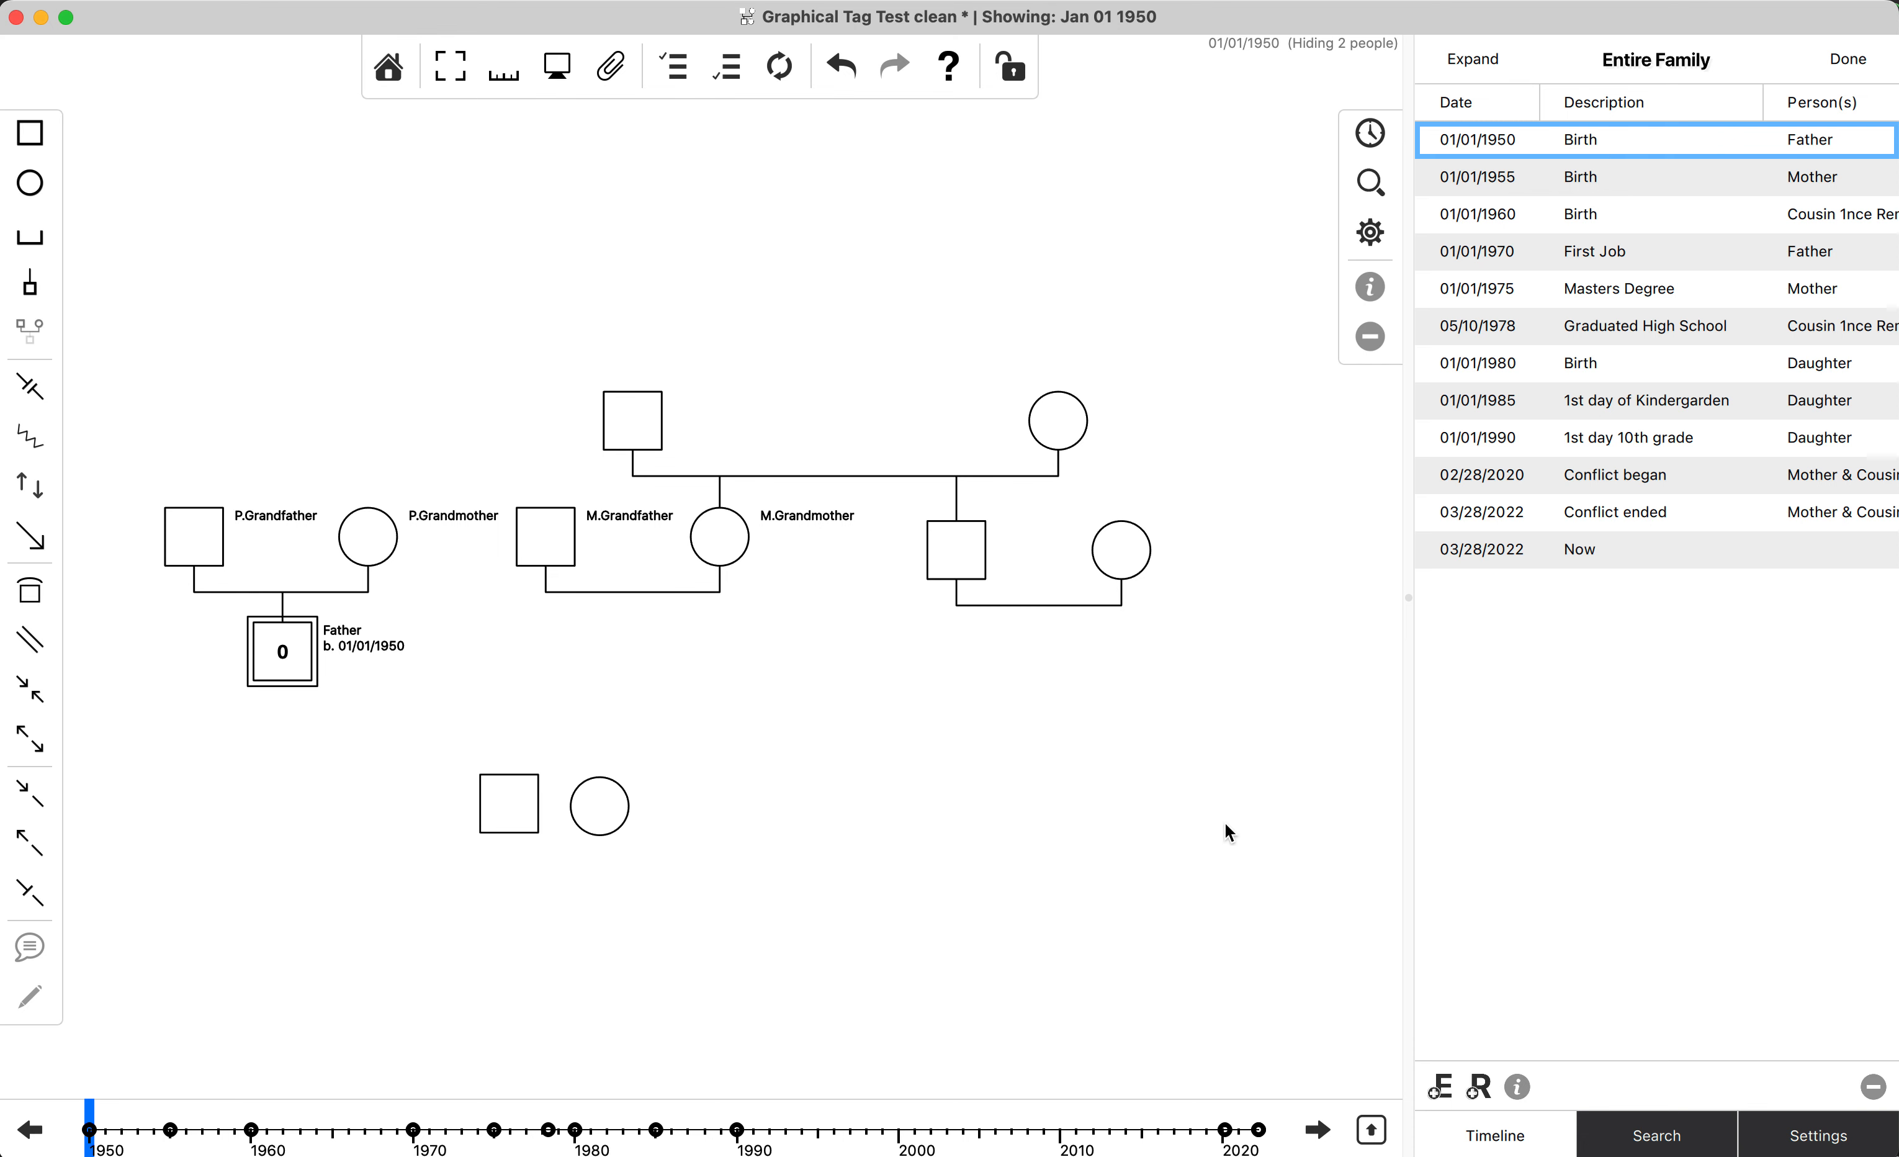
left_click(1257, 1130)
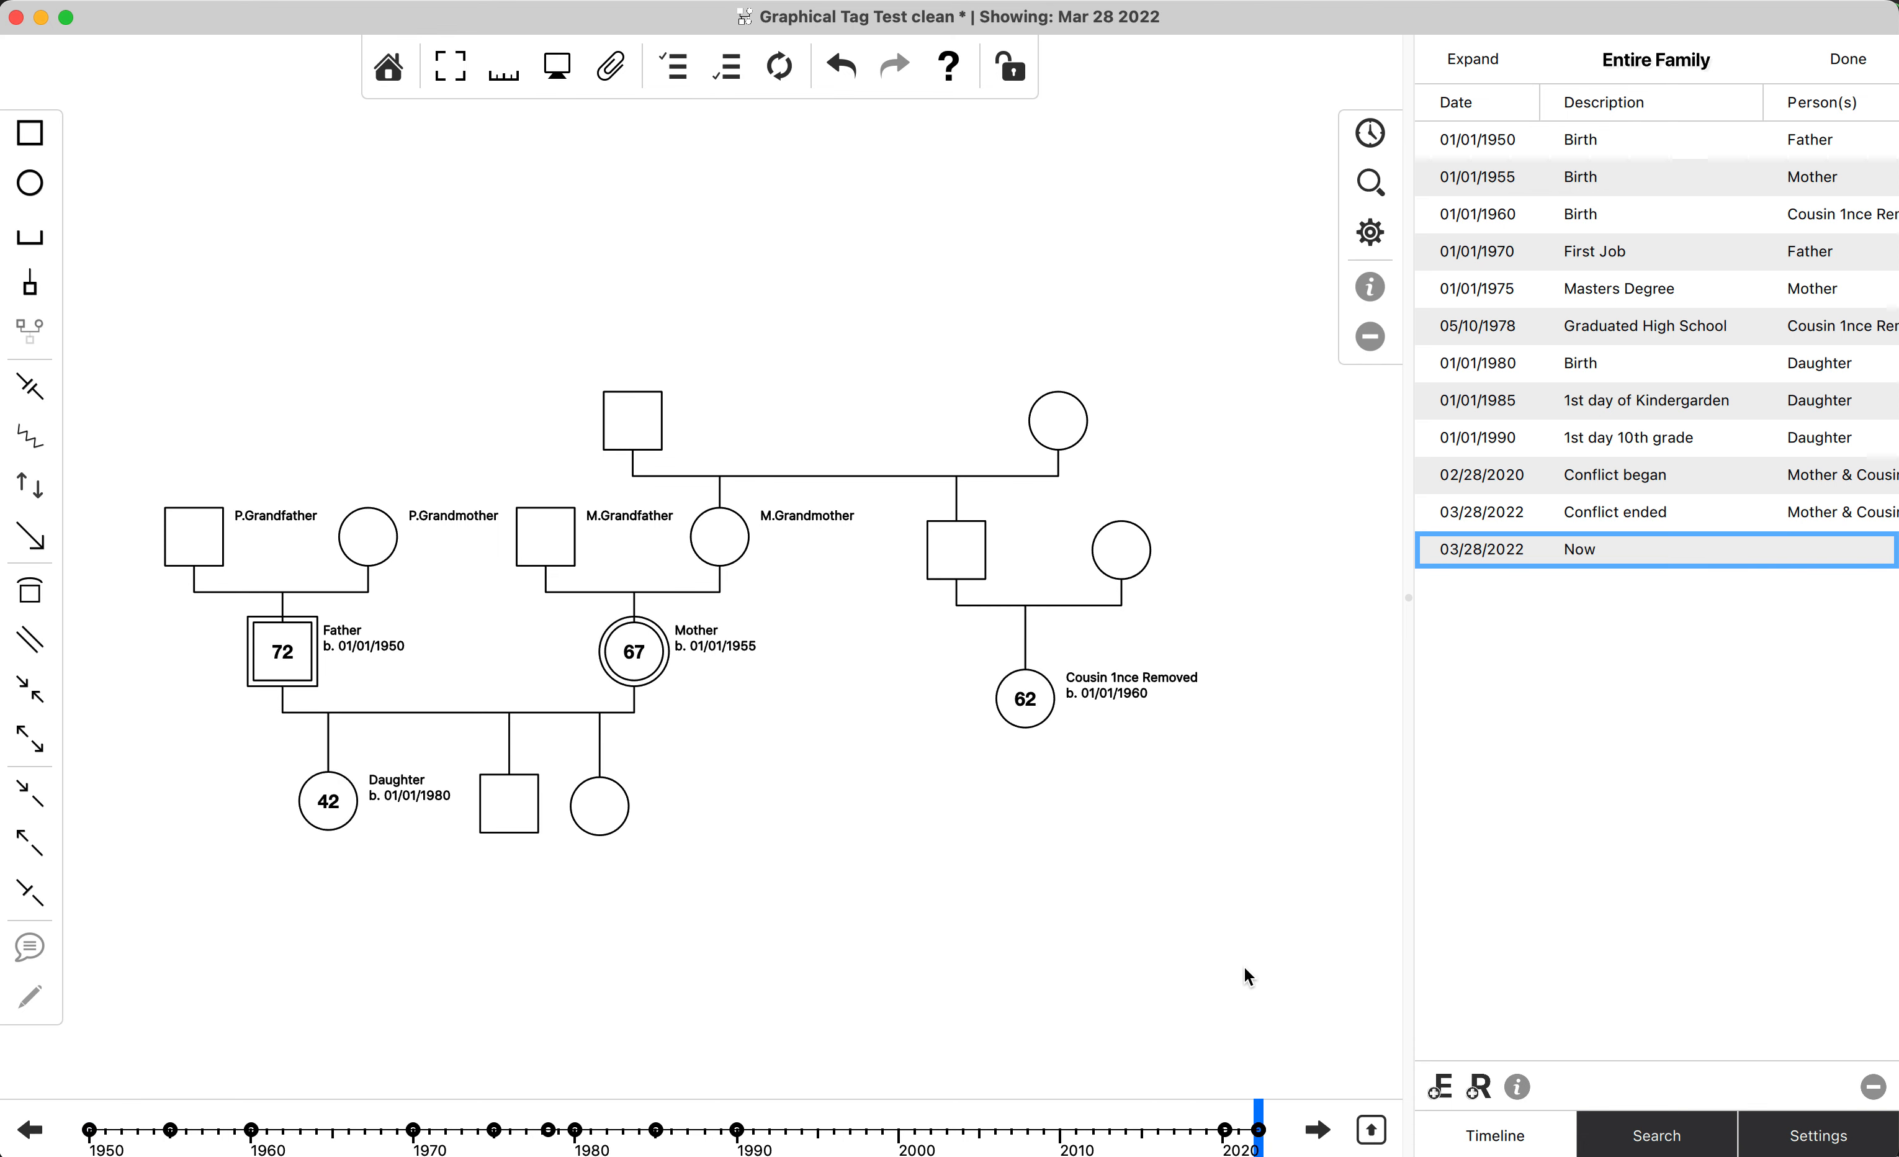
Select the Father, Mother and their three children on the diagram and show their combined timeline.
left_click(1385, 190)
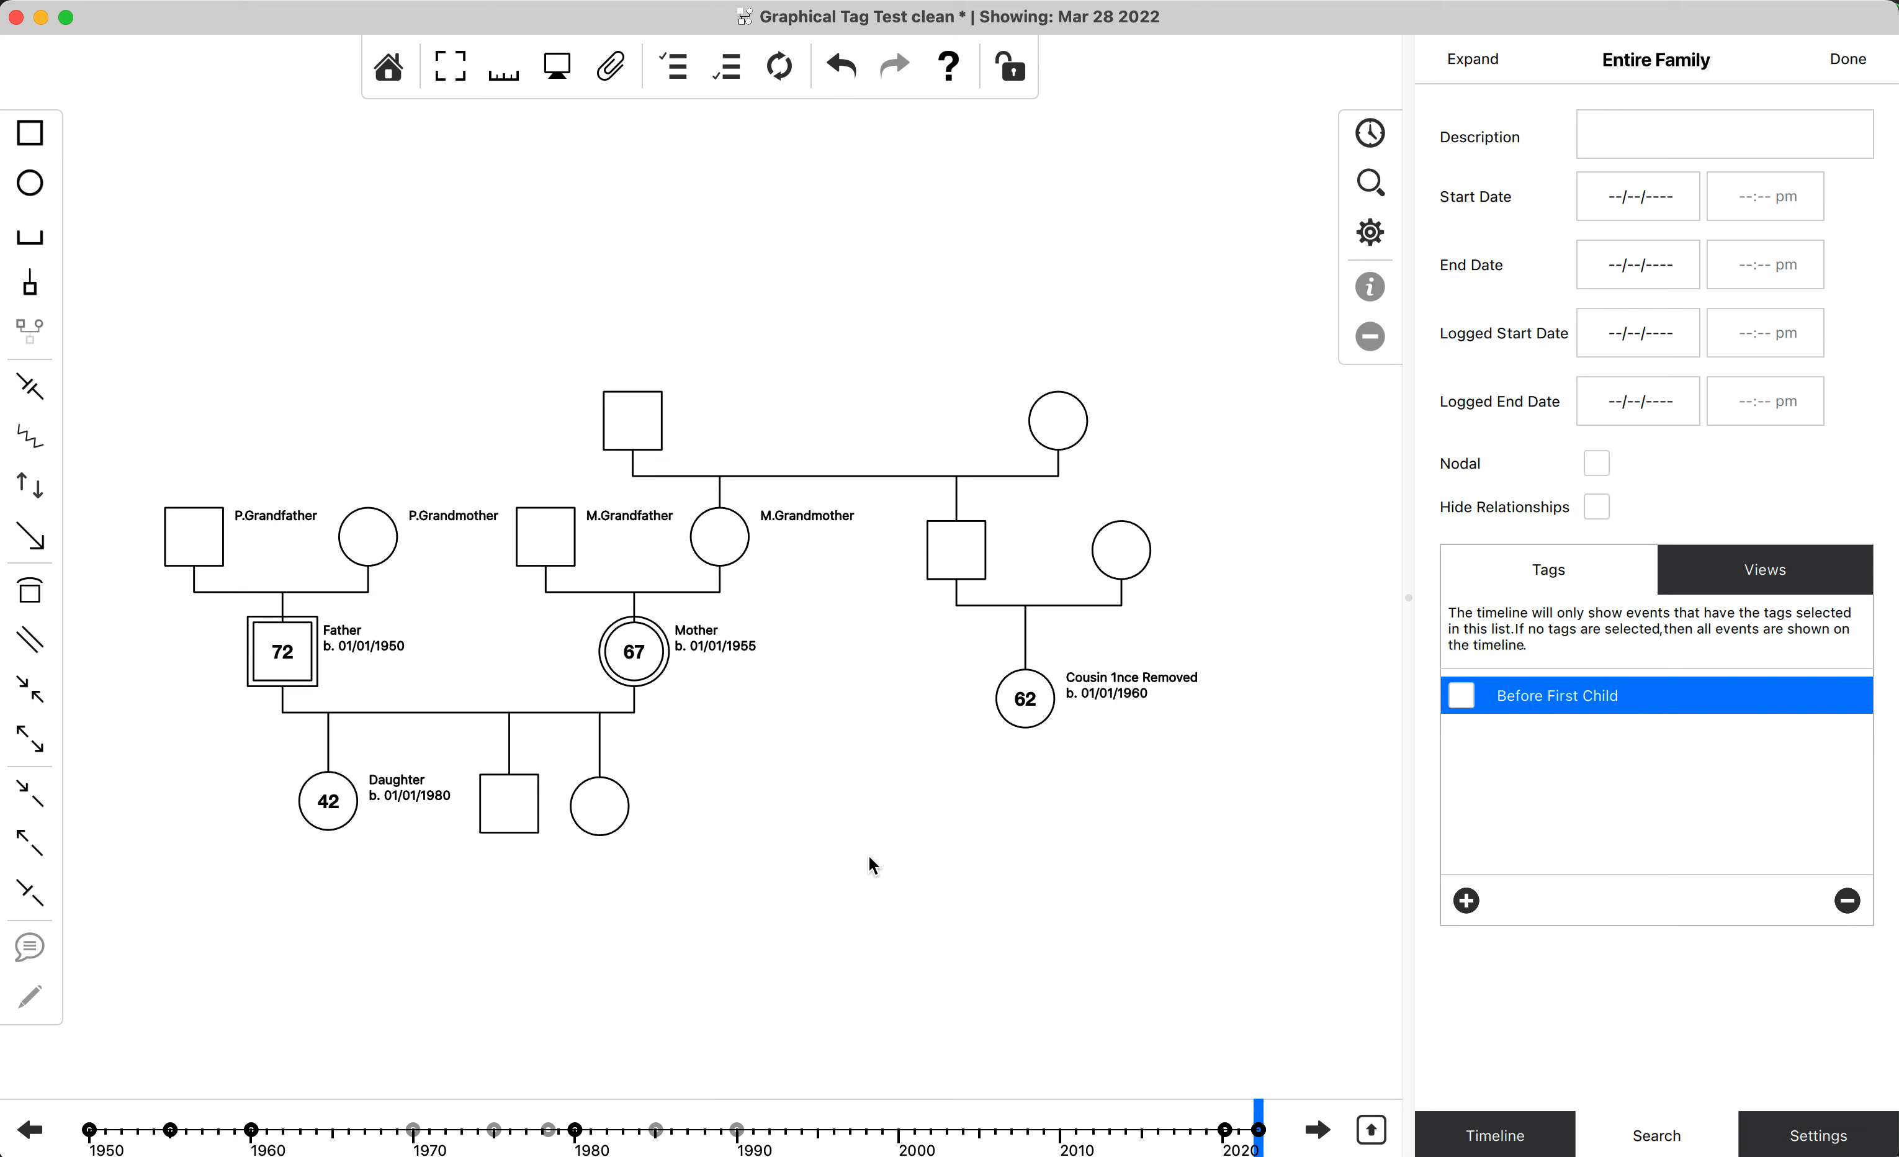
left_click_drag(780, 904, 260, 651)
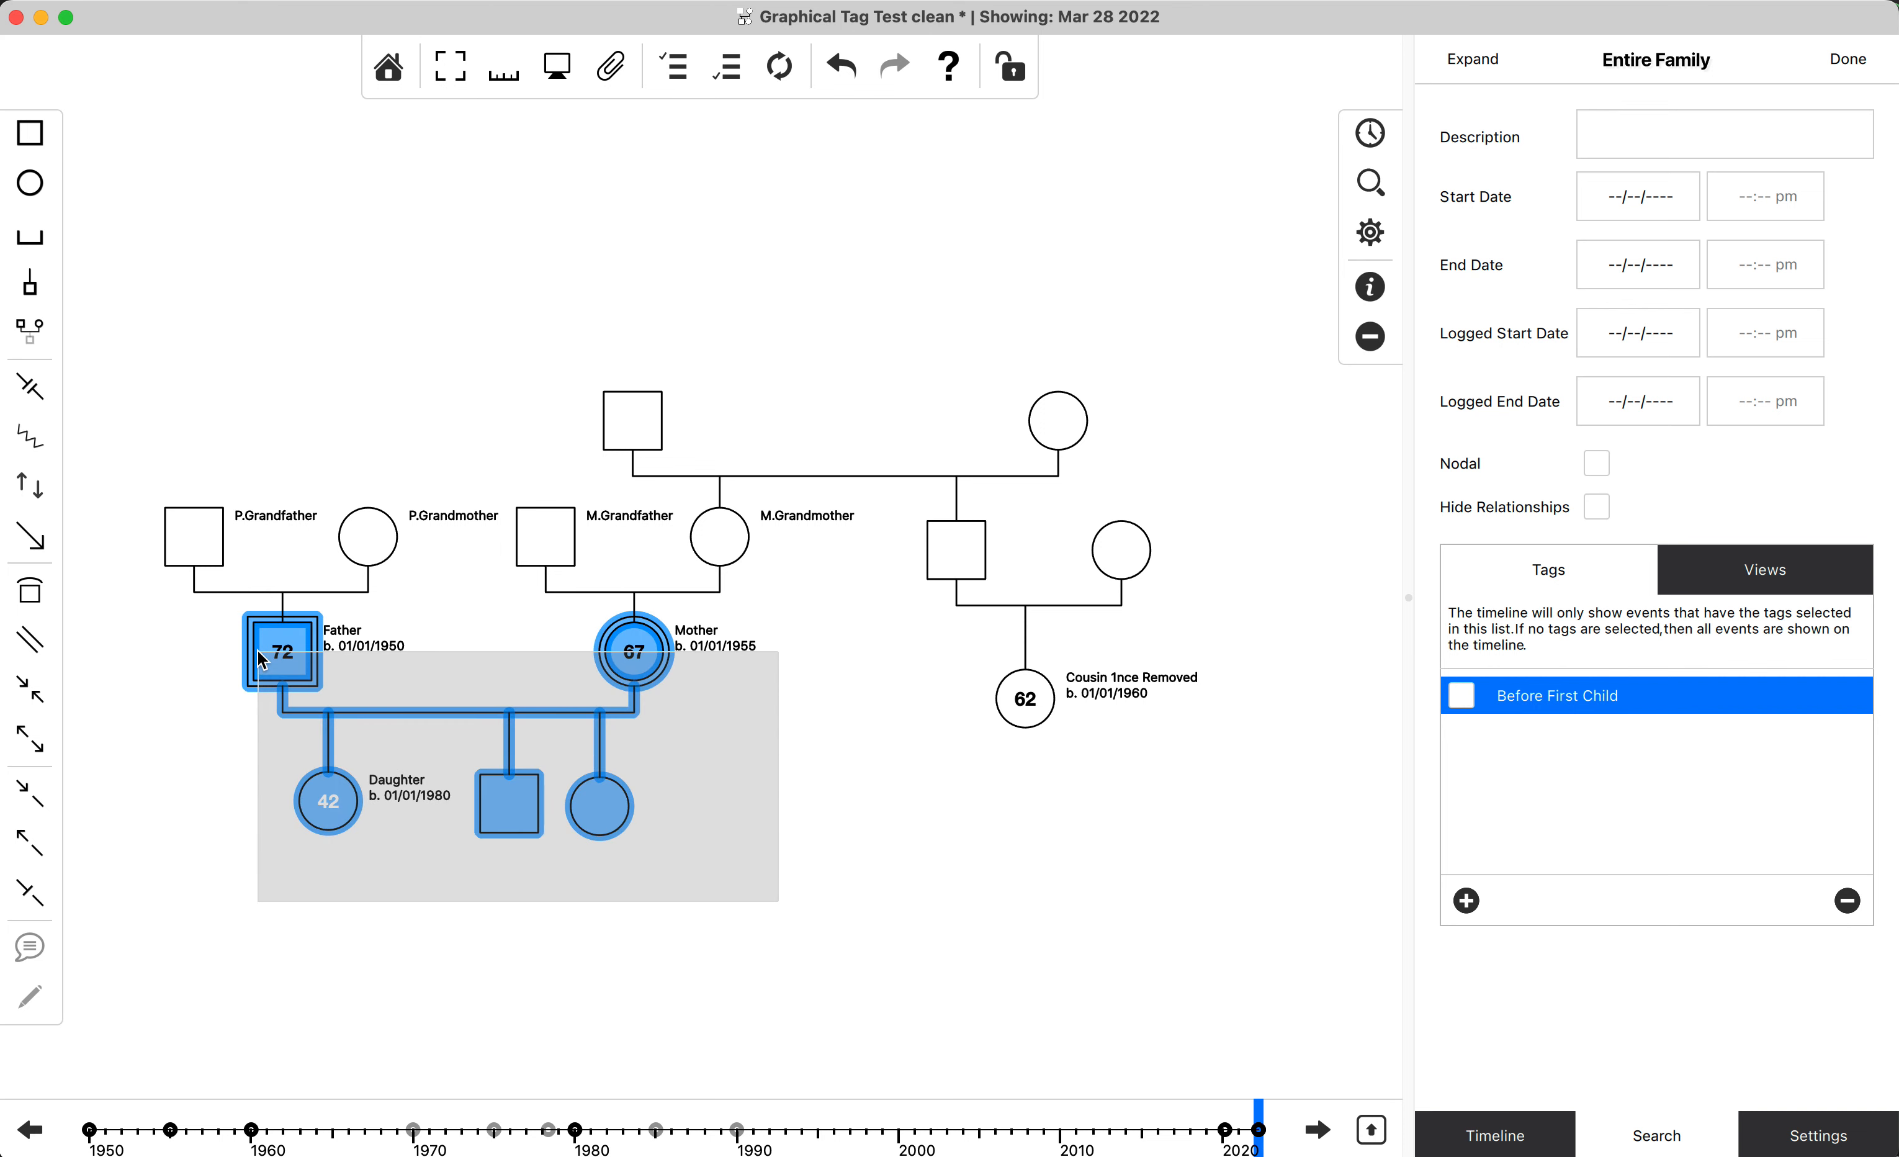
left_click_drag(262, 660, 200, 657)
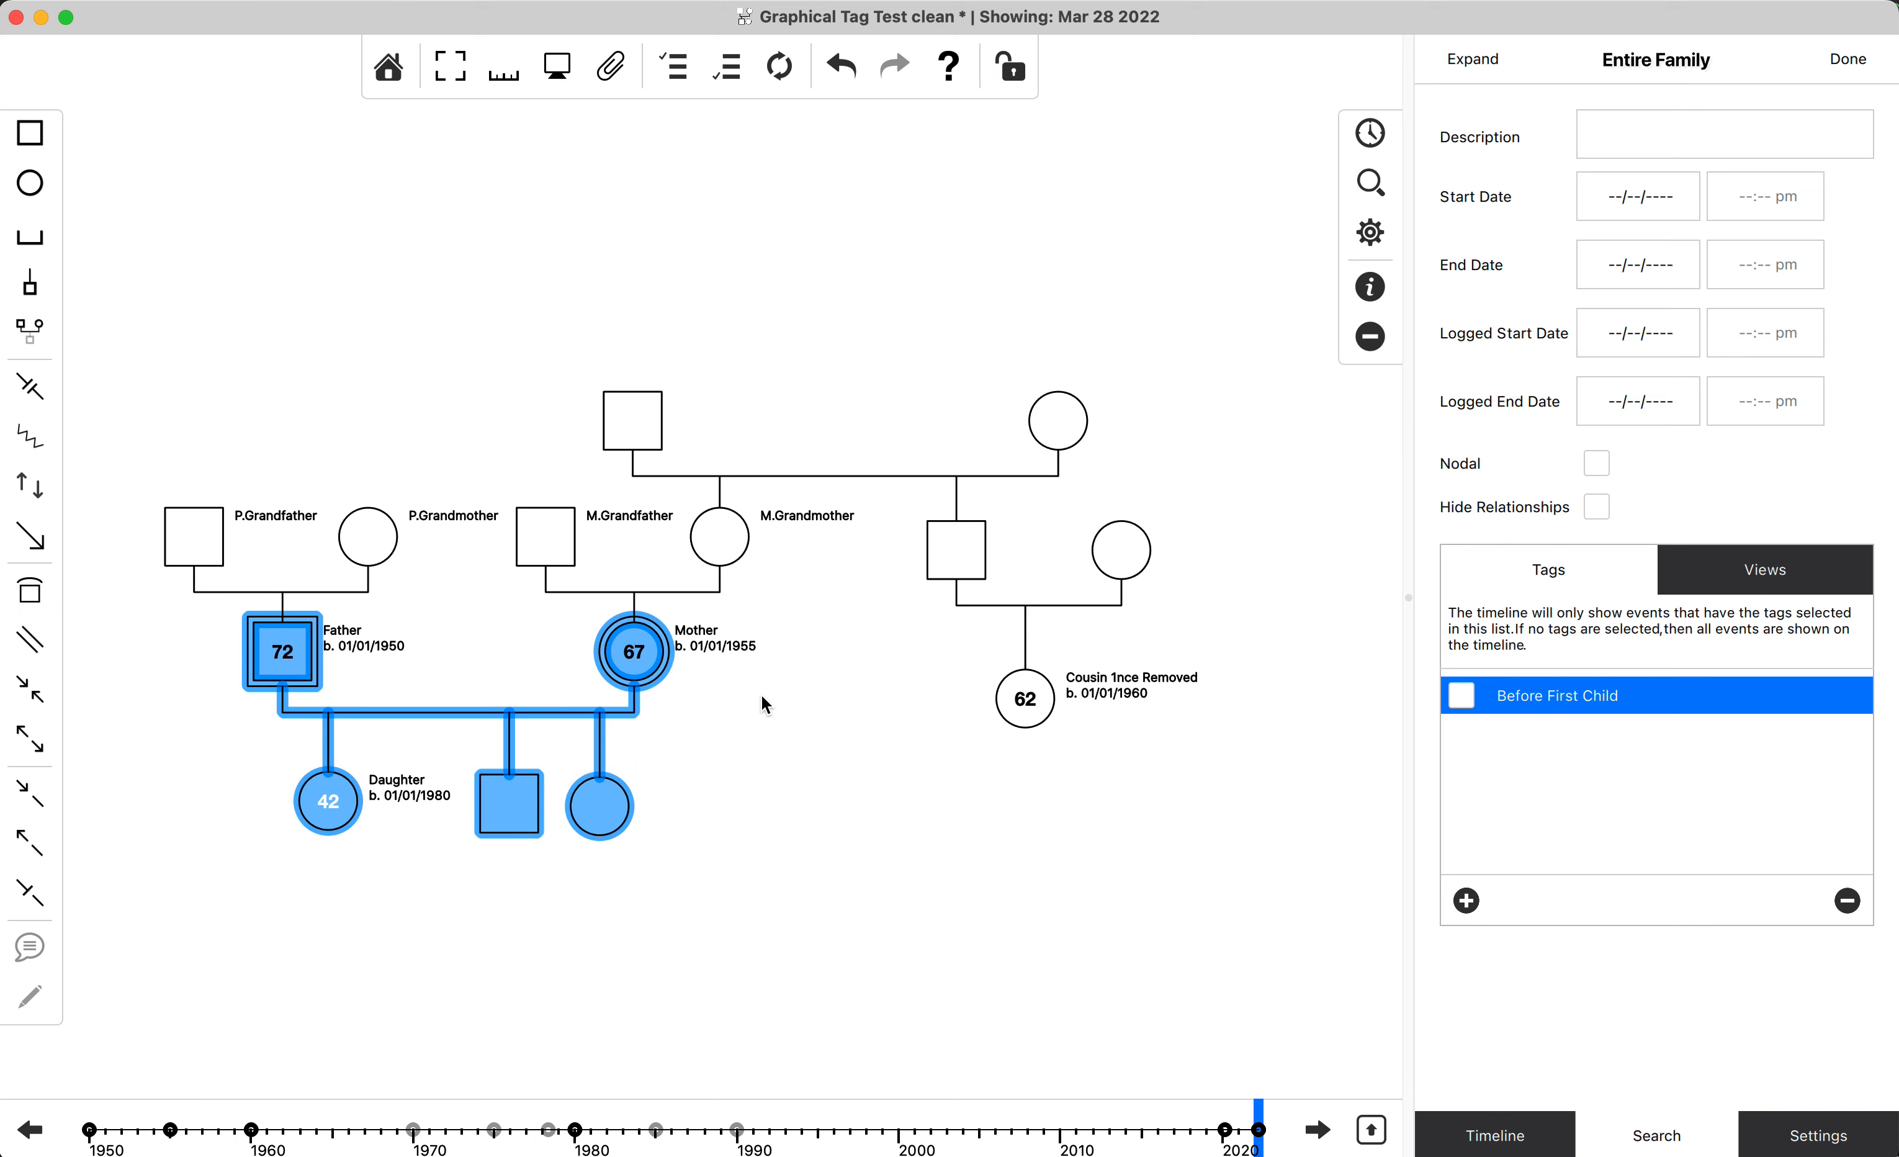
left_click(1382, 125)
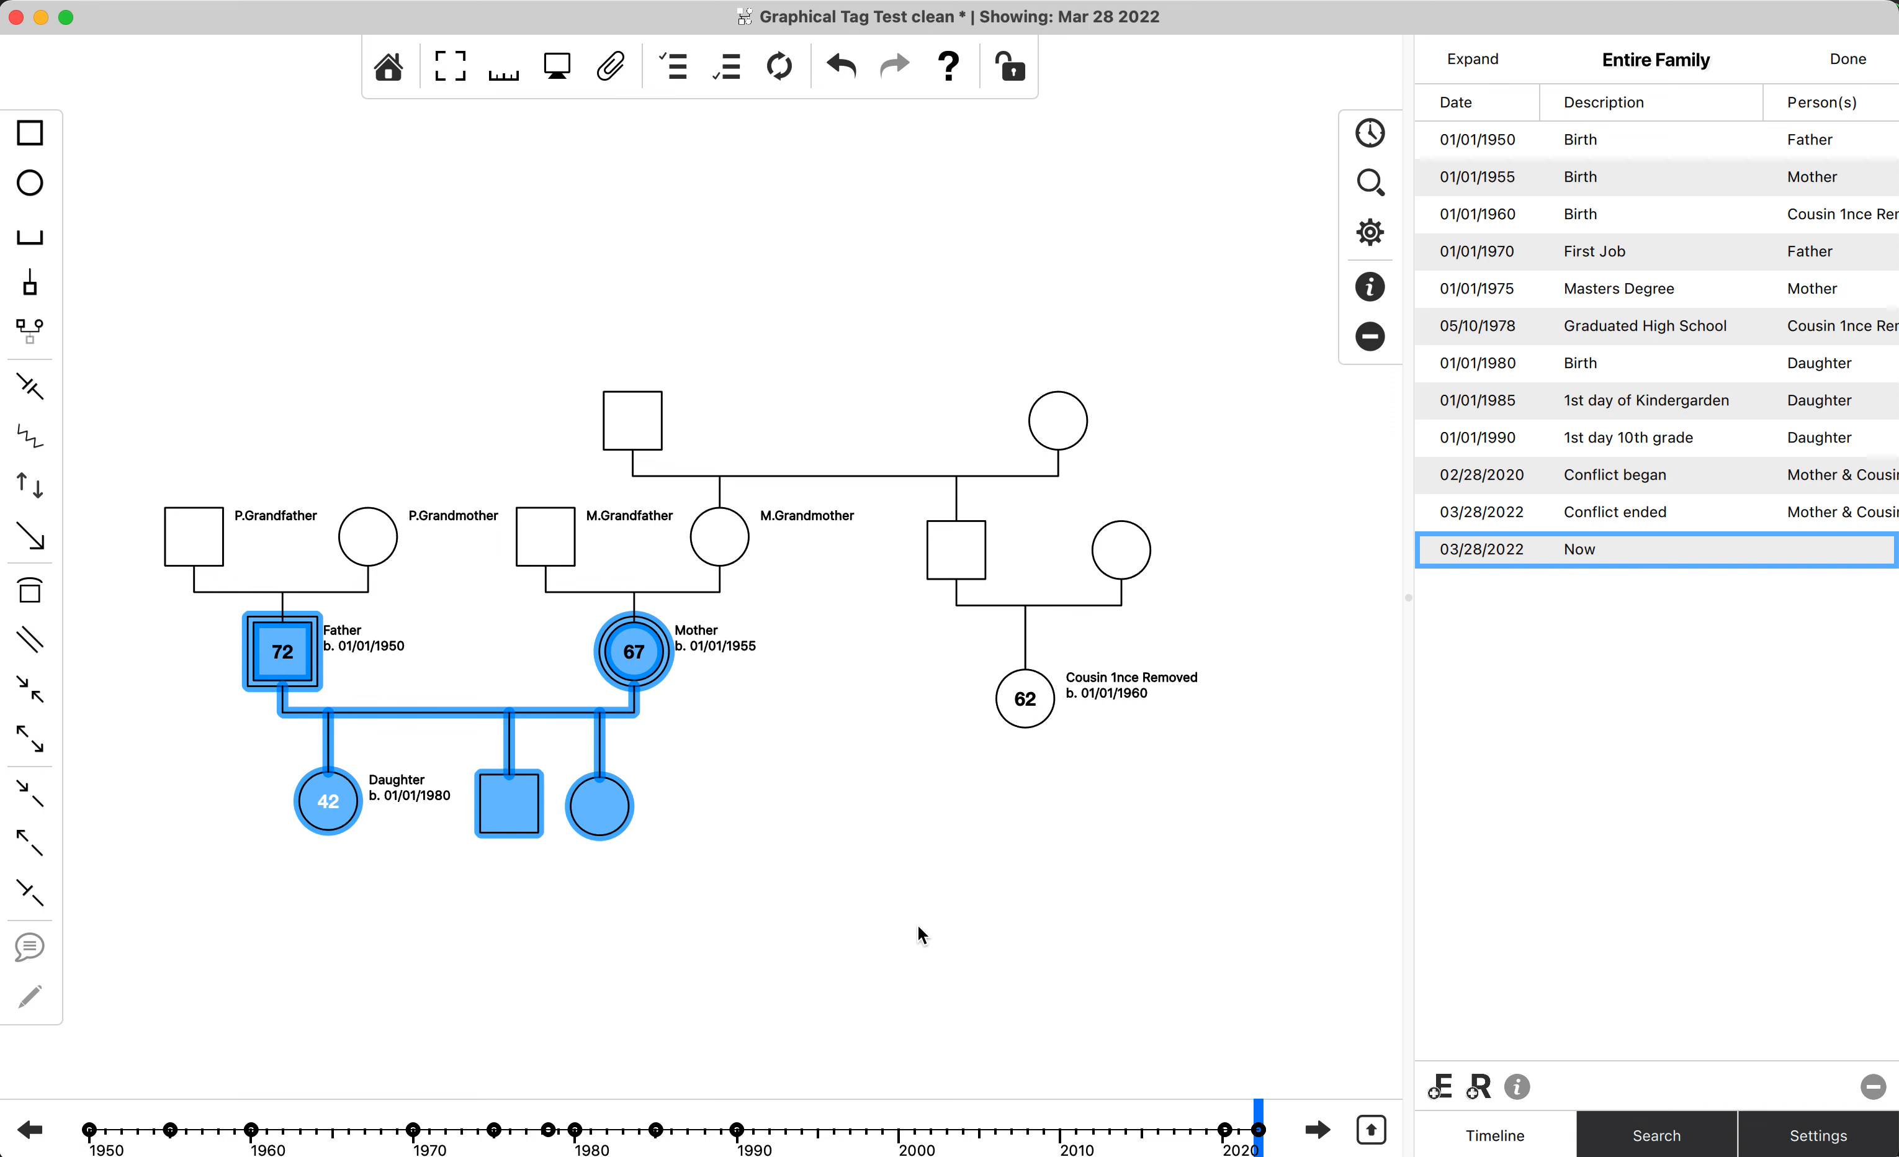
left_click_drag(912, 925, 277, 608)
left_click_drag(866, 845, 212, 645)
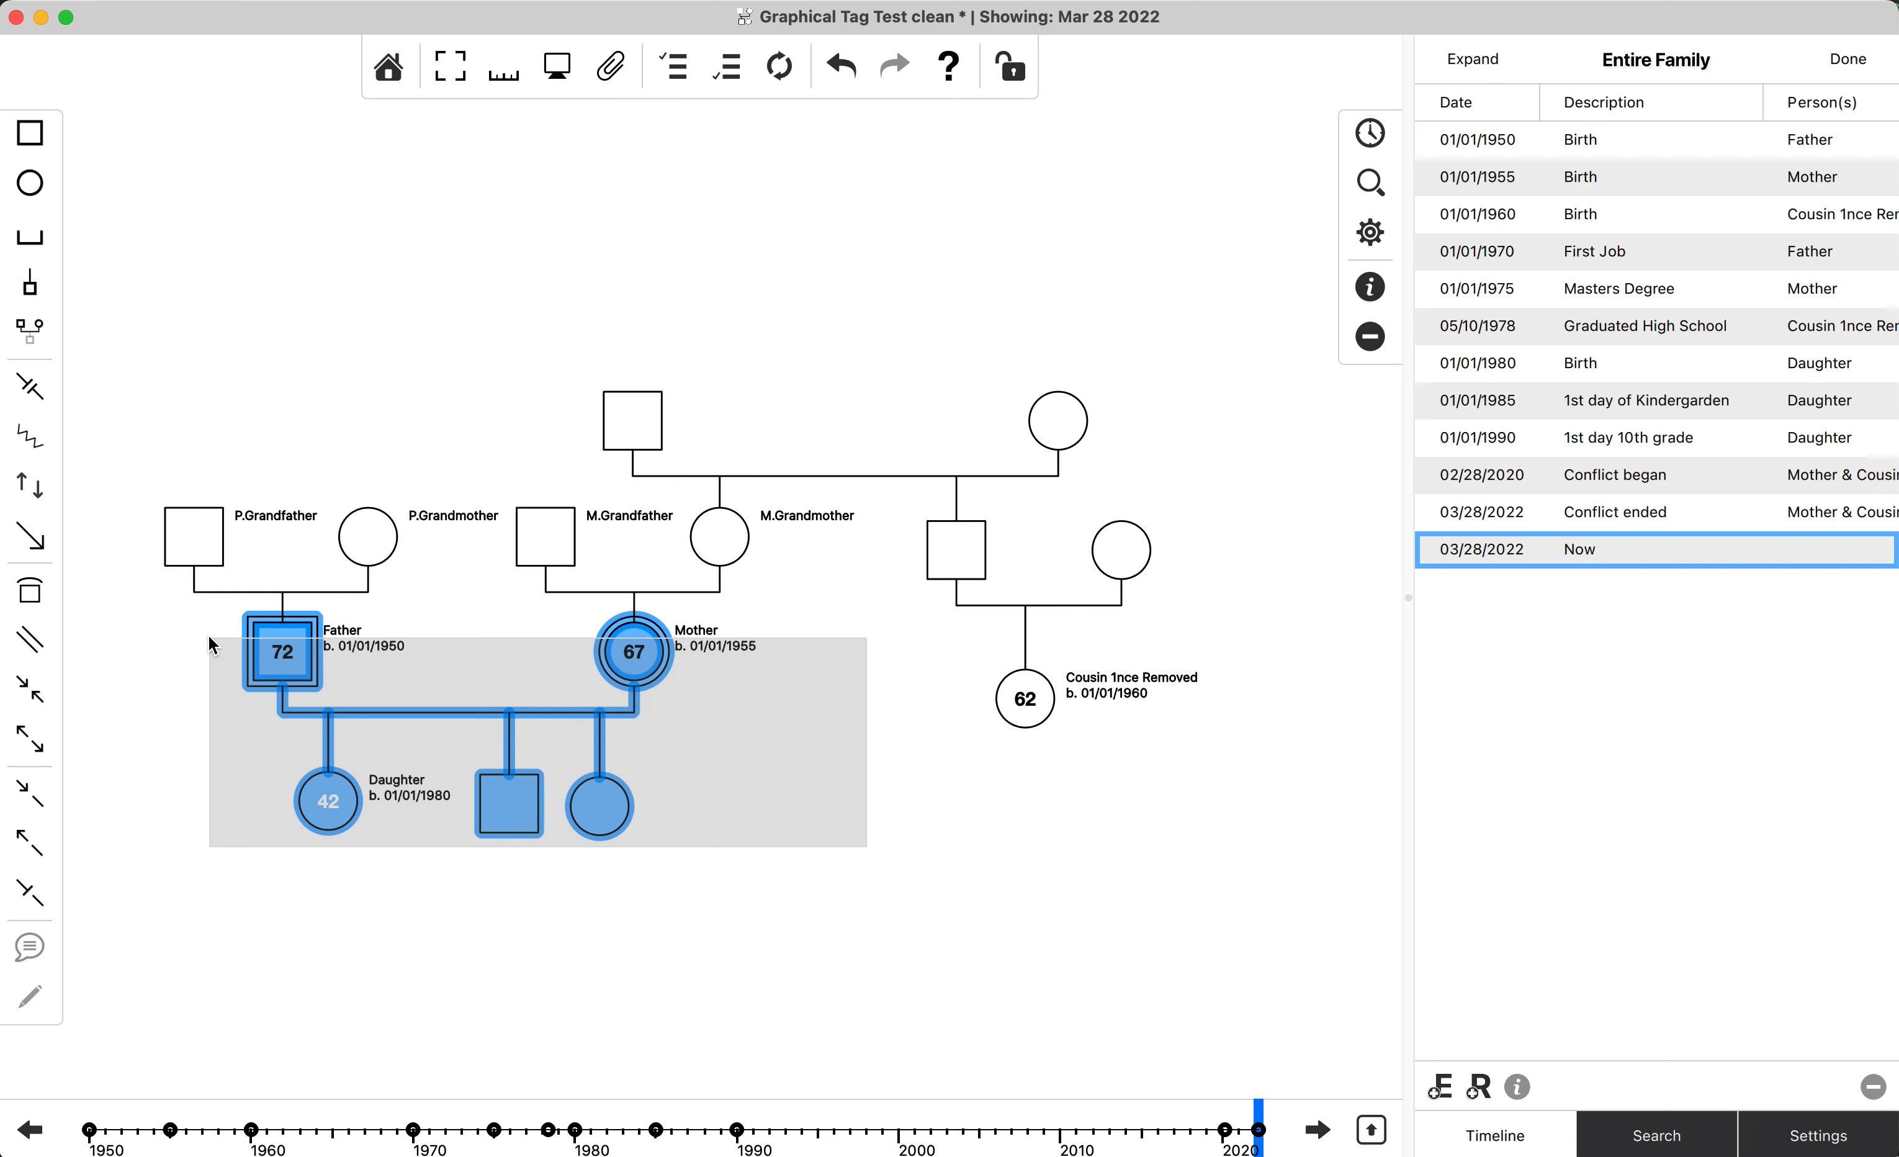
left_click_drag(210, 639, 210, 639)
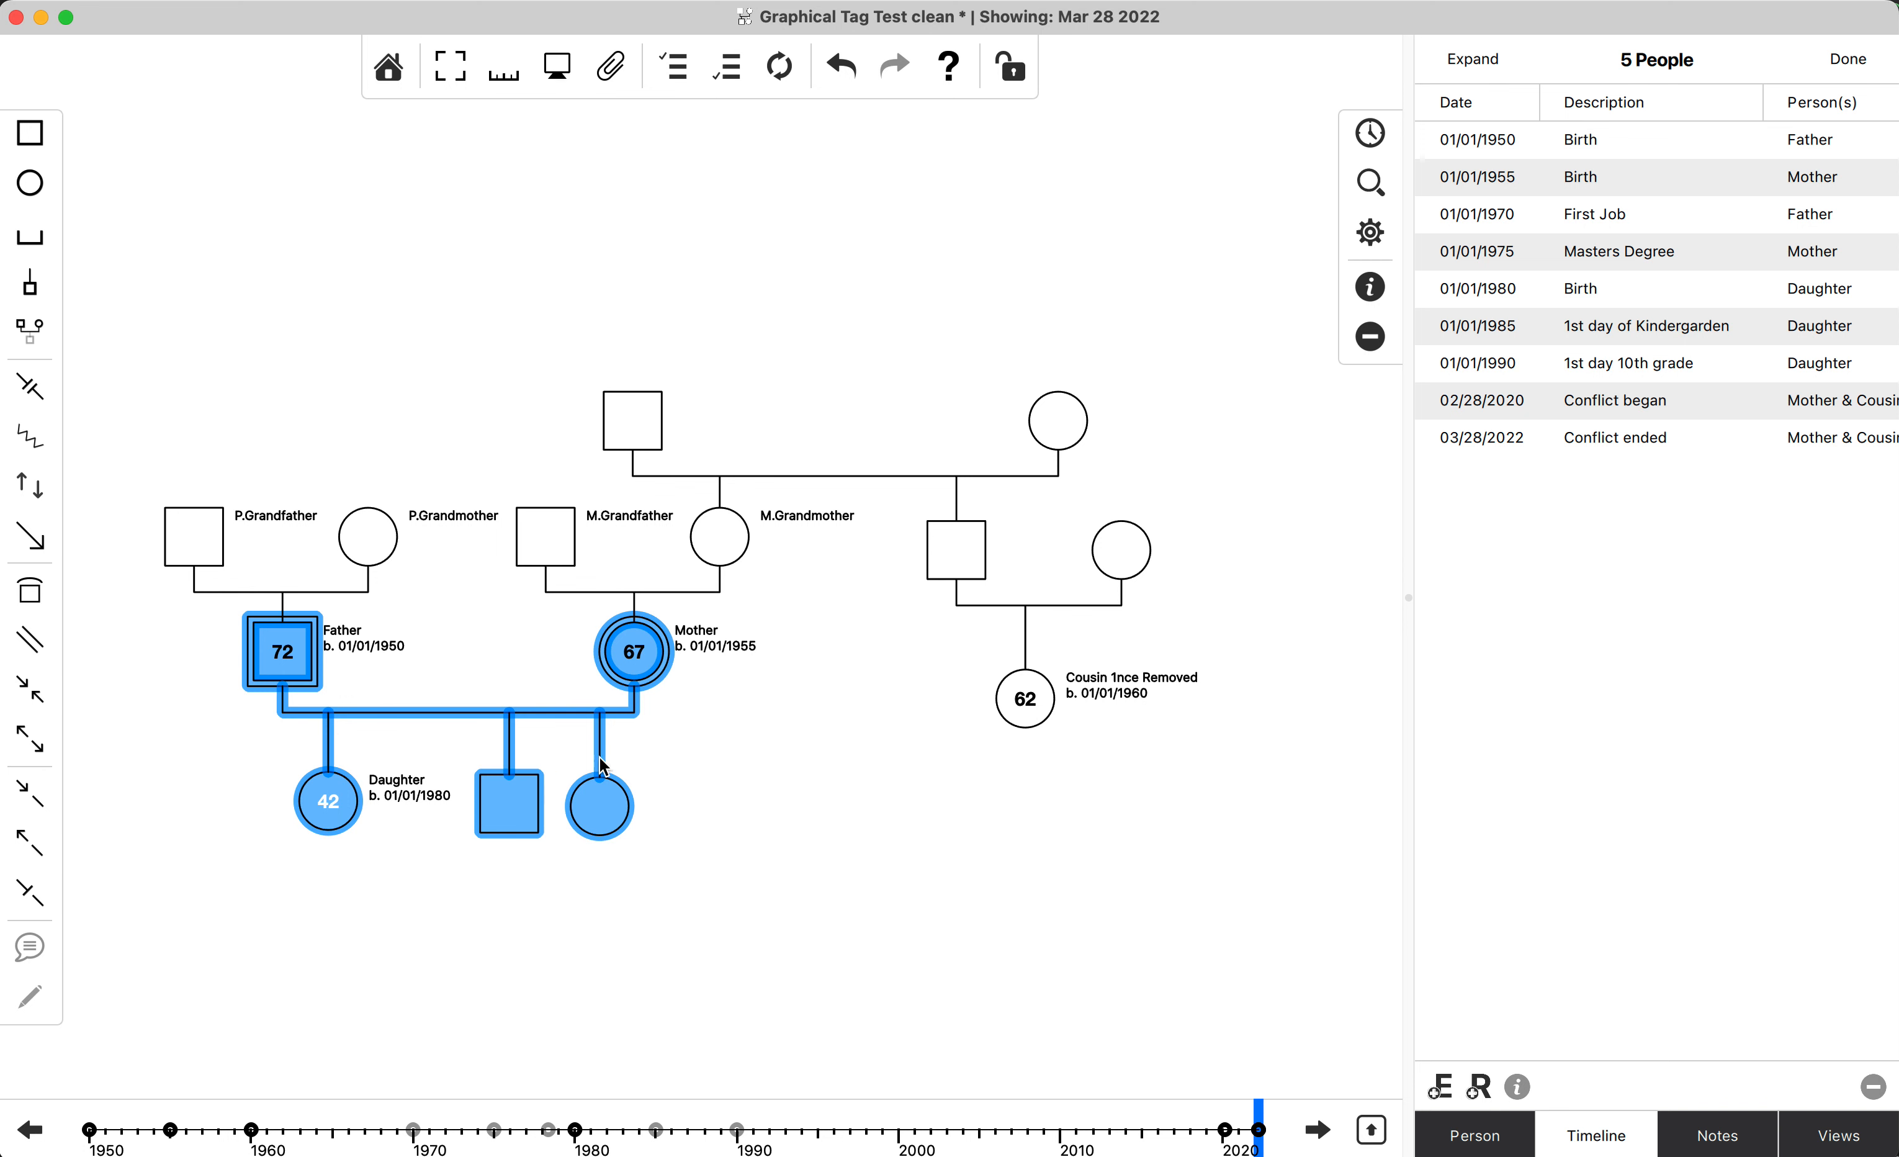
Add Cousin 1nce Removed to the selection to compare the combined timeline, then remove the cousin and clear the selection.
left_click(1027, 701, "shift")
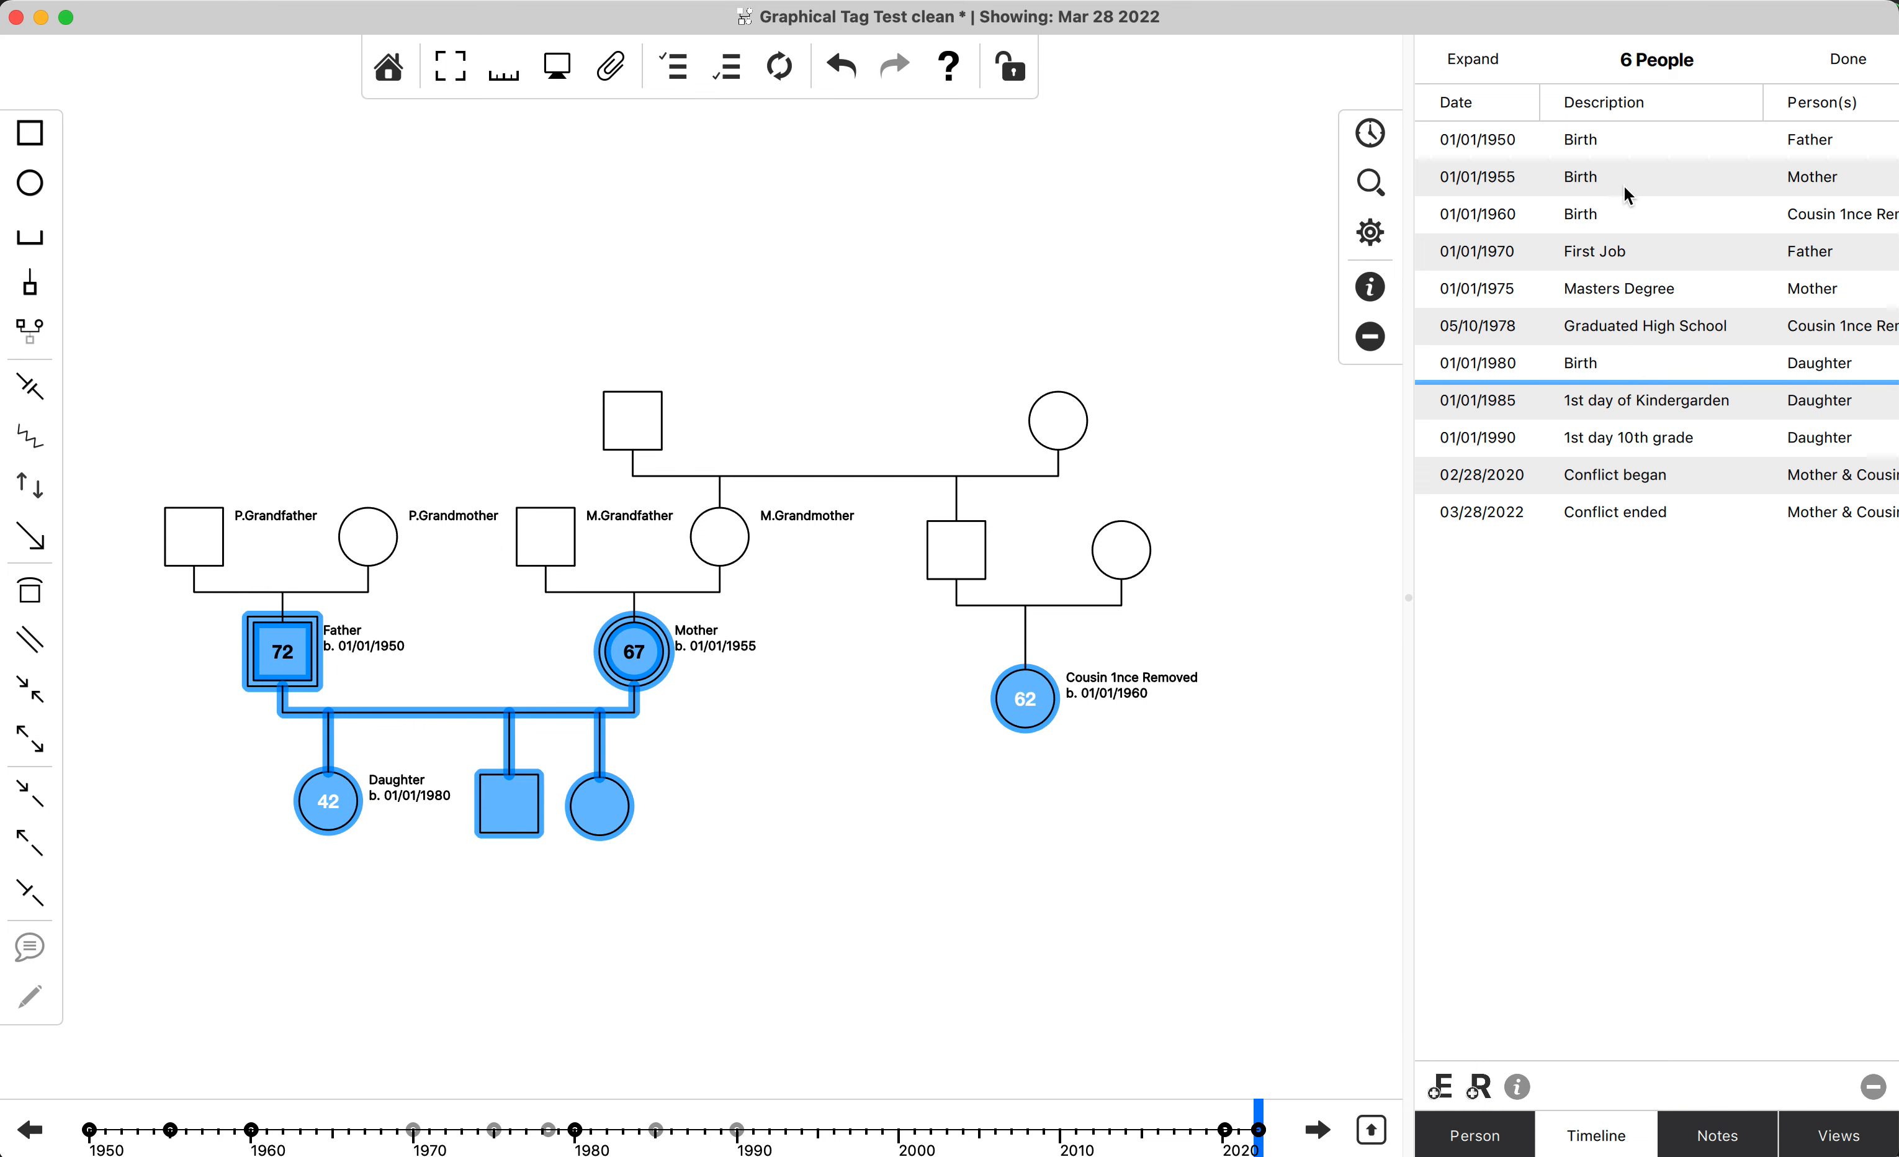
left_click(1015, 711, "super")
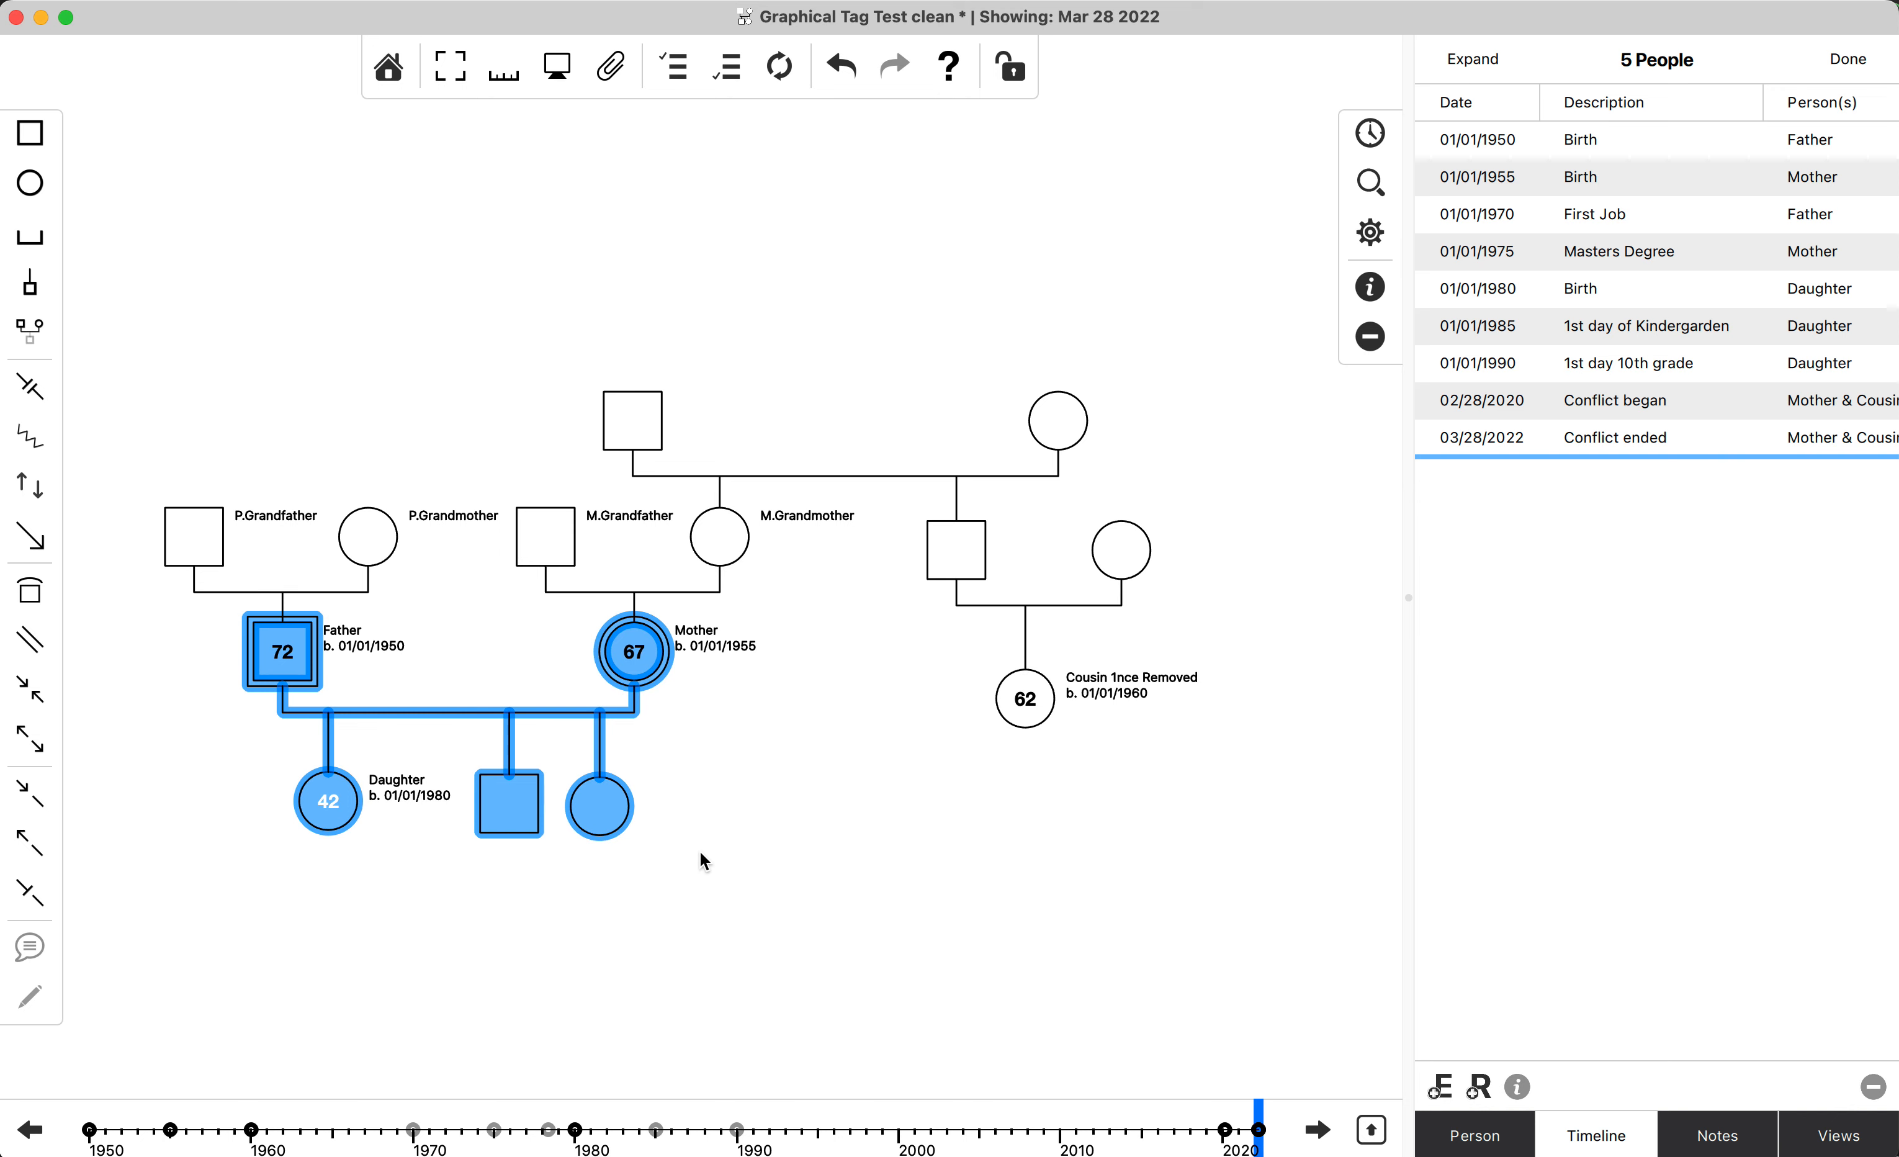
left_click(745, 849)
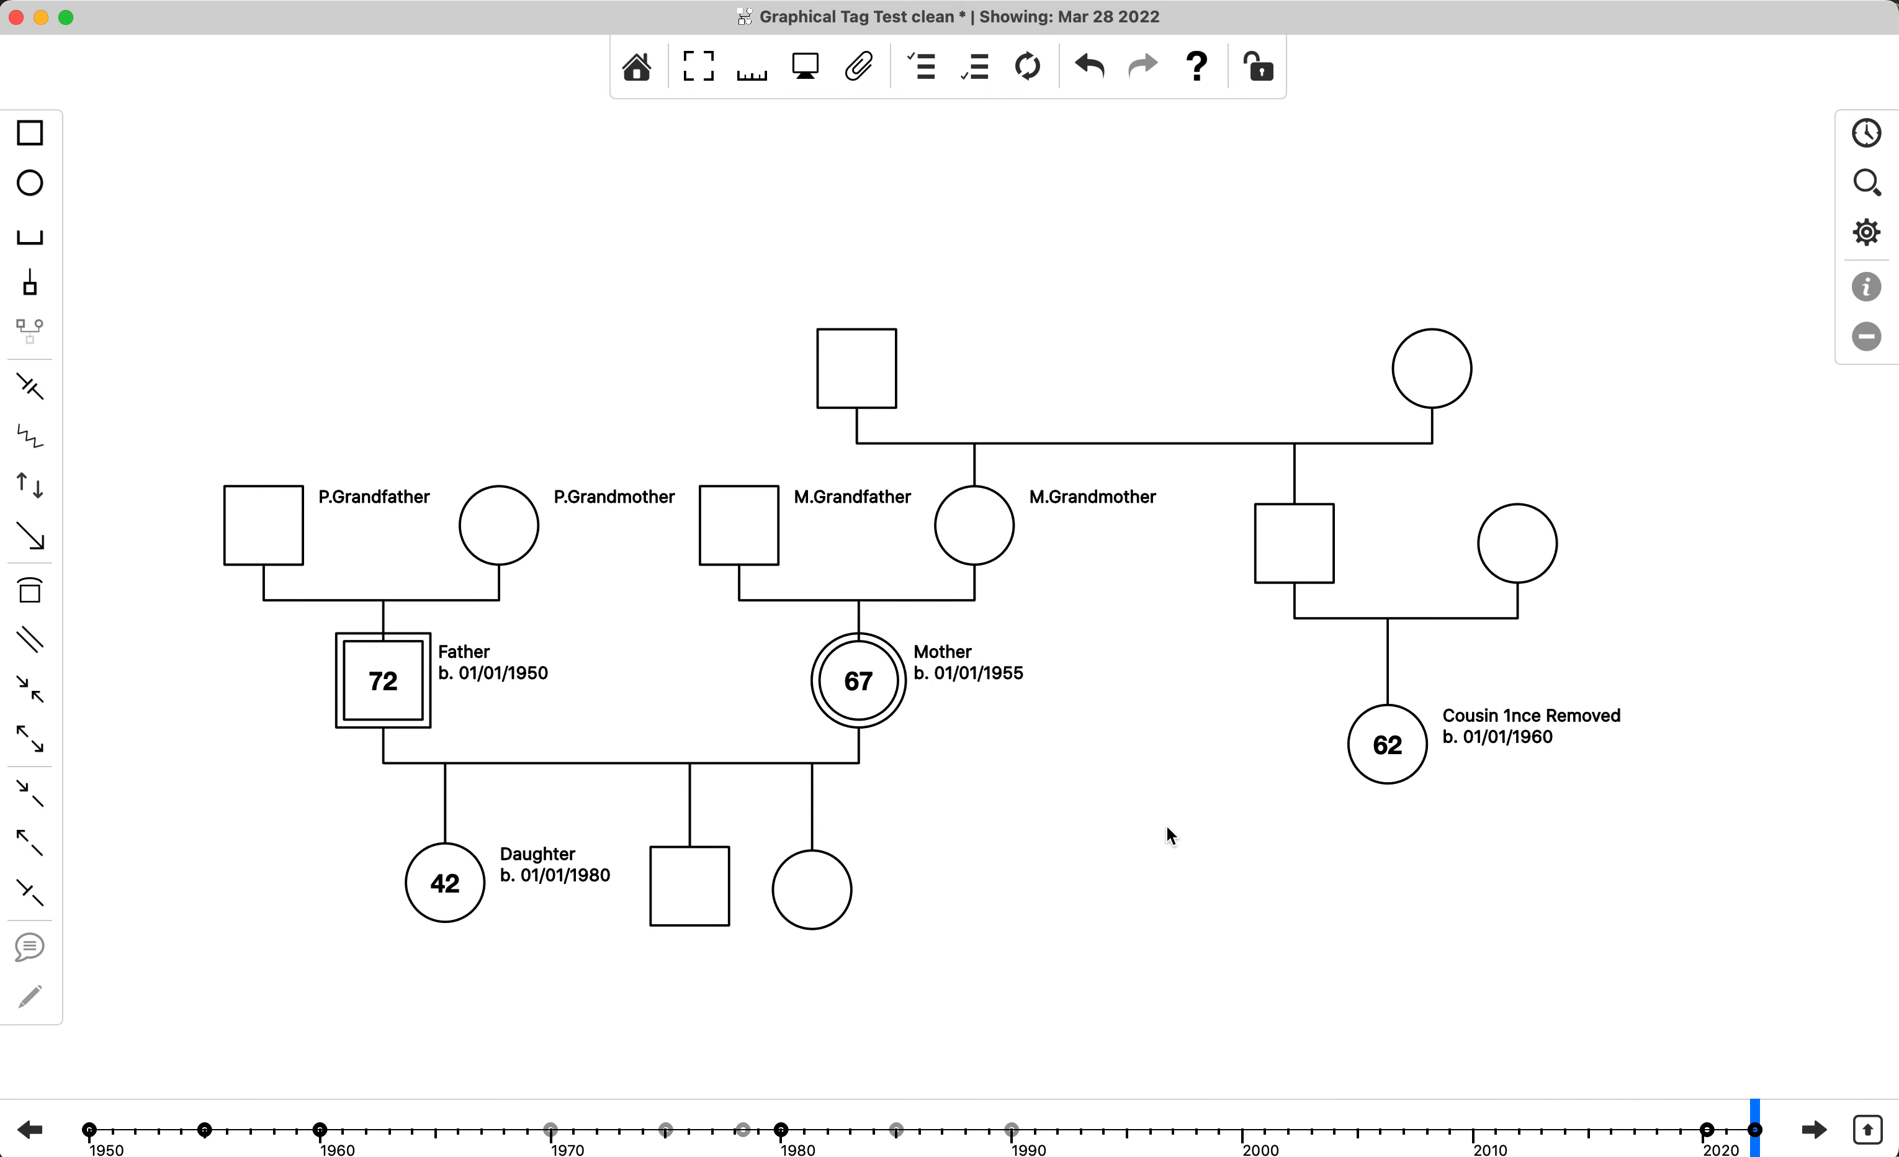
View the combined timeline of the Father, Mother, two unnamed children, the Cousin and the unnamed woman in the top generation, then deselect them.
left_click(412, 697)
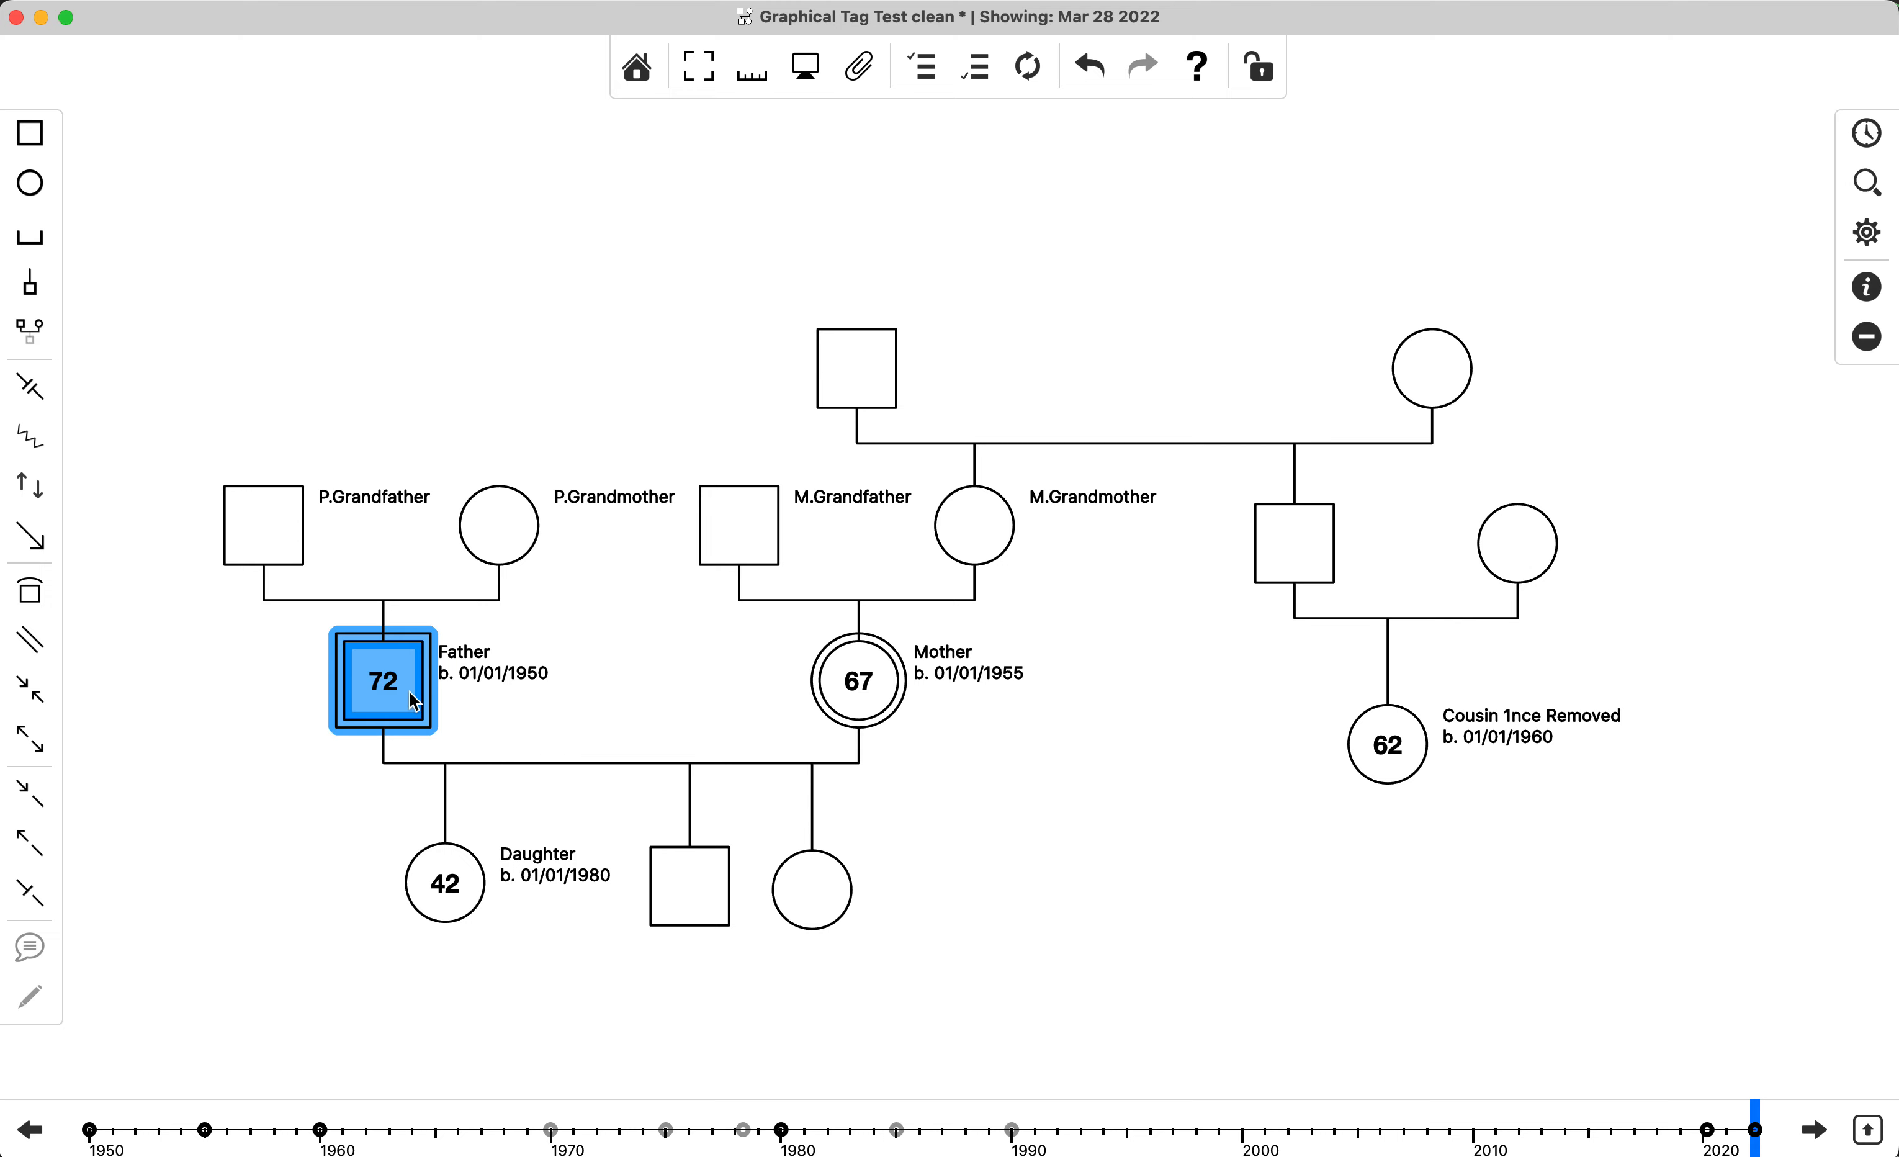
left_click(681, 885, "super")
left_click(787, 895, "super")
left_click(867, 730, "super")
left_click(1372, 750, "super")
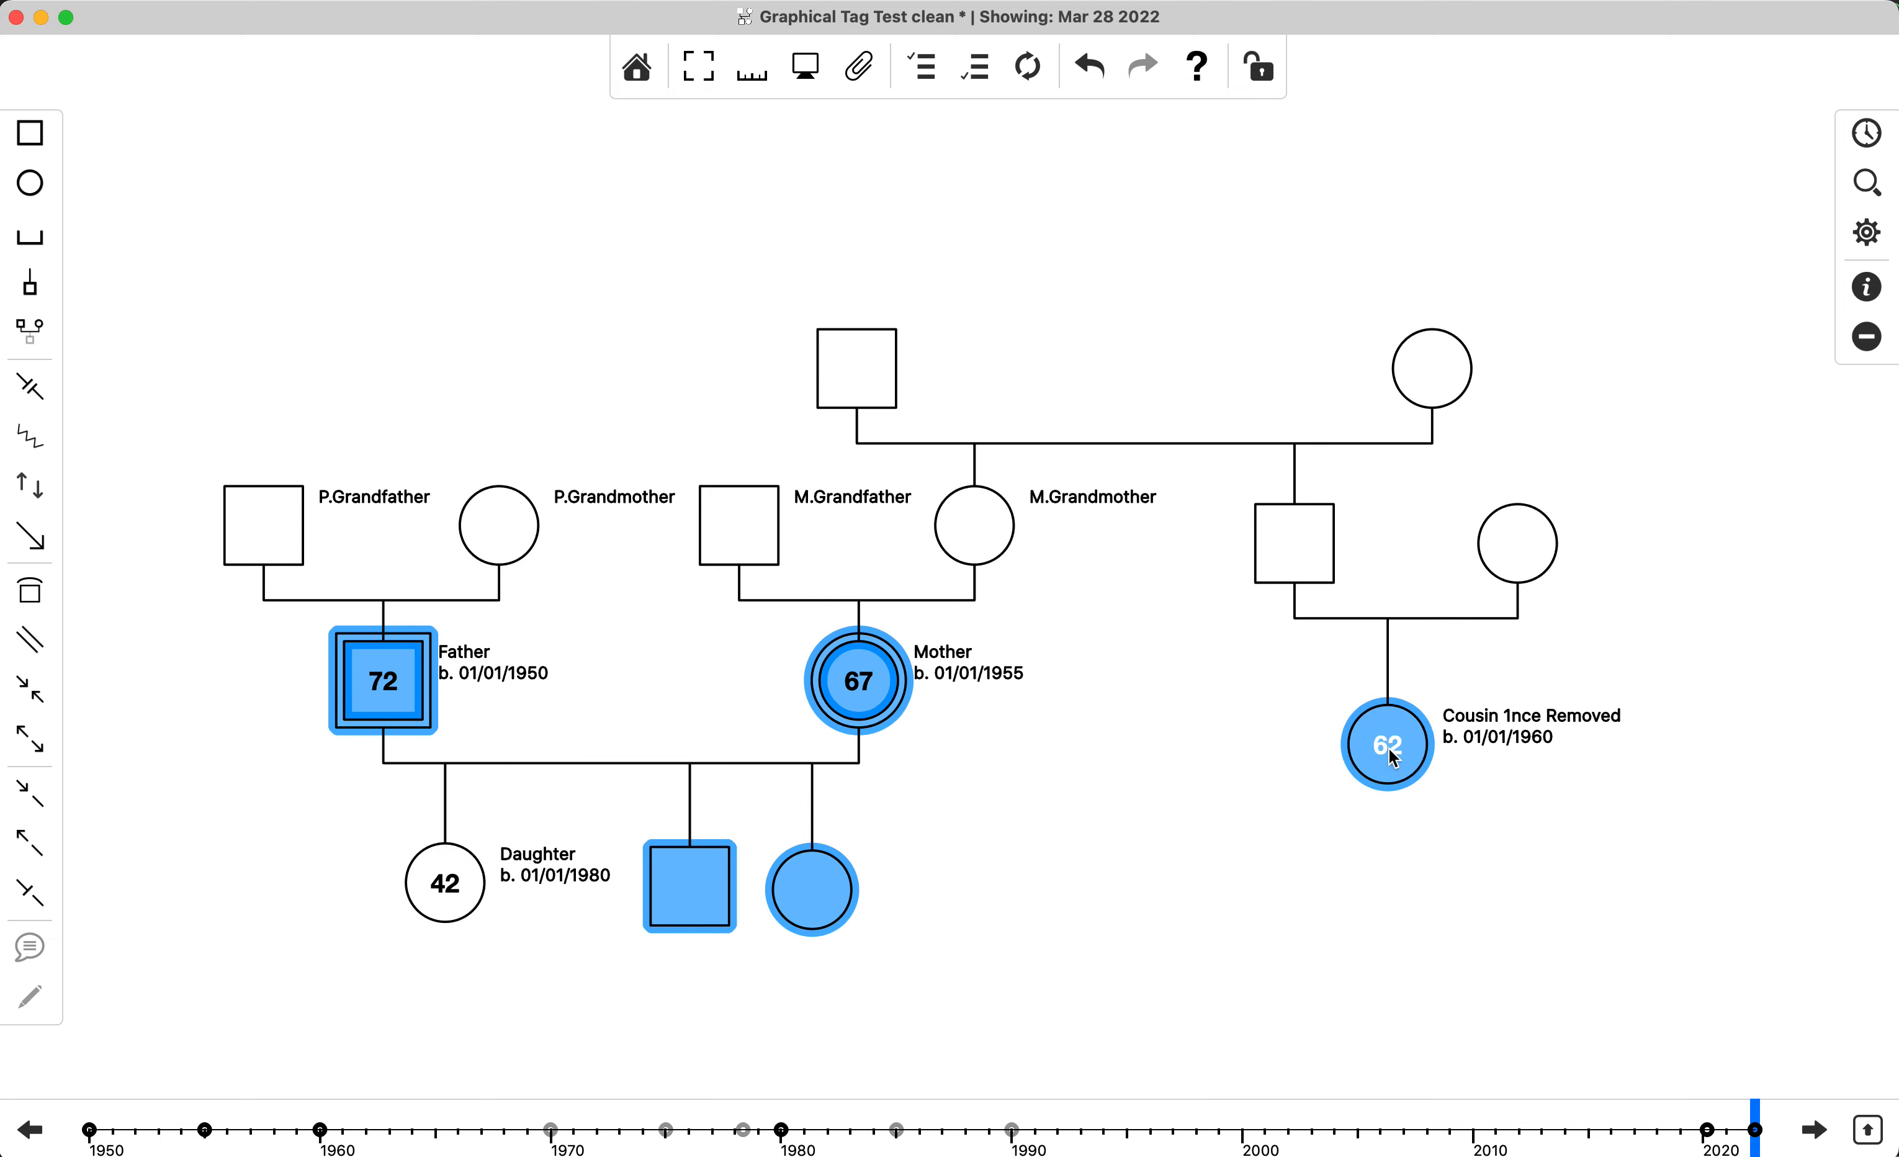
left_click(1446, 376, "super")
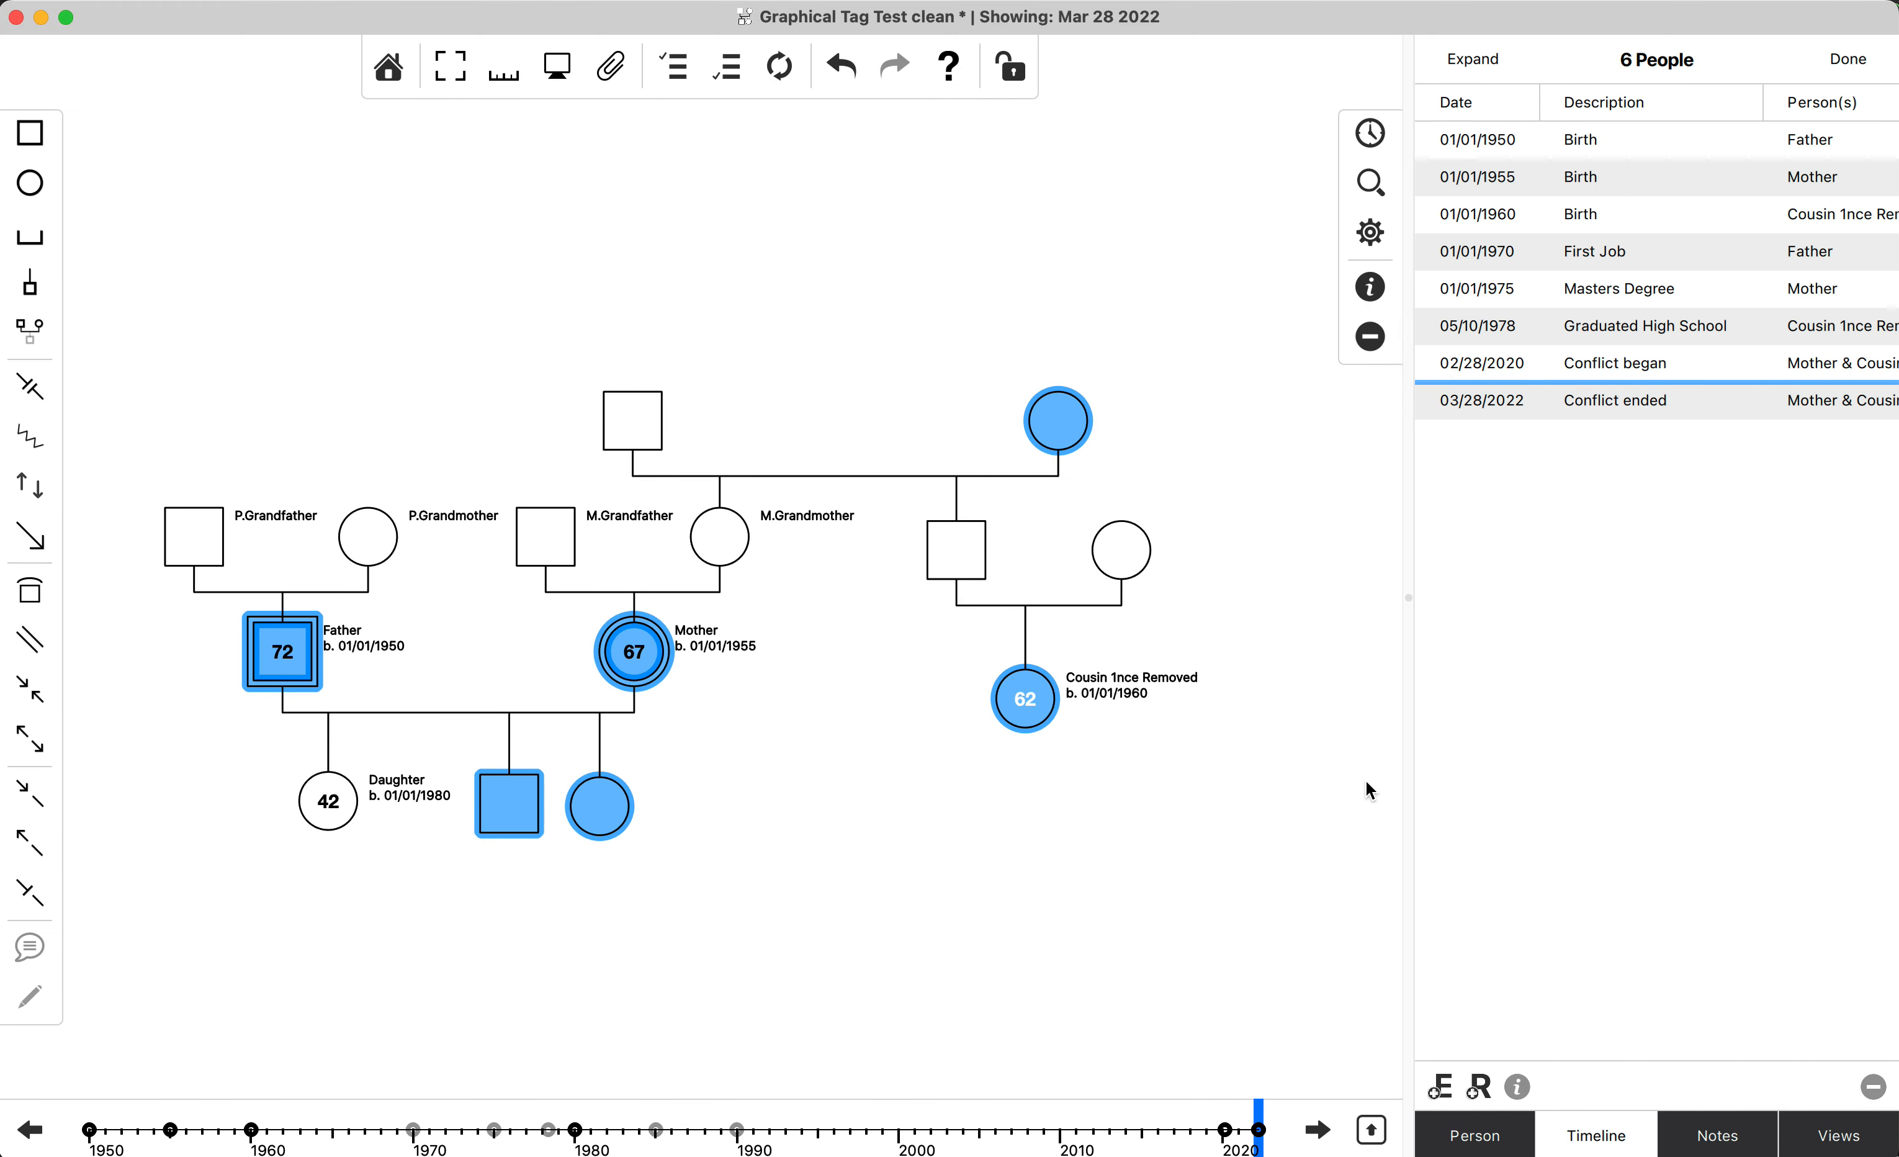
left_click(1166, 873)
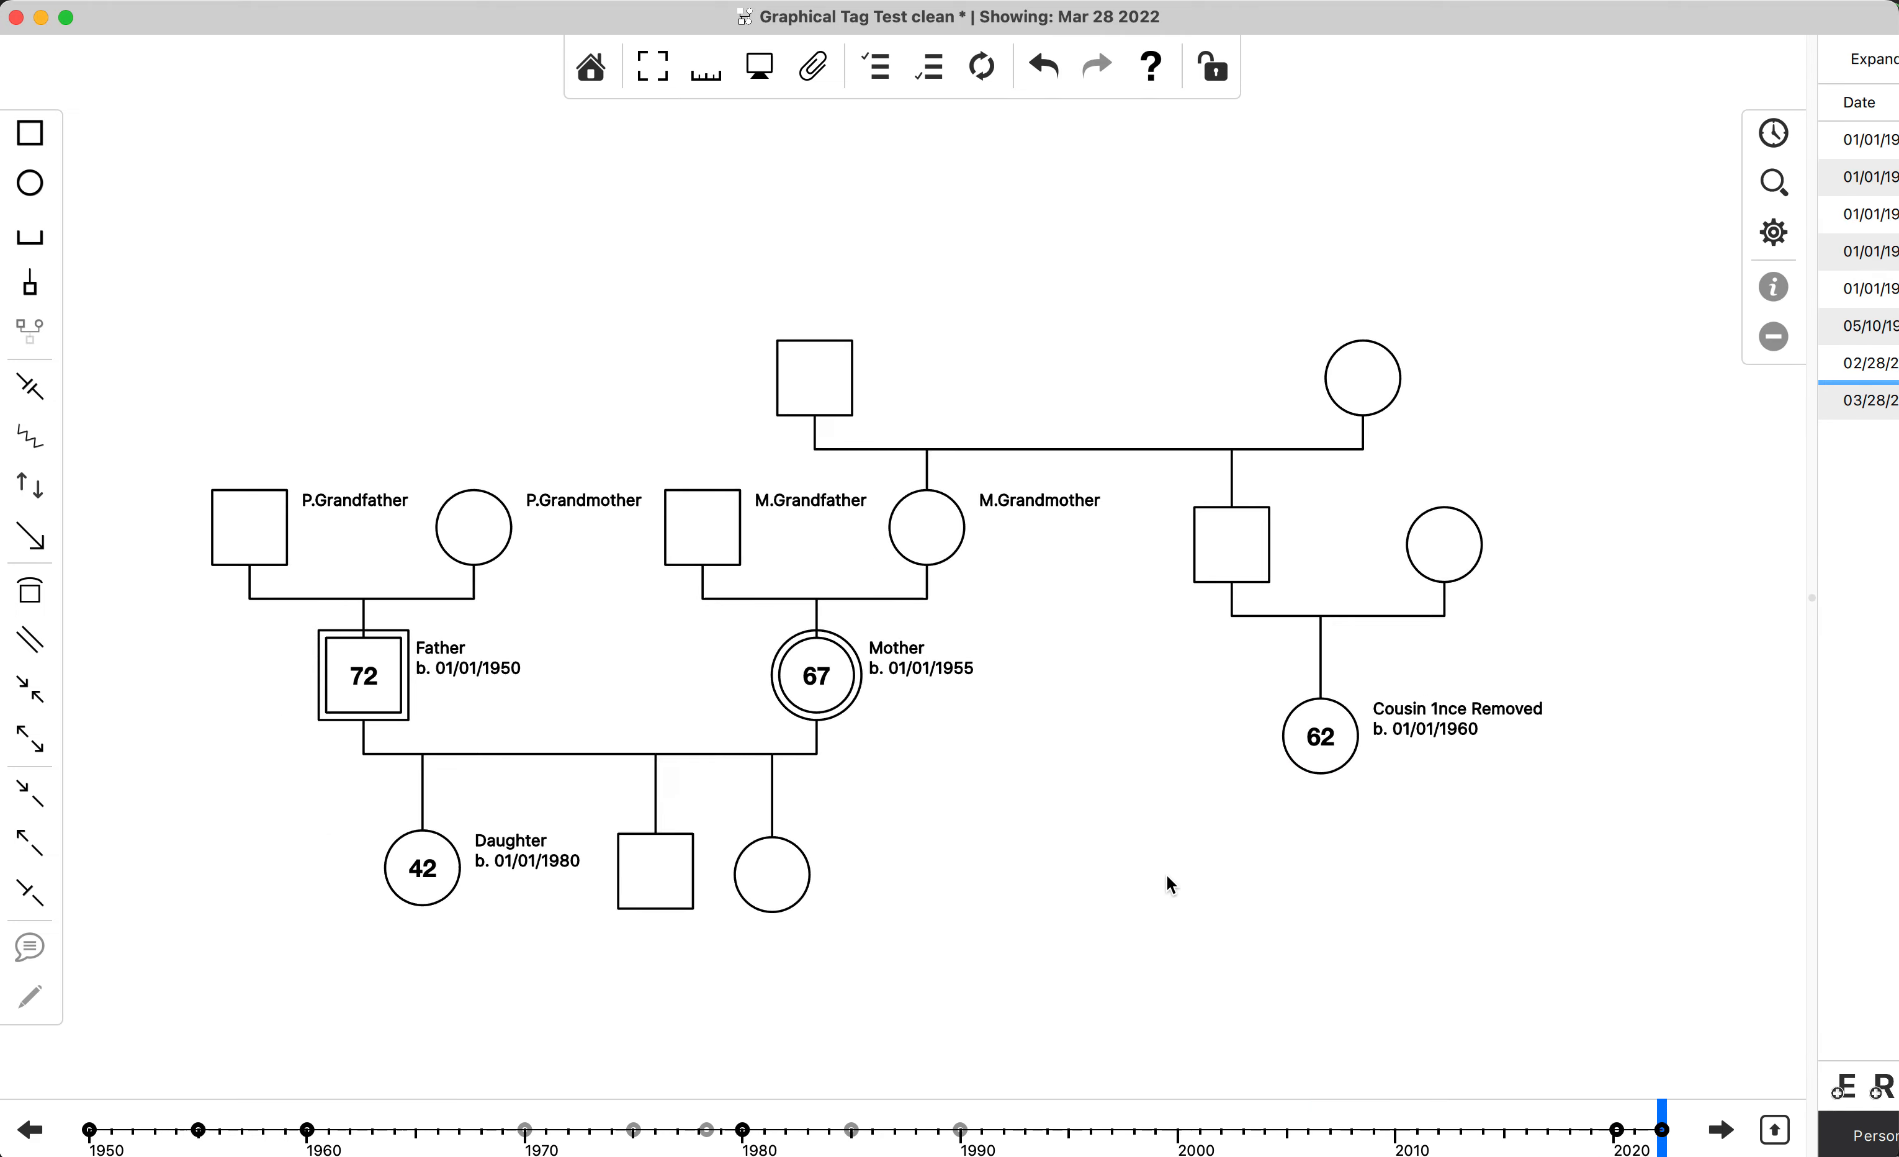
Select the Father, Mother and their three children, select all events in their combined timeline and open the tags of those events.
left_click_drag(1121, 964, 284, 662)
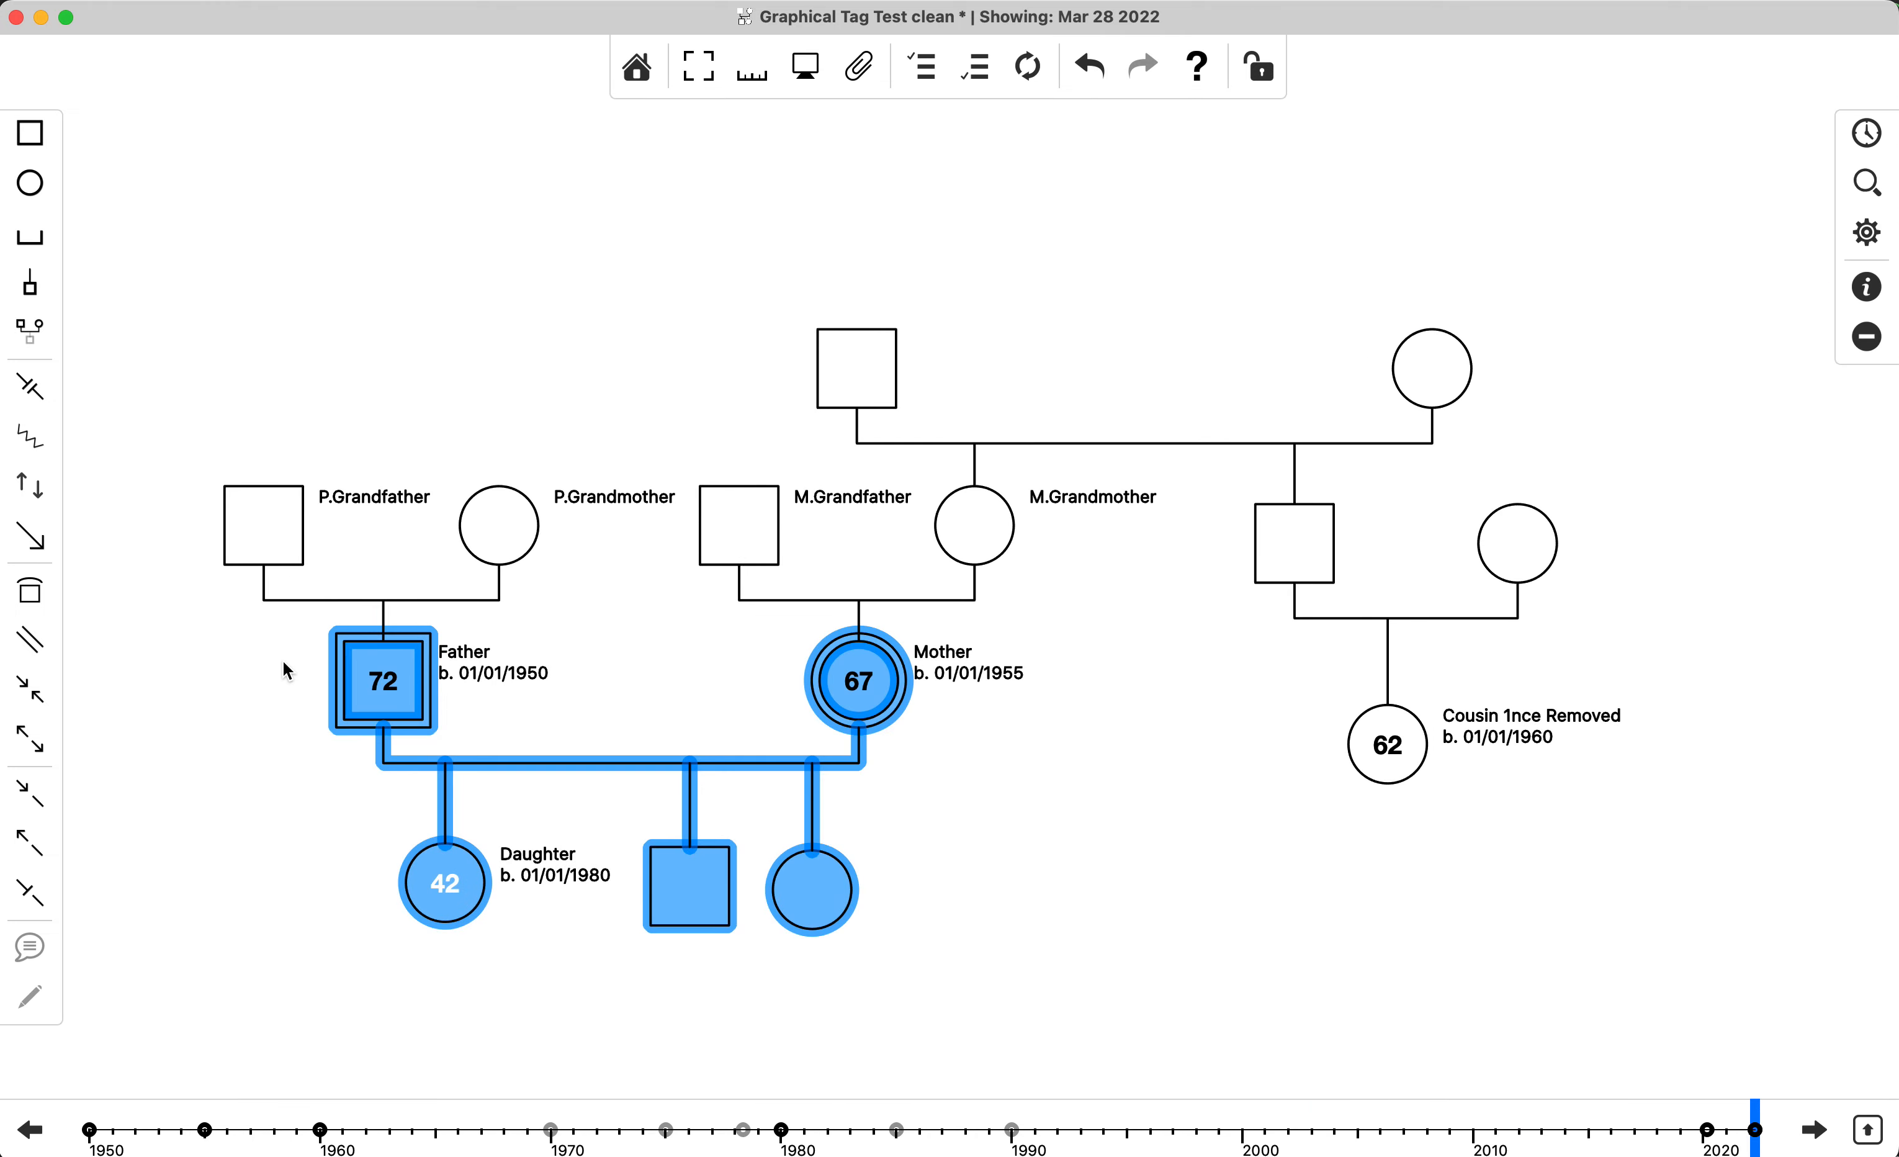
key("super+i")
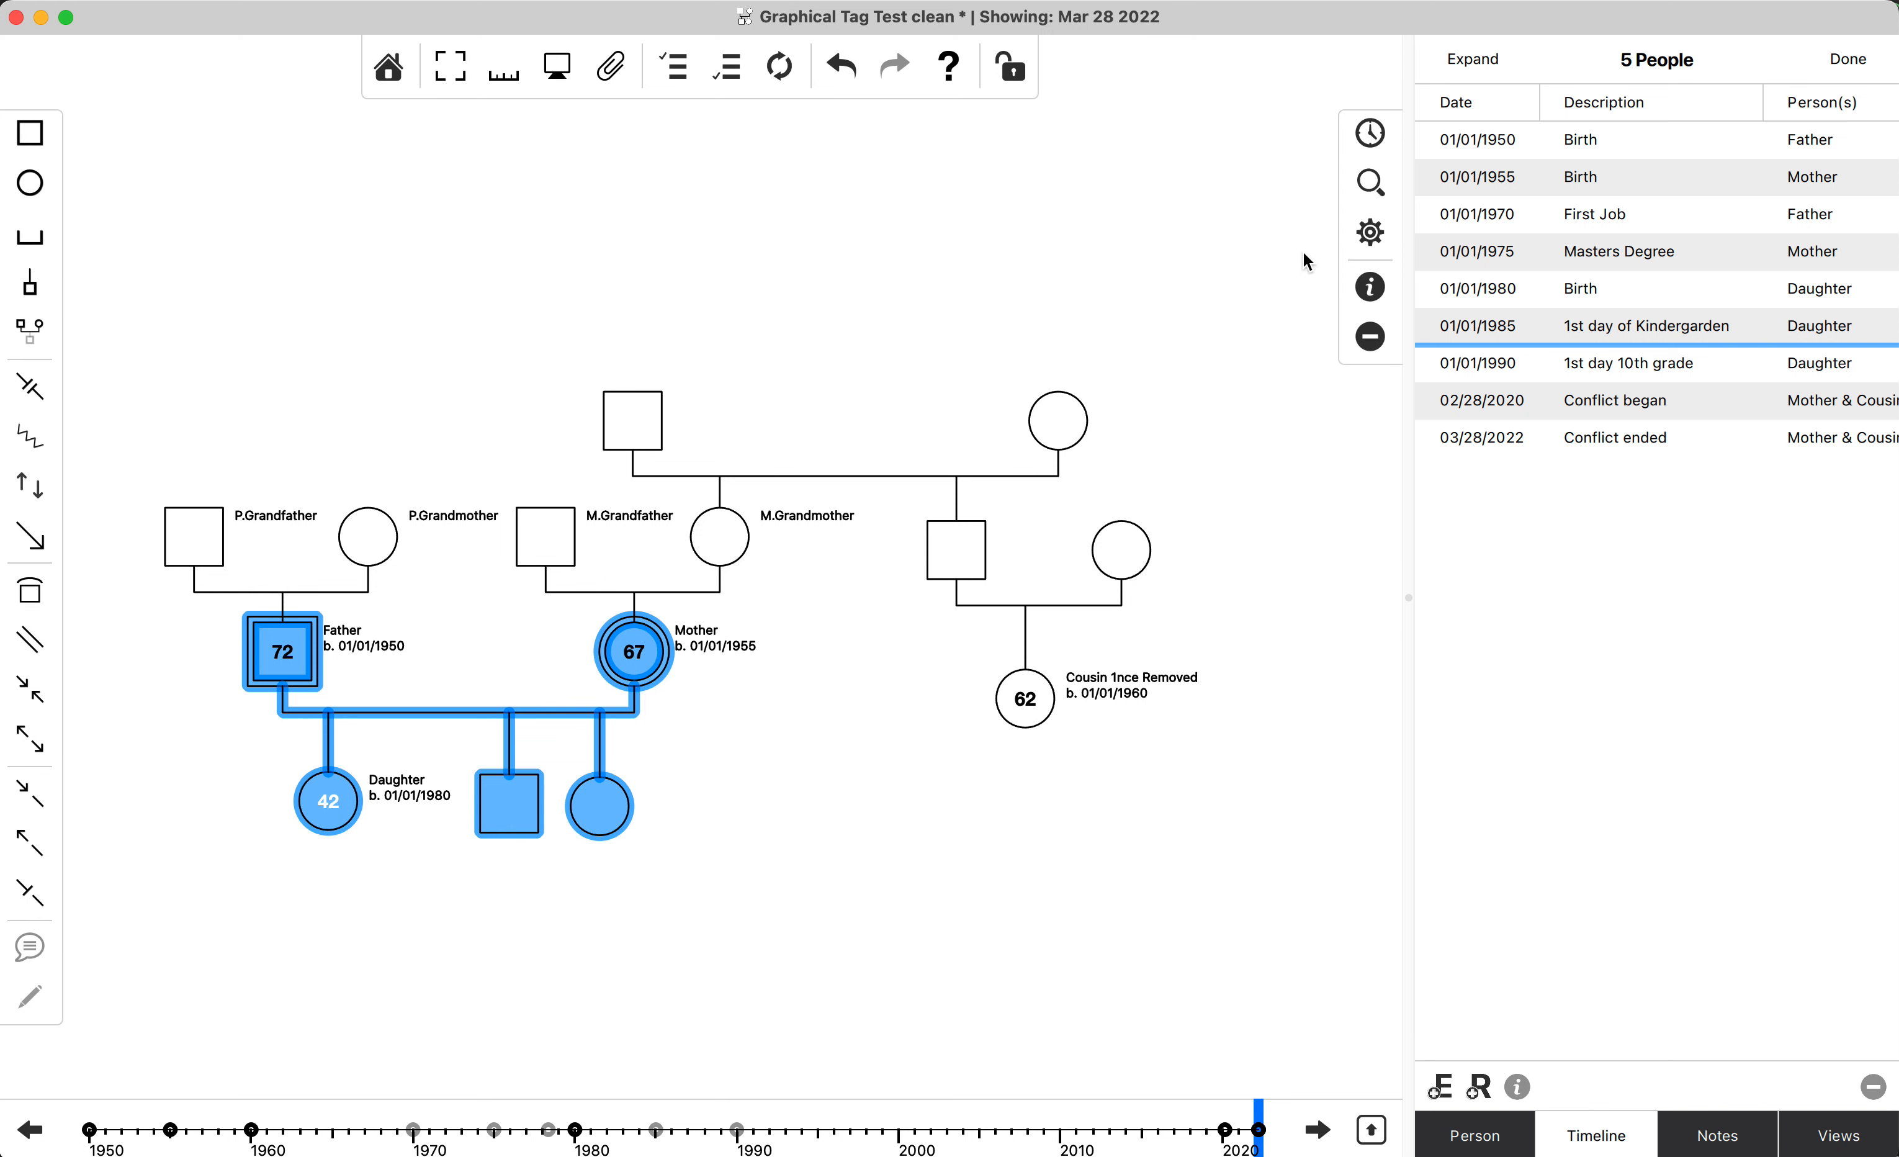
left_click(1628, 144)
left_click(1611, 438, "shift")
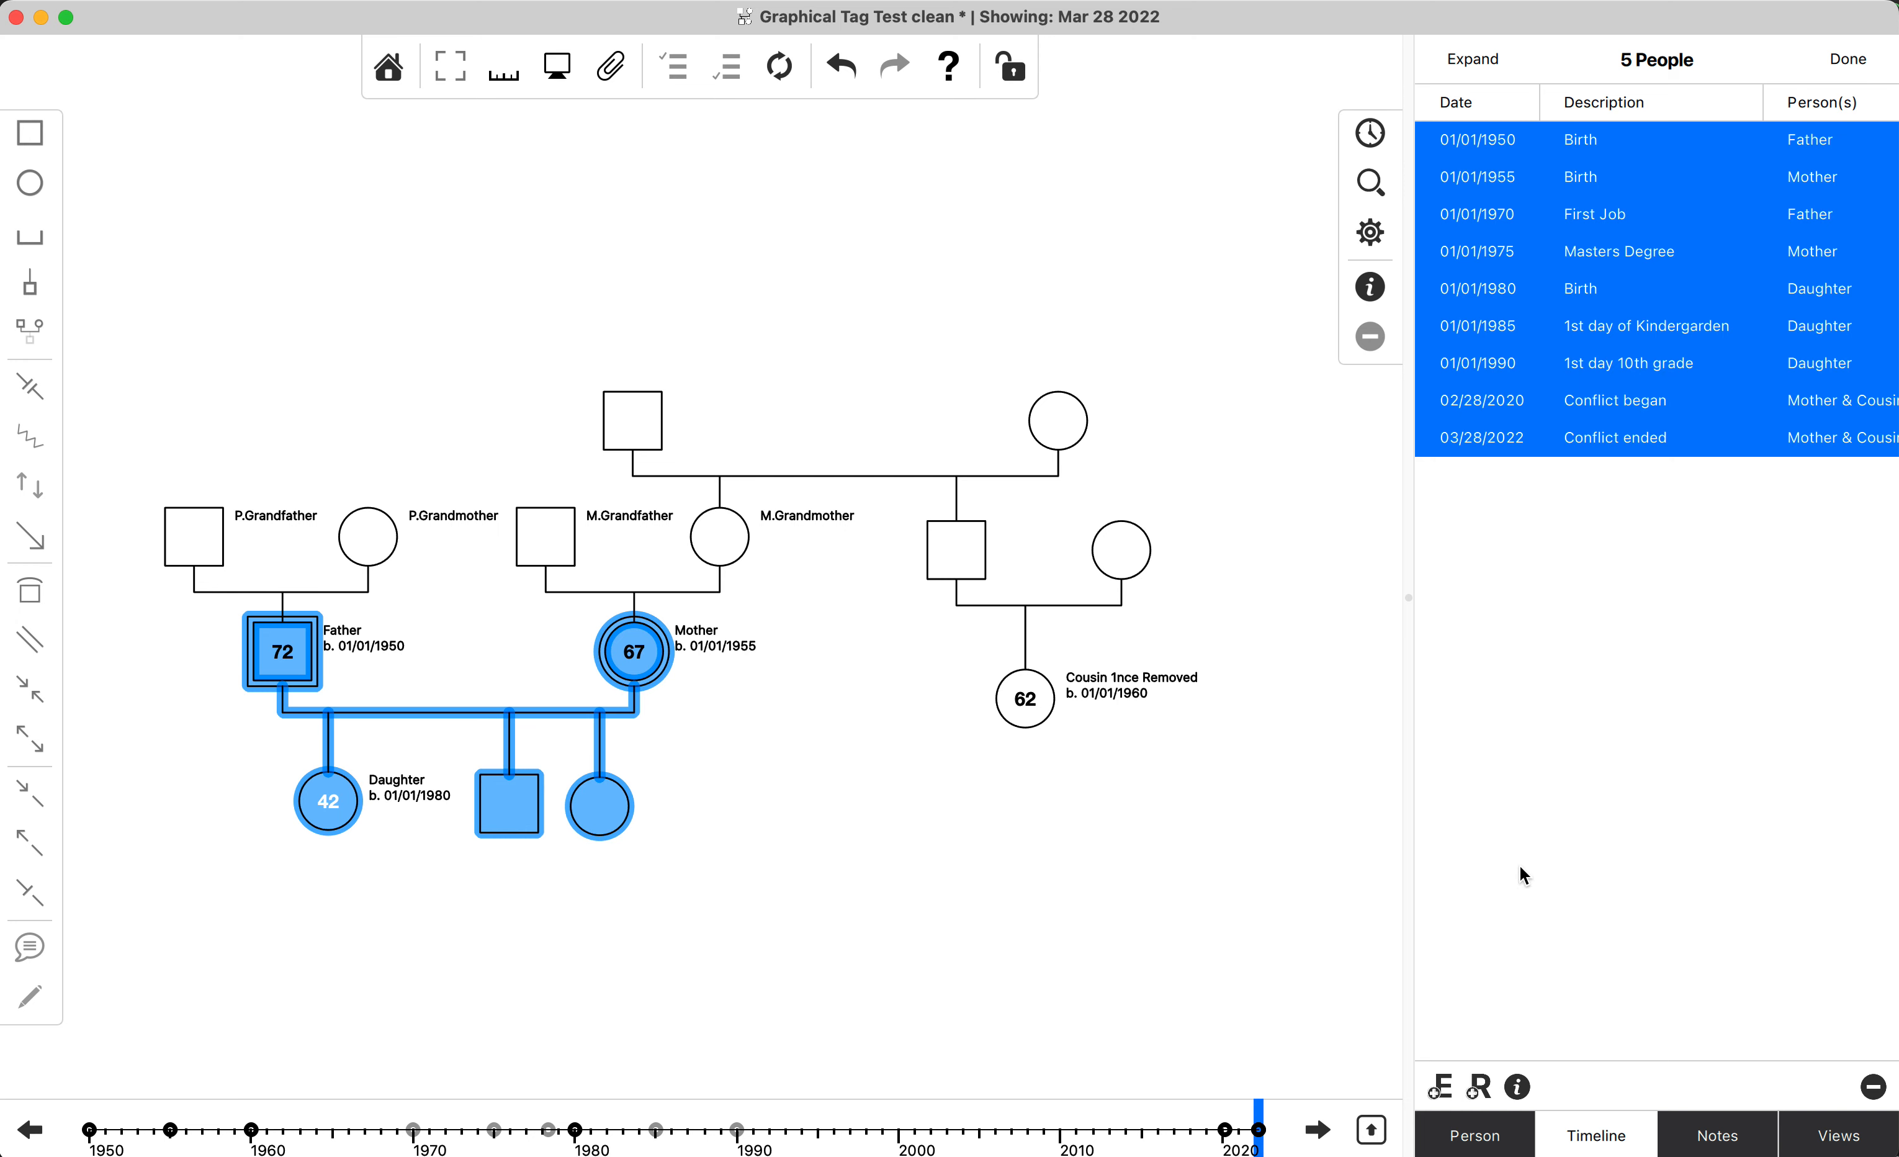
left_click(1511, 1089)
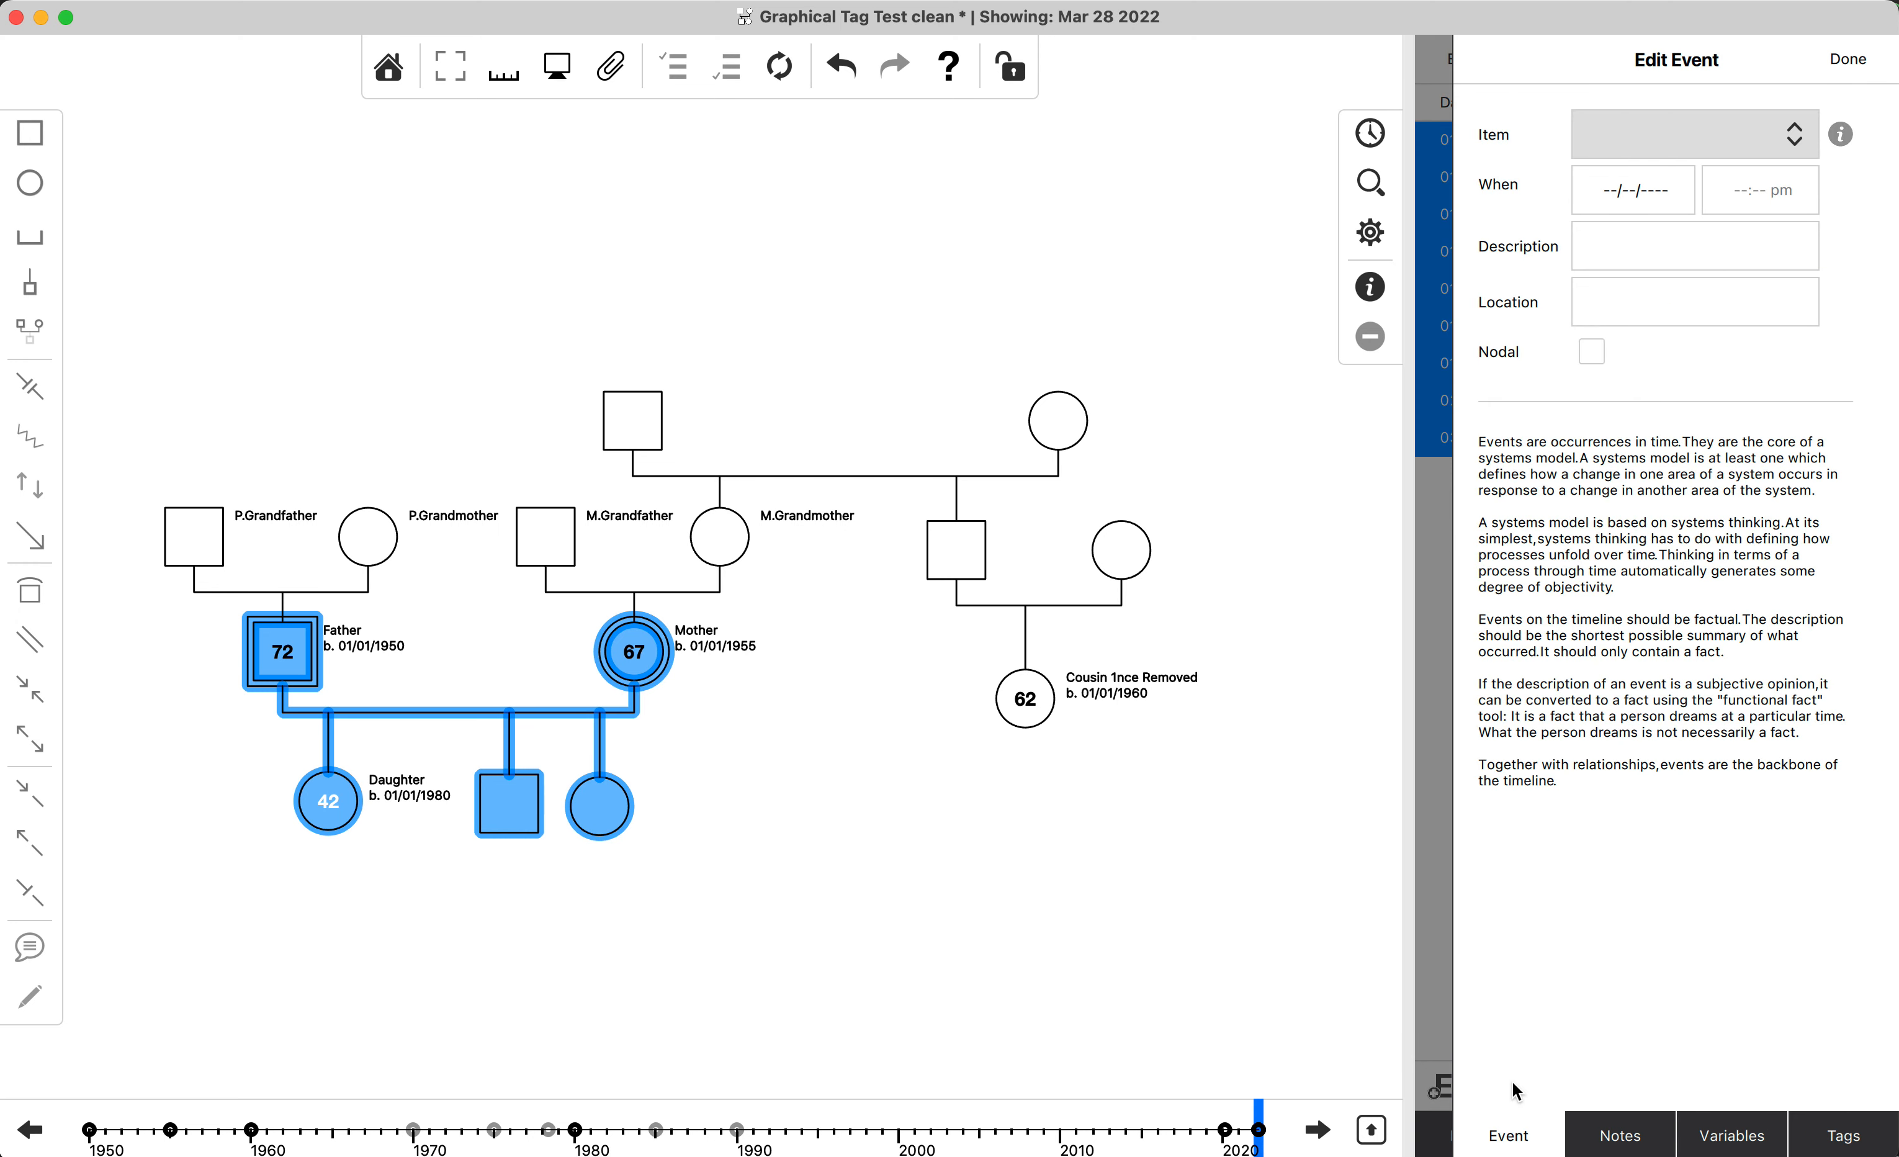
left_click(1844, 1134)
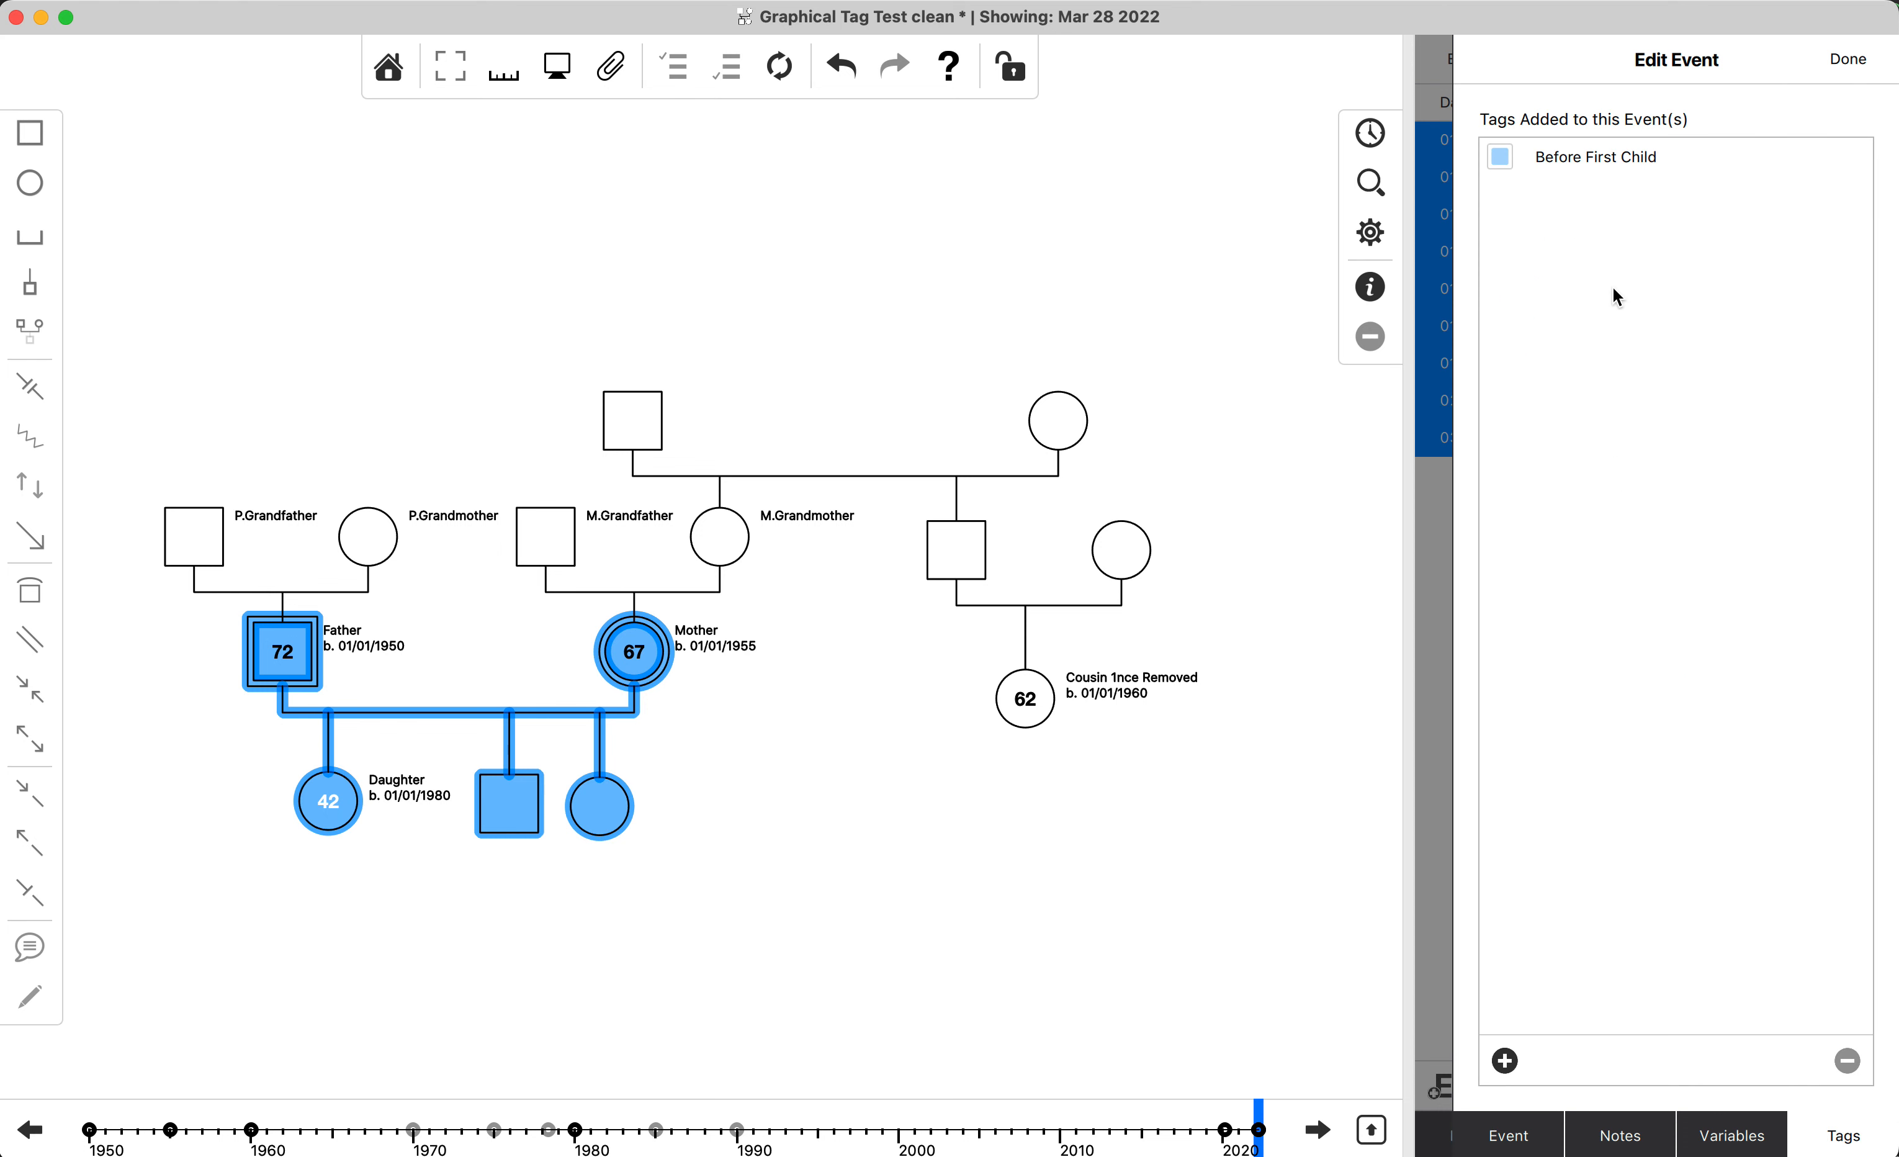
Create a new event tag named "Nuclear Family".
left_click(1504, 1061)
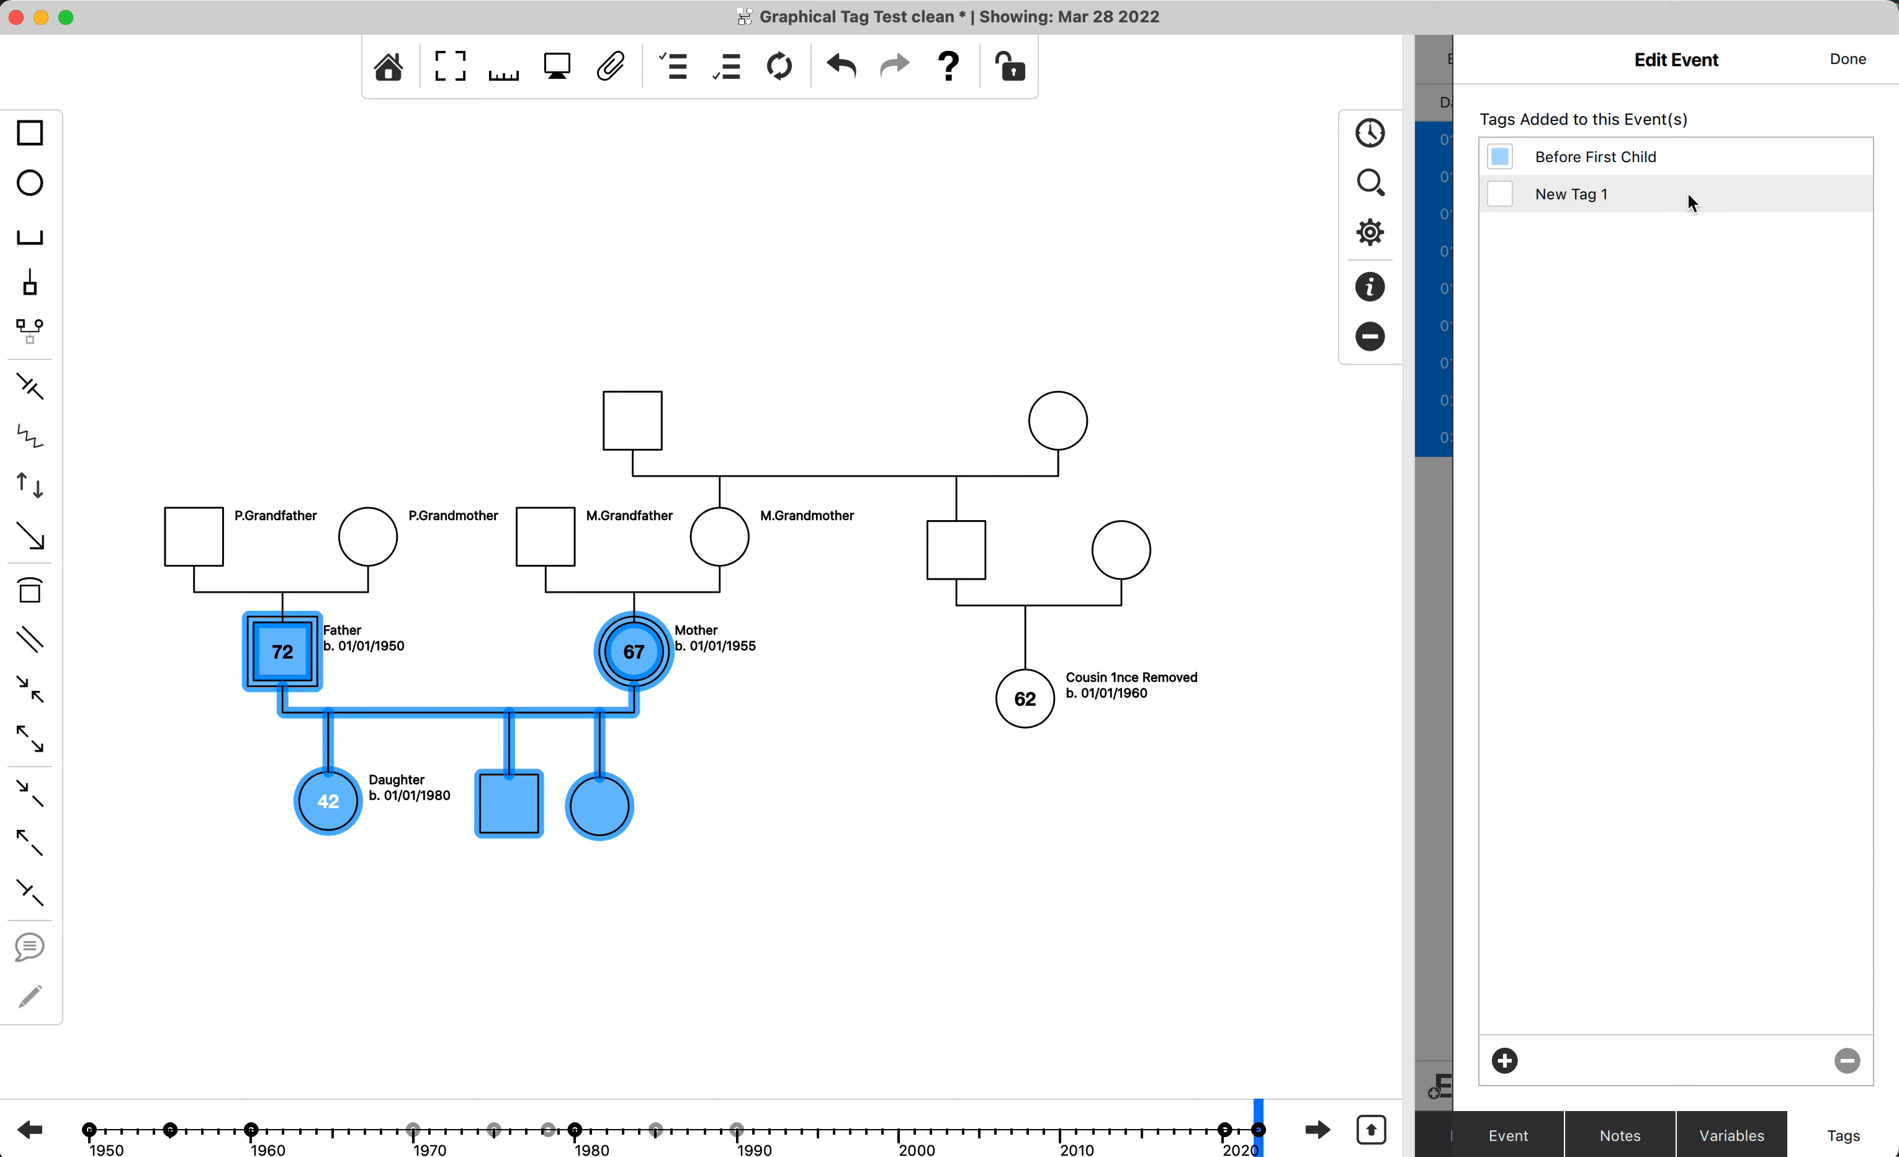
double_click(1590, 195)
type("Nuckle")
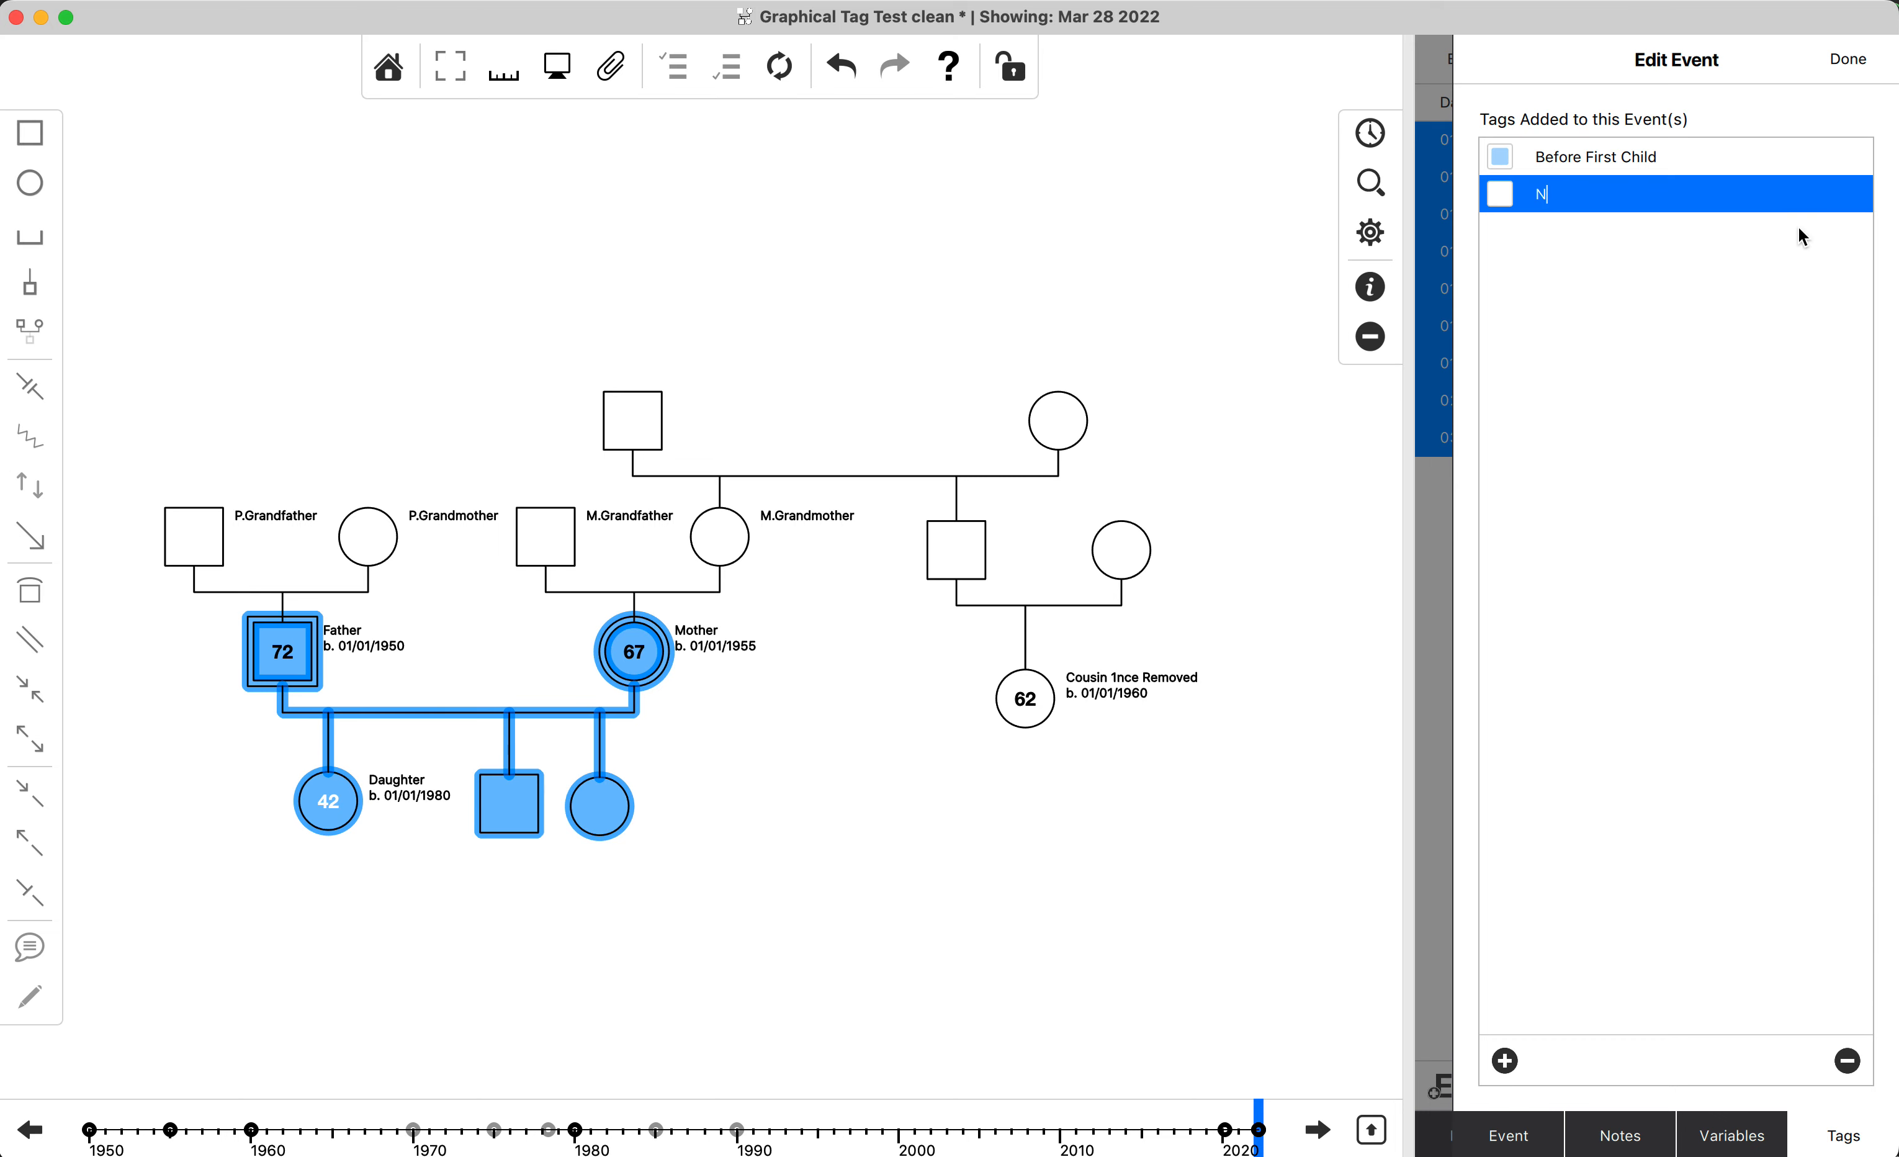
key("BackSpace")
key("BackSpace")
key("BackSpace")
type("lear Family")
left_click(1598, 215)
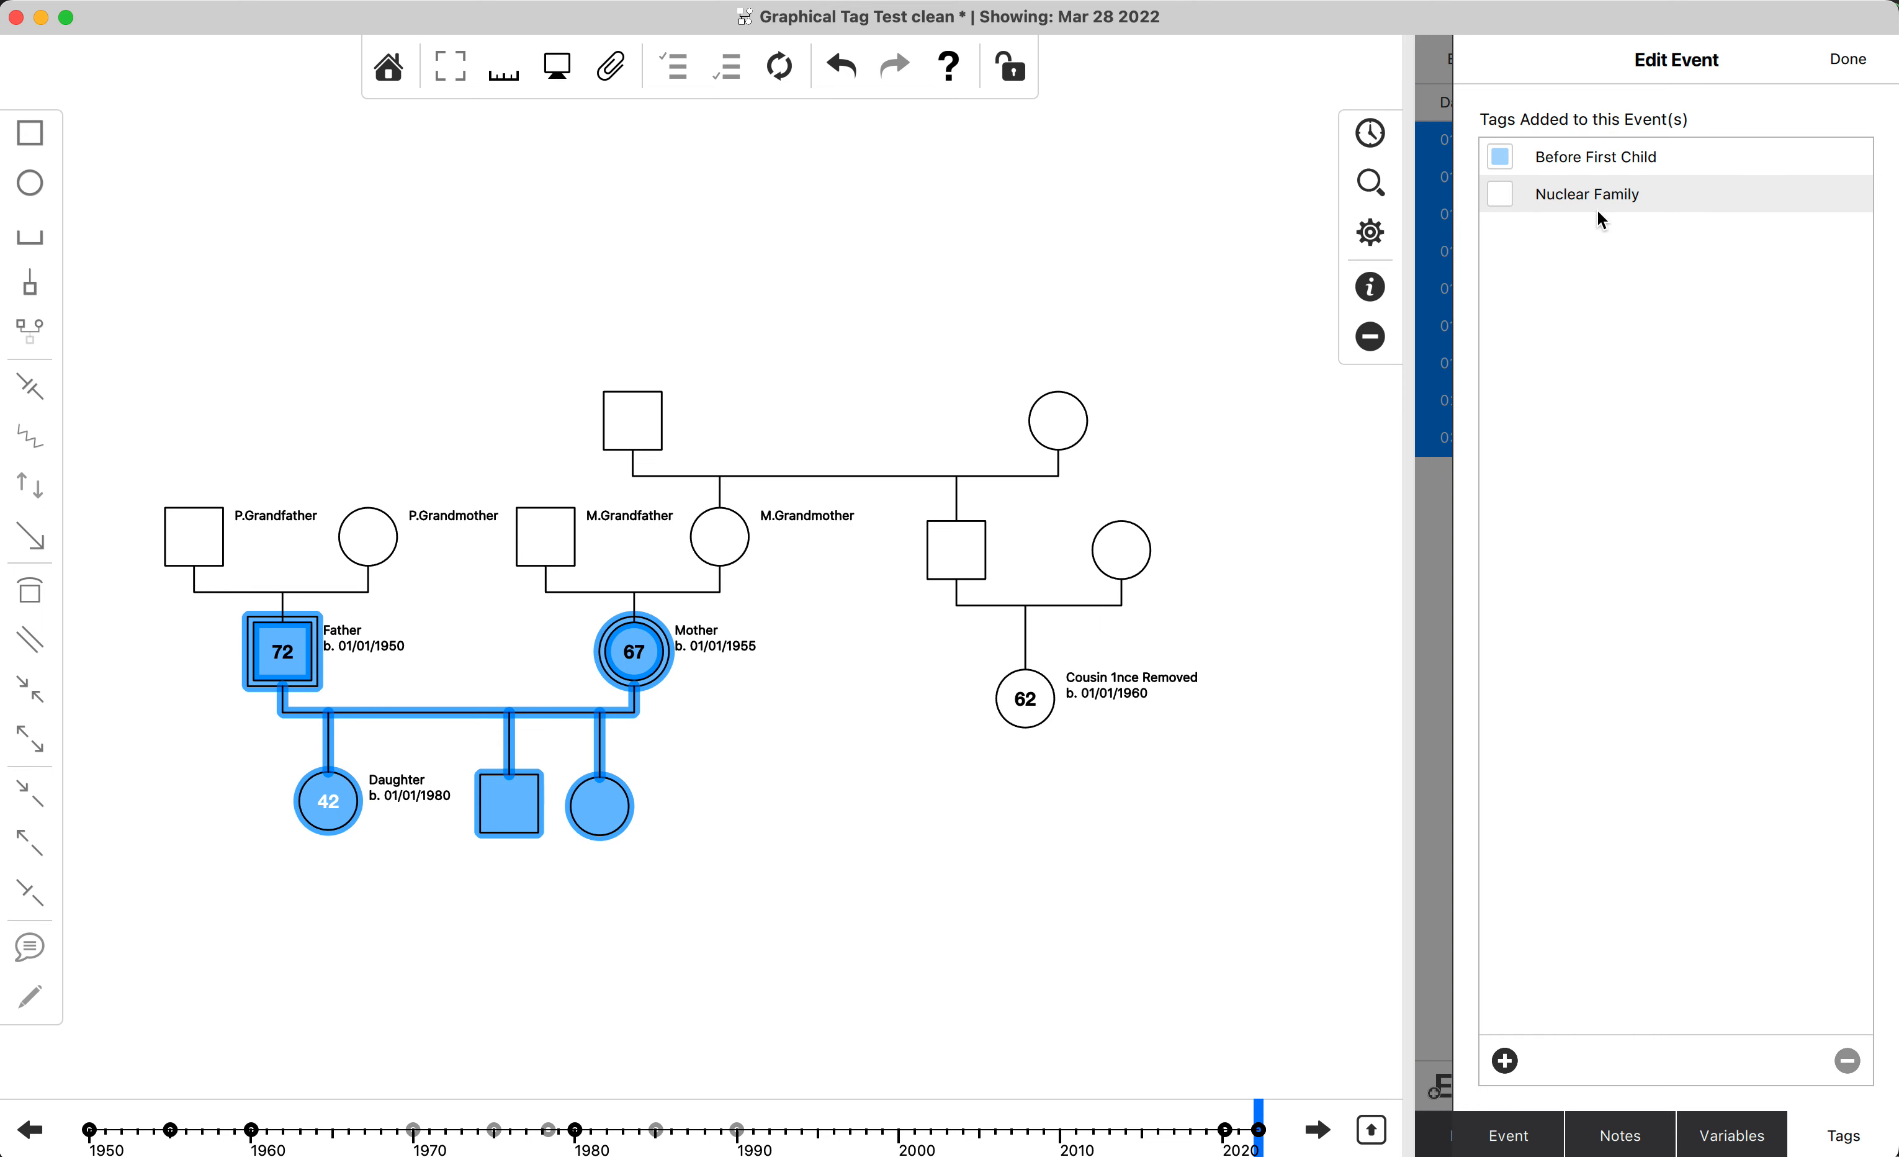
Apply the Nuclear Family tag to all the selected events, finish editing them and clear the diagram selection.
left_click(1514, 206)
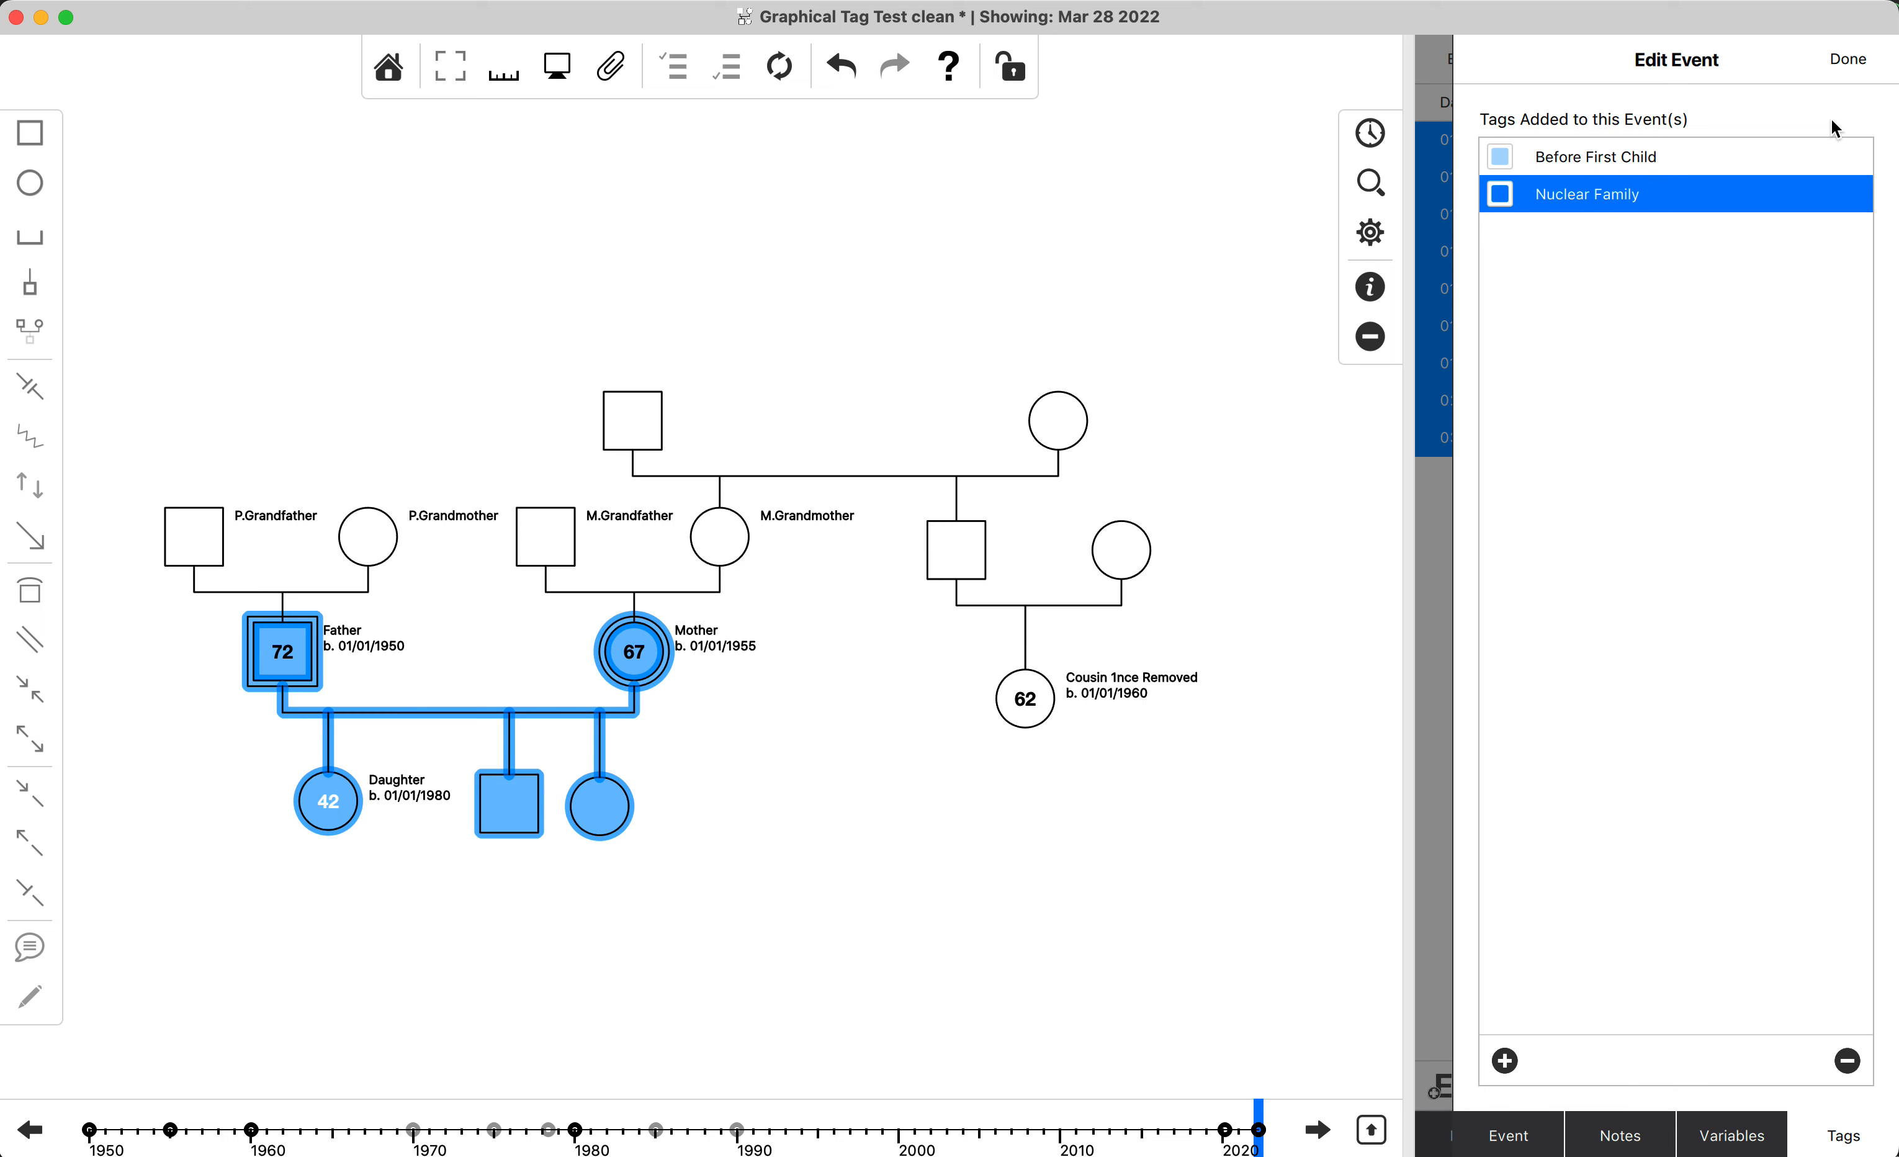
left_click(1860, 62)
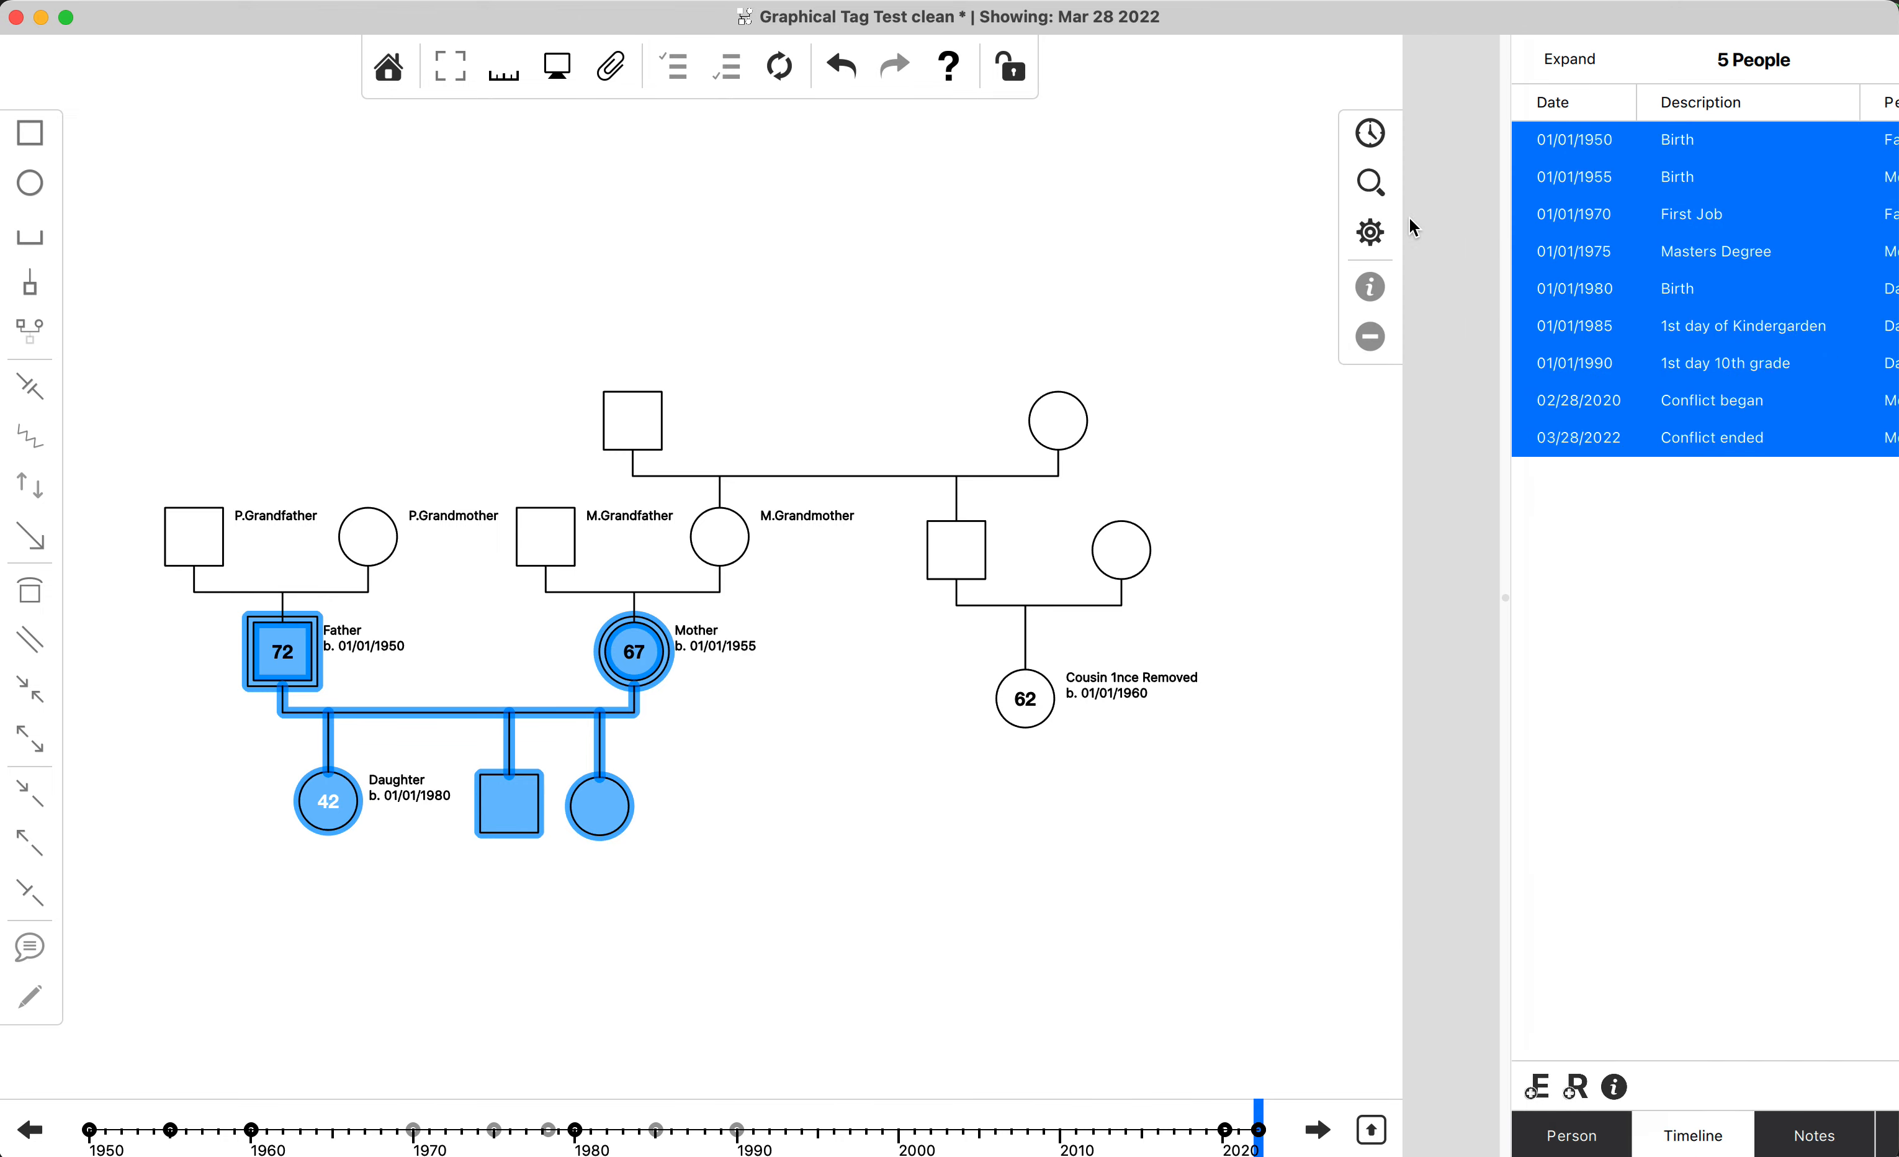
left_click(1320, 742)
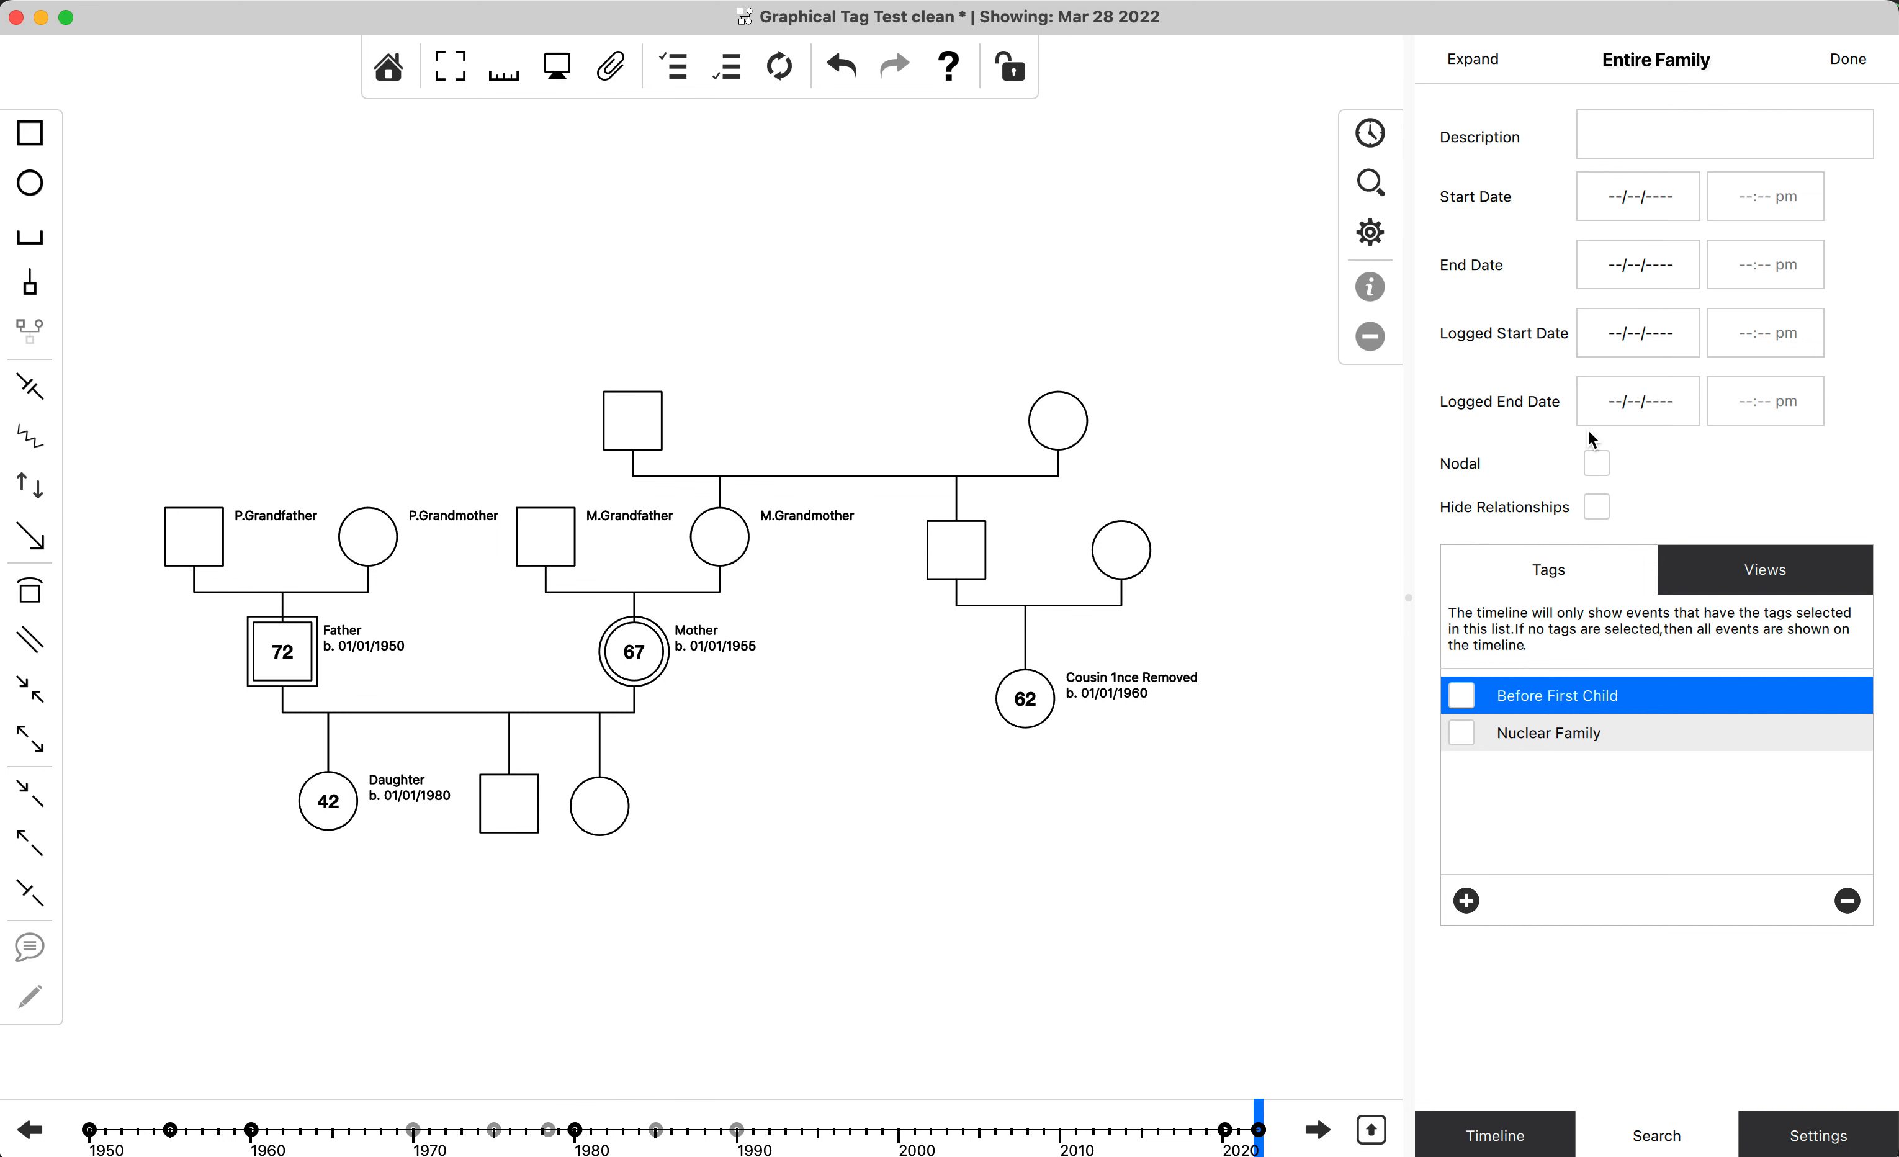
Toggle the Nuclear Family tag filter on and off to compare the timelines, leaving the filter on.
left_click(1463, 740)
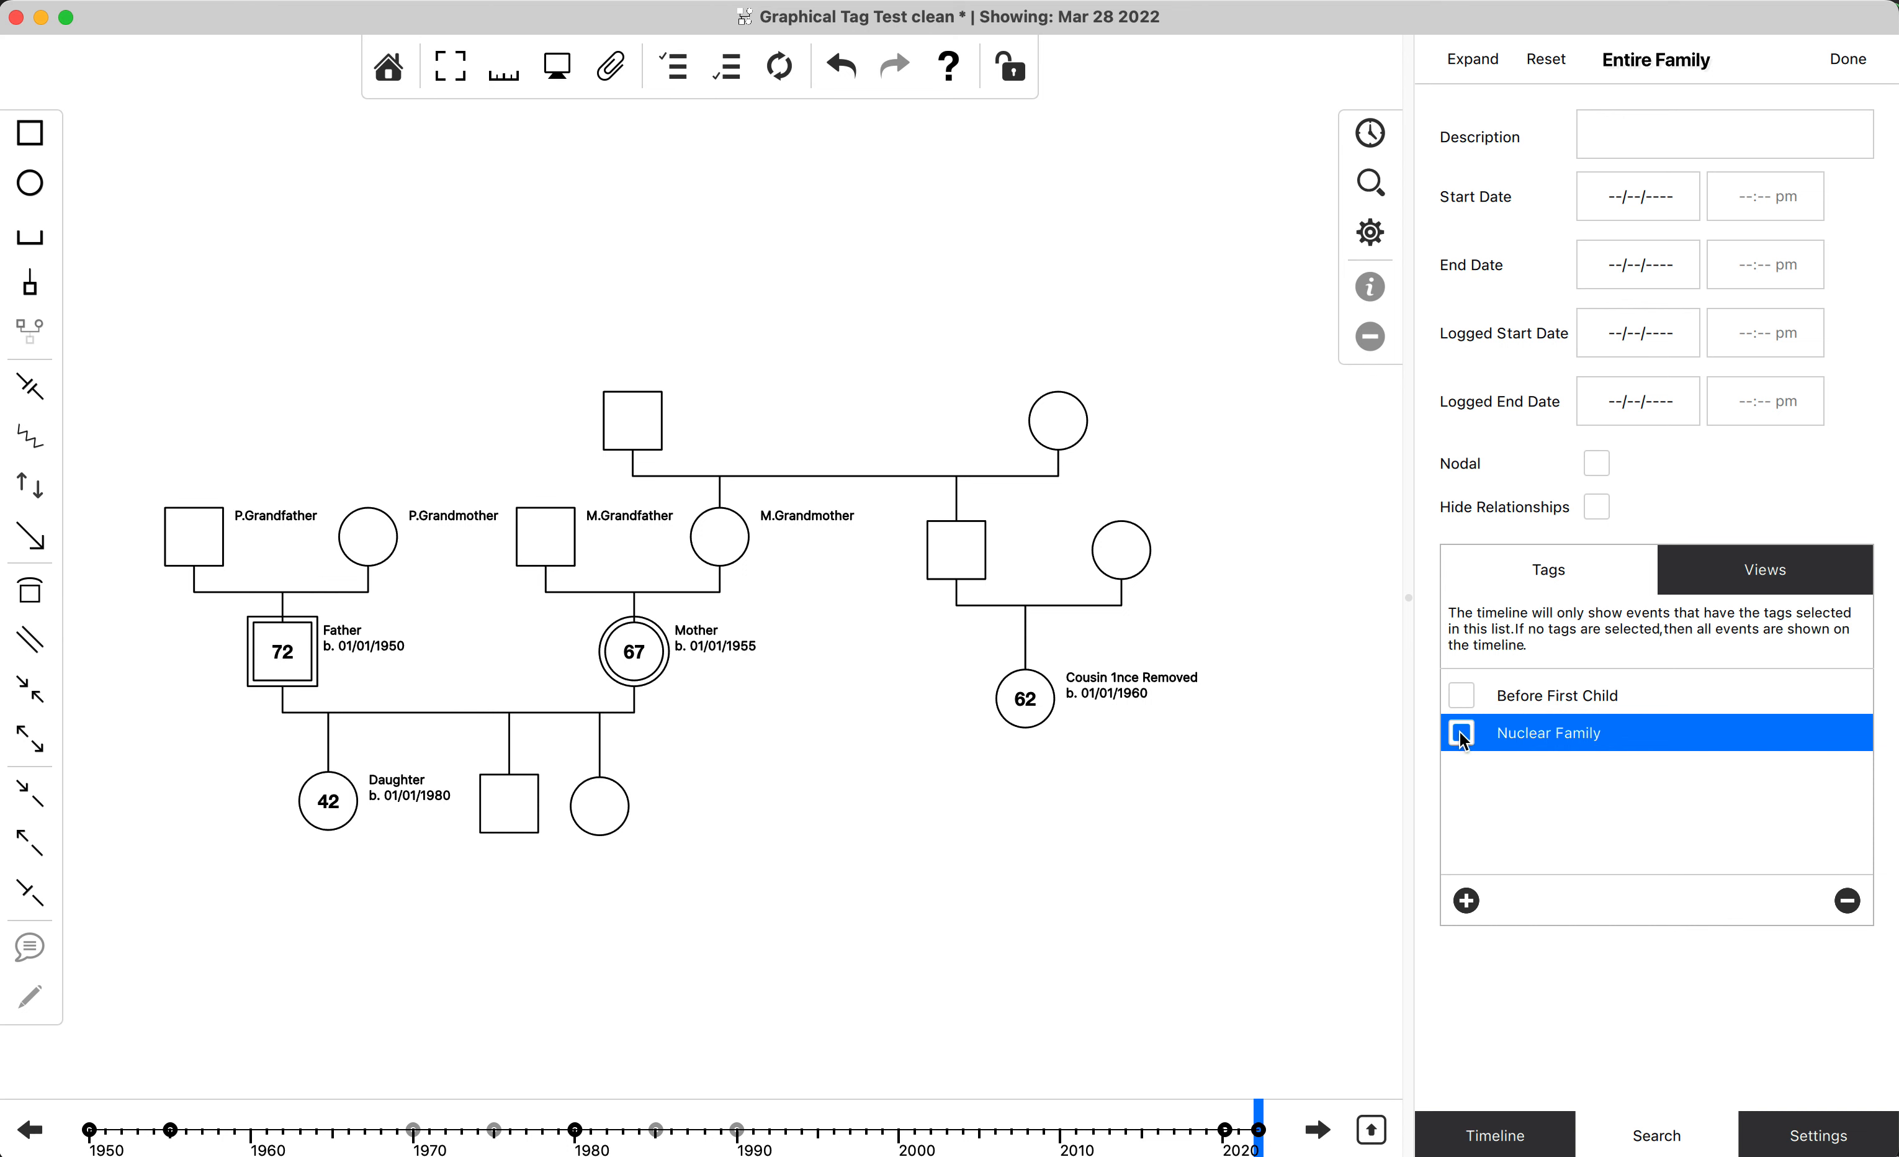
left_click(1462, 740)
left_click(1462, 741)
left_click(1464, 734)
left_click(1463, 734)
left_click(1464, 733)
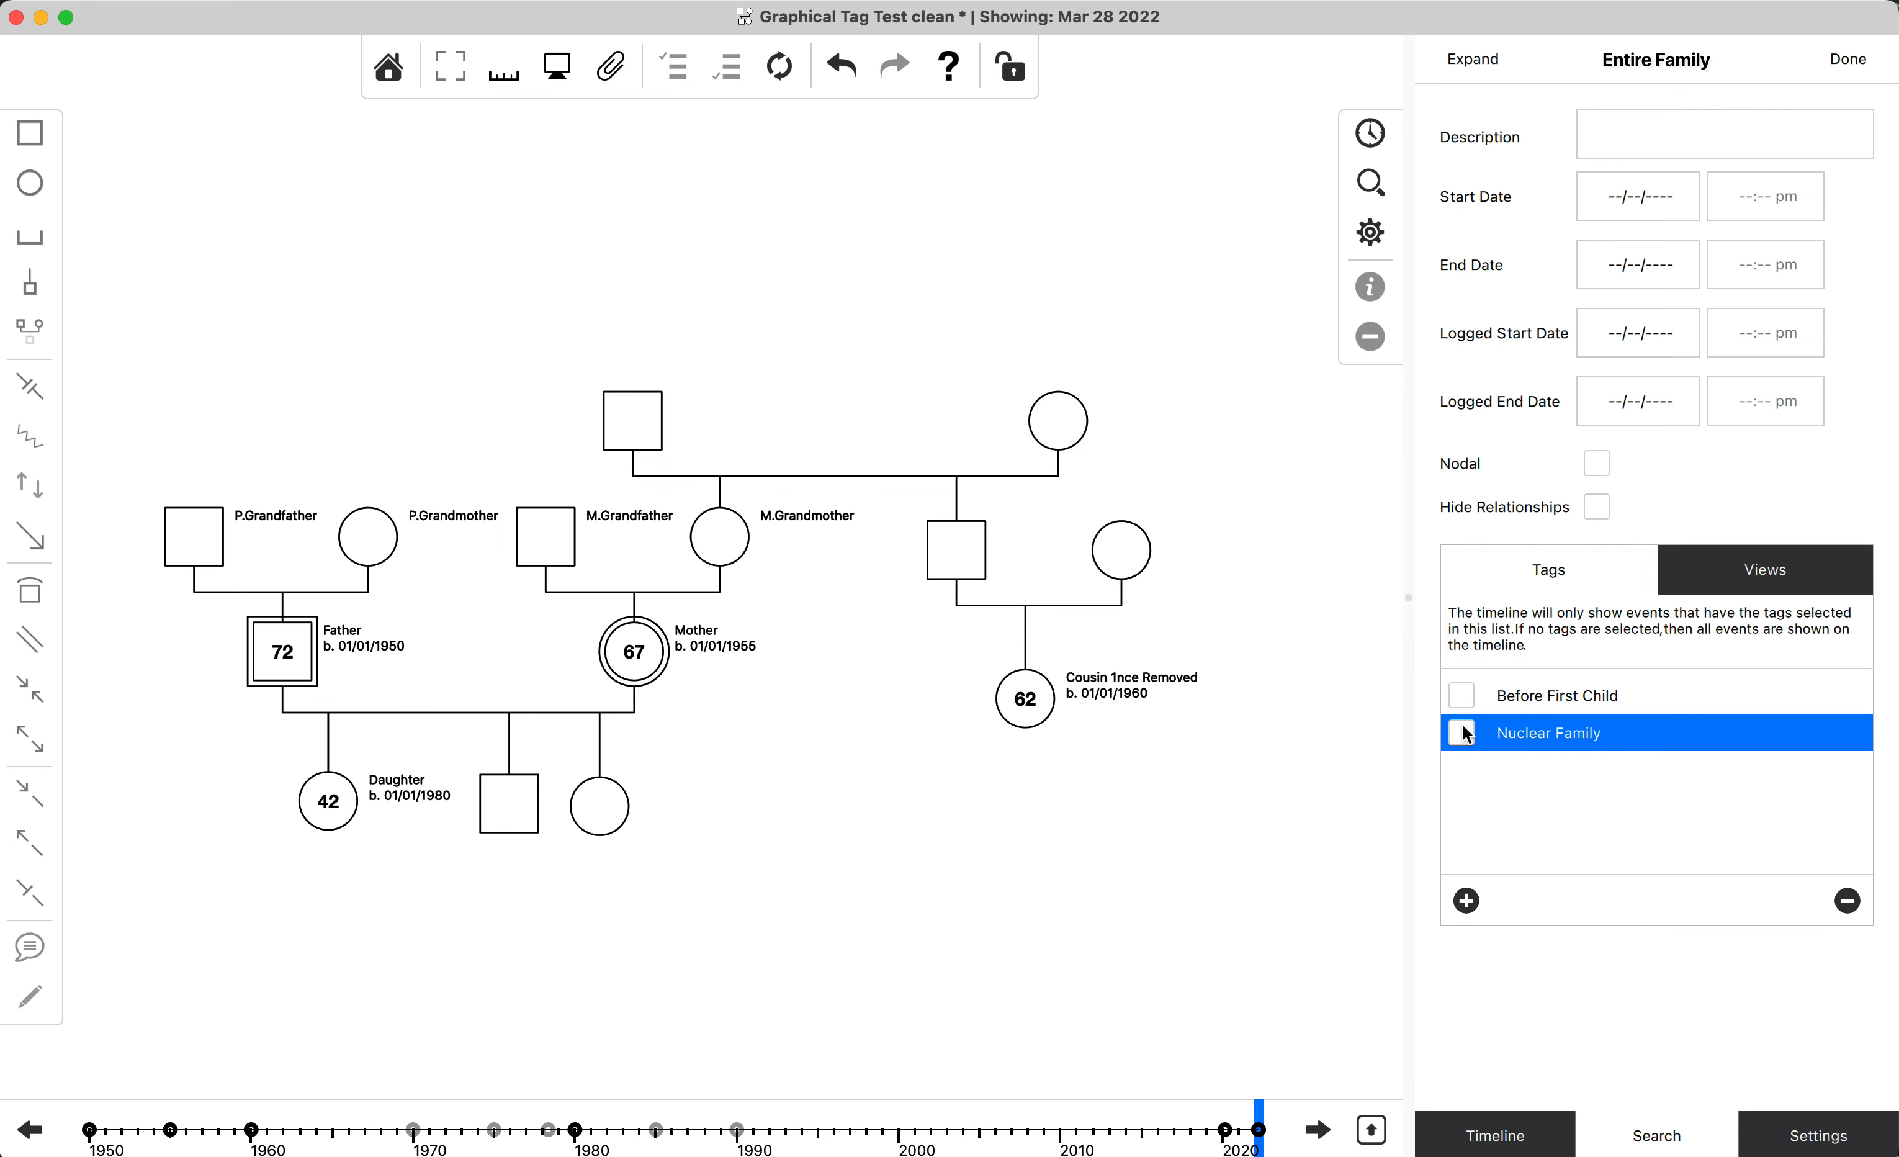
left_click(1464, 734)
Select the nuclear family on the diagram, view the tag-filtered event list, return to the search filters and clear the selection.
left_click_drag(820, 838, 273, 626)
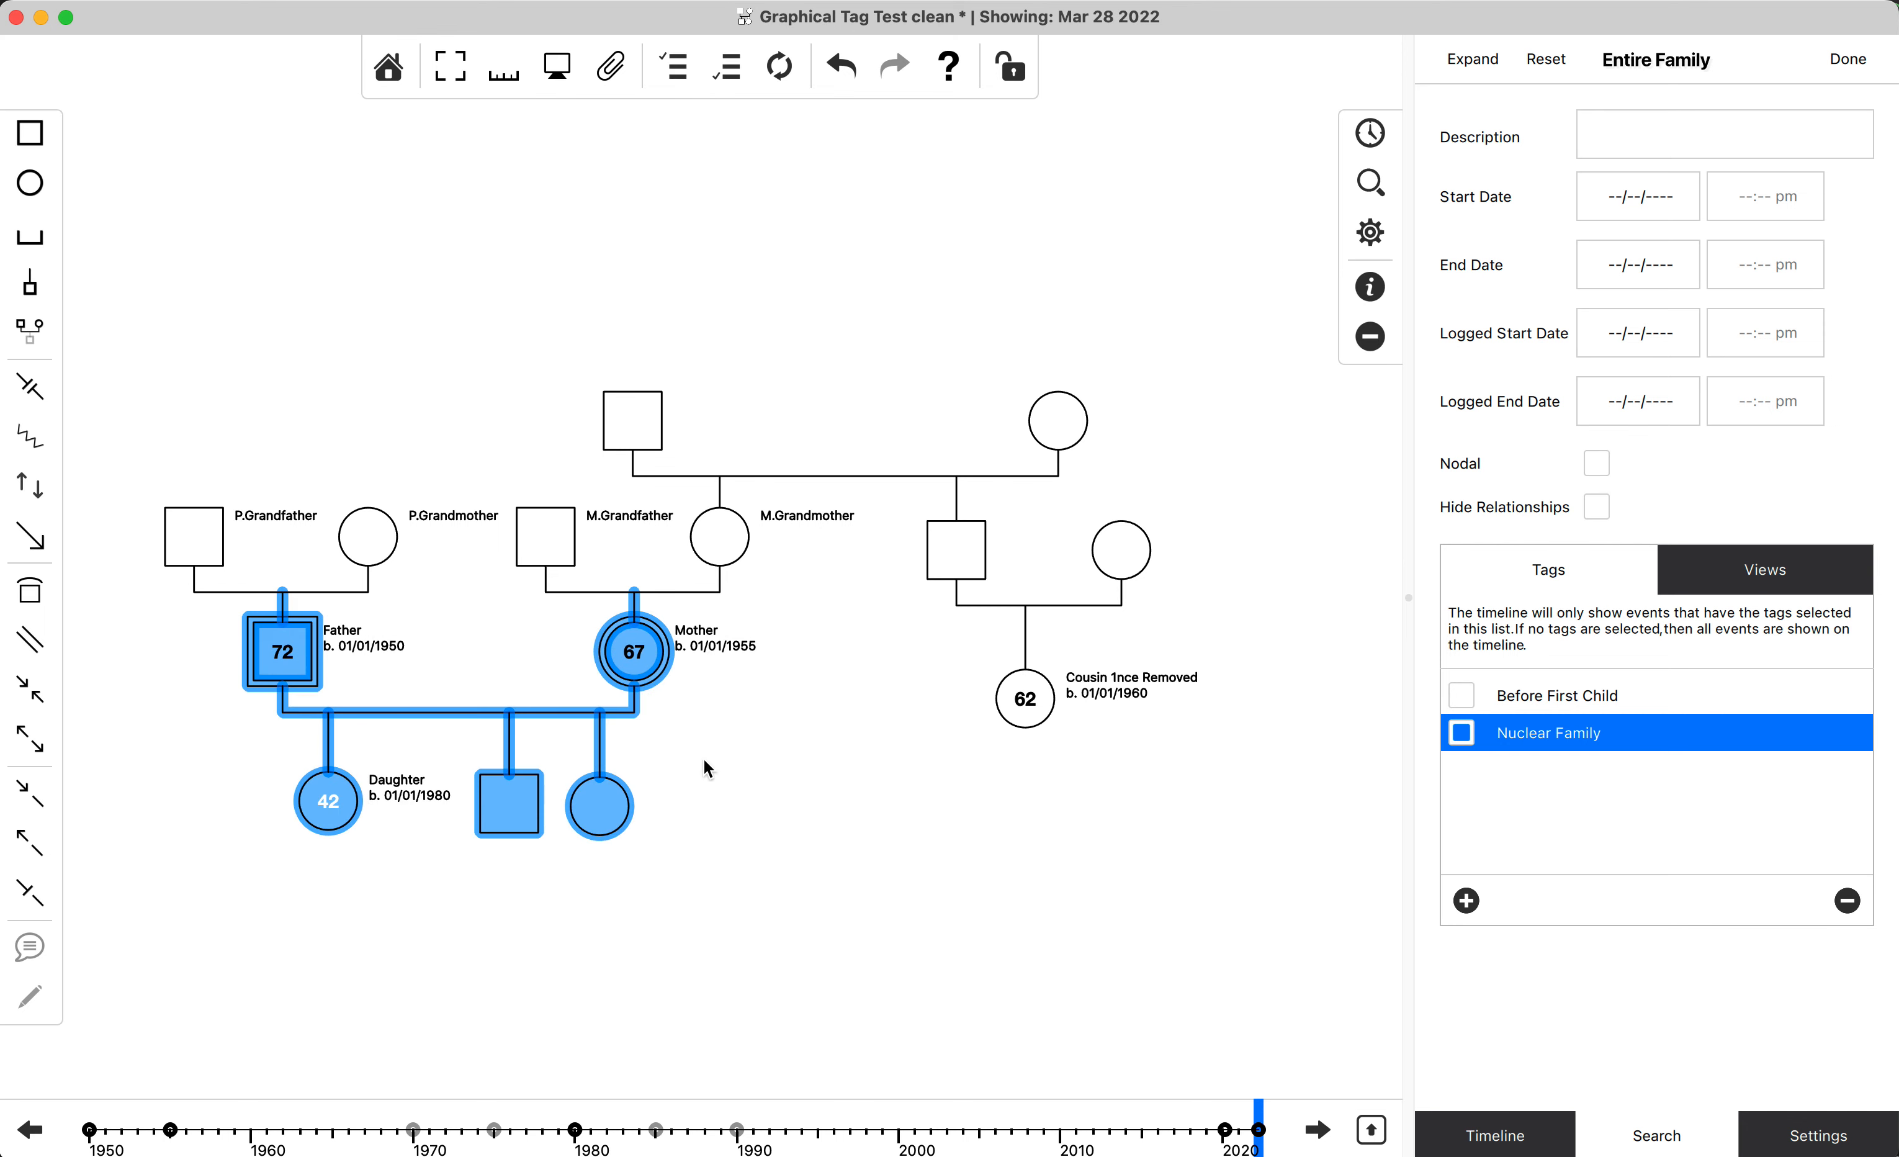
left_click(1369, 136)
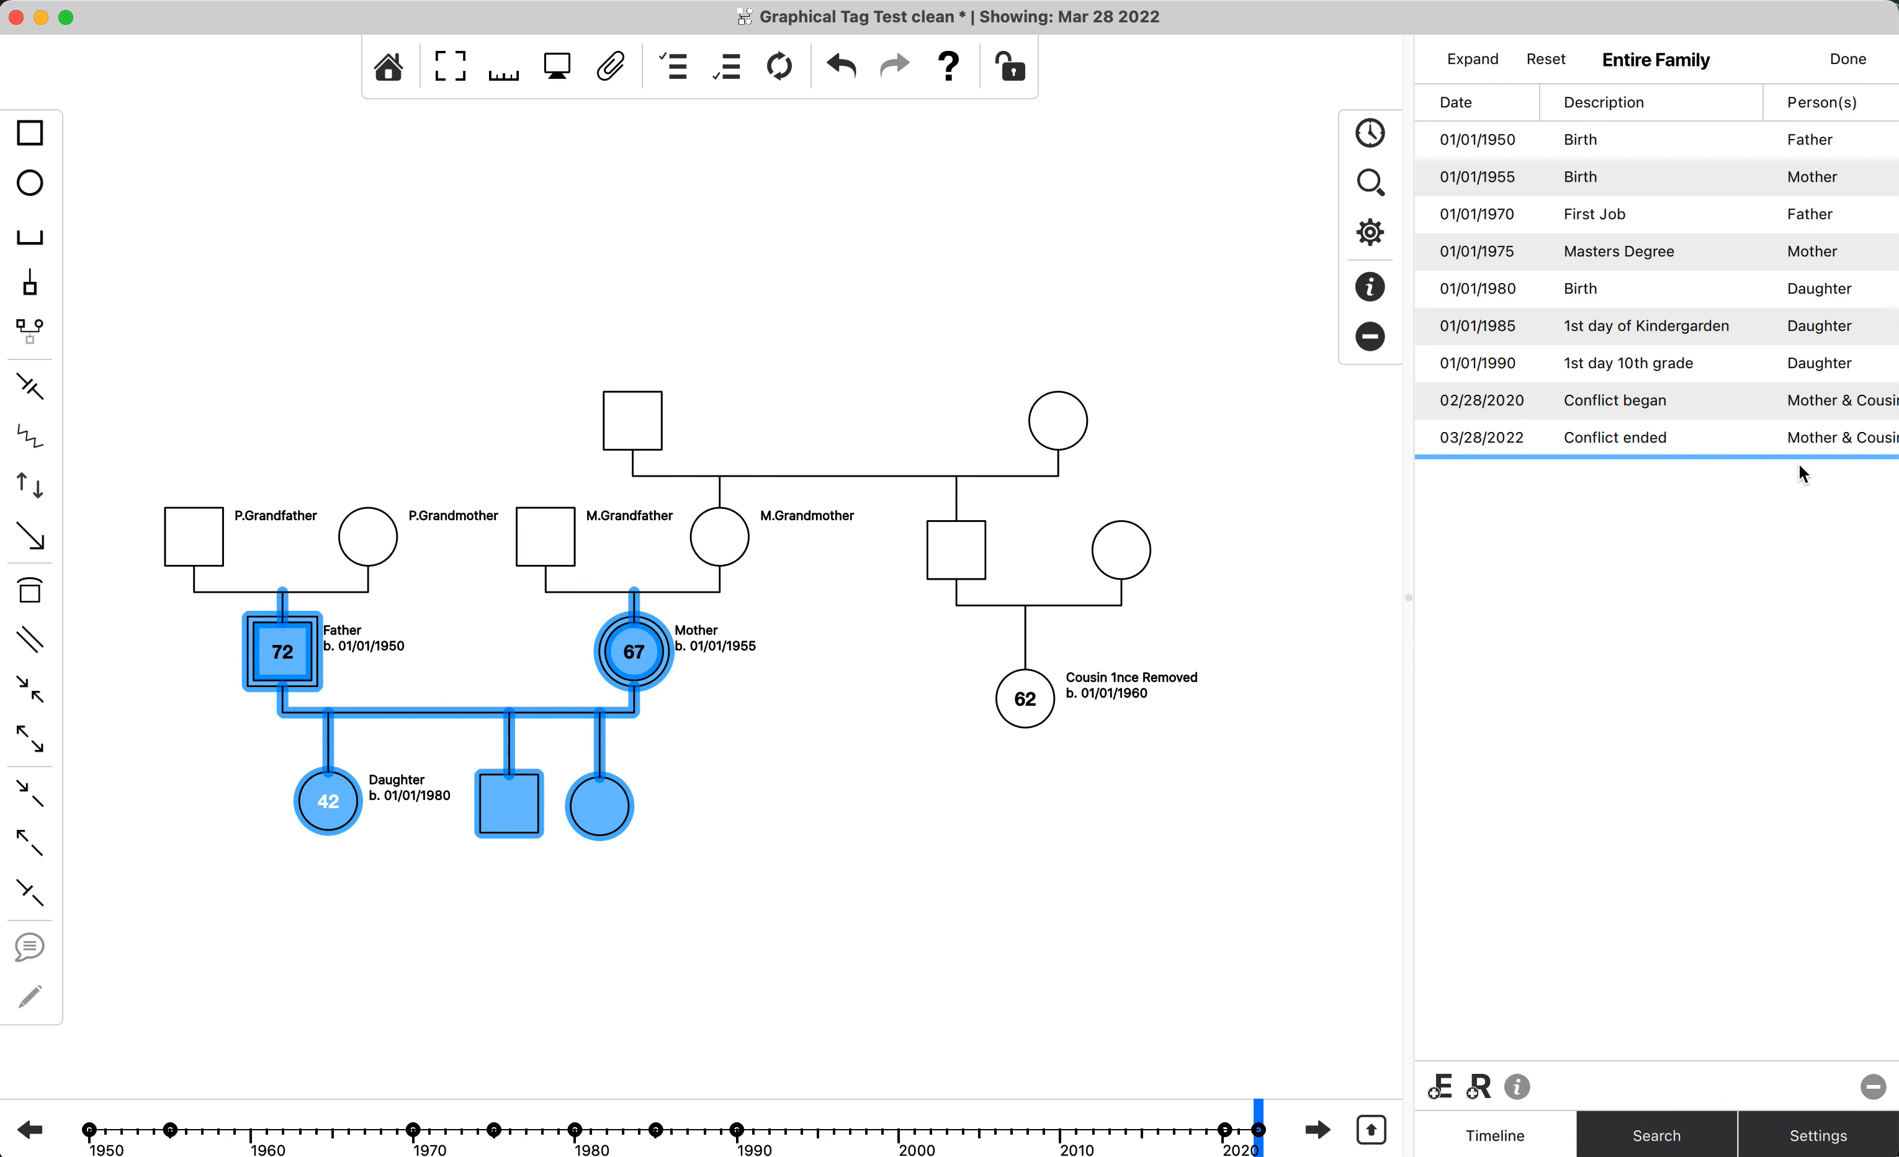
left_click(1369, 183)
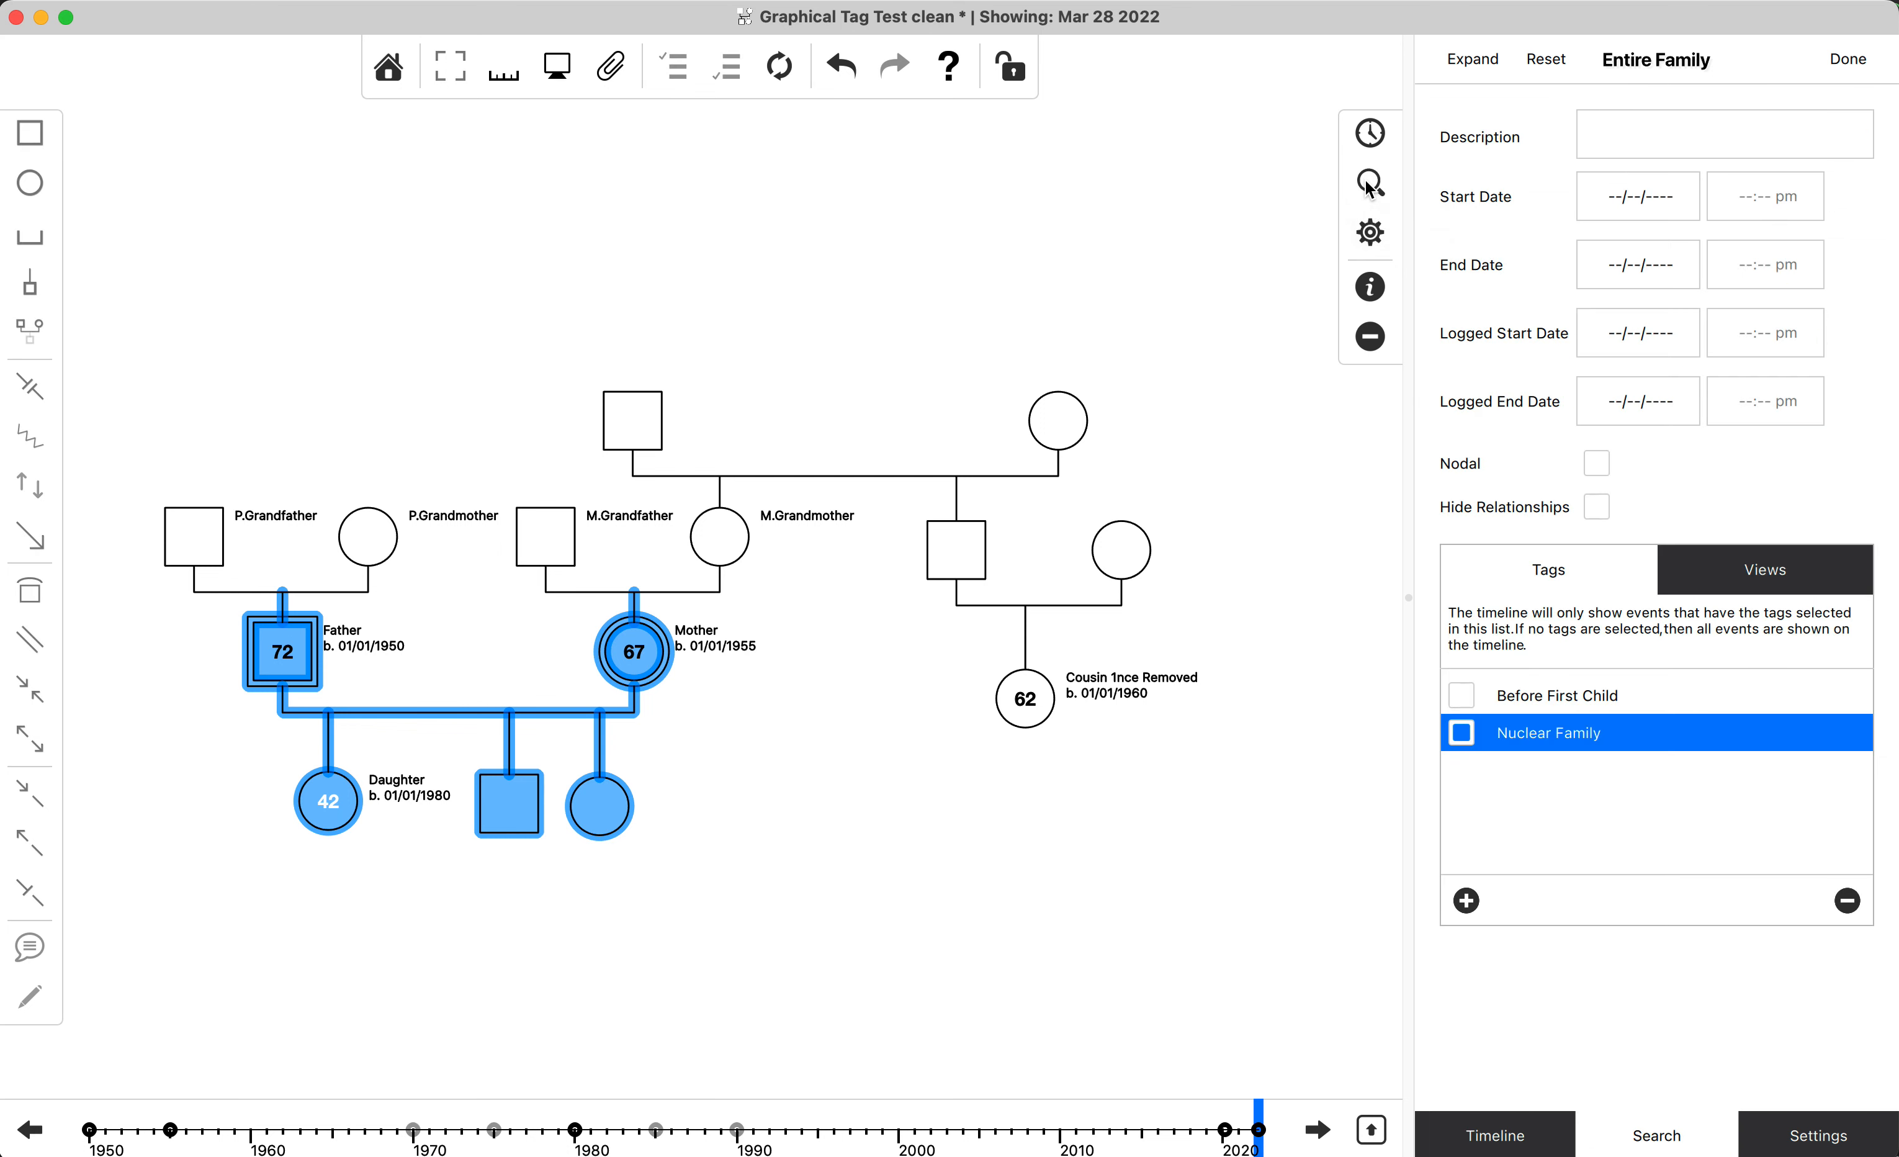
left_click(1306, 798)
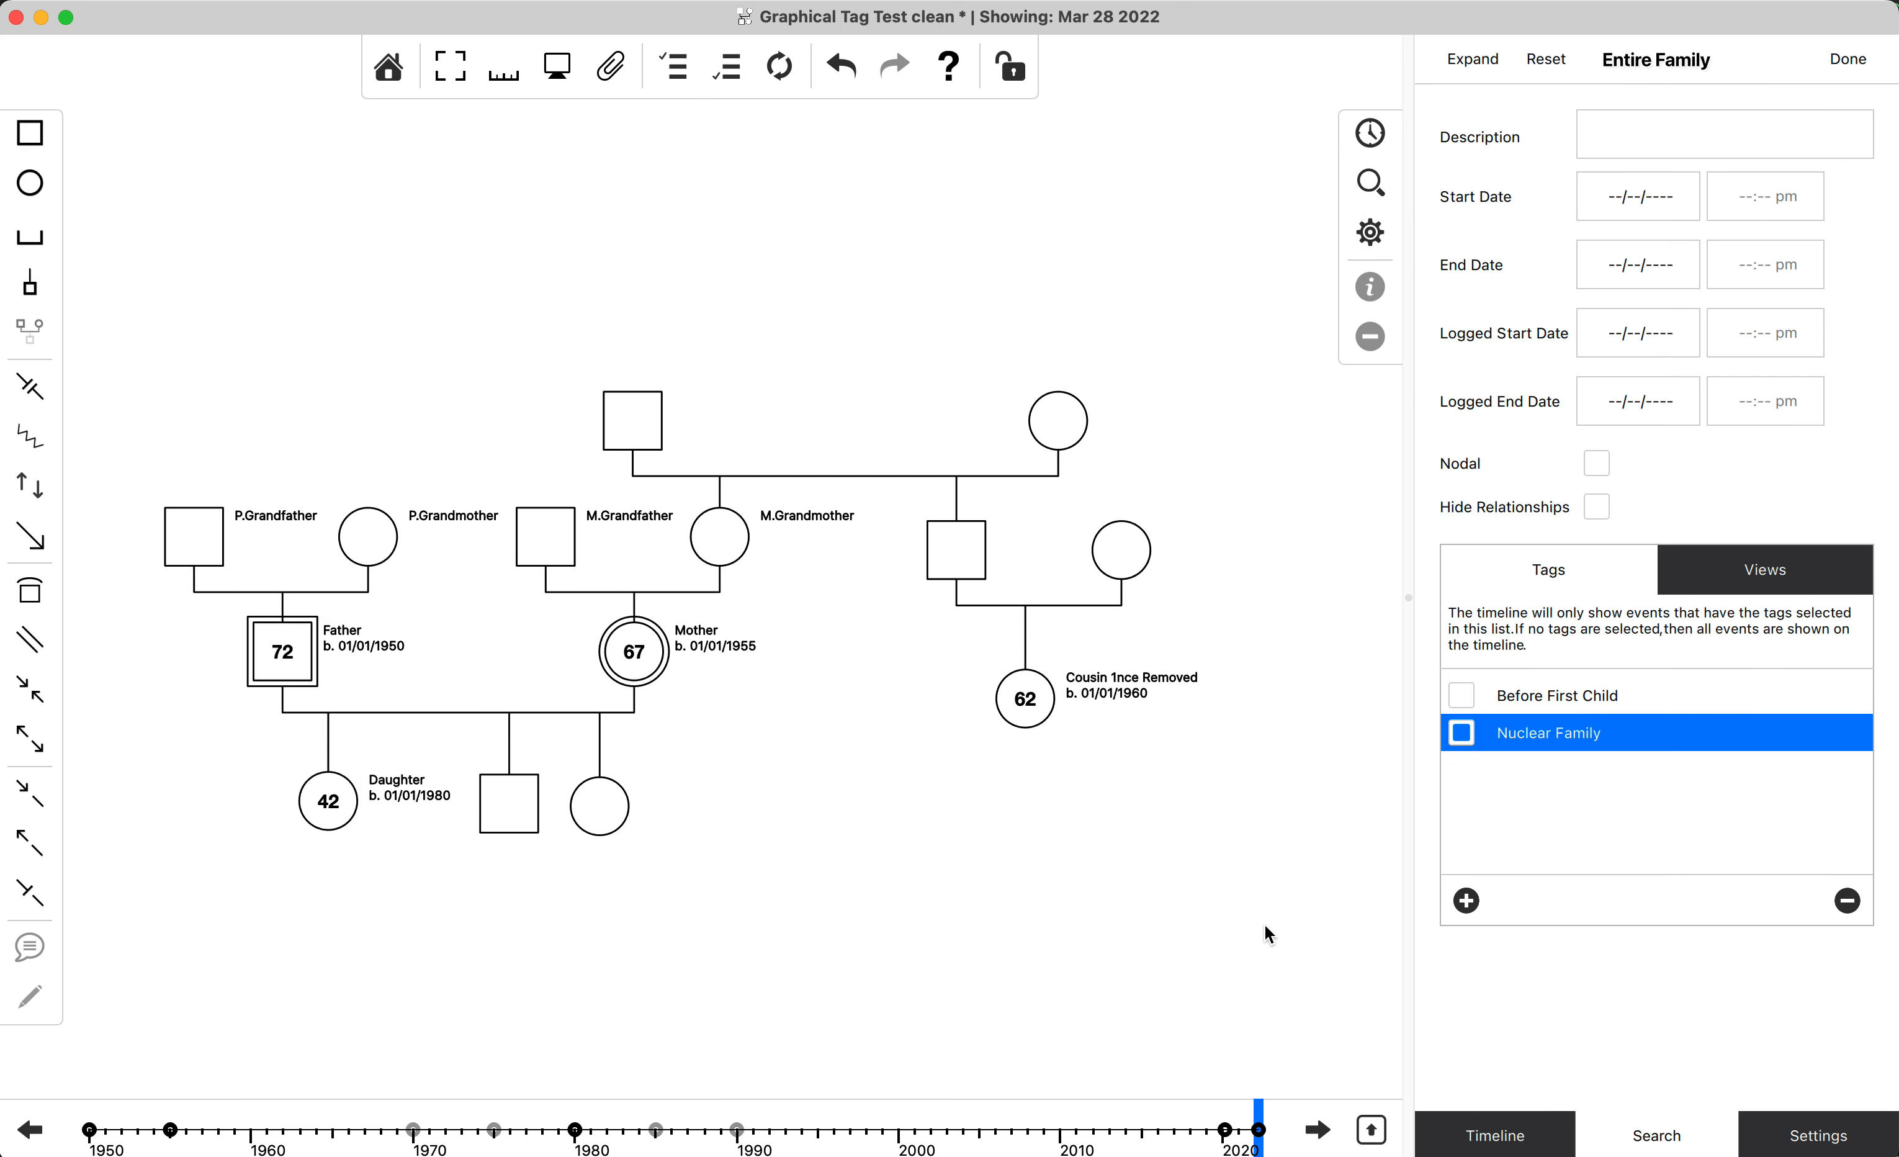
Switch to the full graphical timeline and filter it by the Before First Child tag instead of Nuclear Family.
left_click(1463, 727)
left_click(1371, 1132)
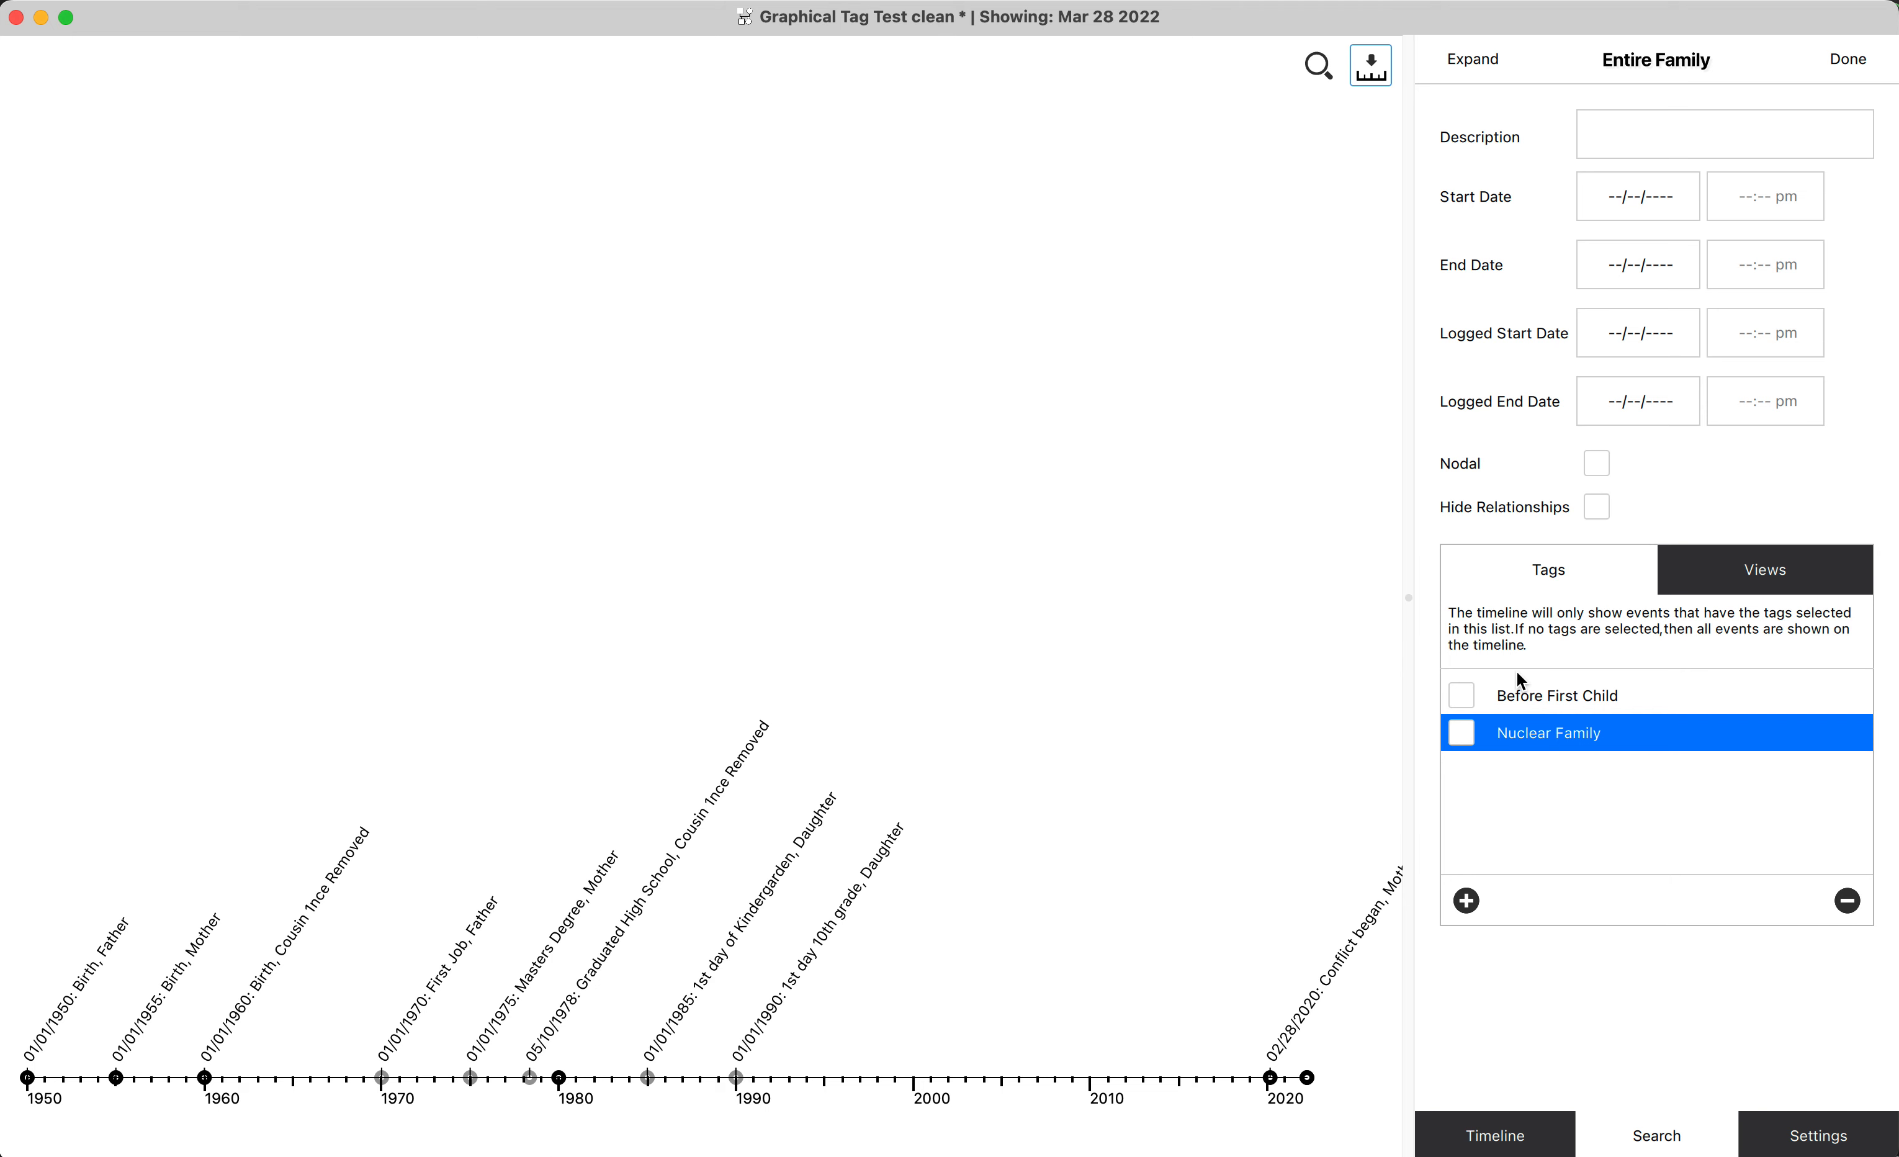
left_click(1468, 704)
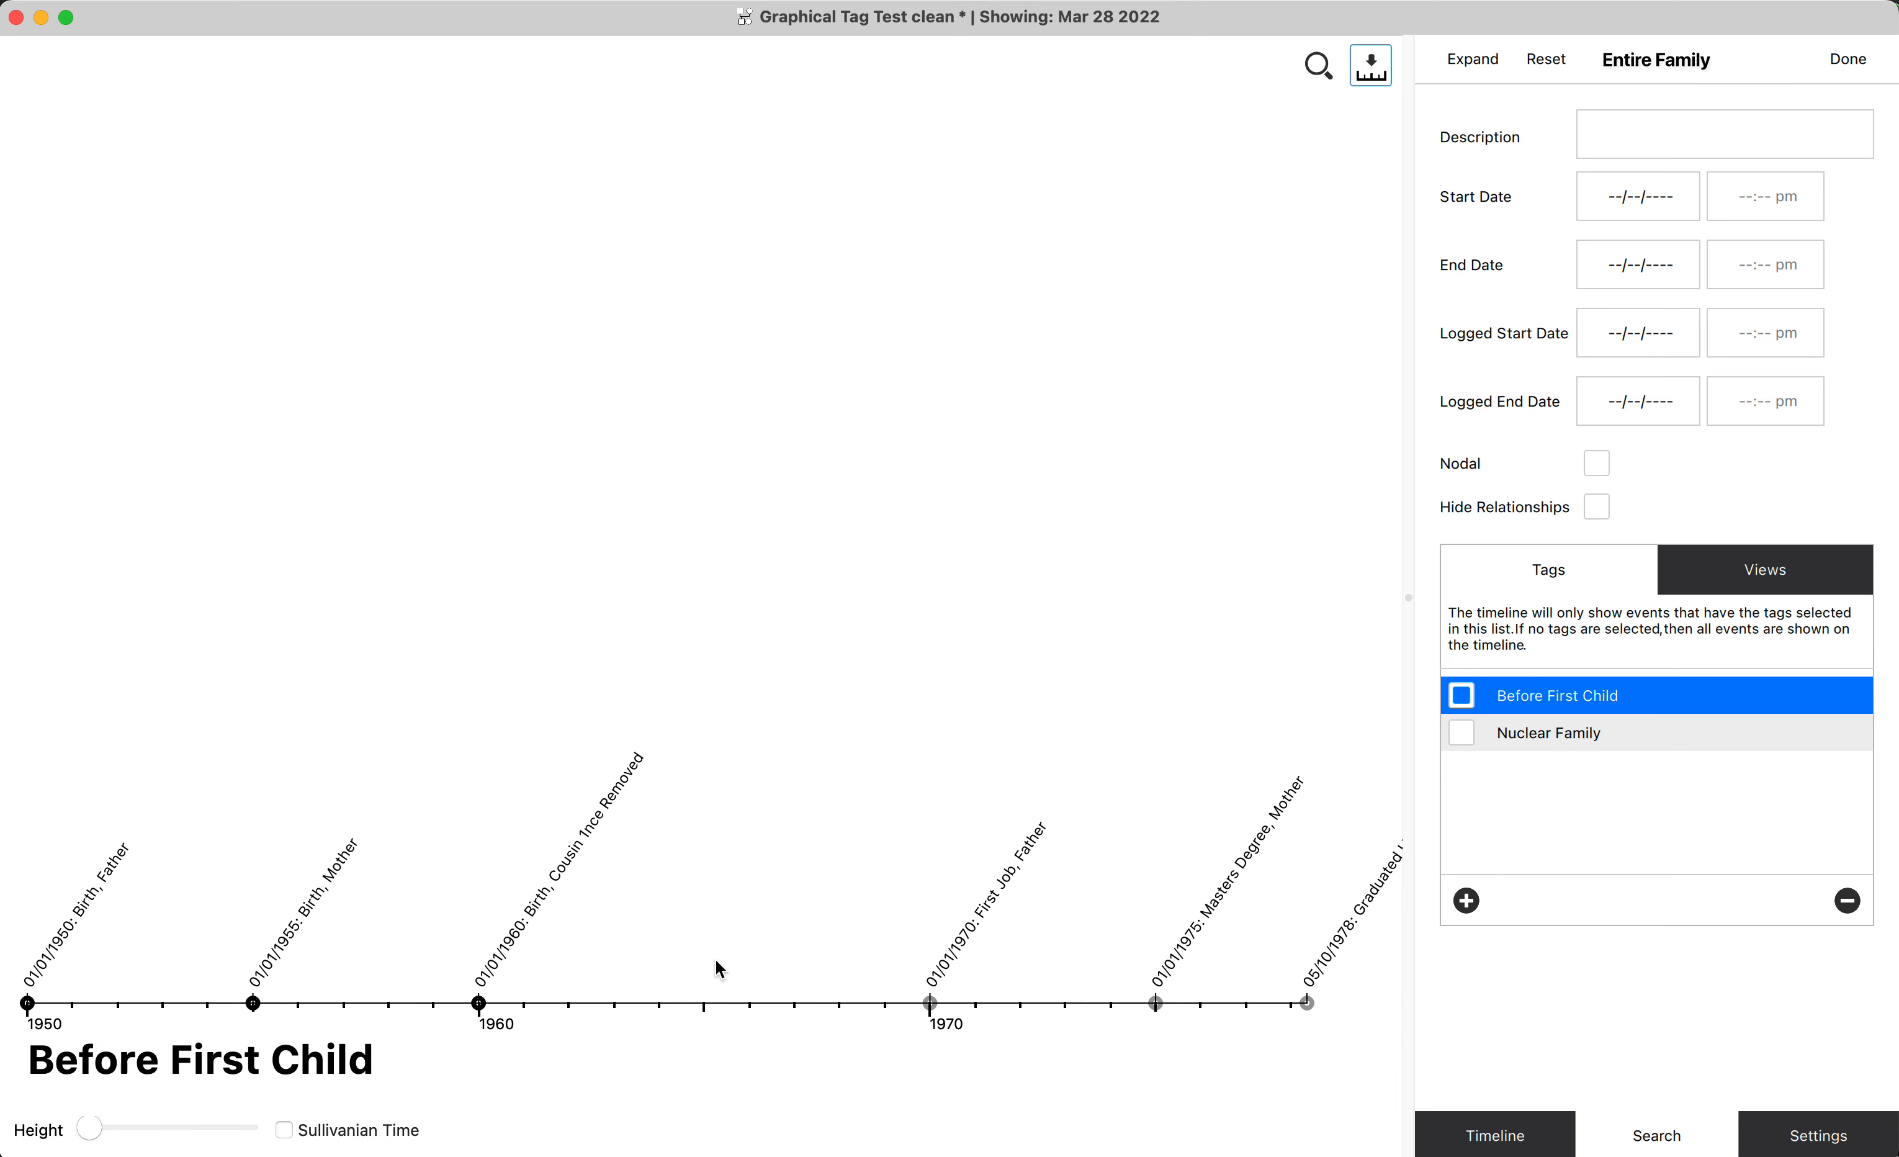
Examine the spacing of the events on the Before First Child timeline at different scales and dates.
scroll(716, 960, "up", 10)
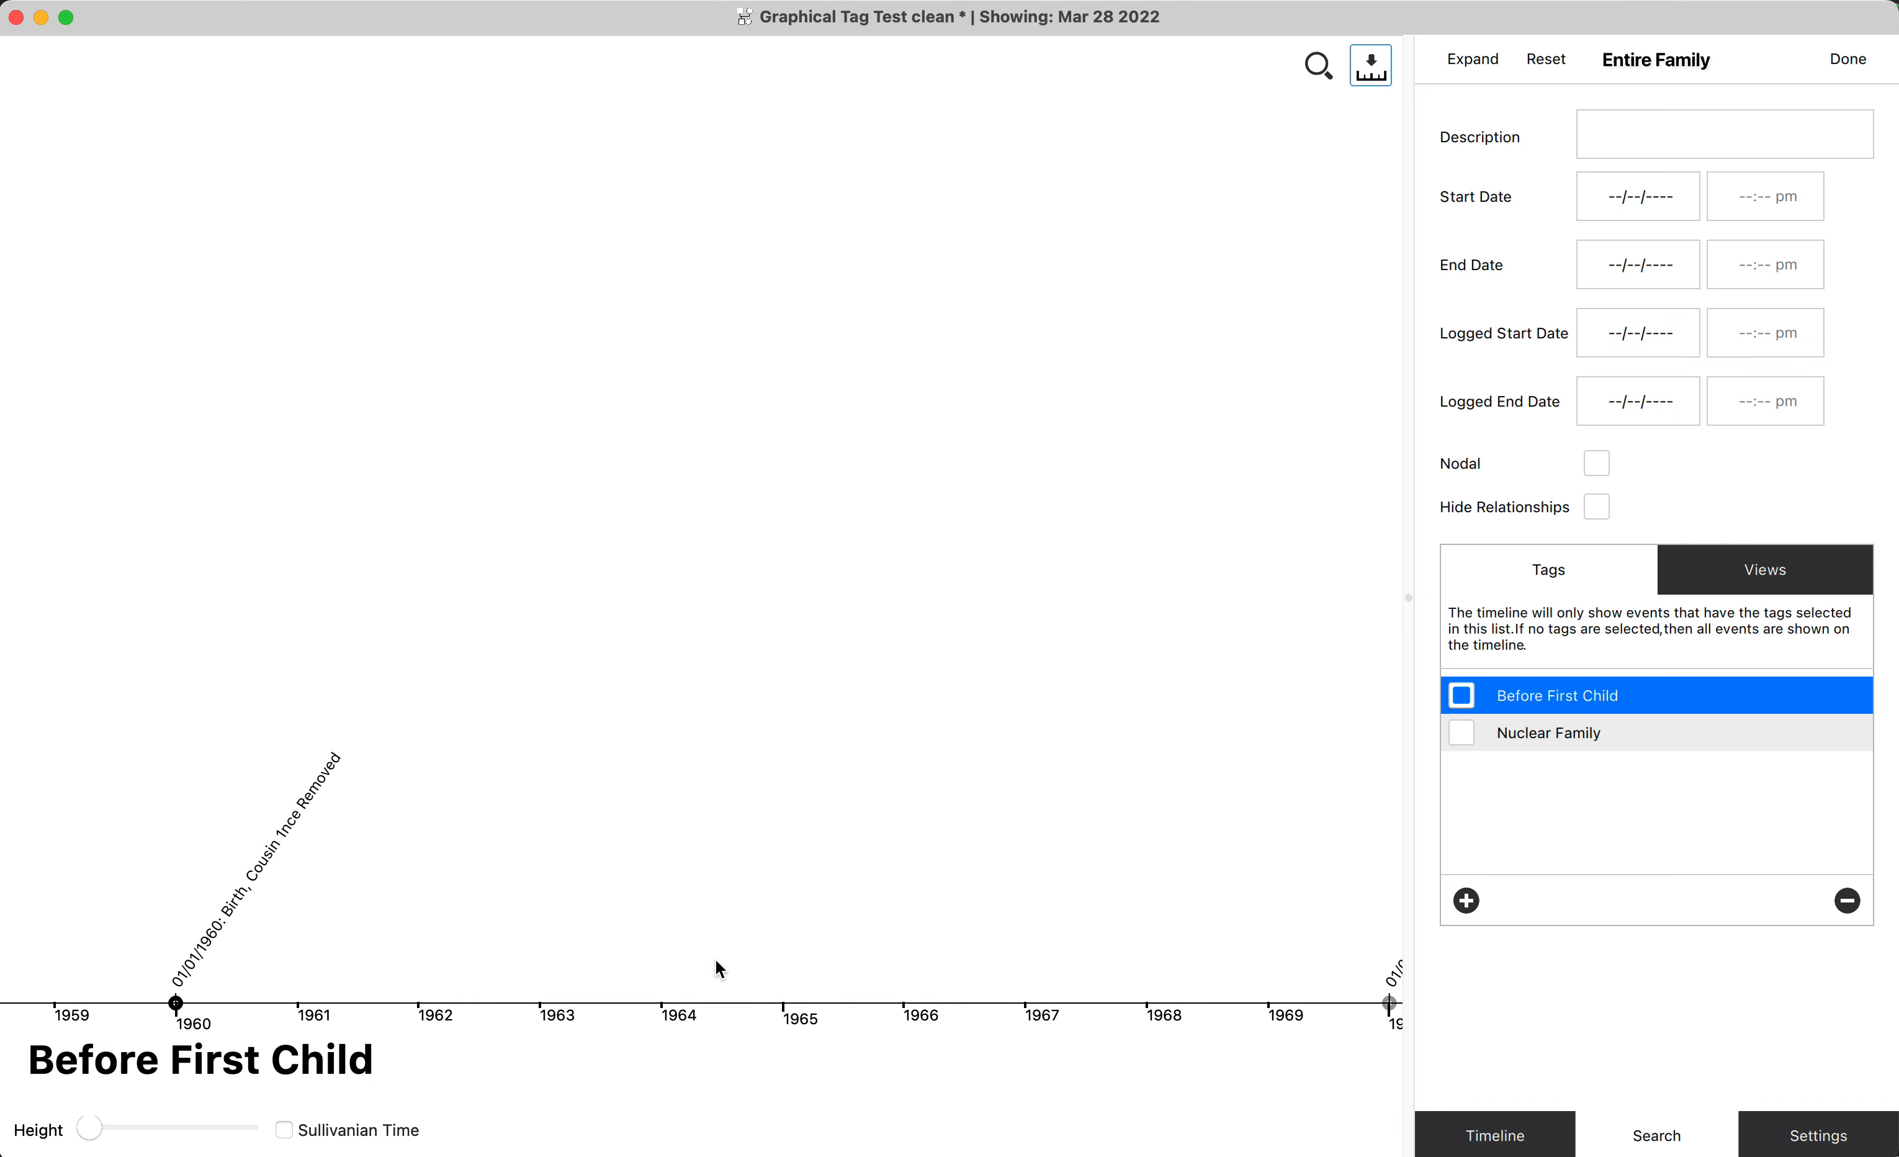
scroll(716, 960, "up", 3)
scroll(715, 960, "down", 4)
scroll(716, 960, "up", 4)
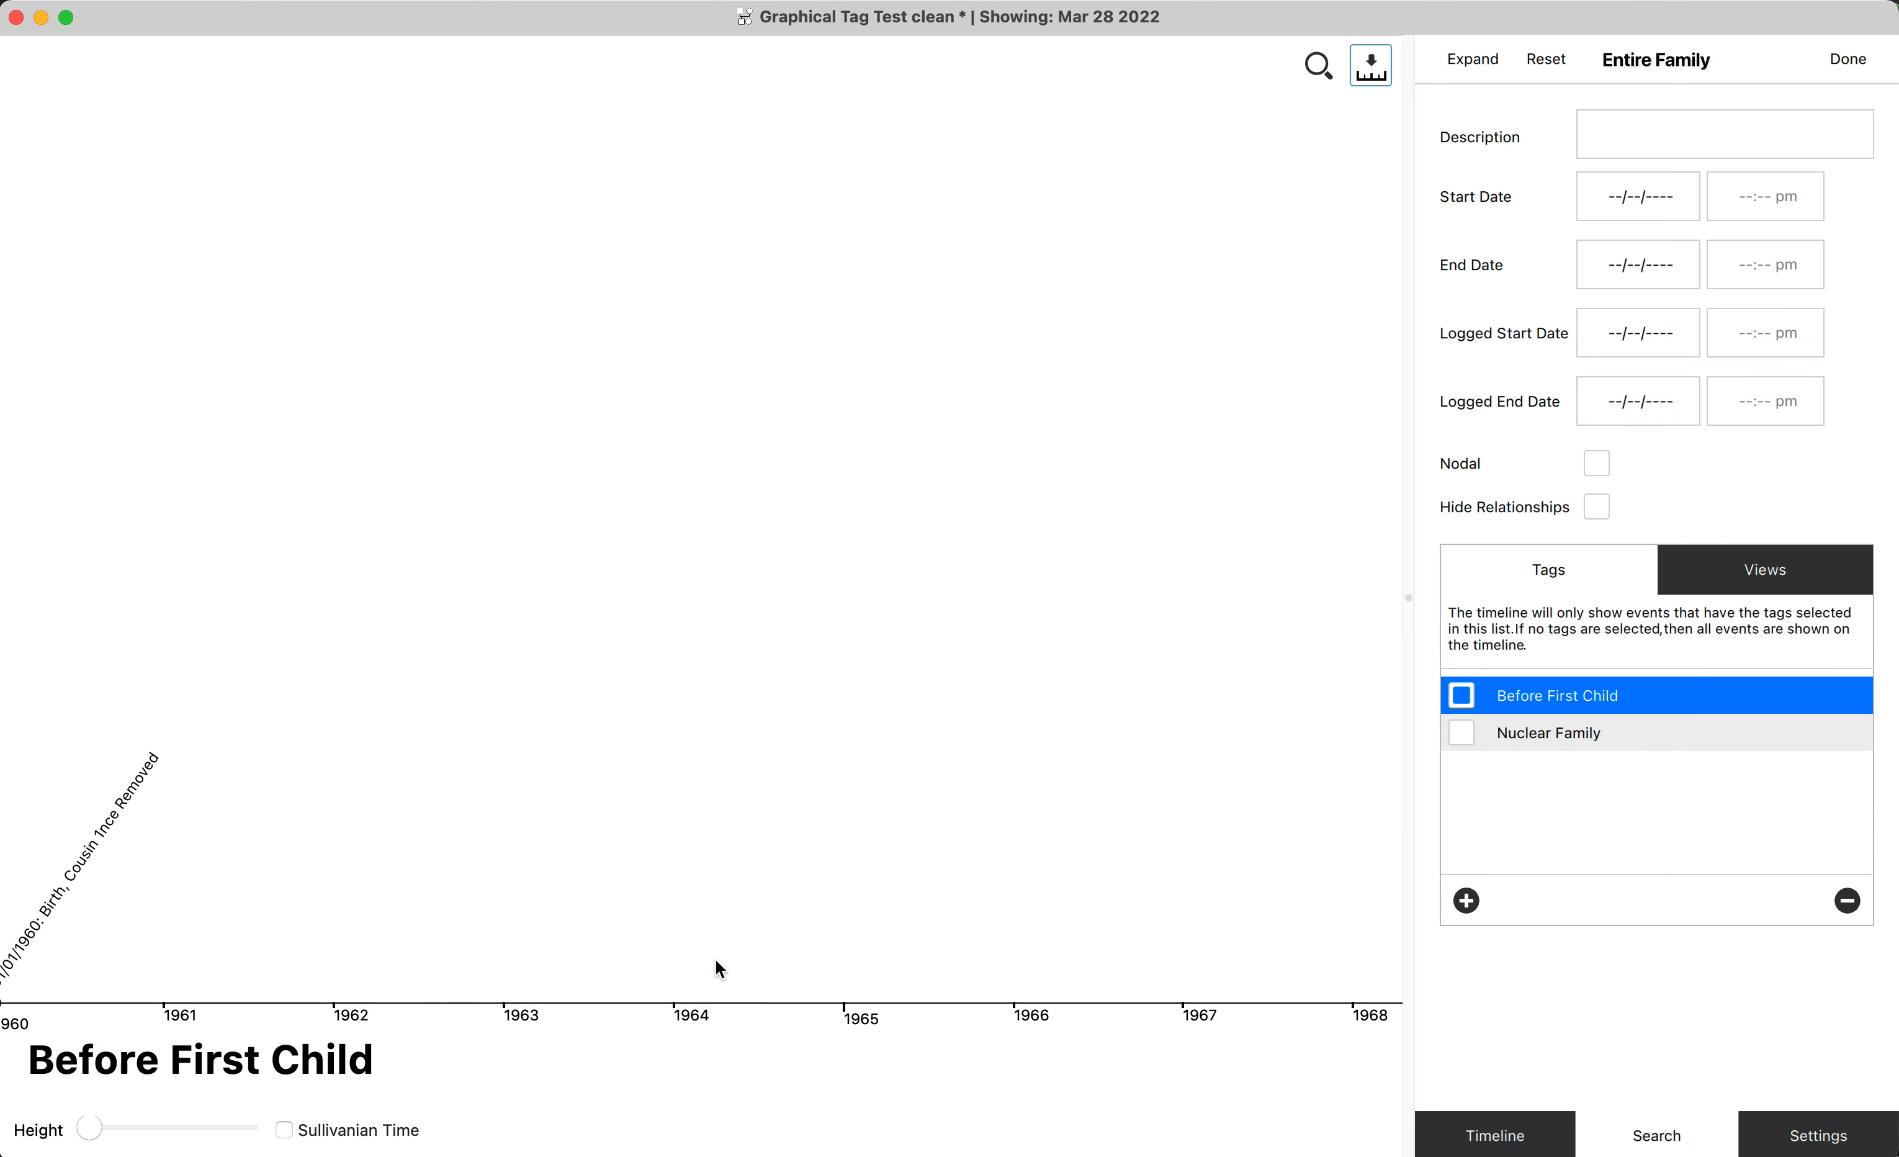
scroll(718, 967, "down", 6)
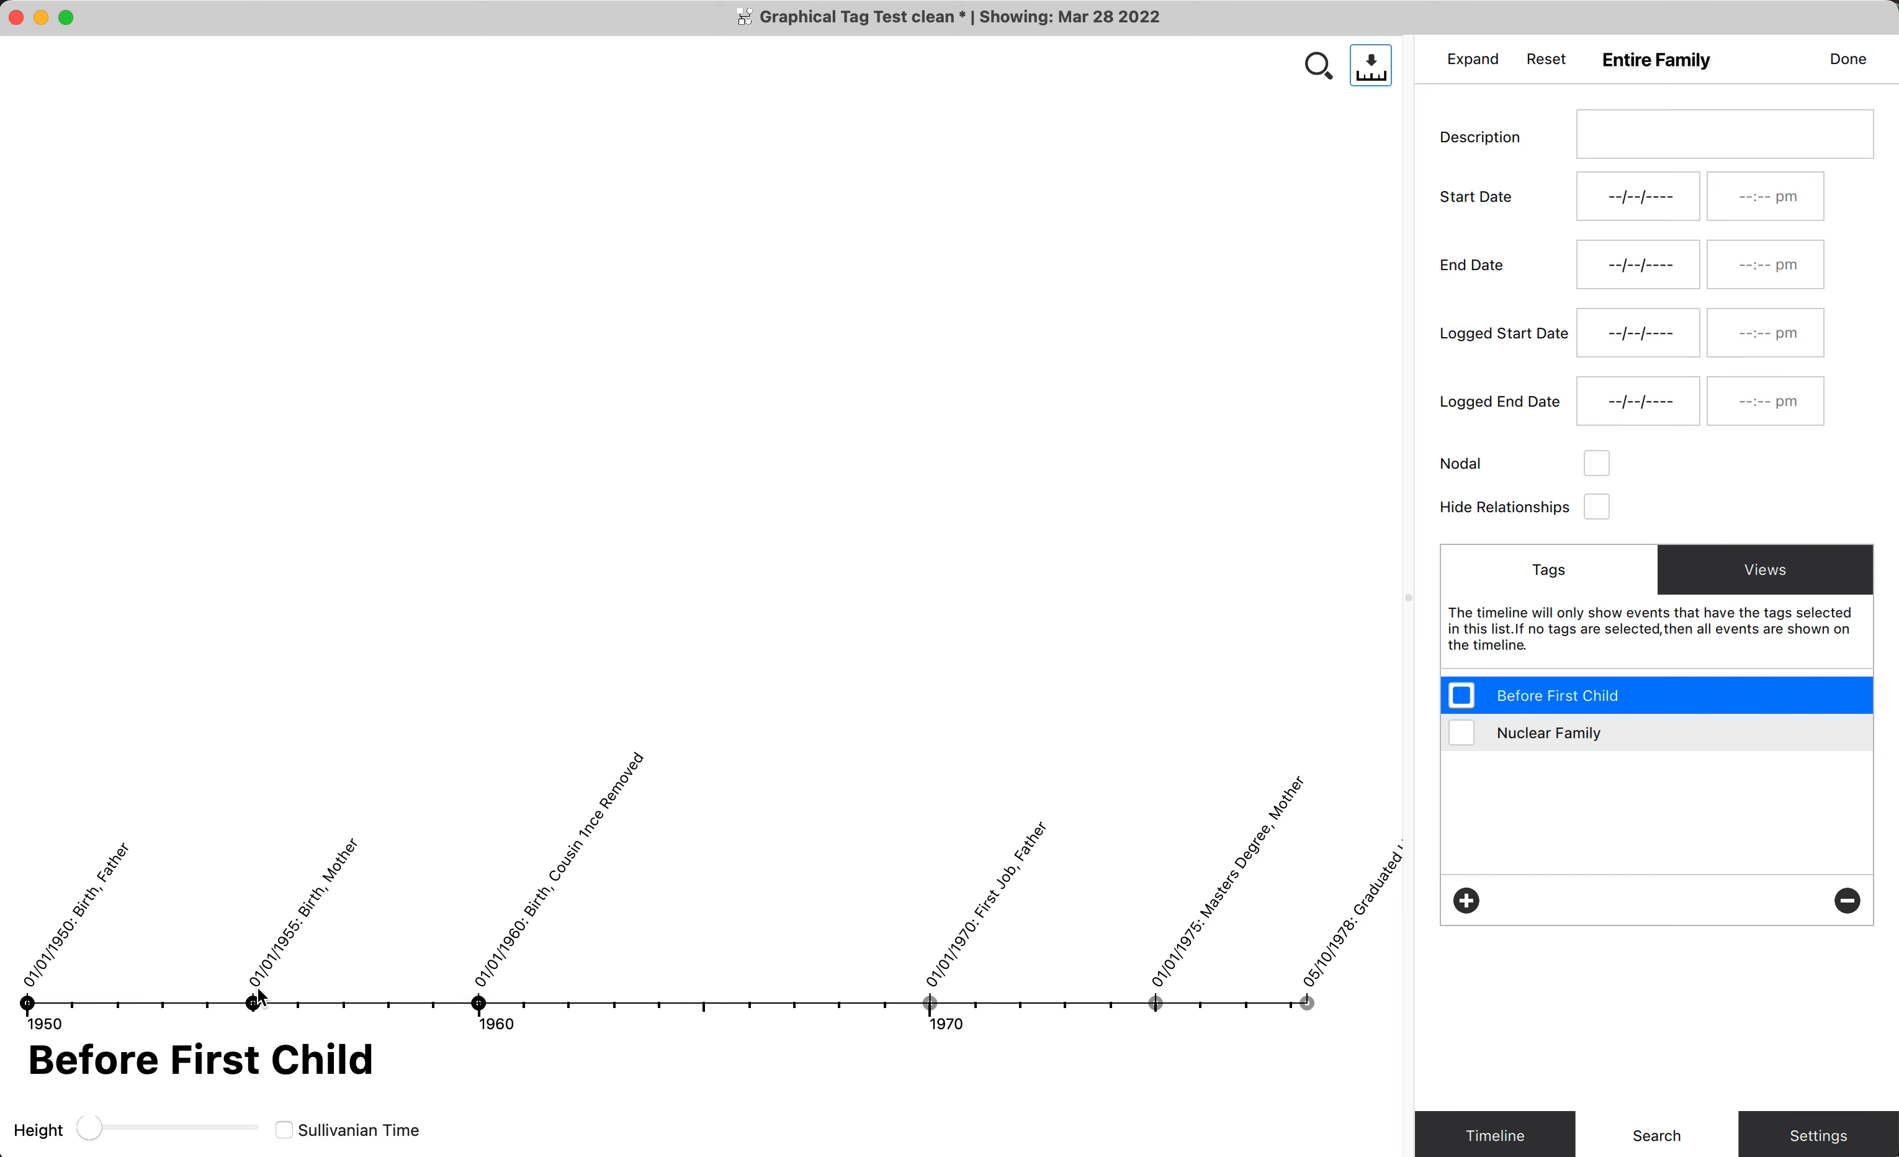
scroll(259, 991, "up", 6)
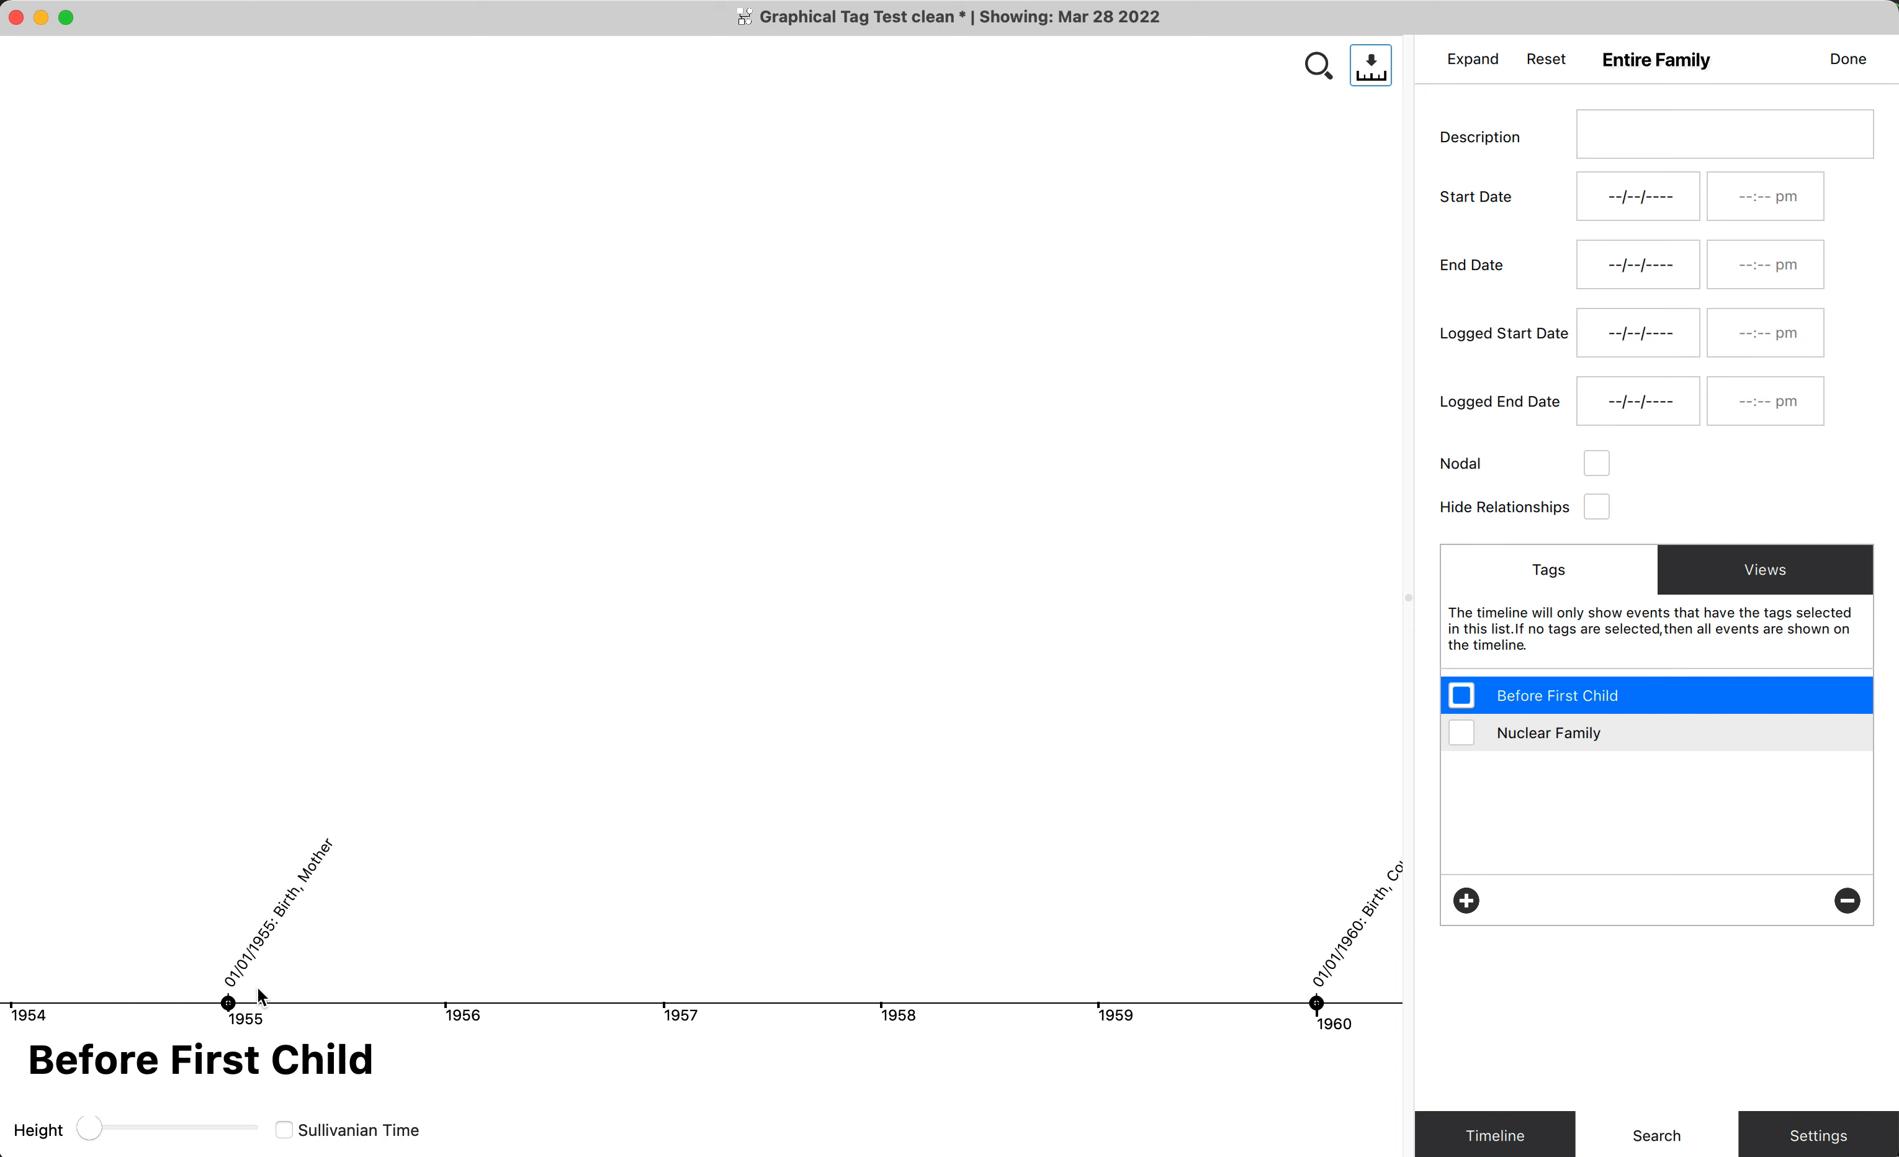
scroll(258, 989, "down", 1)
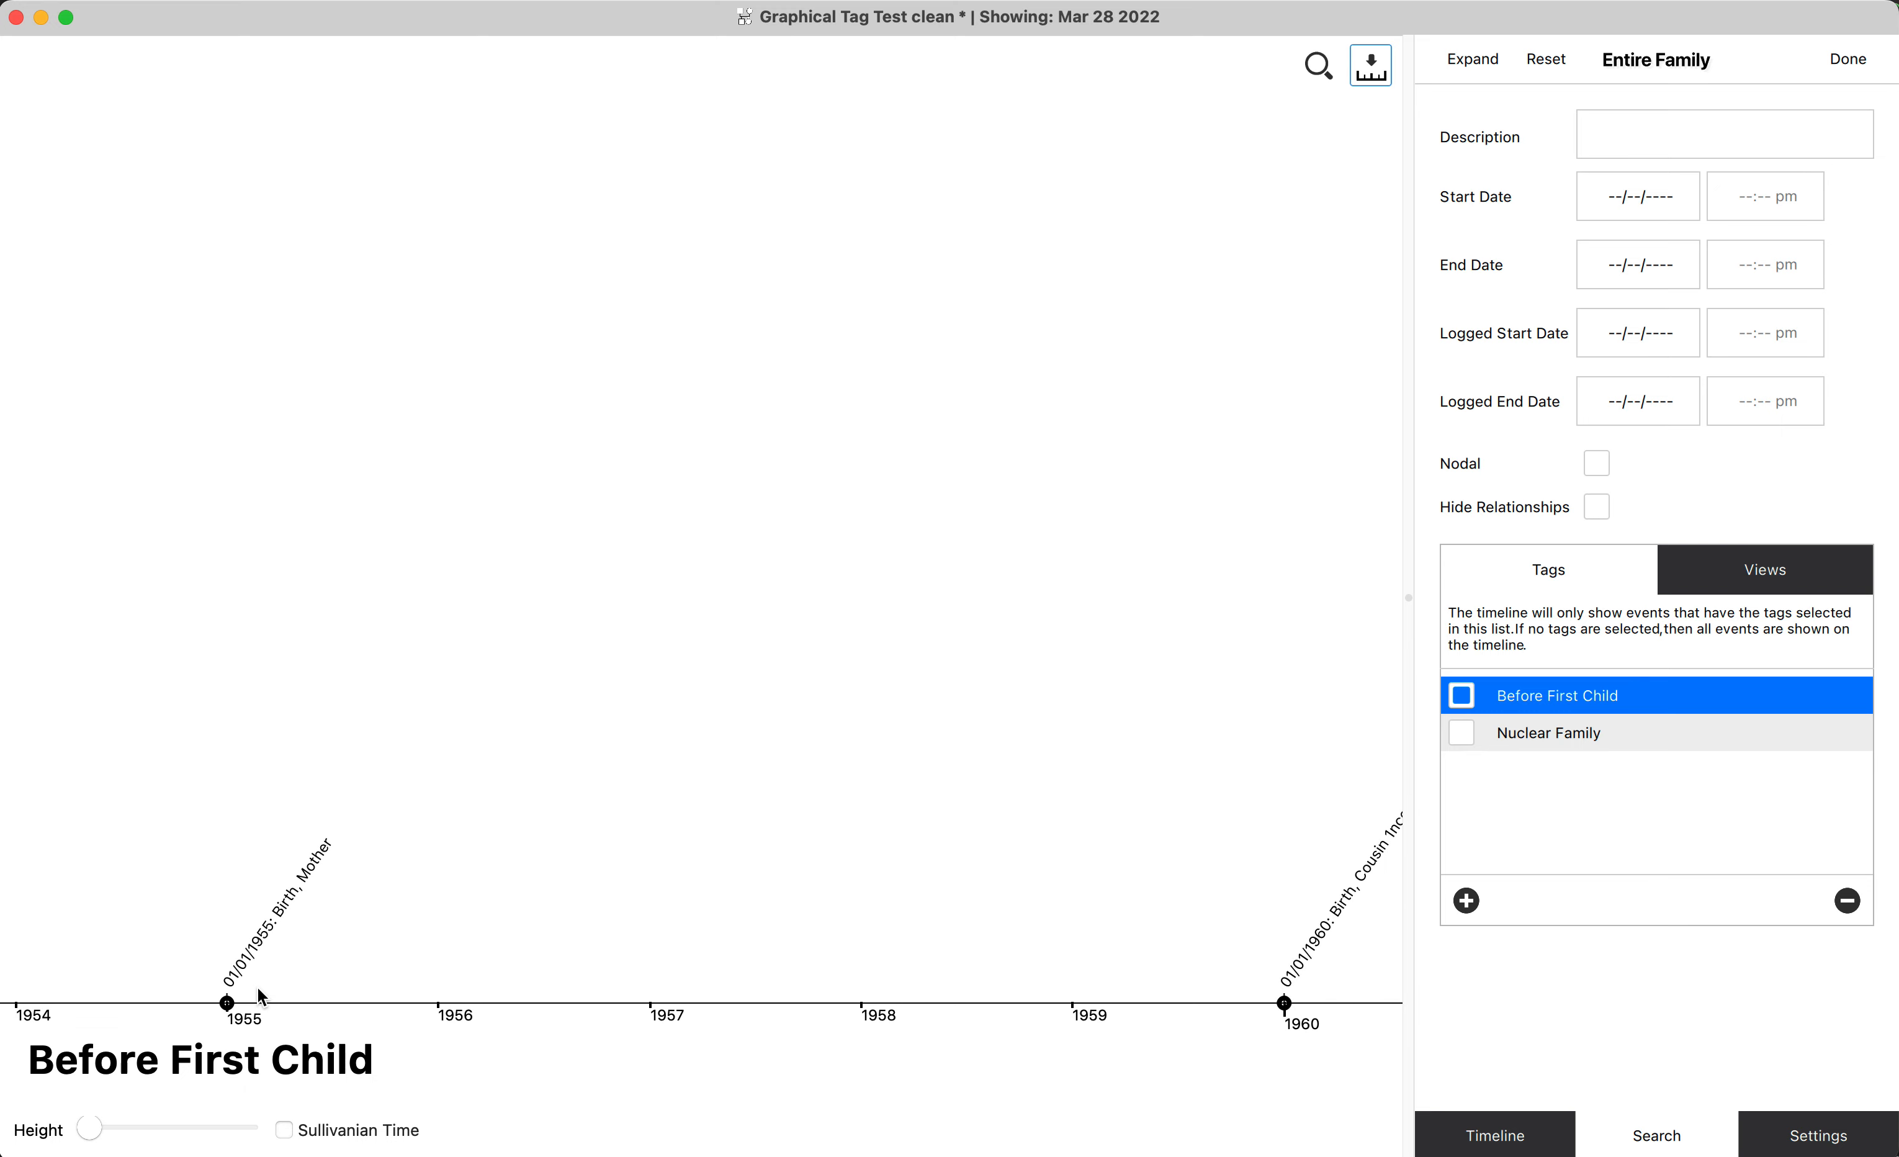
mouse_move(259, 989)
left_mouse_down()
mouse_move(973, 958)
mouse_move(222, 980)
left_mouse_up()
scroll(224, 988, "right", 15)
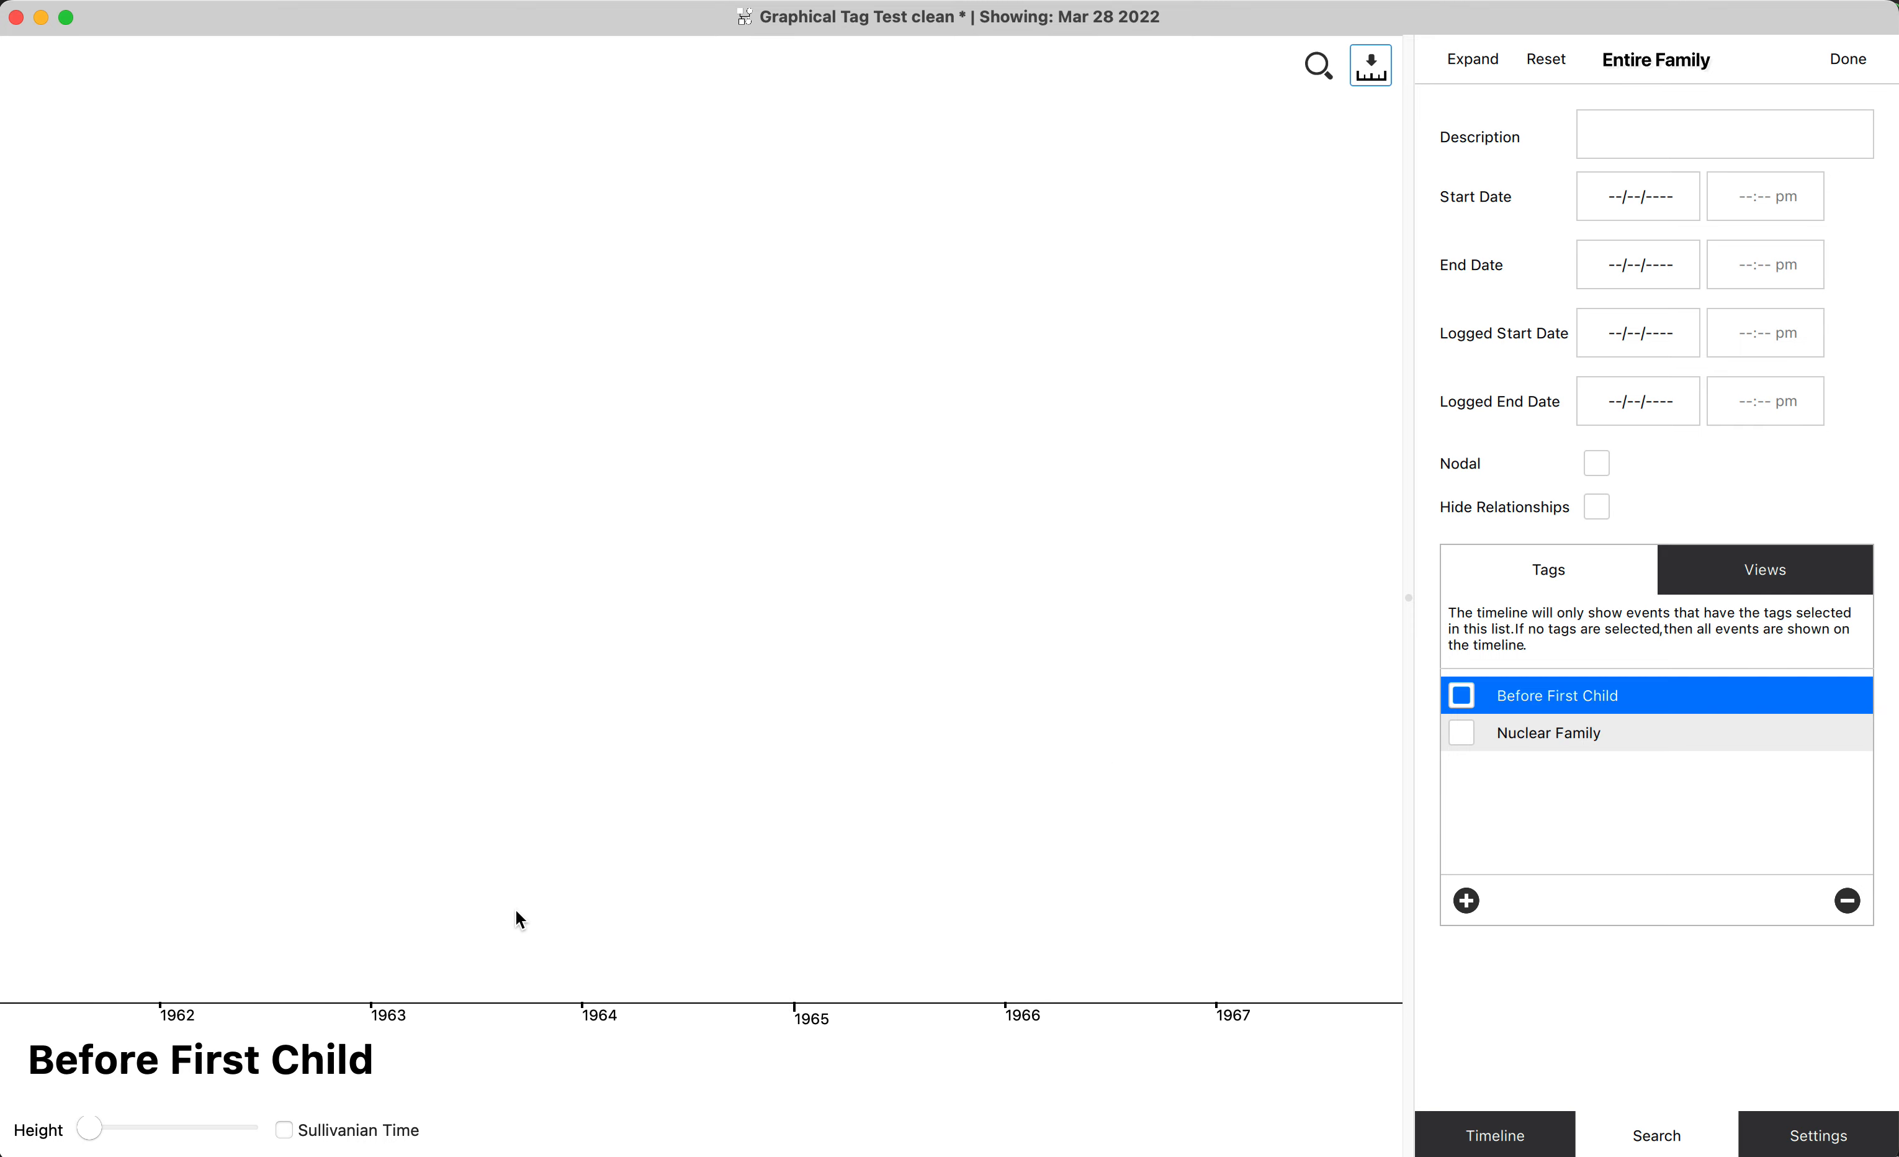
scroll(922, 914, "left", 5)
scroll(925, 913, "right", 6)
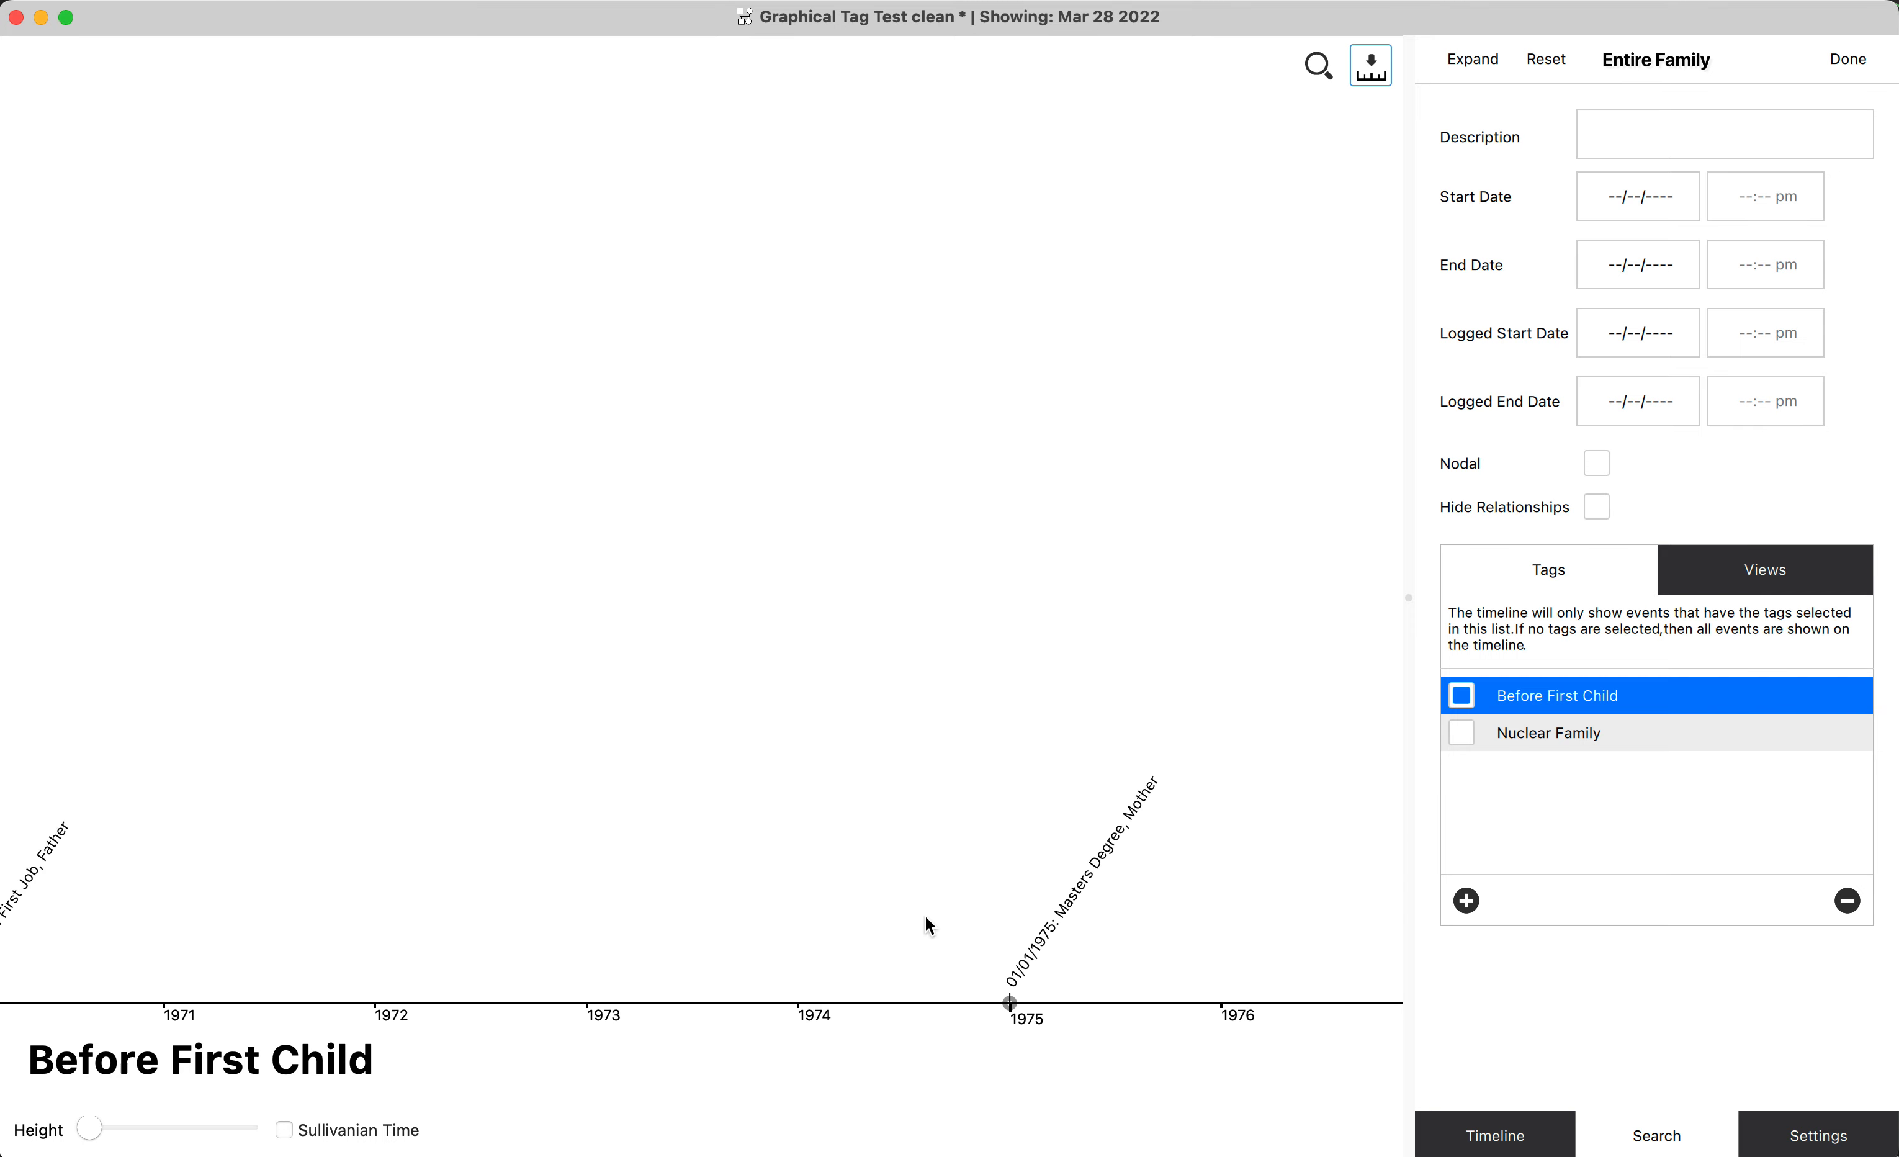
scroll(924, 913, "left", 5)
scroll(924, 913, "right", 3)
scroll(924, 913, "right", 5)
scroll(925, 913, "left", 5)
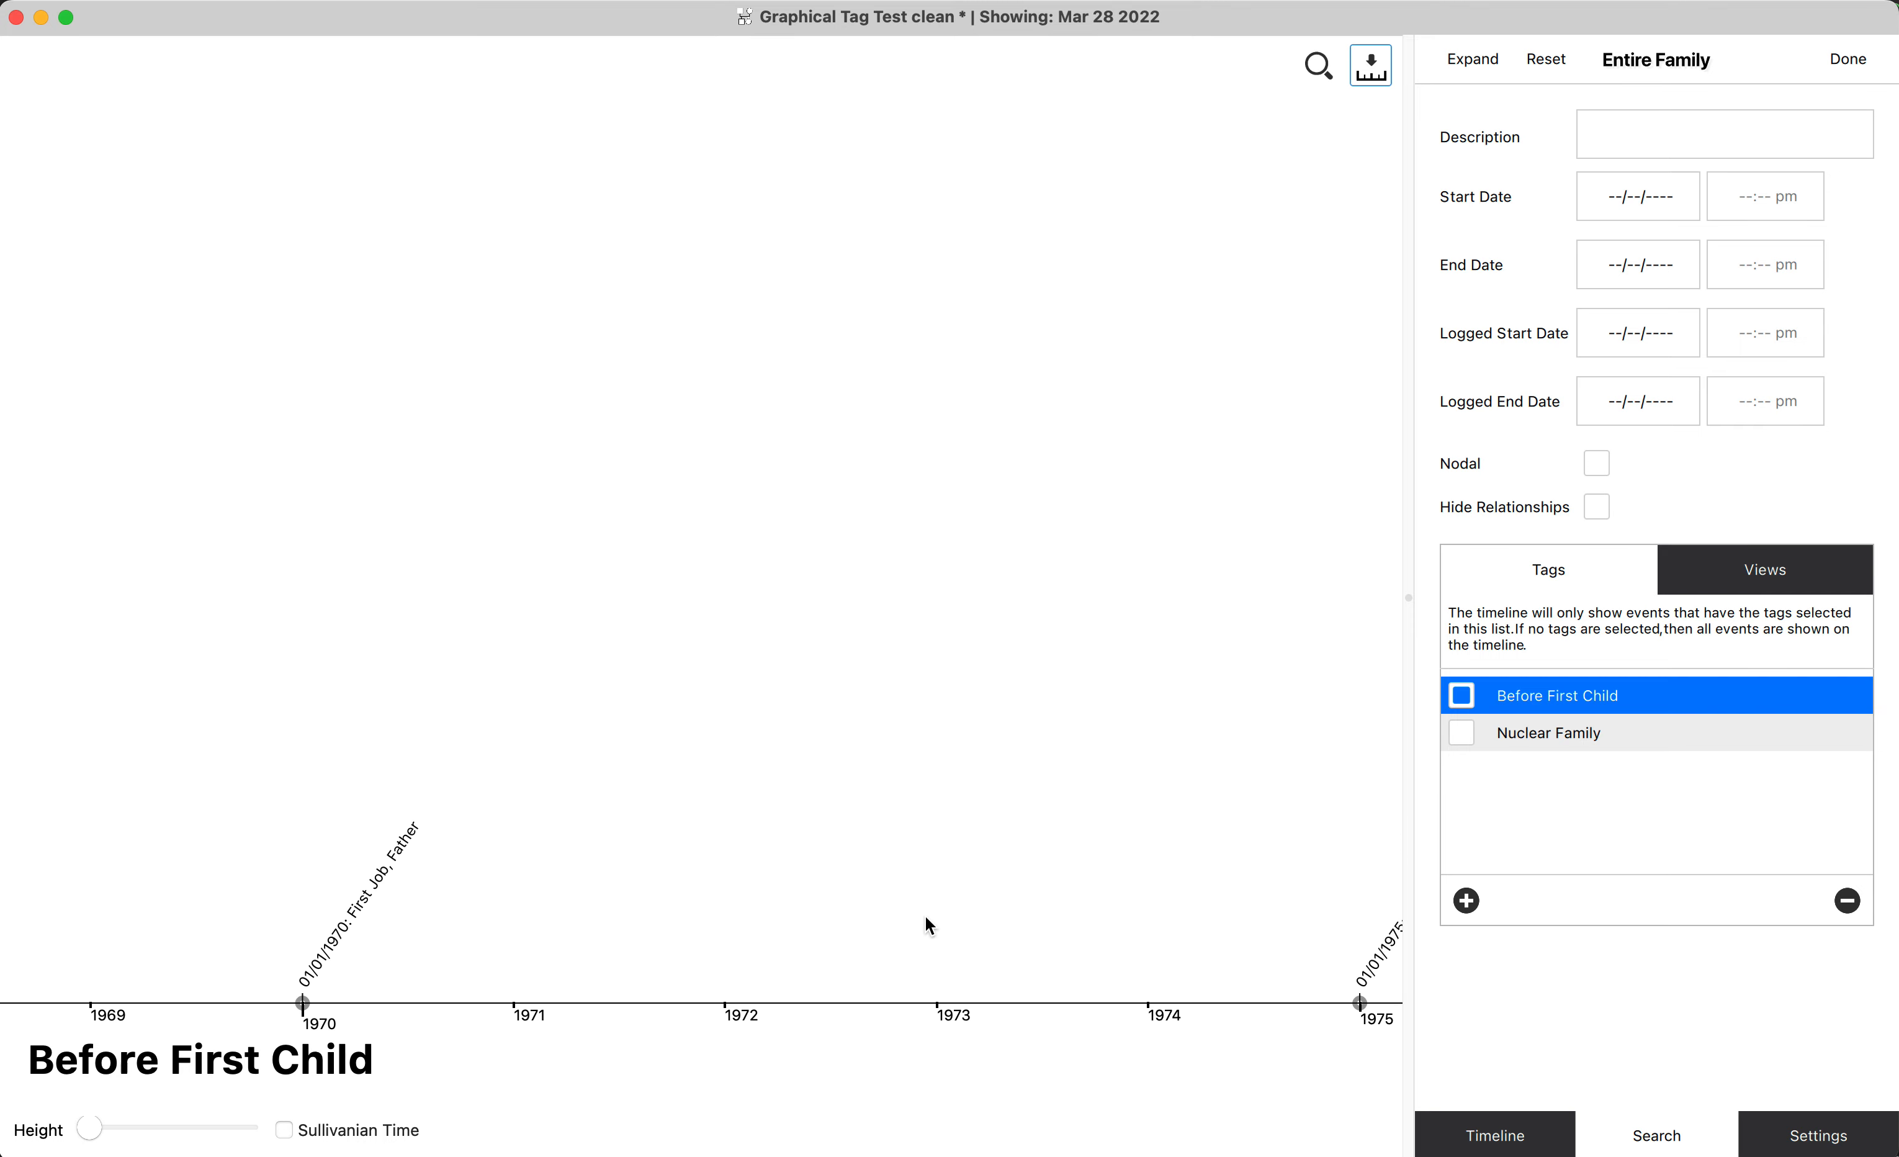
scroll(925, 914, "up", 2)
scroll(925, 913, "down", 5)
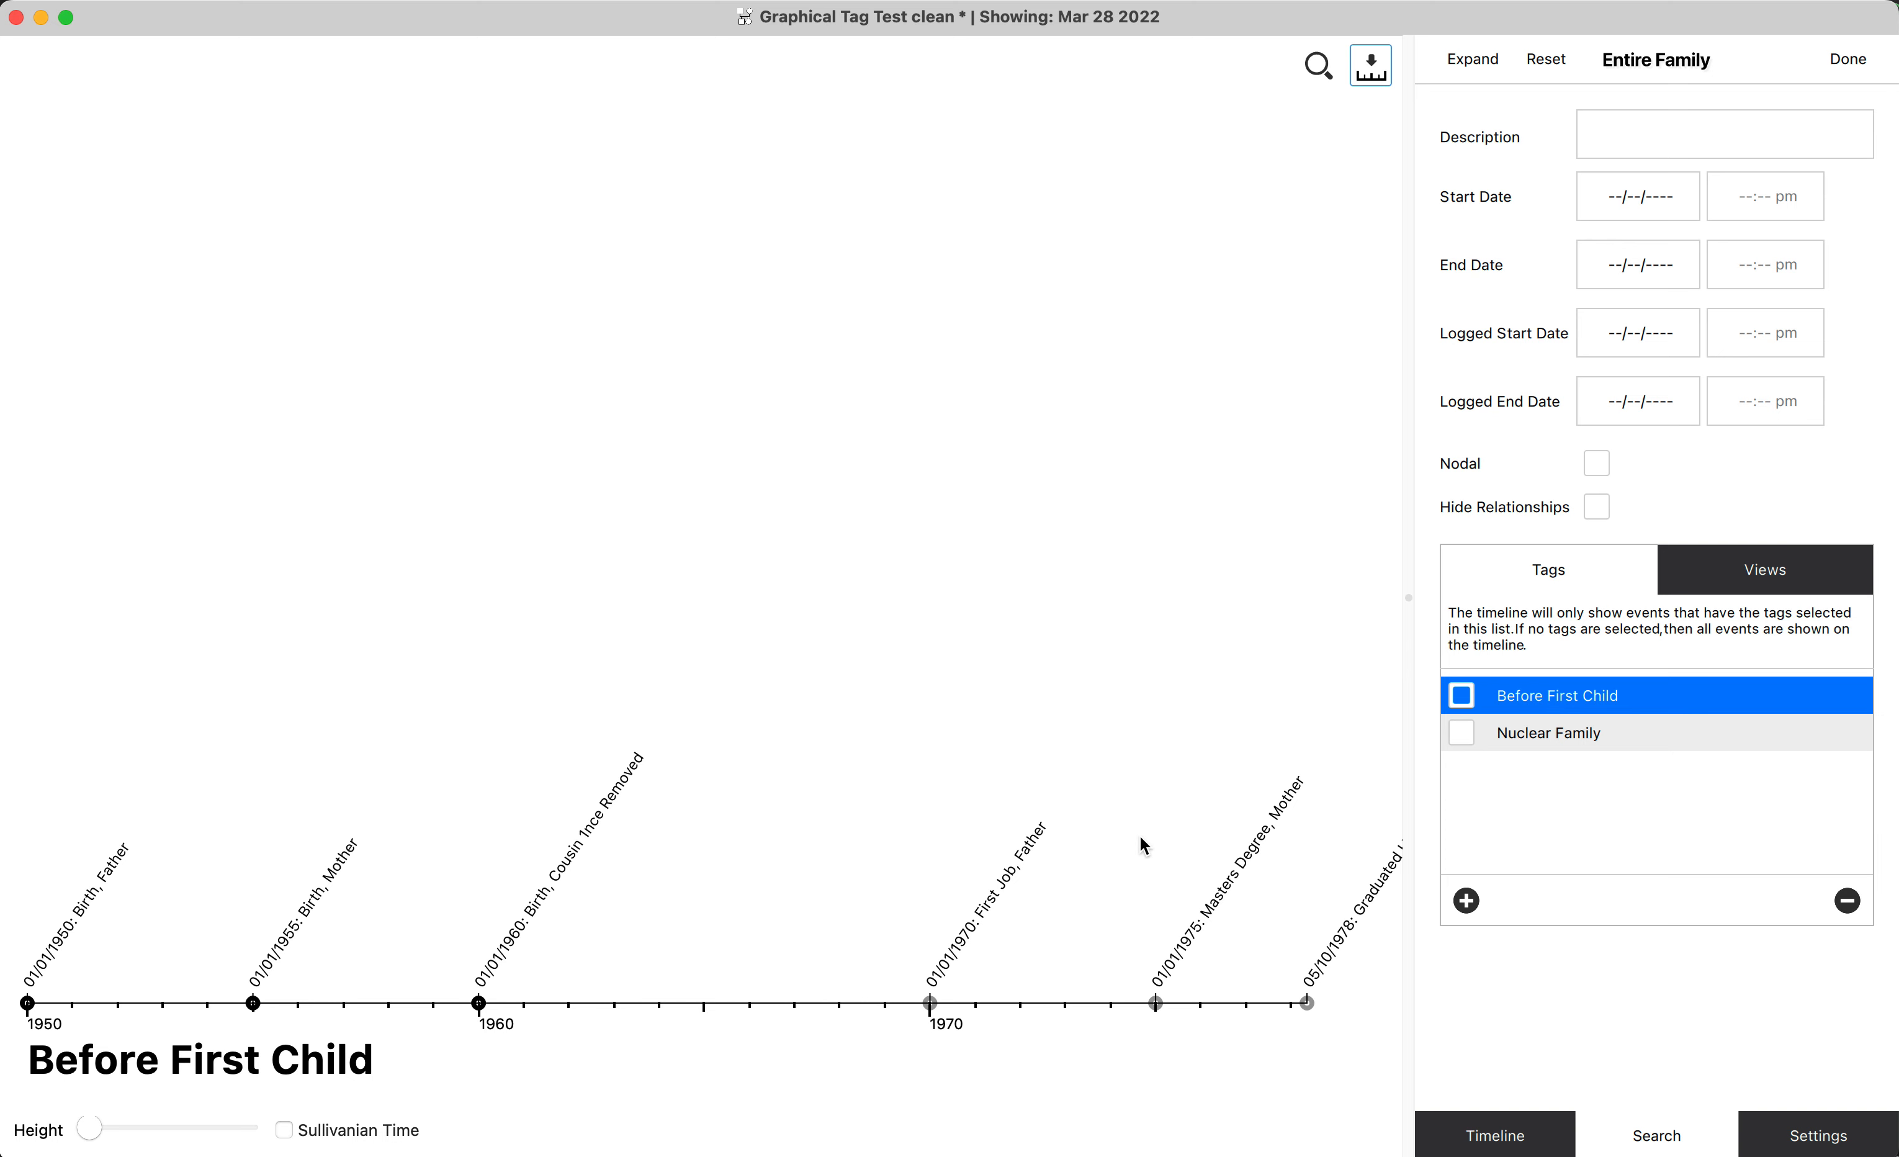
Add the Nuclear Family tag to the filter and compare its timeline with the Before First Child timeline.
left_click(1461, 734)
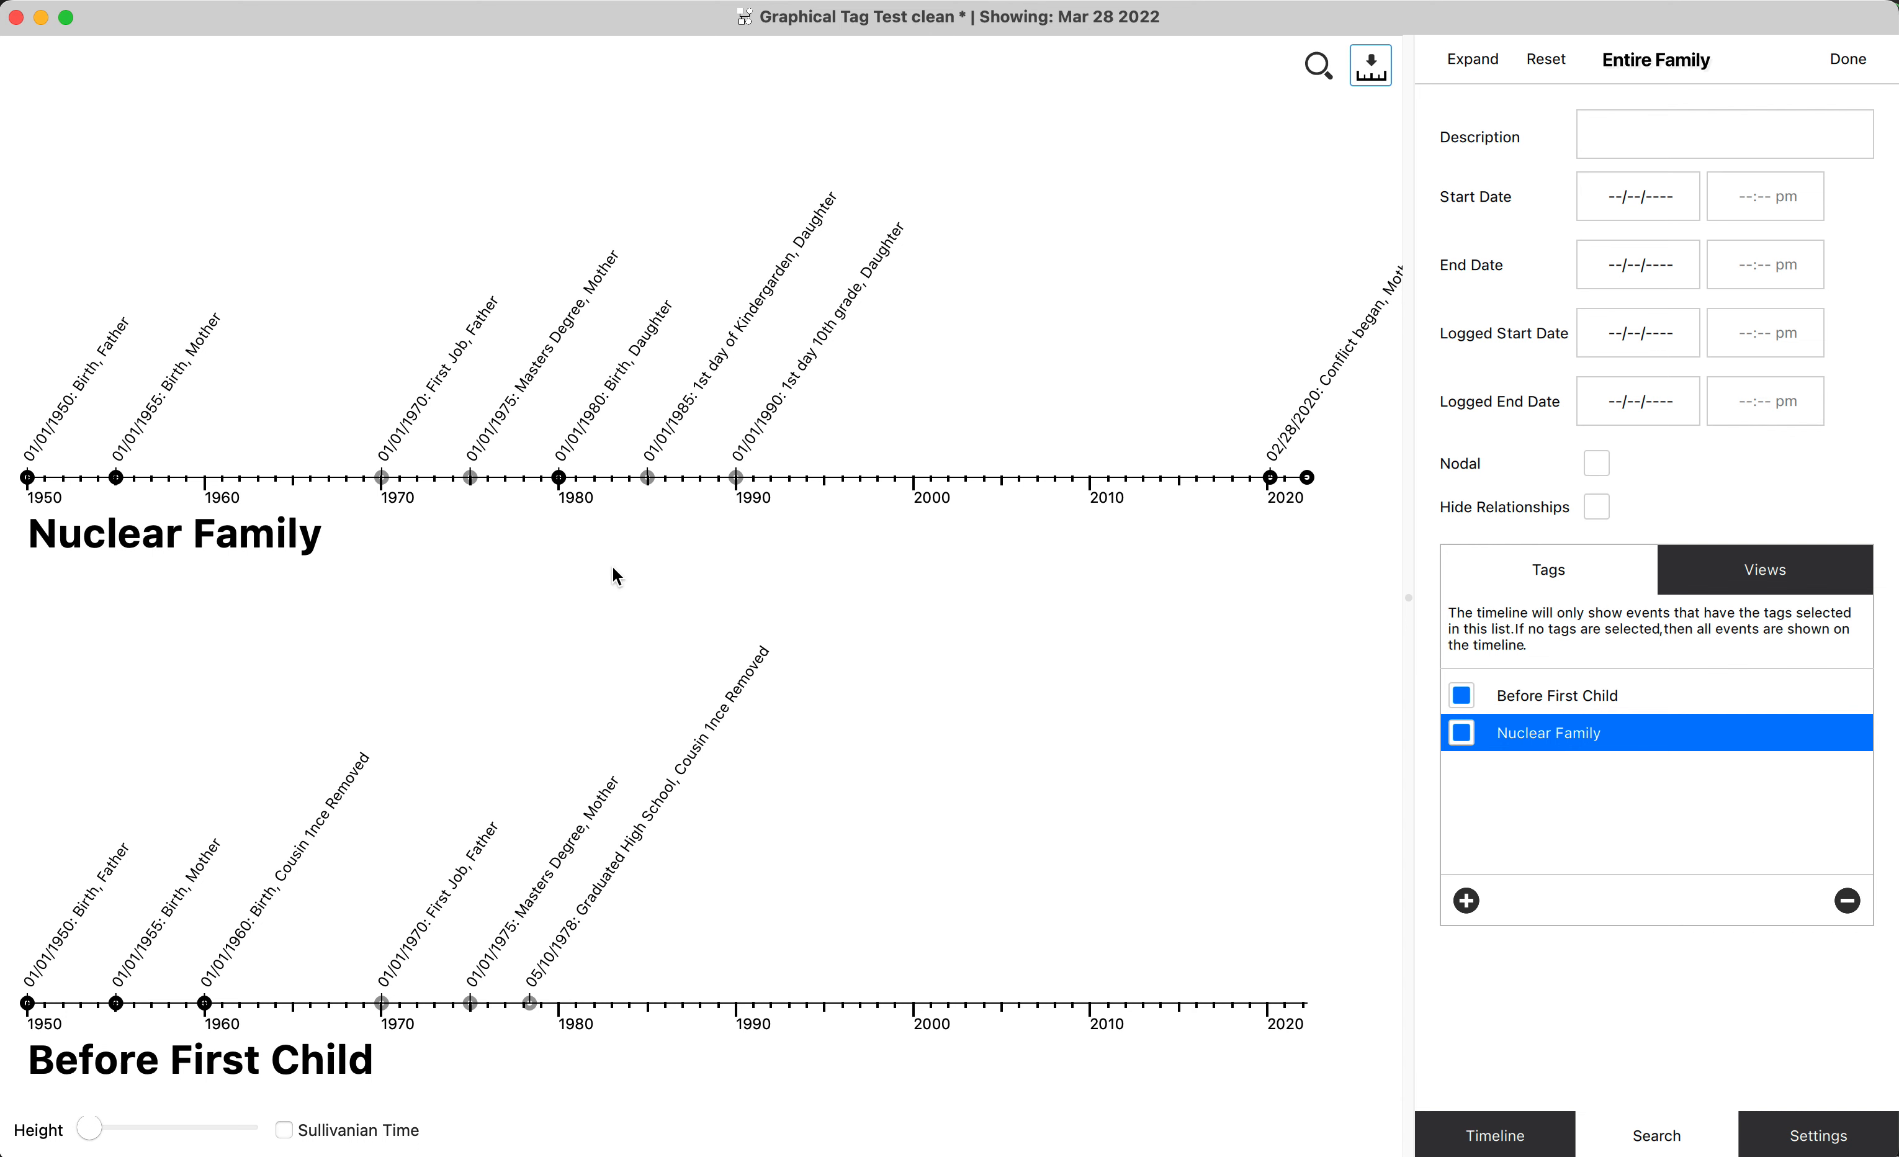
scroll(213, 921, "up", 5)
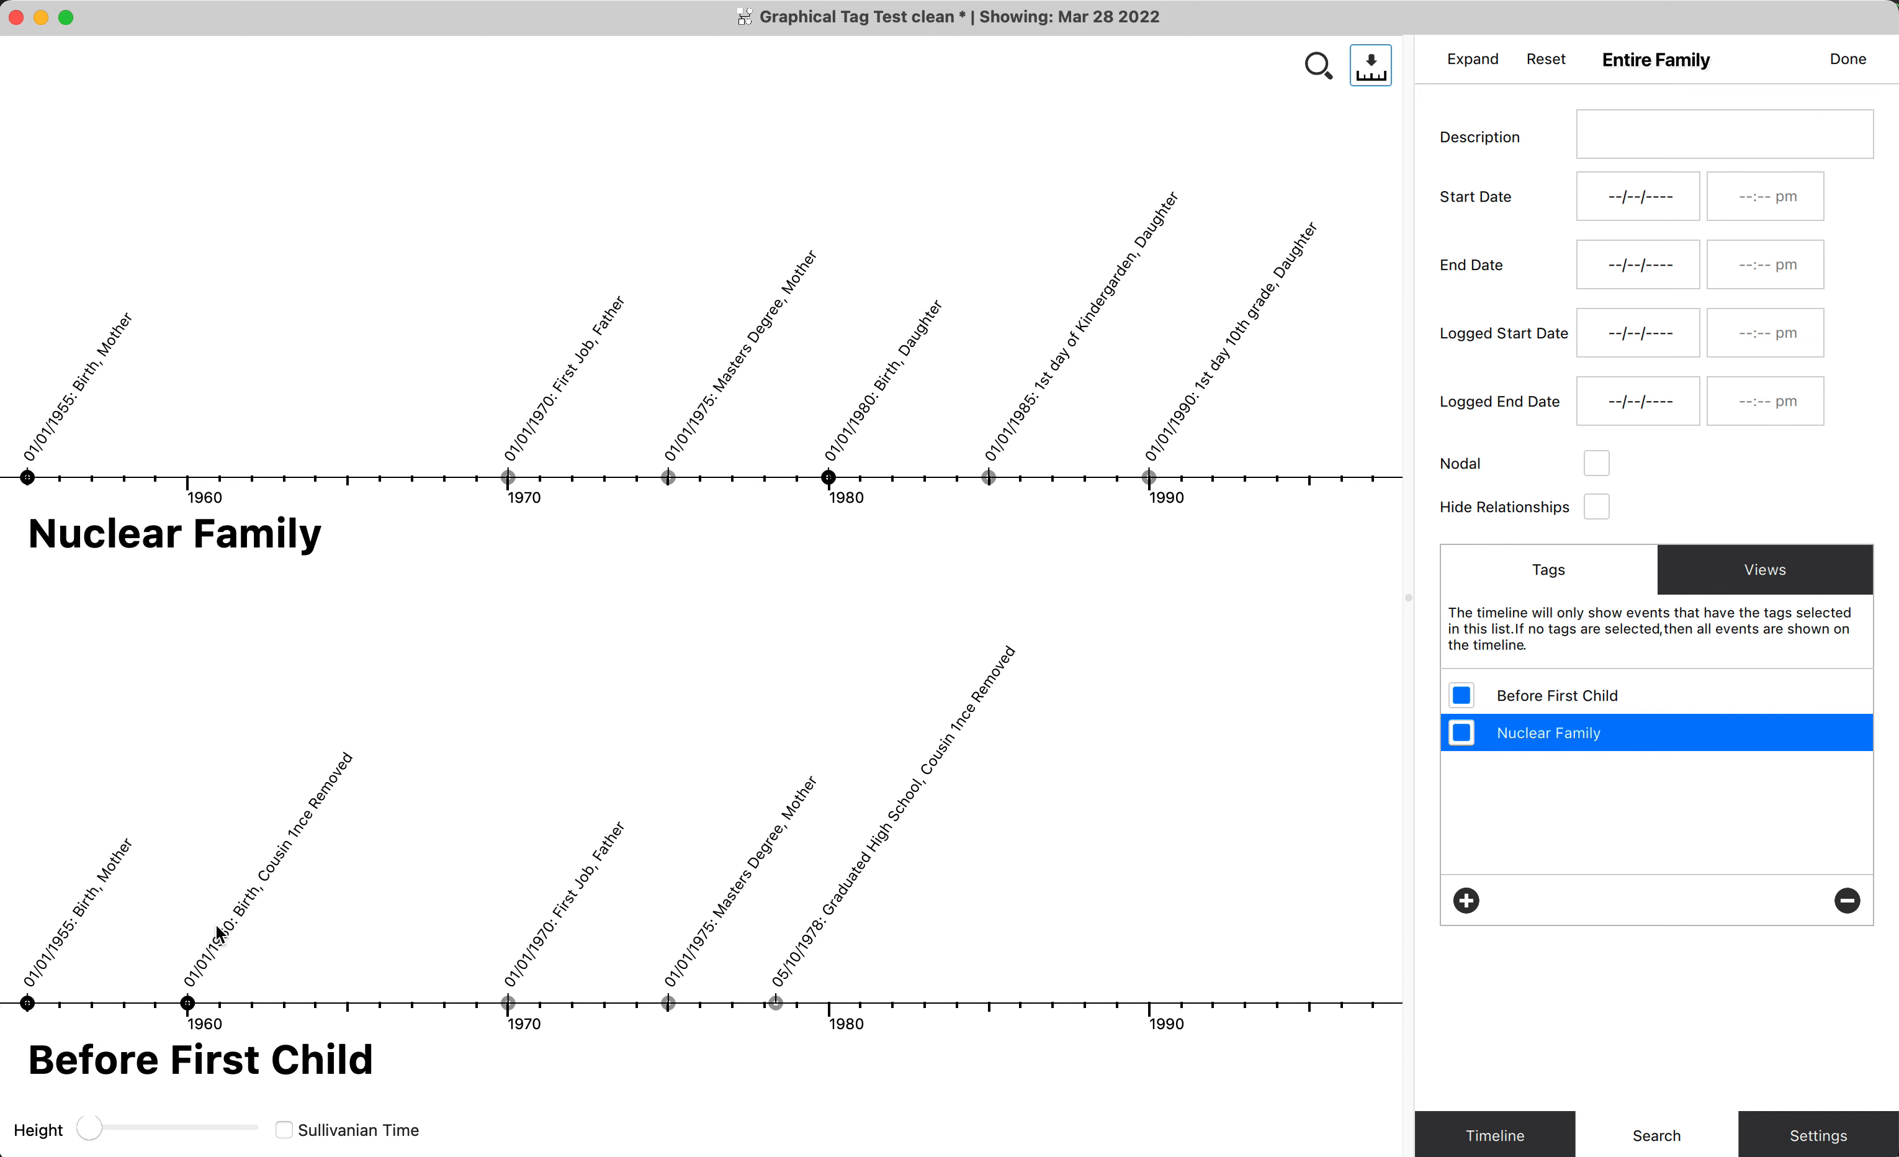
left_click_drag(207, 847, 756, 815)
scroll(665, 684, "up", 3)
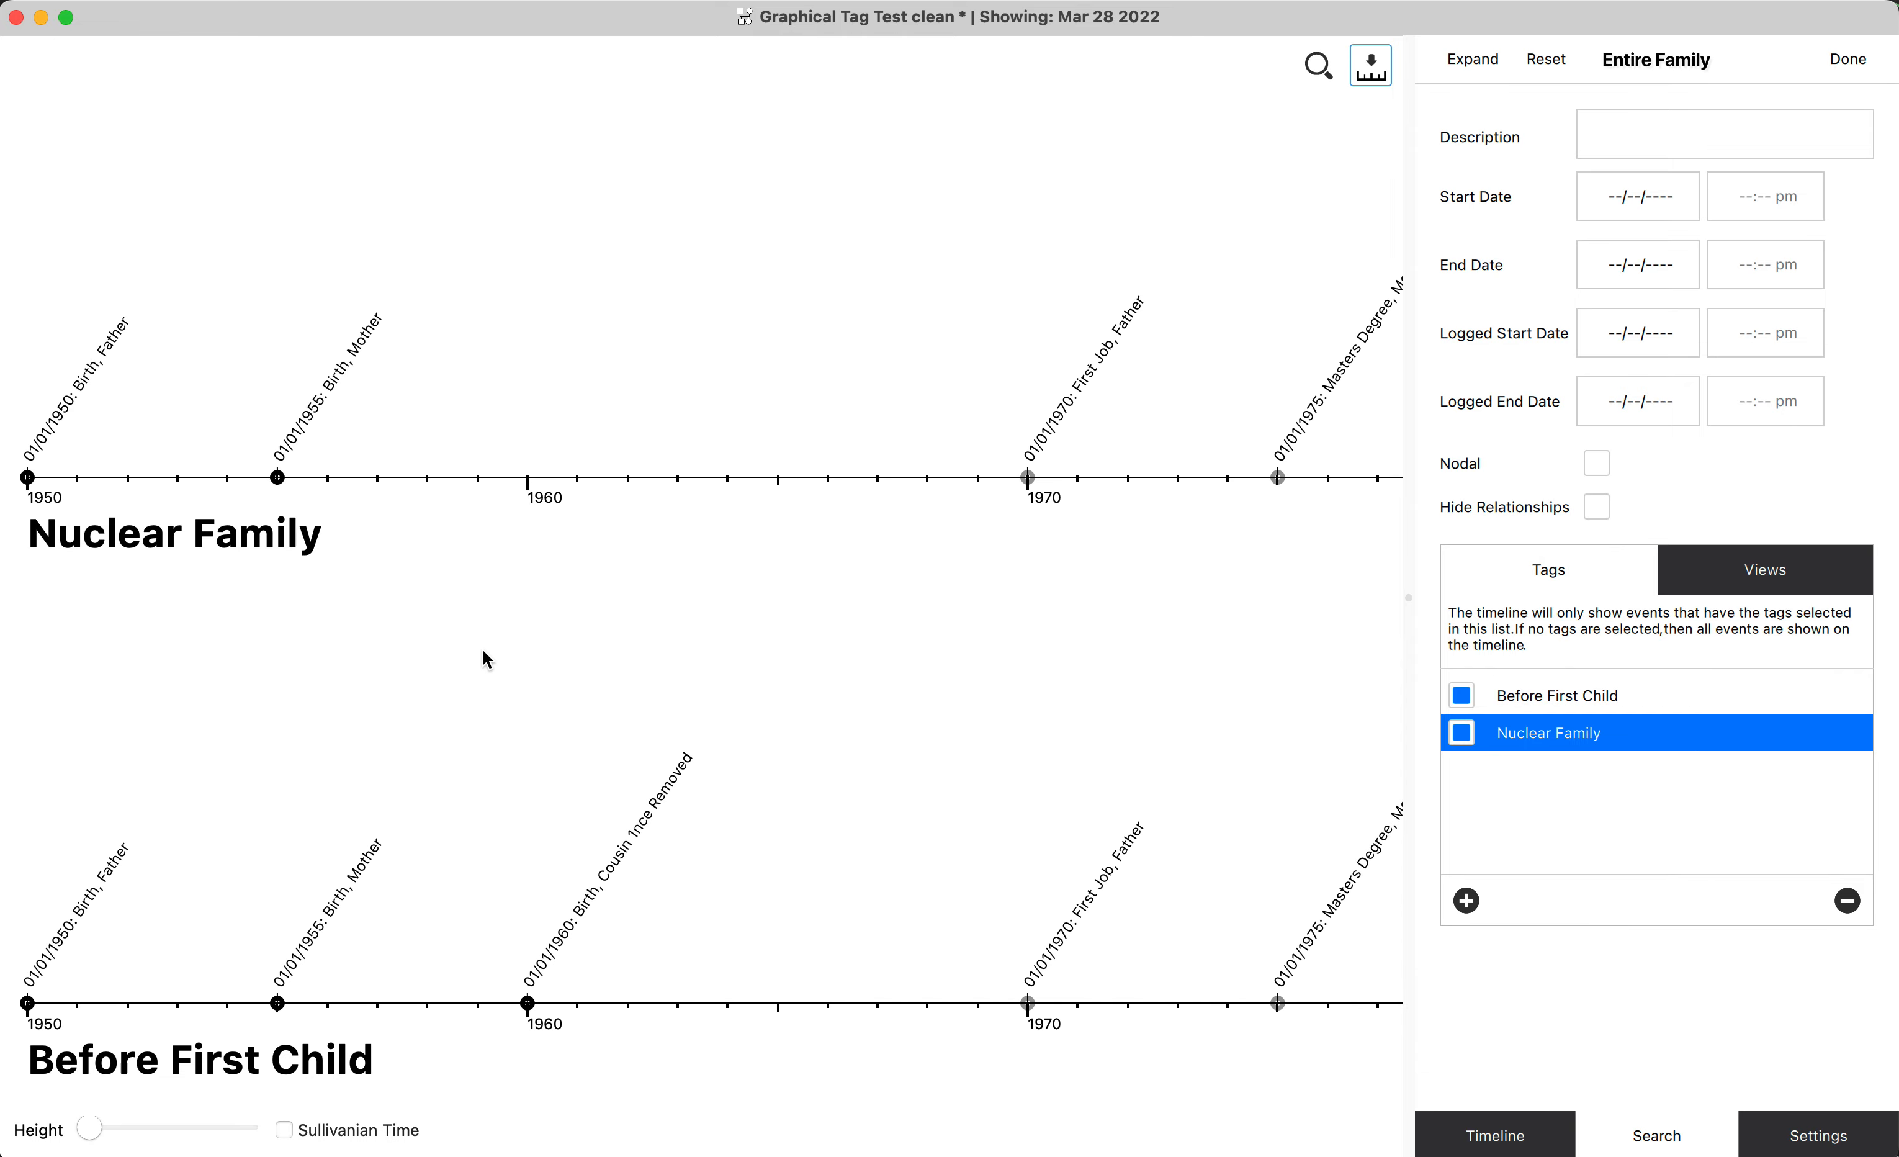
left_click_drag(559, 615, 620, 618)
scroll(674, 817, "up", 5)
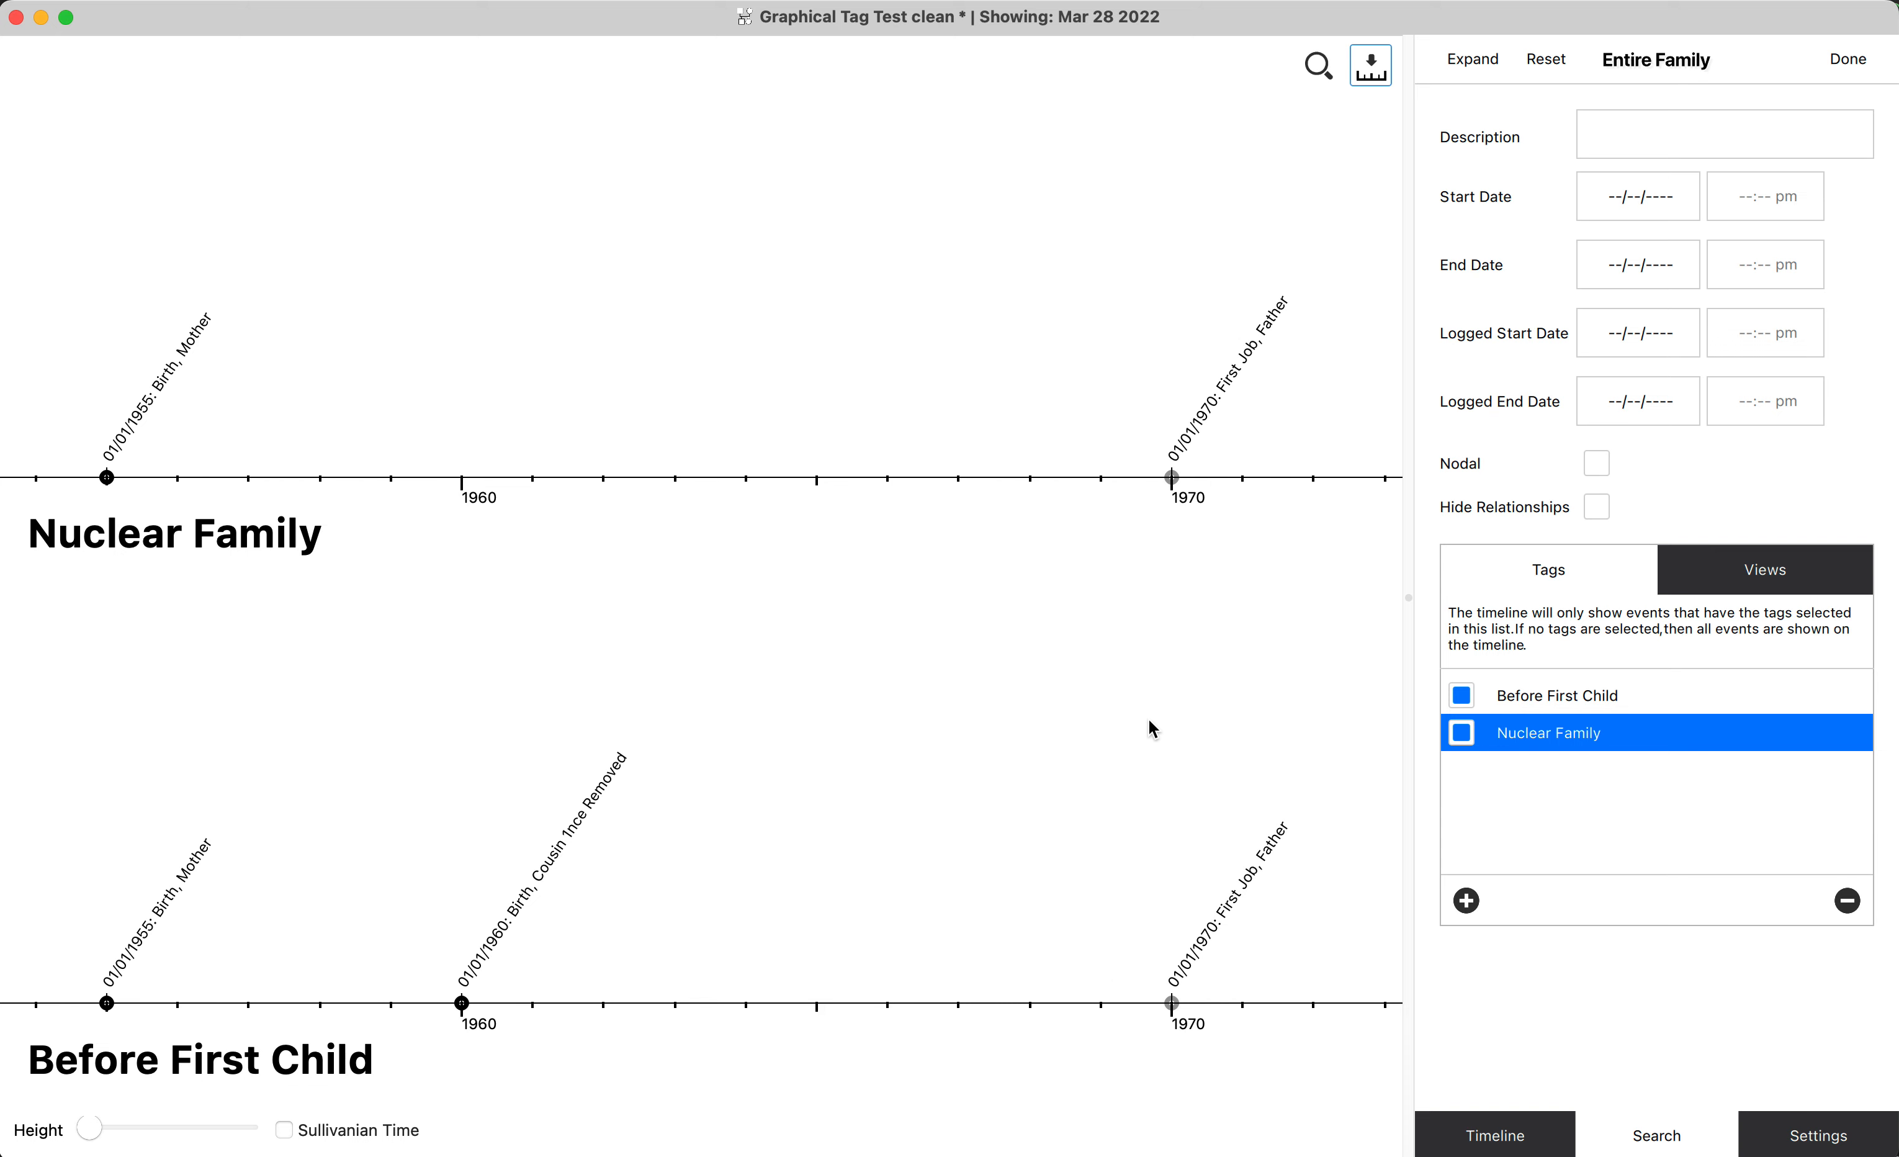
scroll(1147, 716, "down", 1)
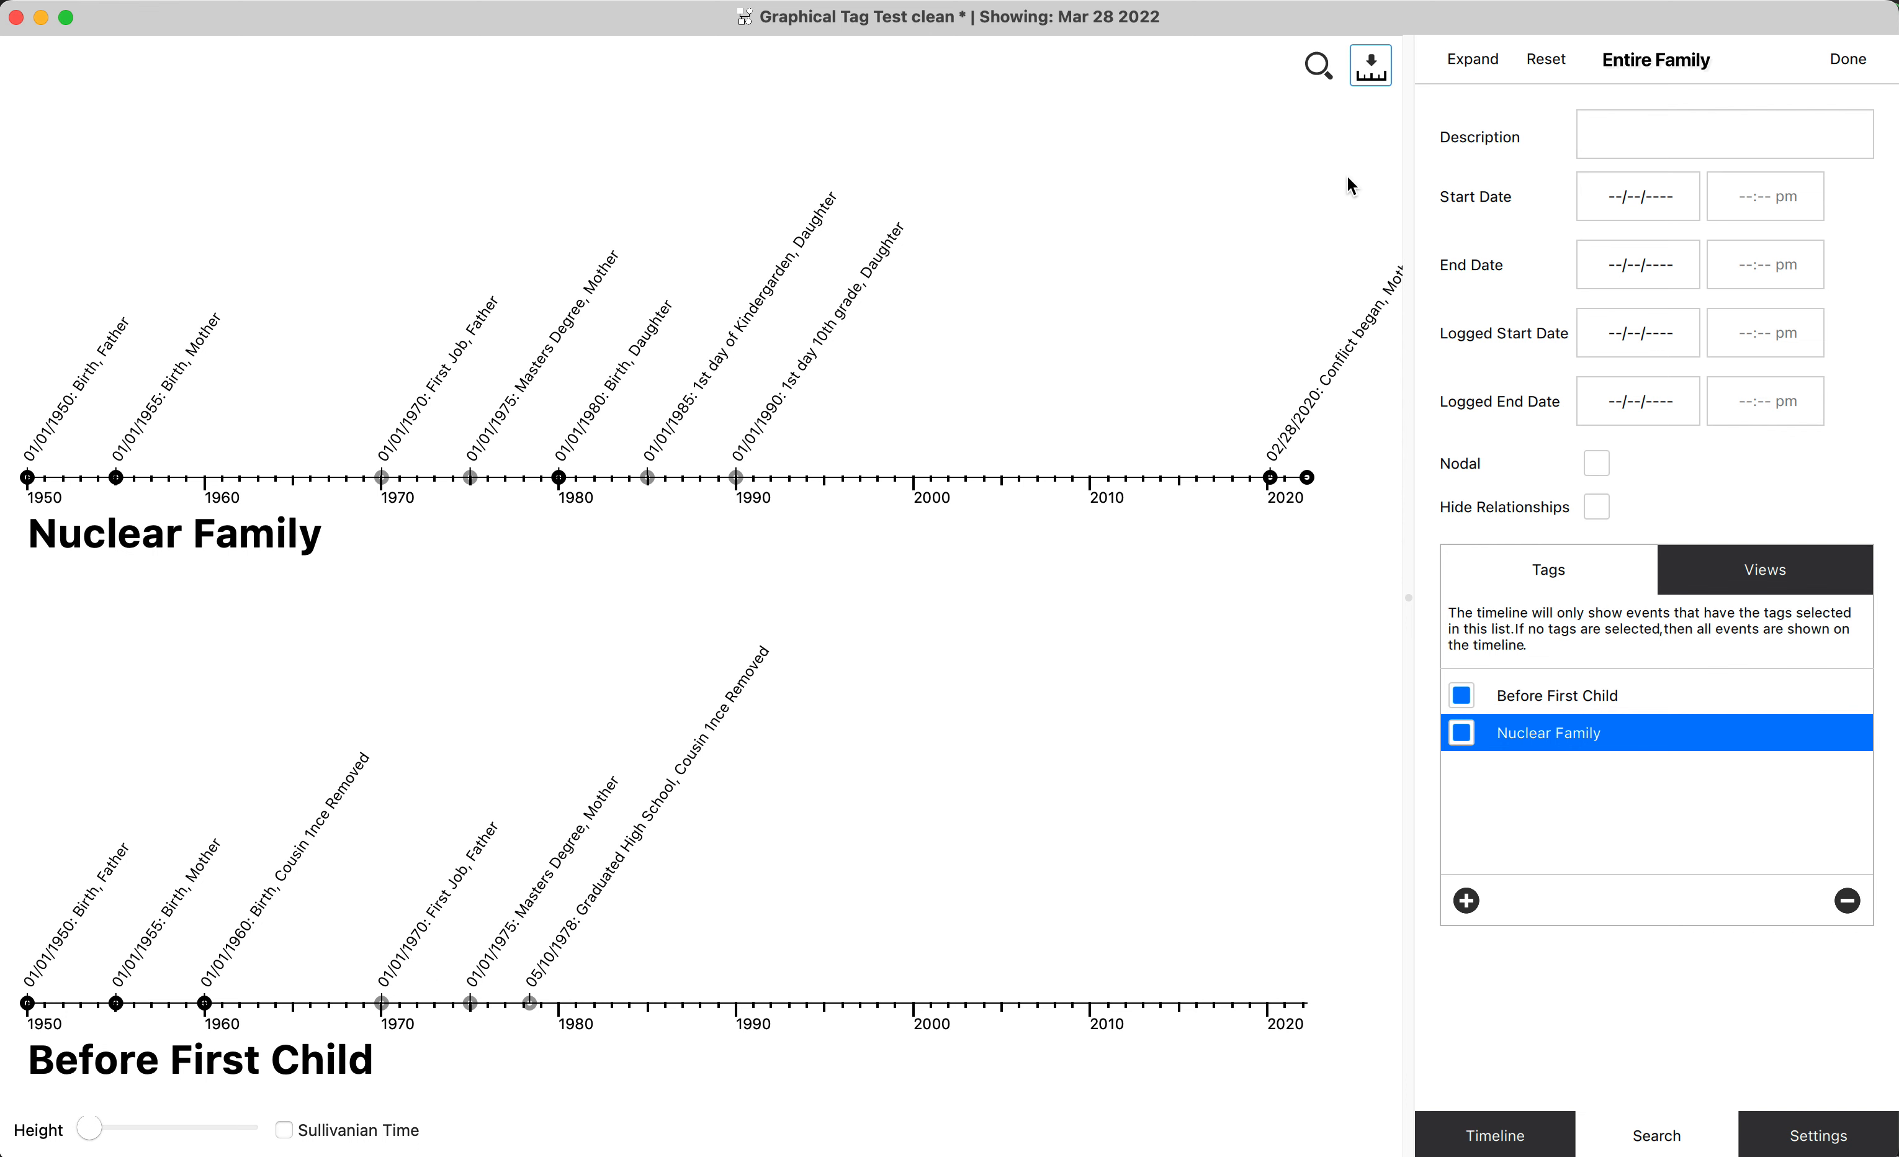
Return to the family diagram and list the events tagged Before First Child or Nuclear Family.
left_click(1370, 69)
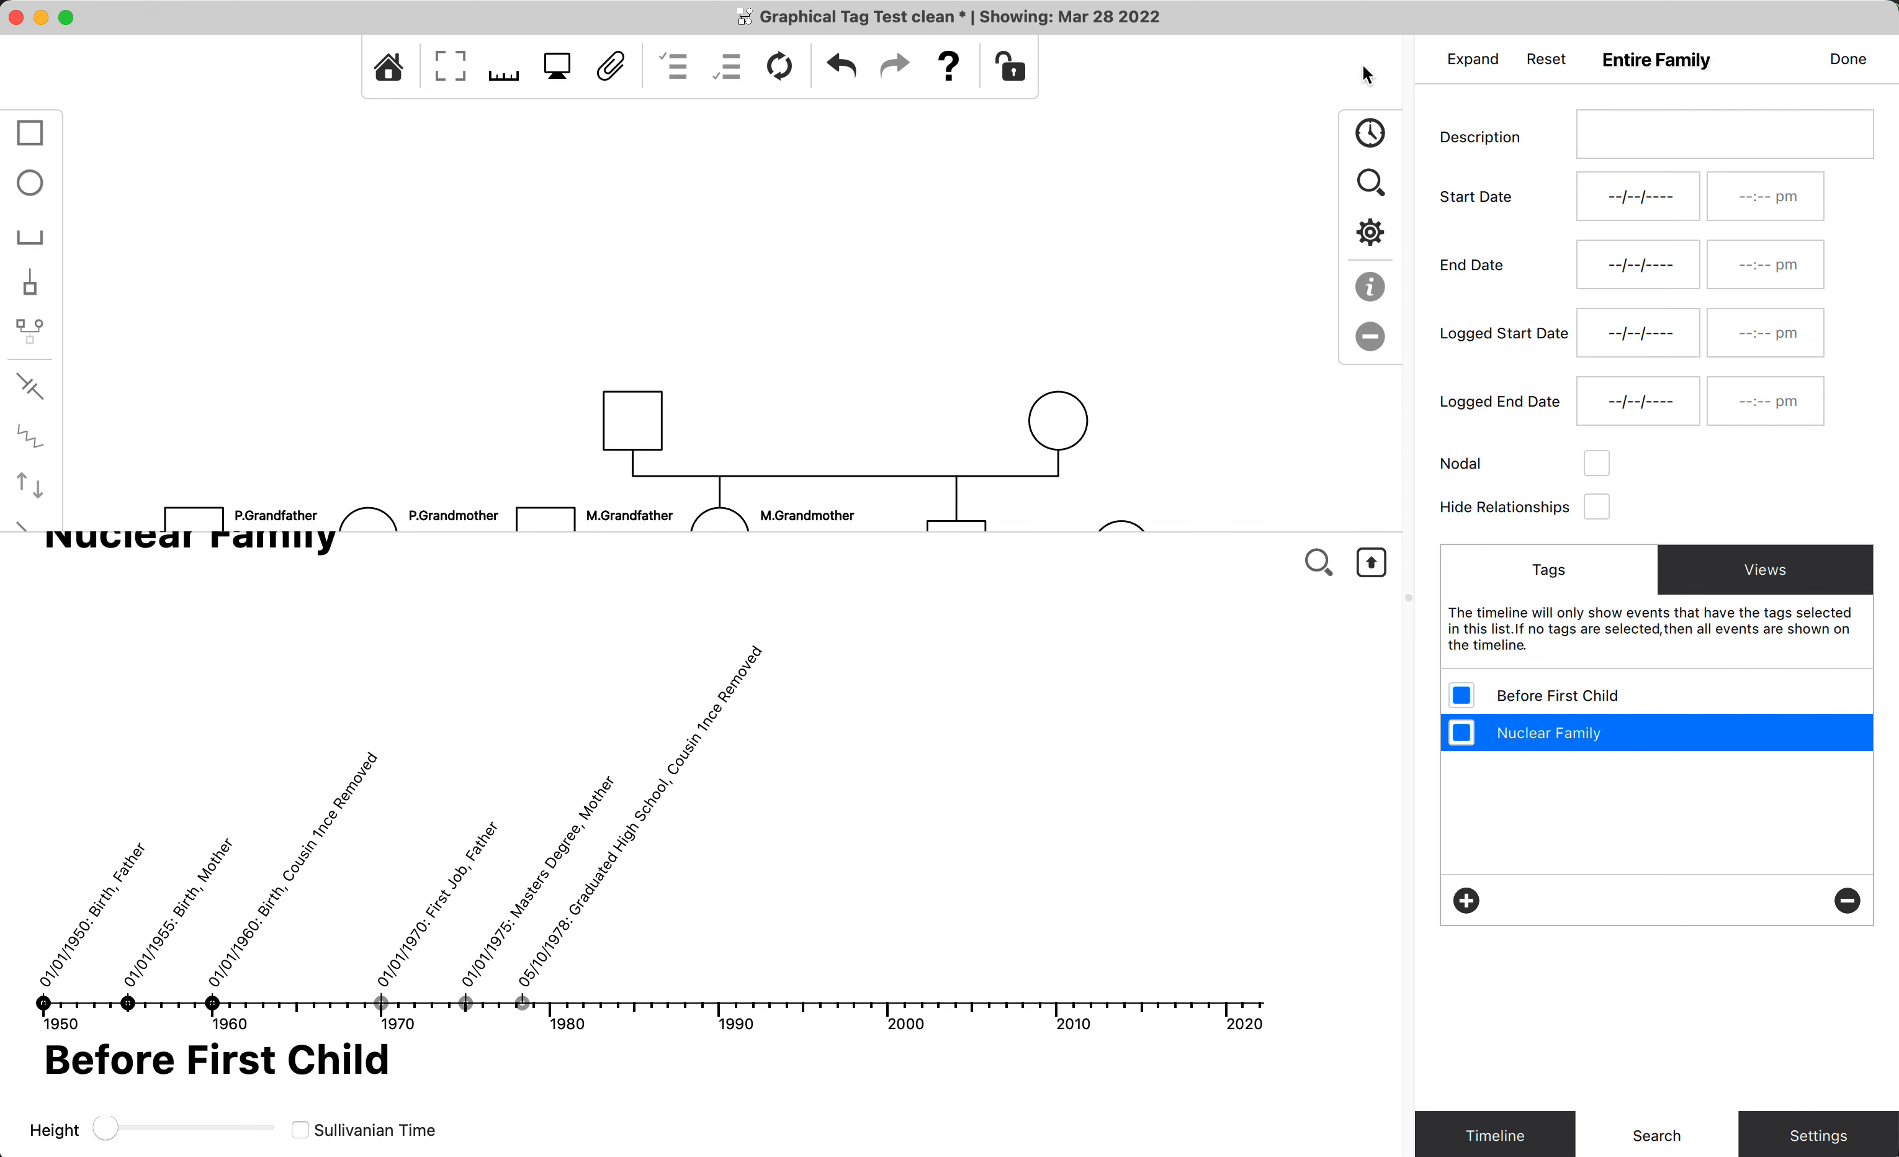
left_click(1371, 137)
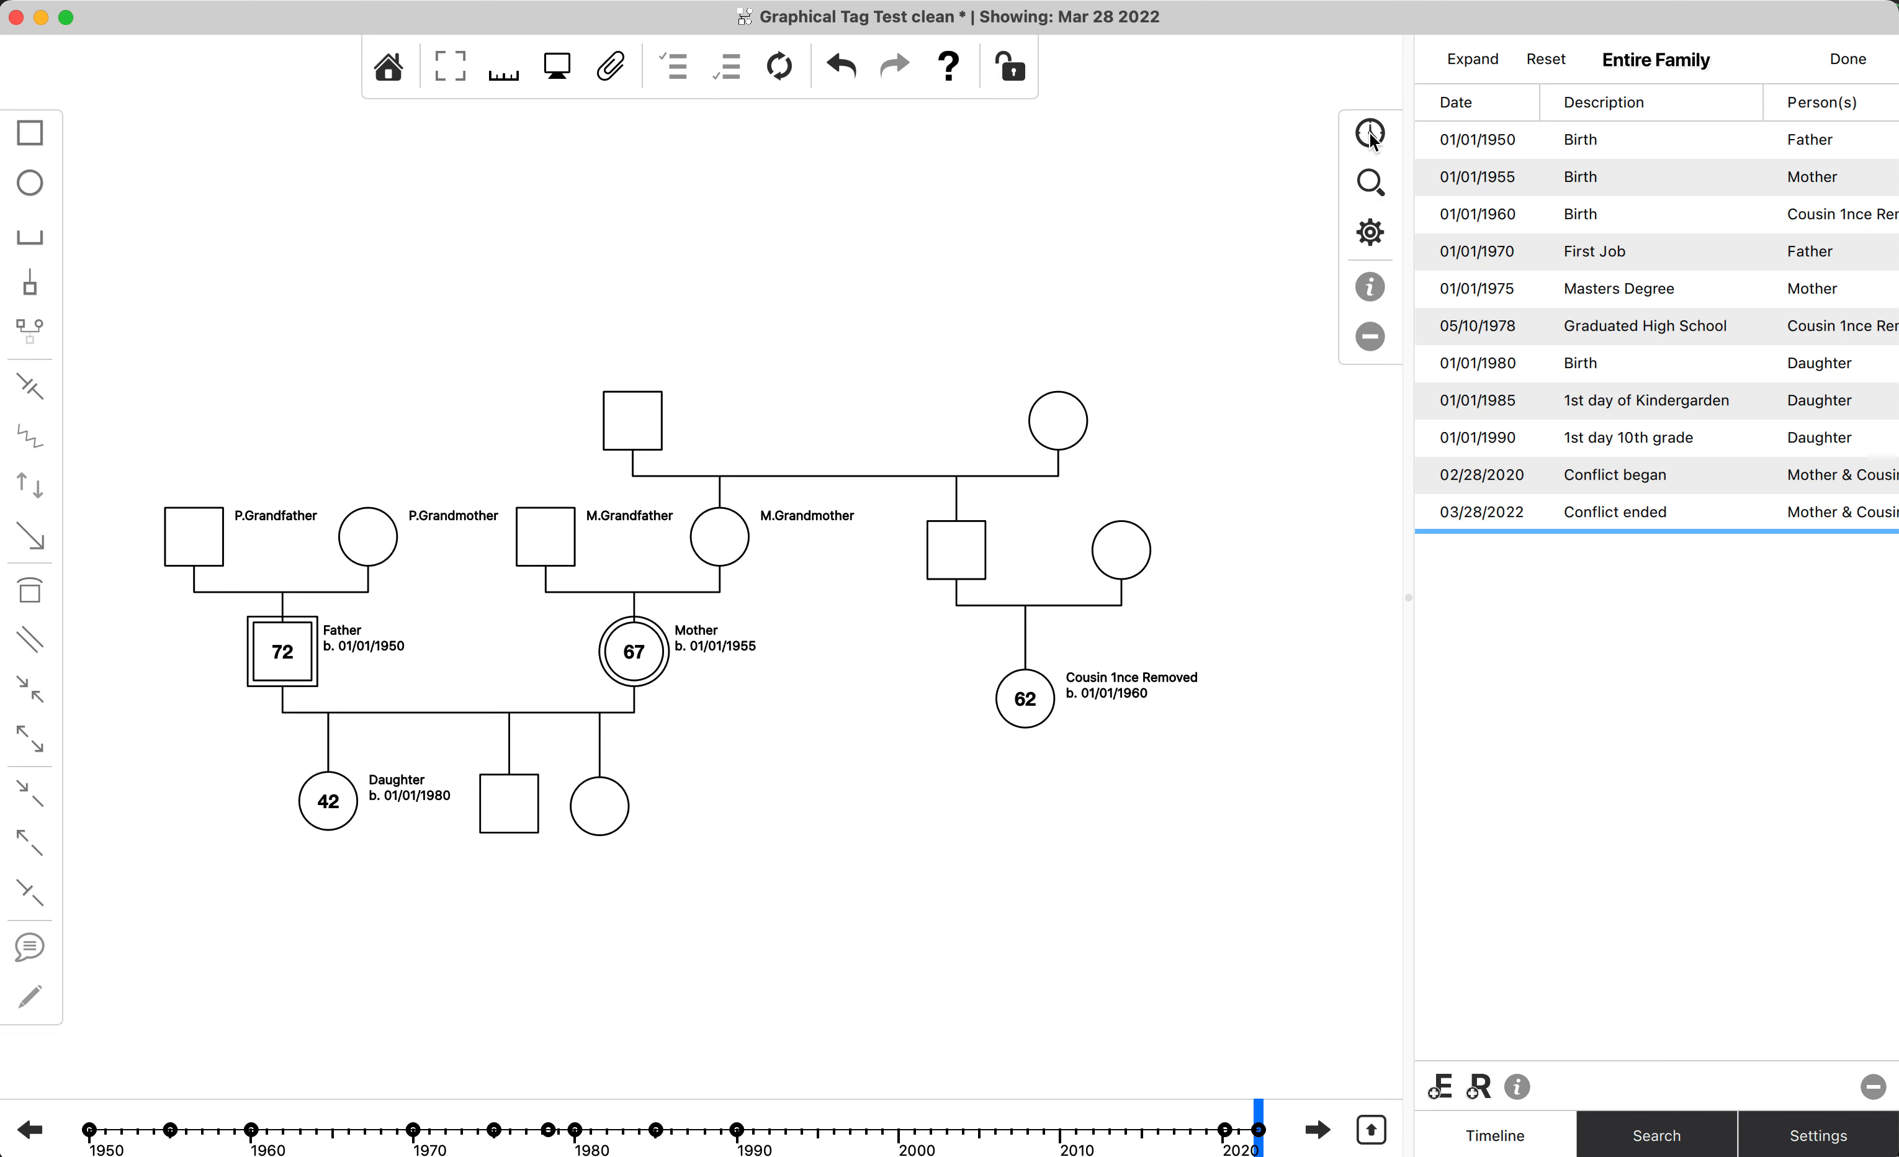
Clear the tag filter from the family timeline and fill in the birth date of M.Grandmother.
left_click(1545, 62)
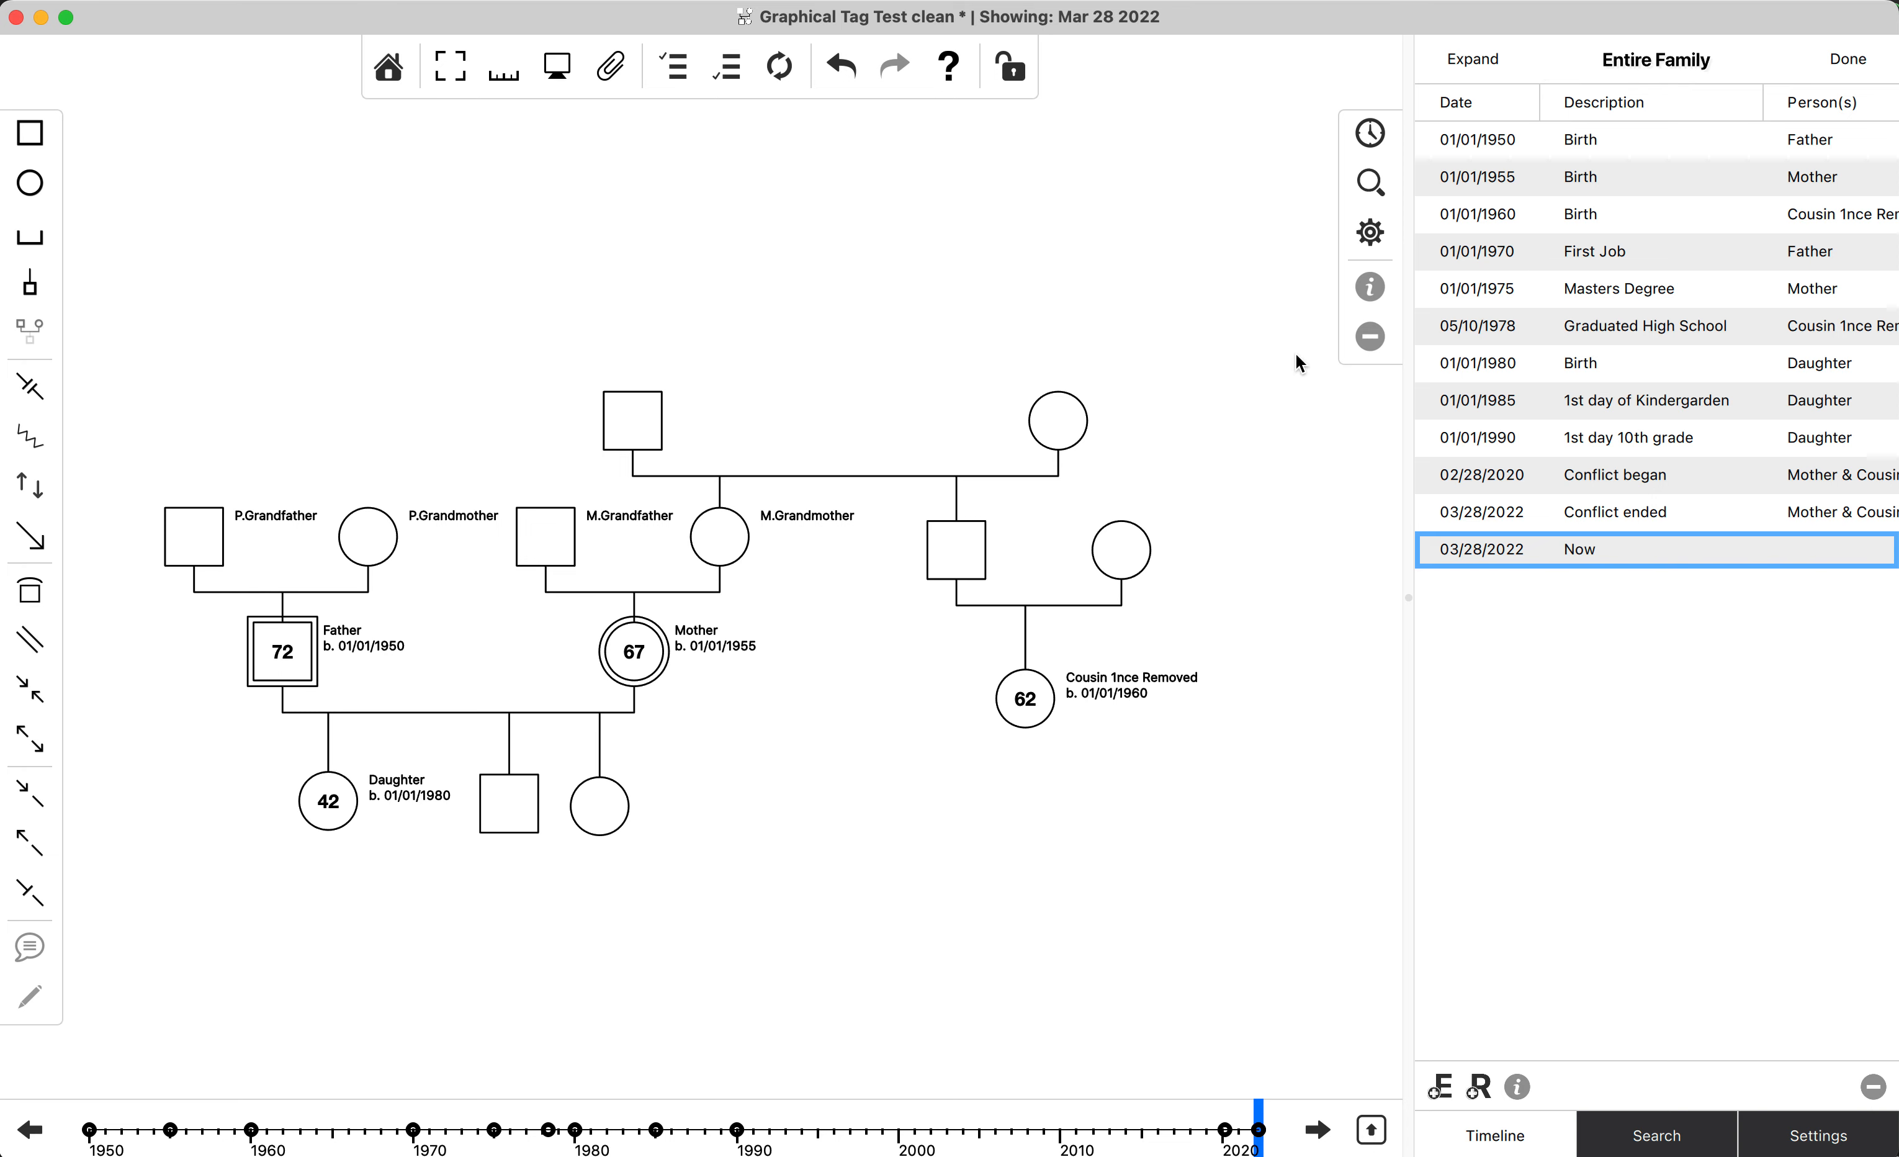
left_click(776, 69)
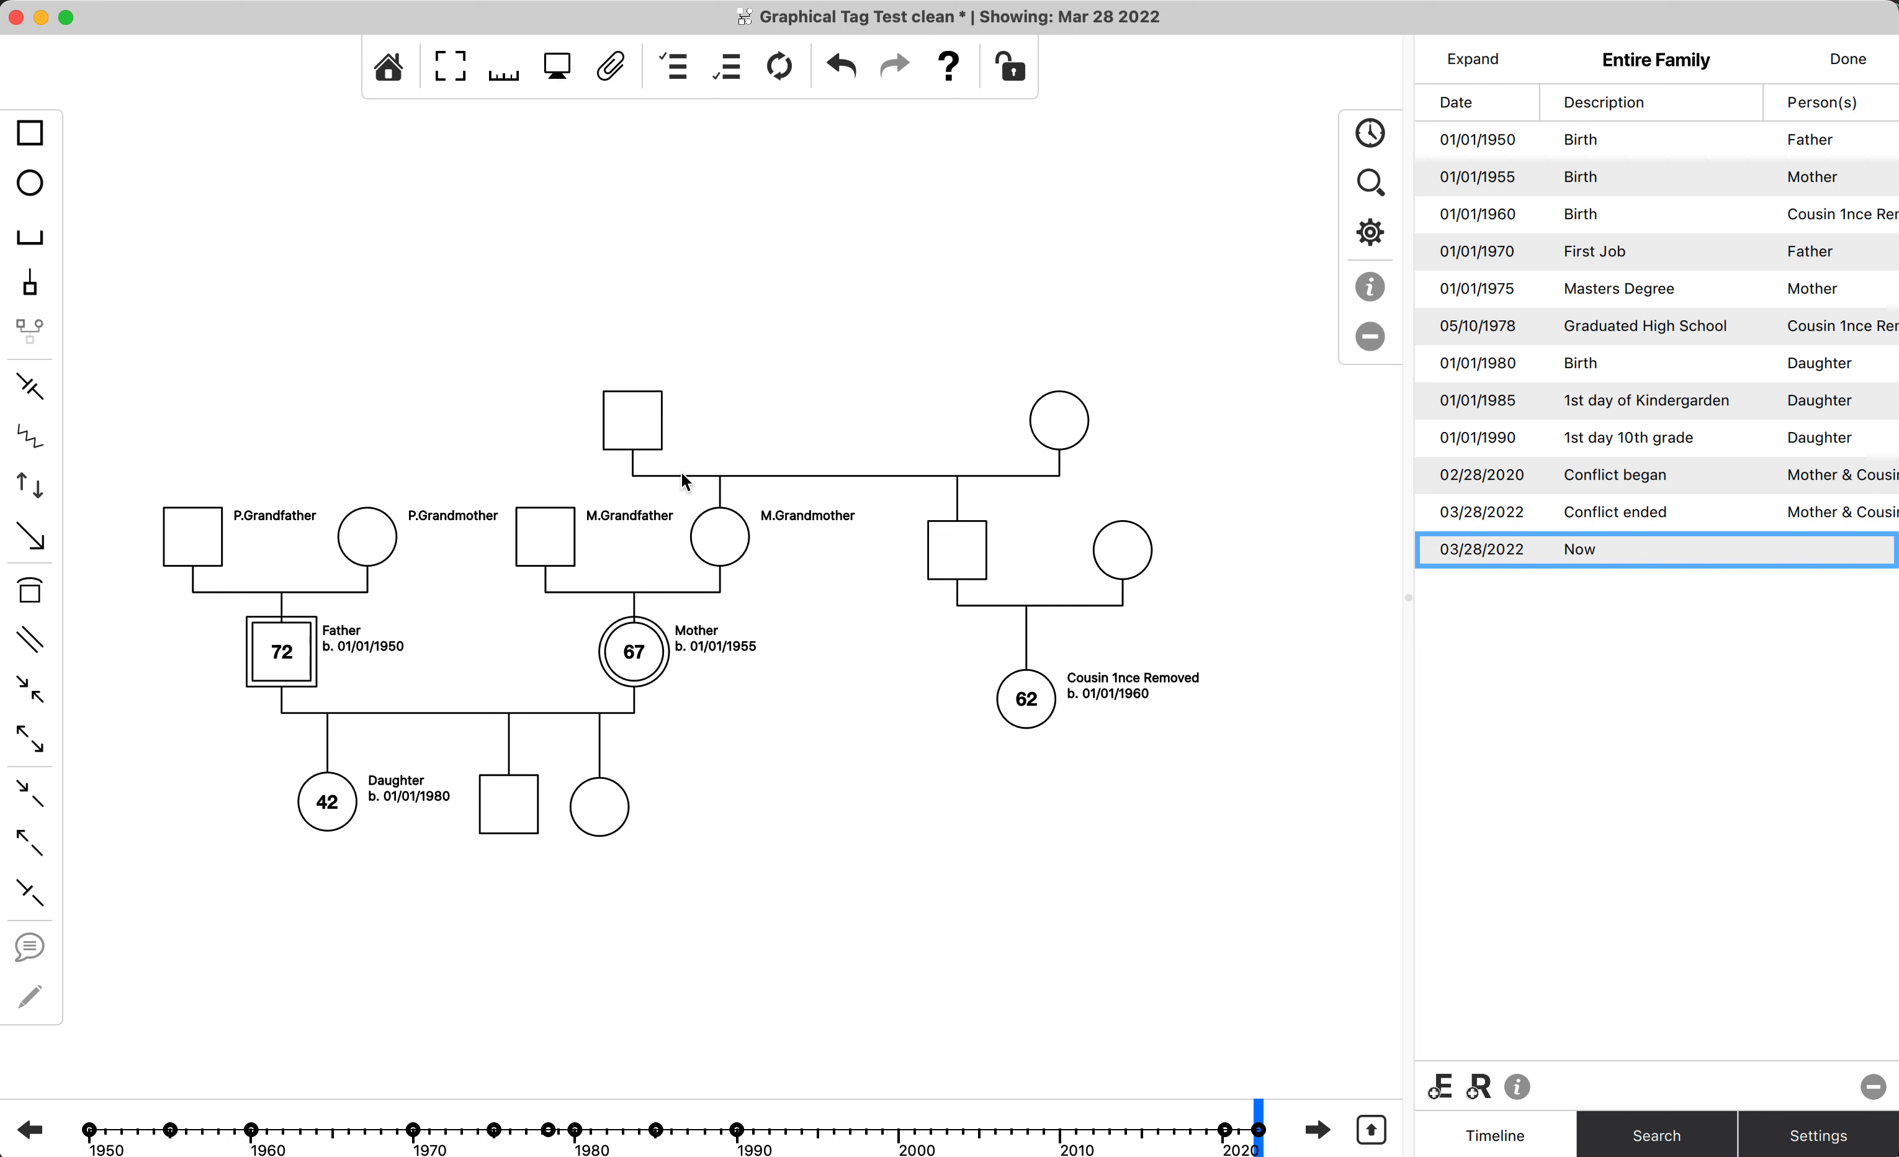
left_click(717, 547)
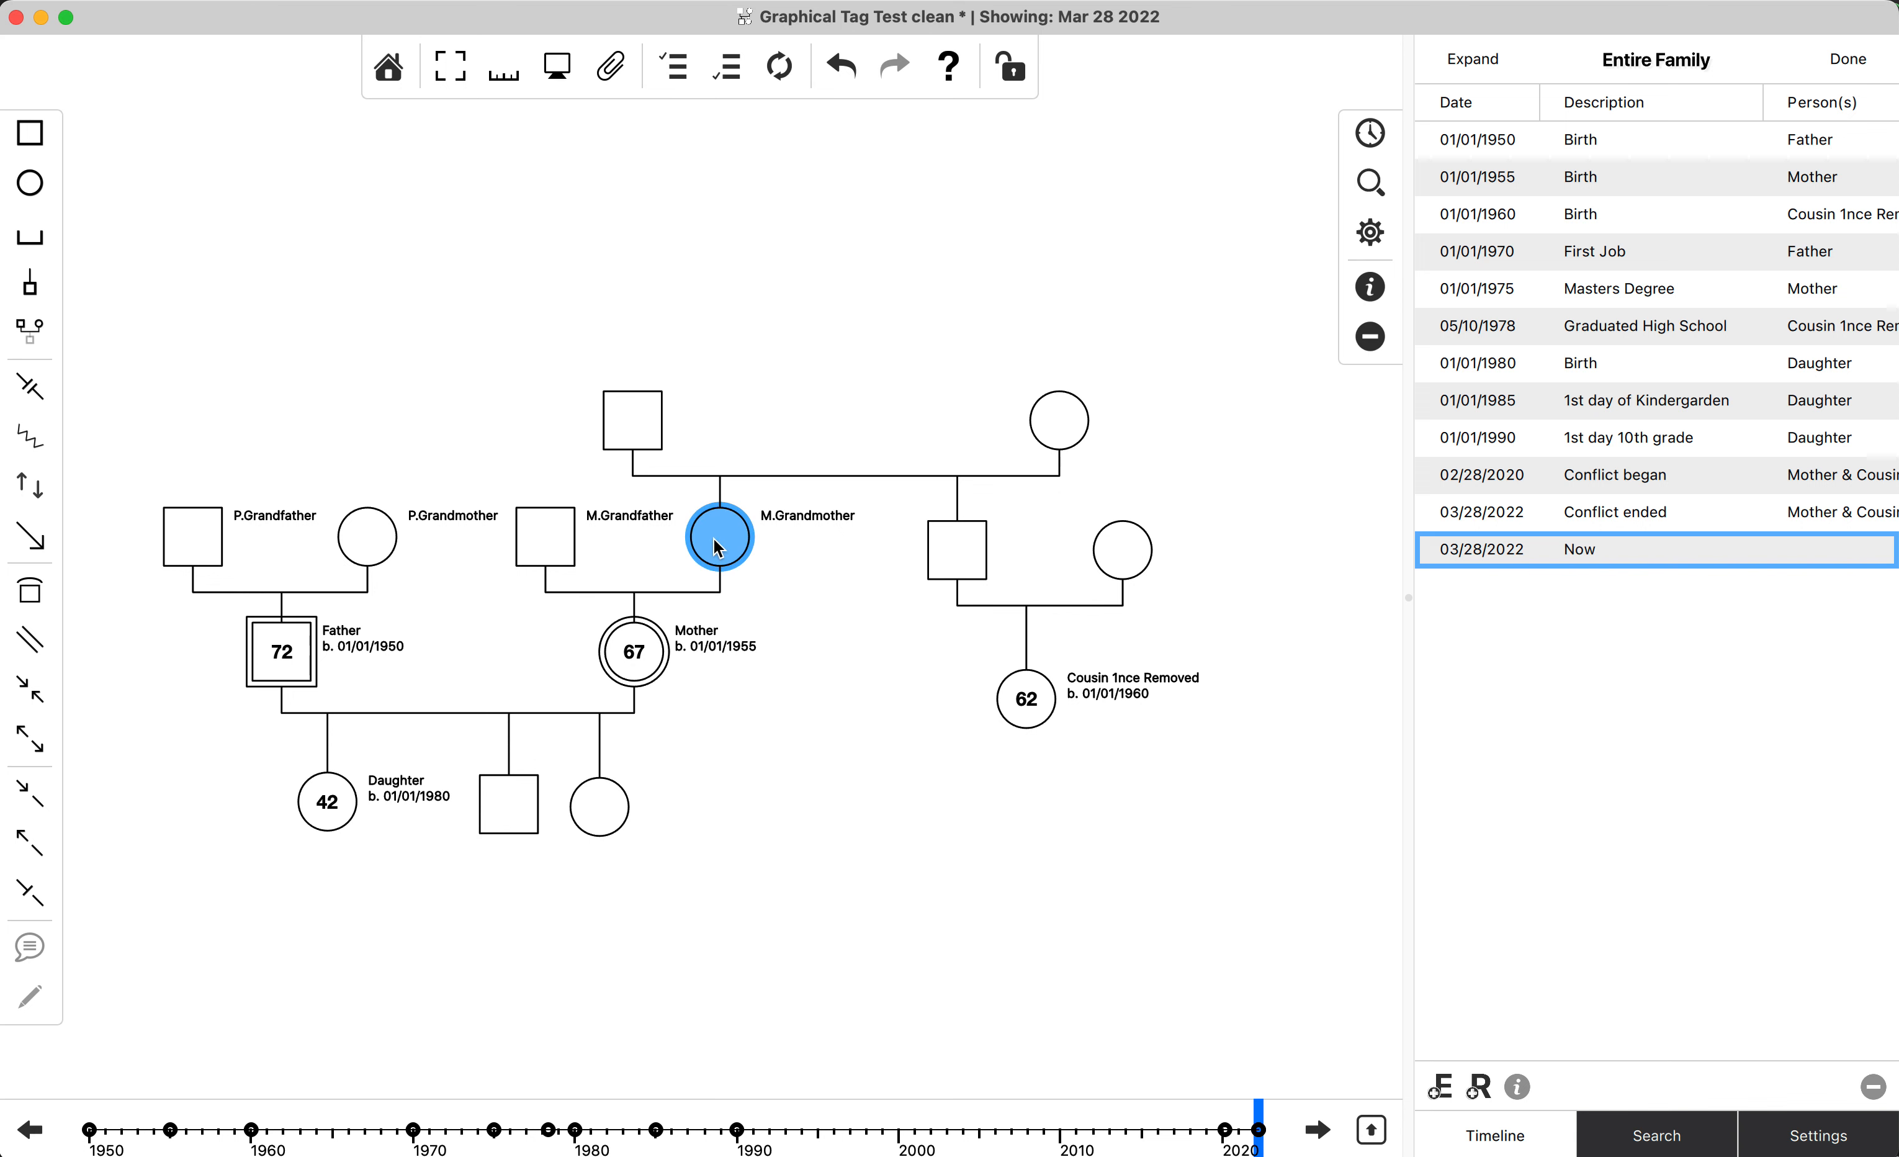
double_click(718, 547)
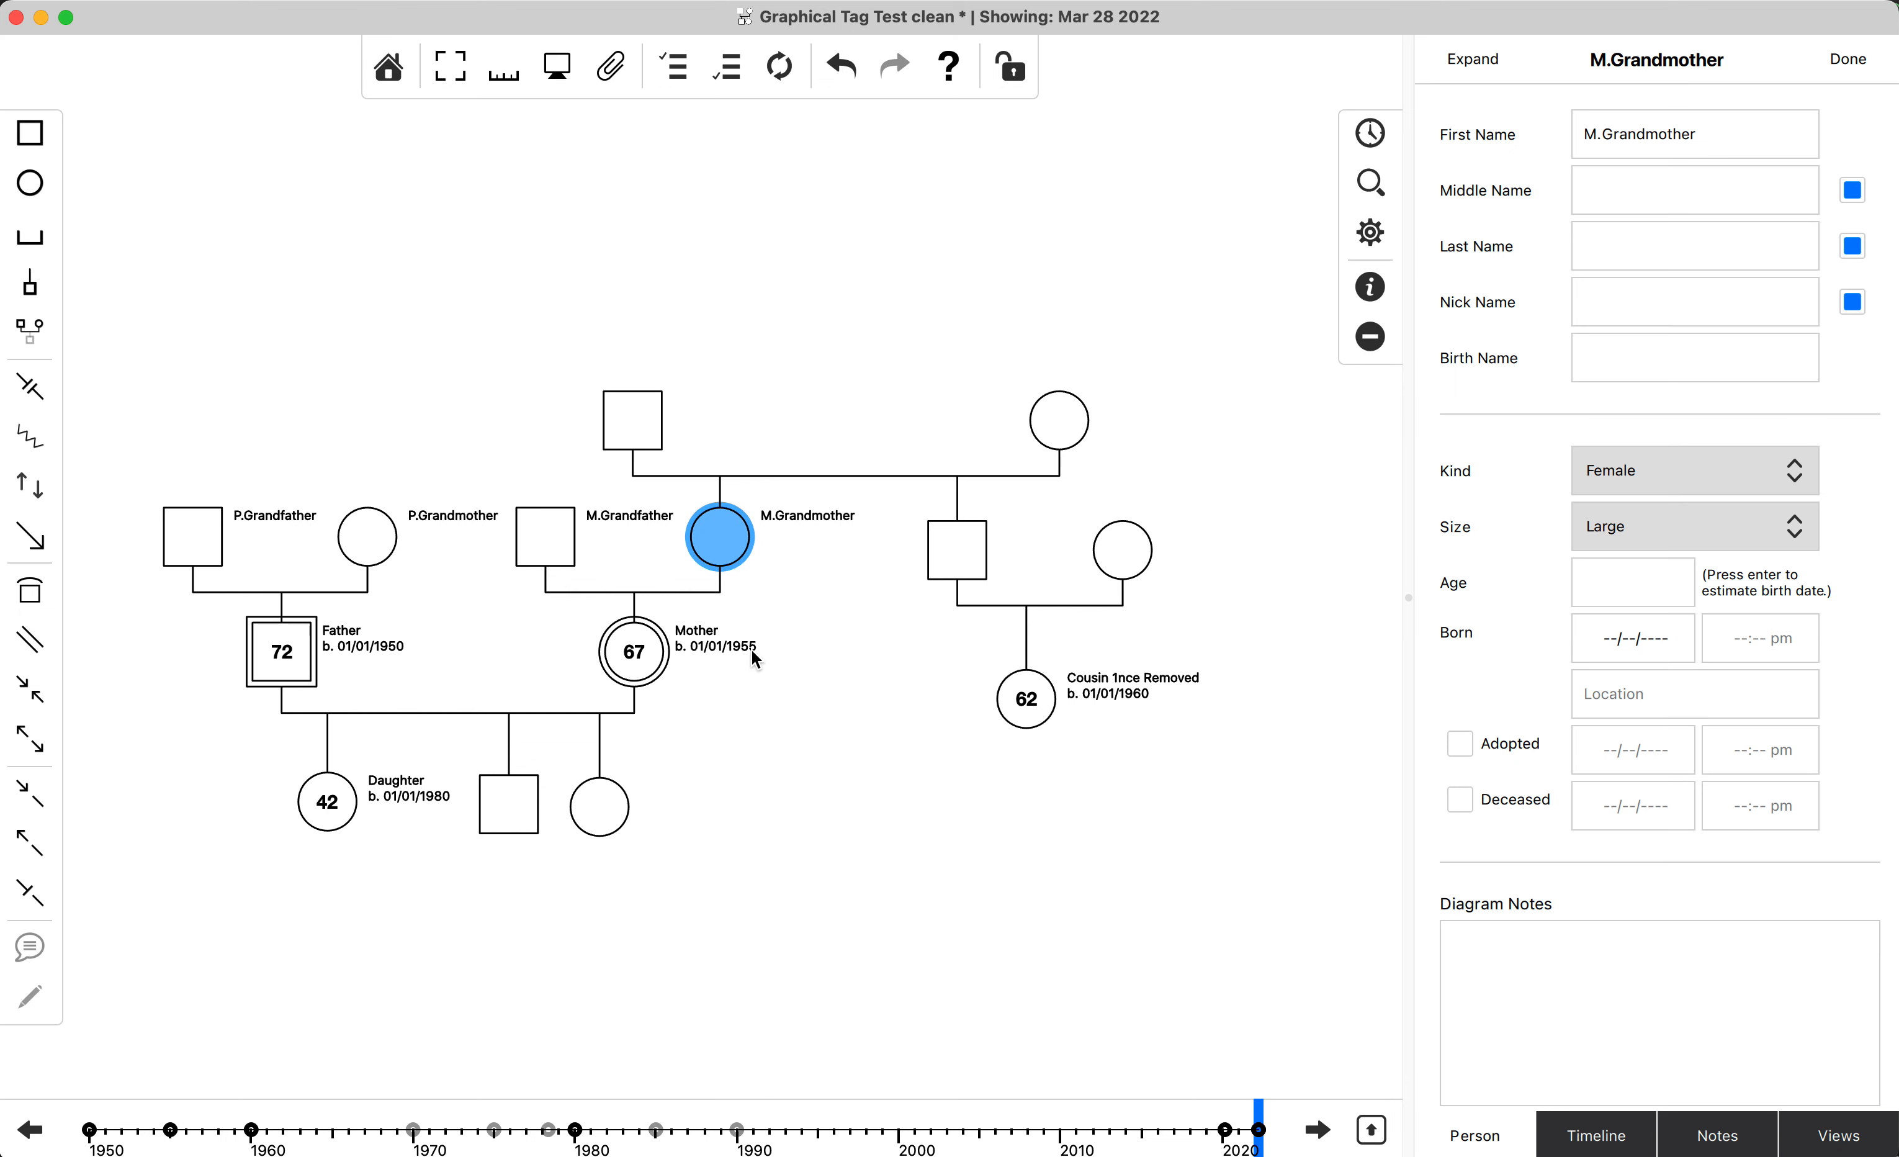
left_click(1645, 632)
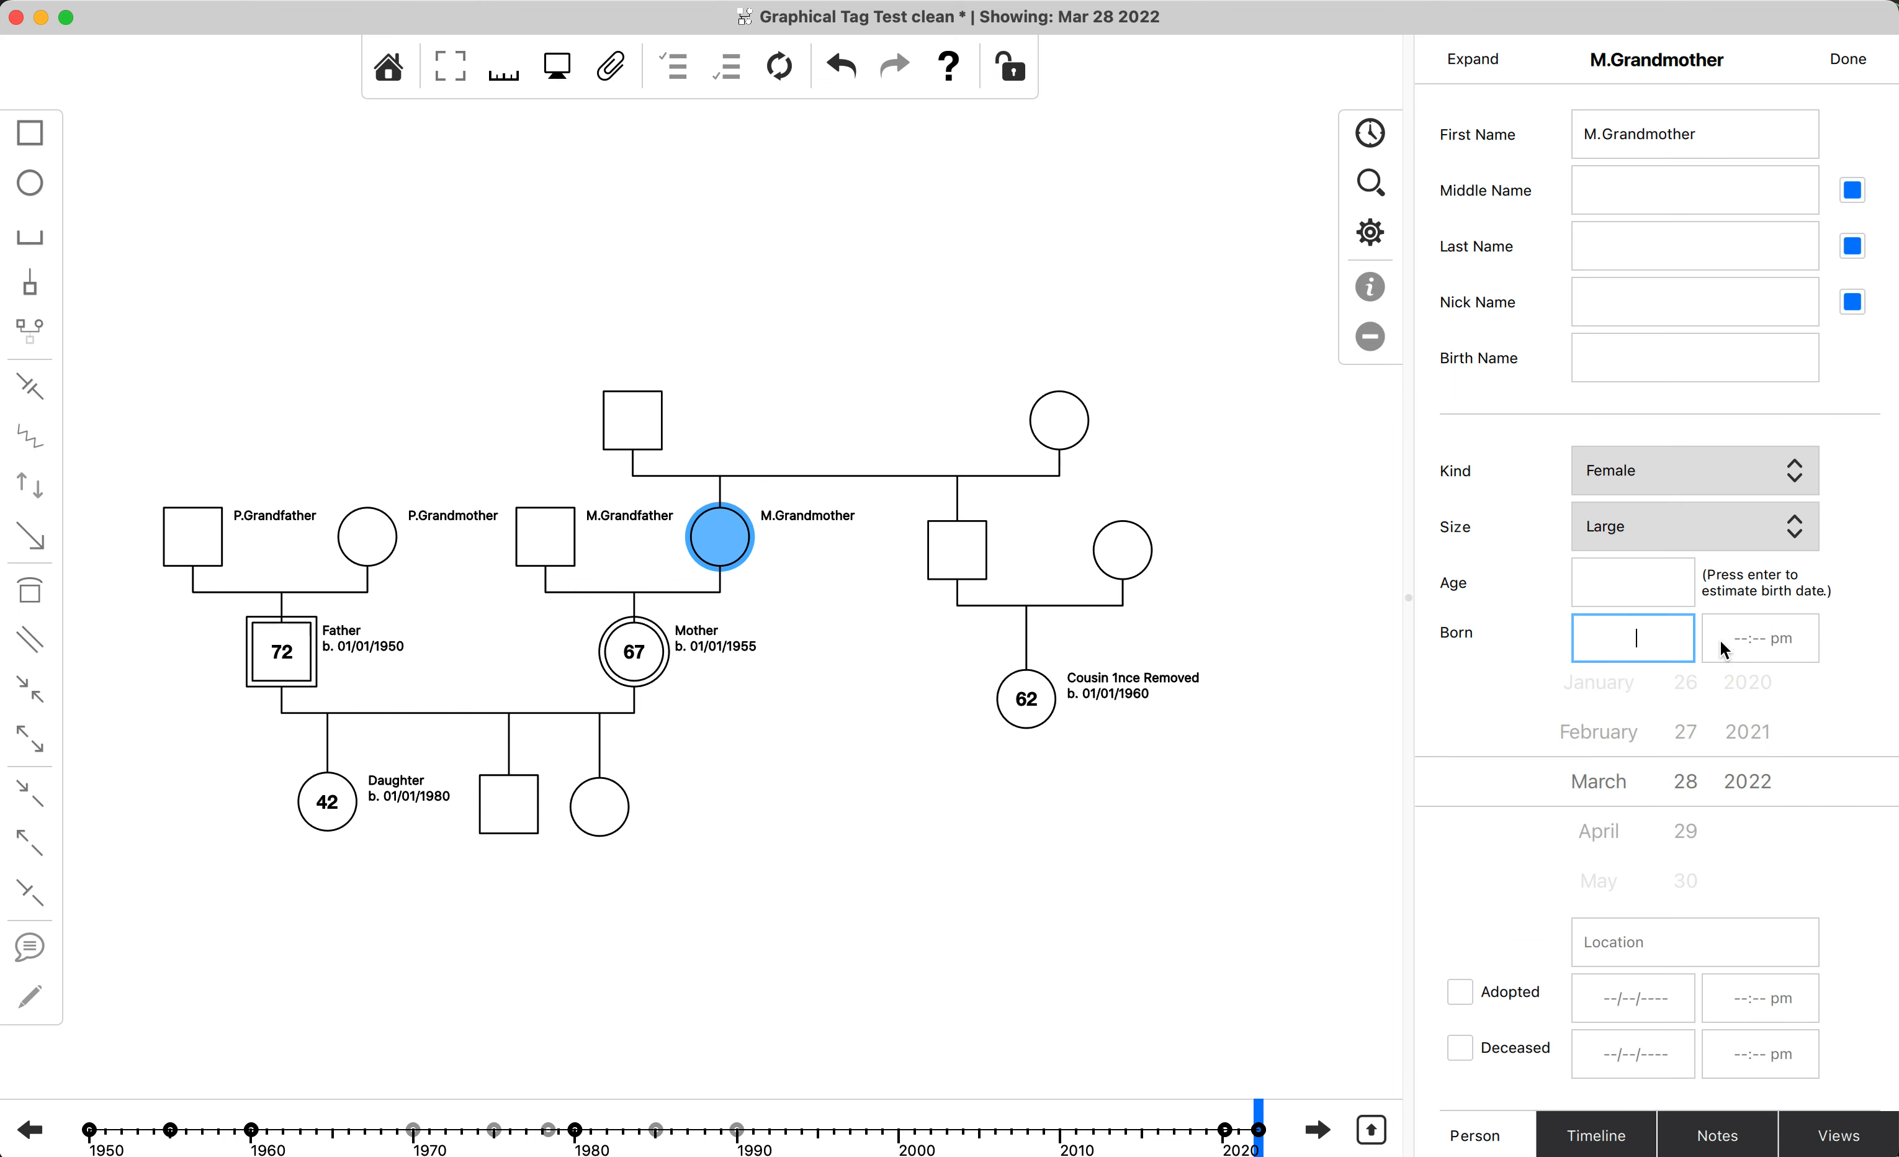
type("1/")
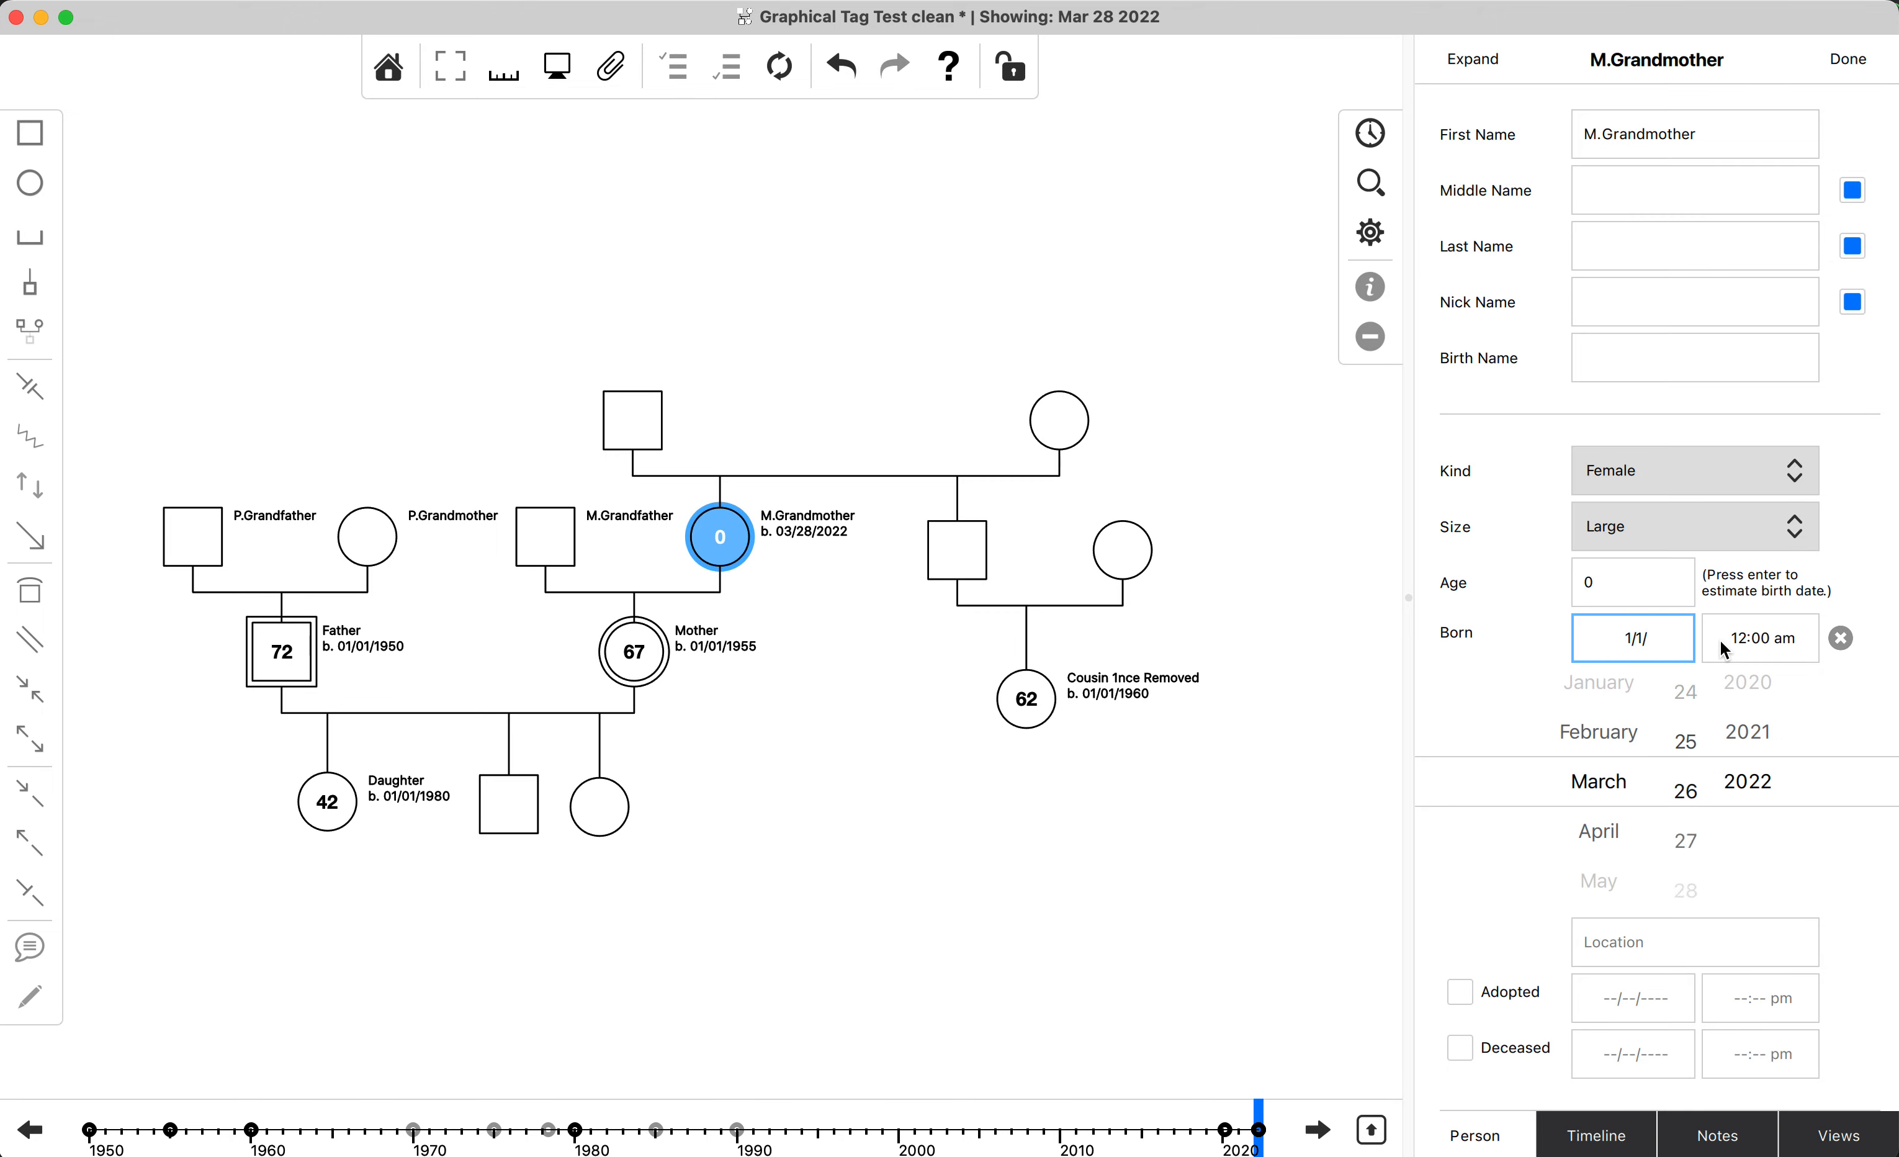
type("01/19")
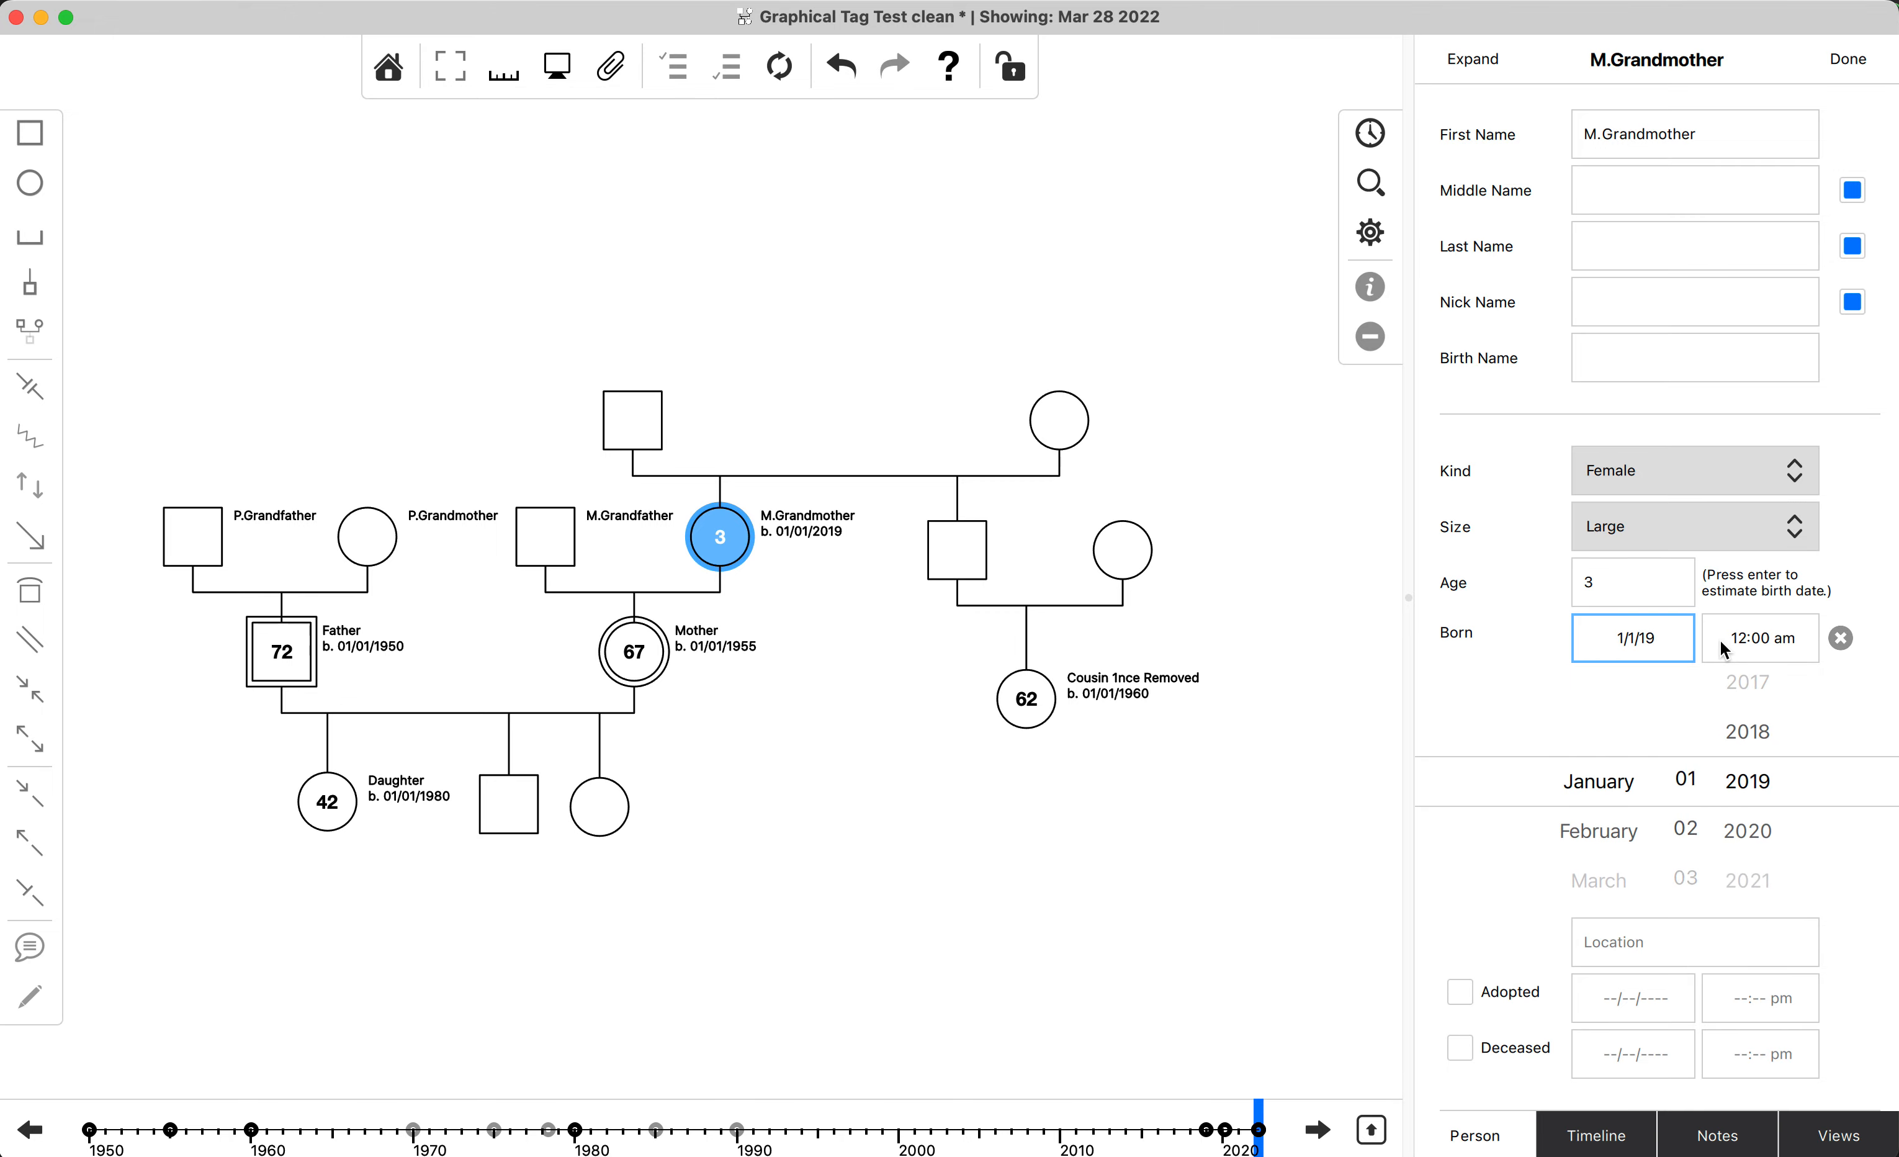
type("25")
left_click(1876, 585)
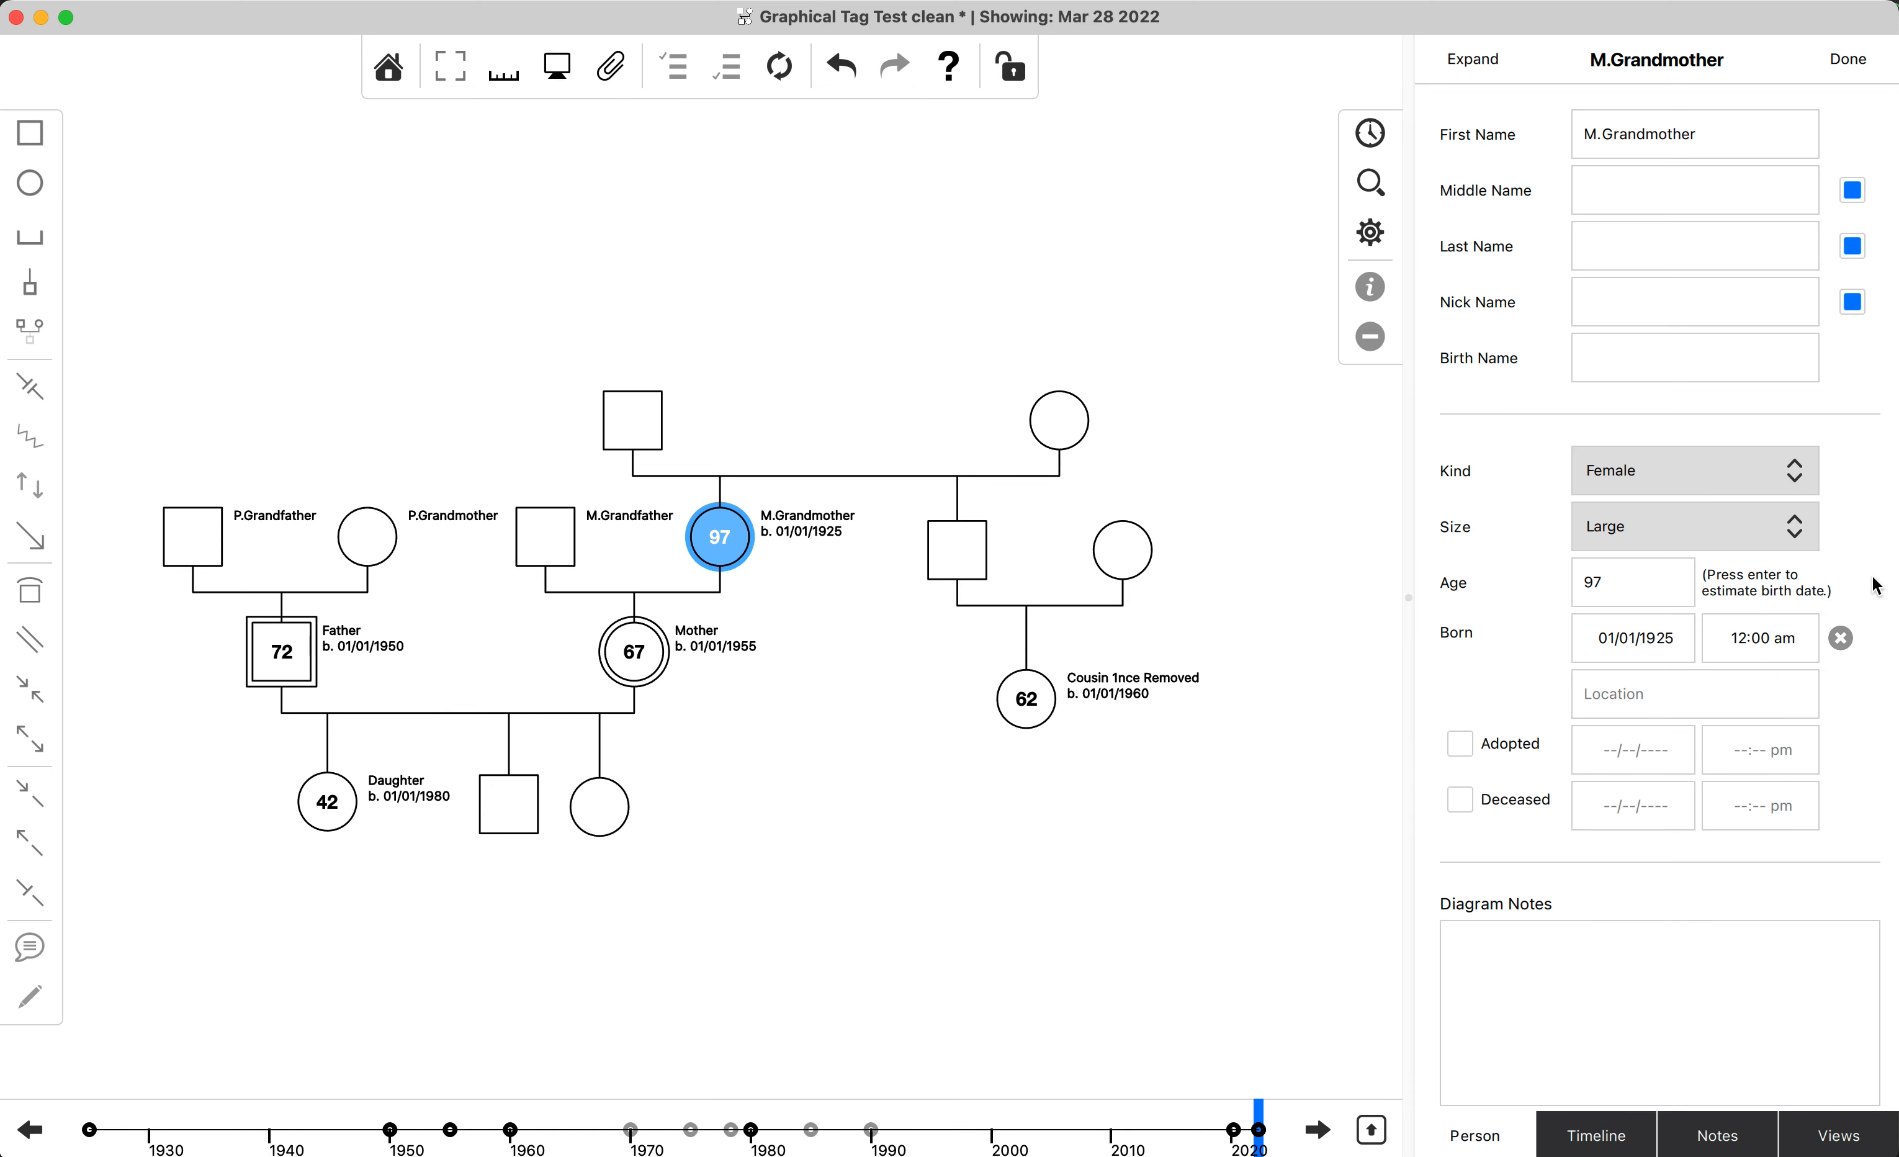
Name the unnamed father of M.Grandmother as M.G.Grandfather.
left_click(649, 425)
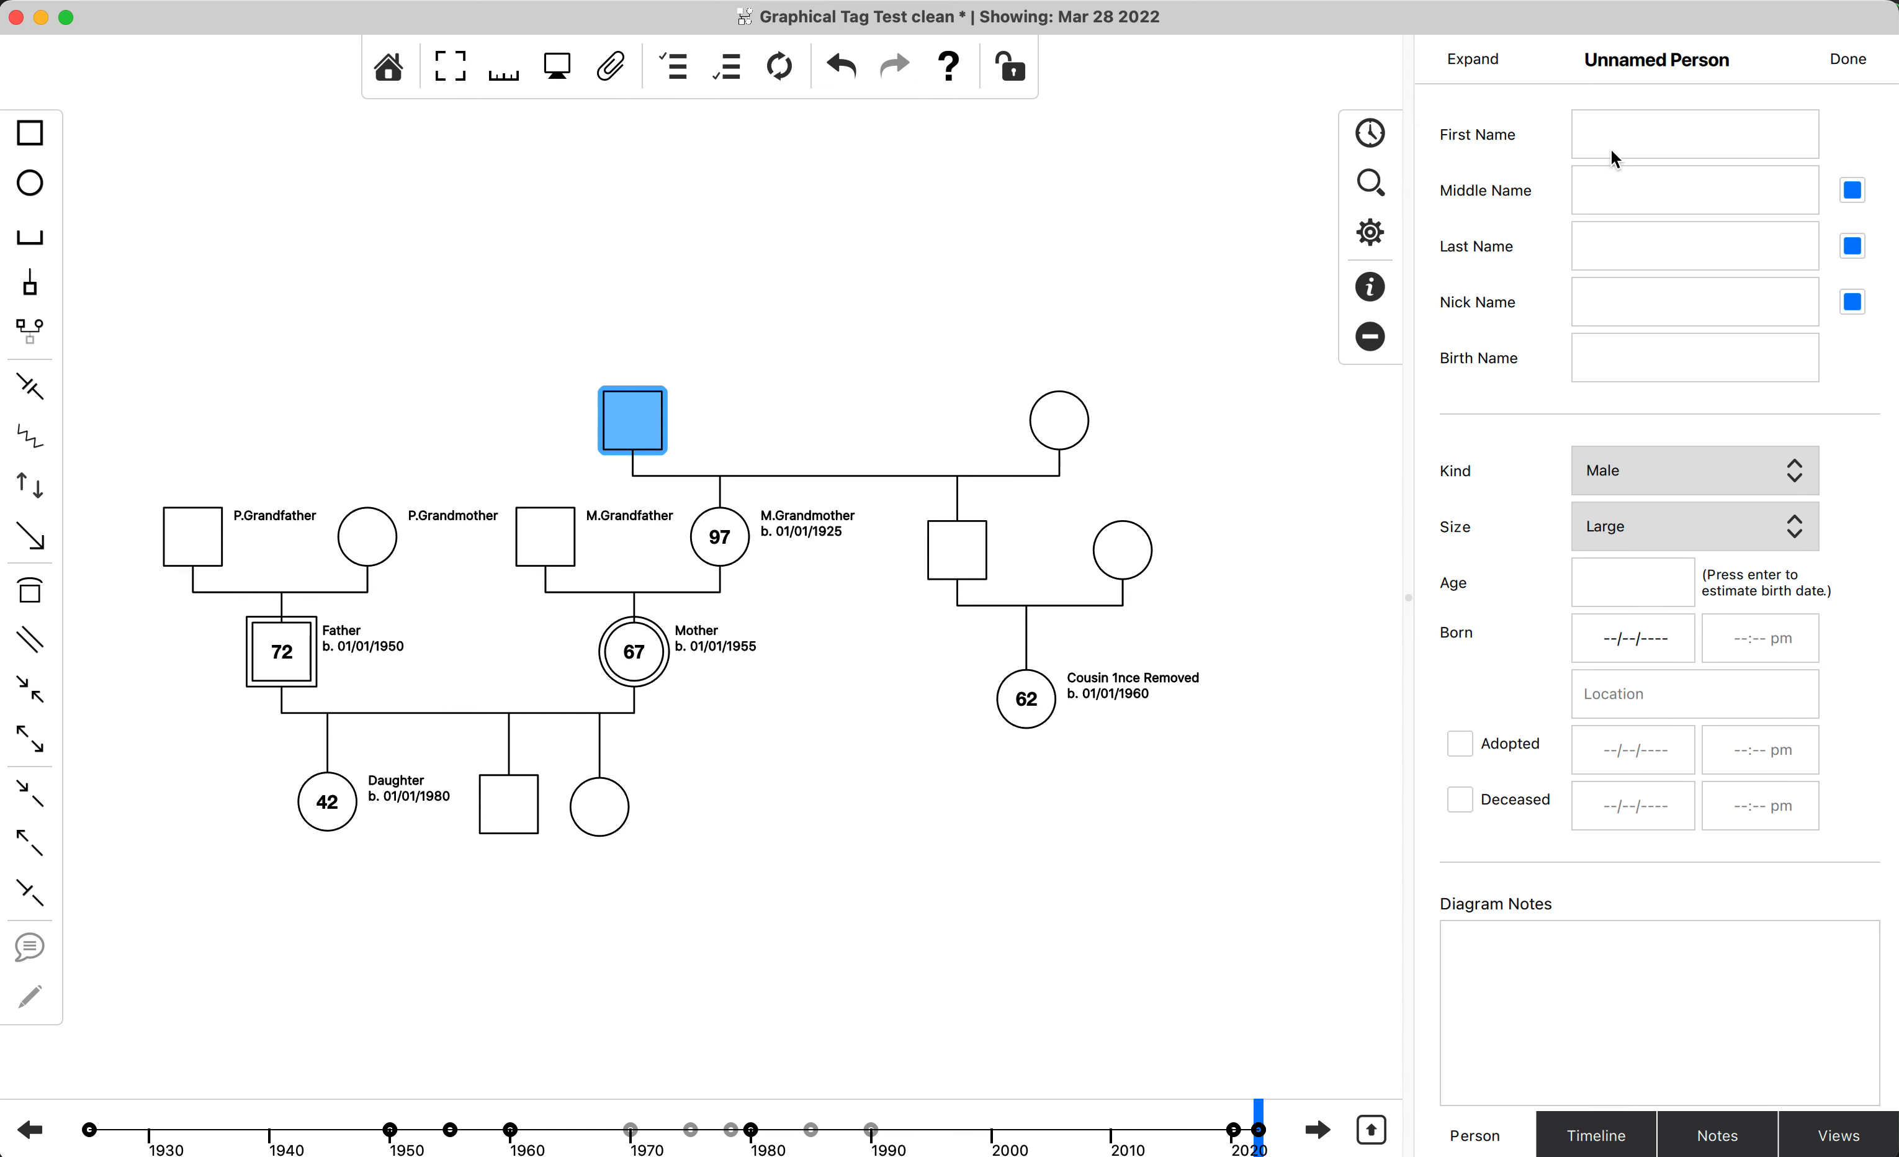
left_click(1646, 127)
type("M.")
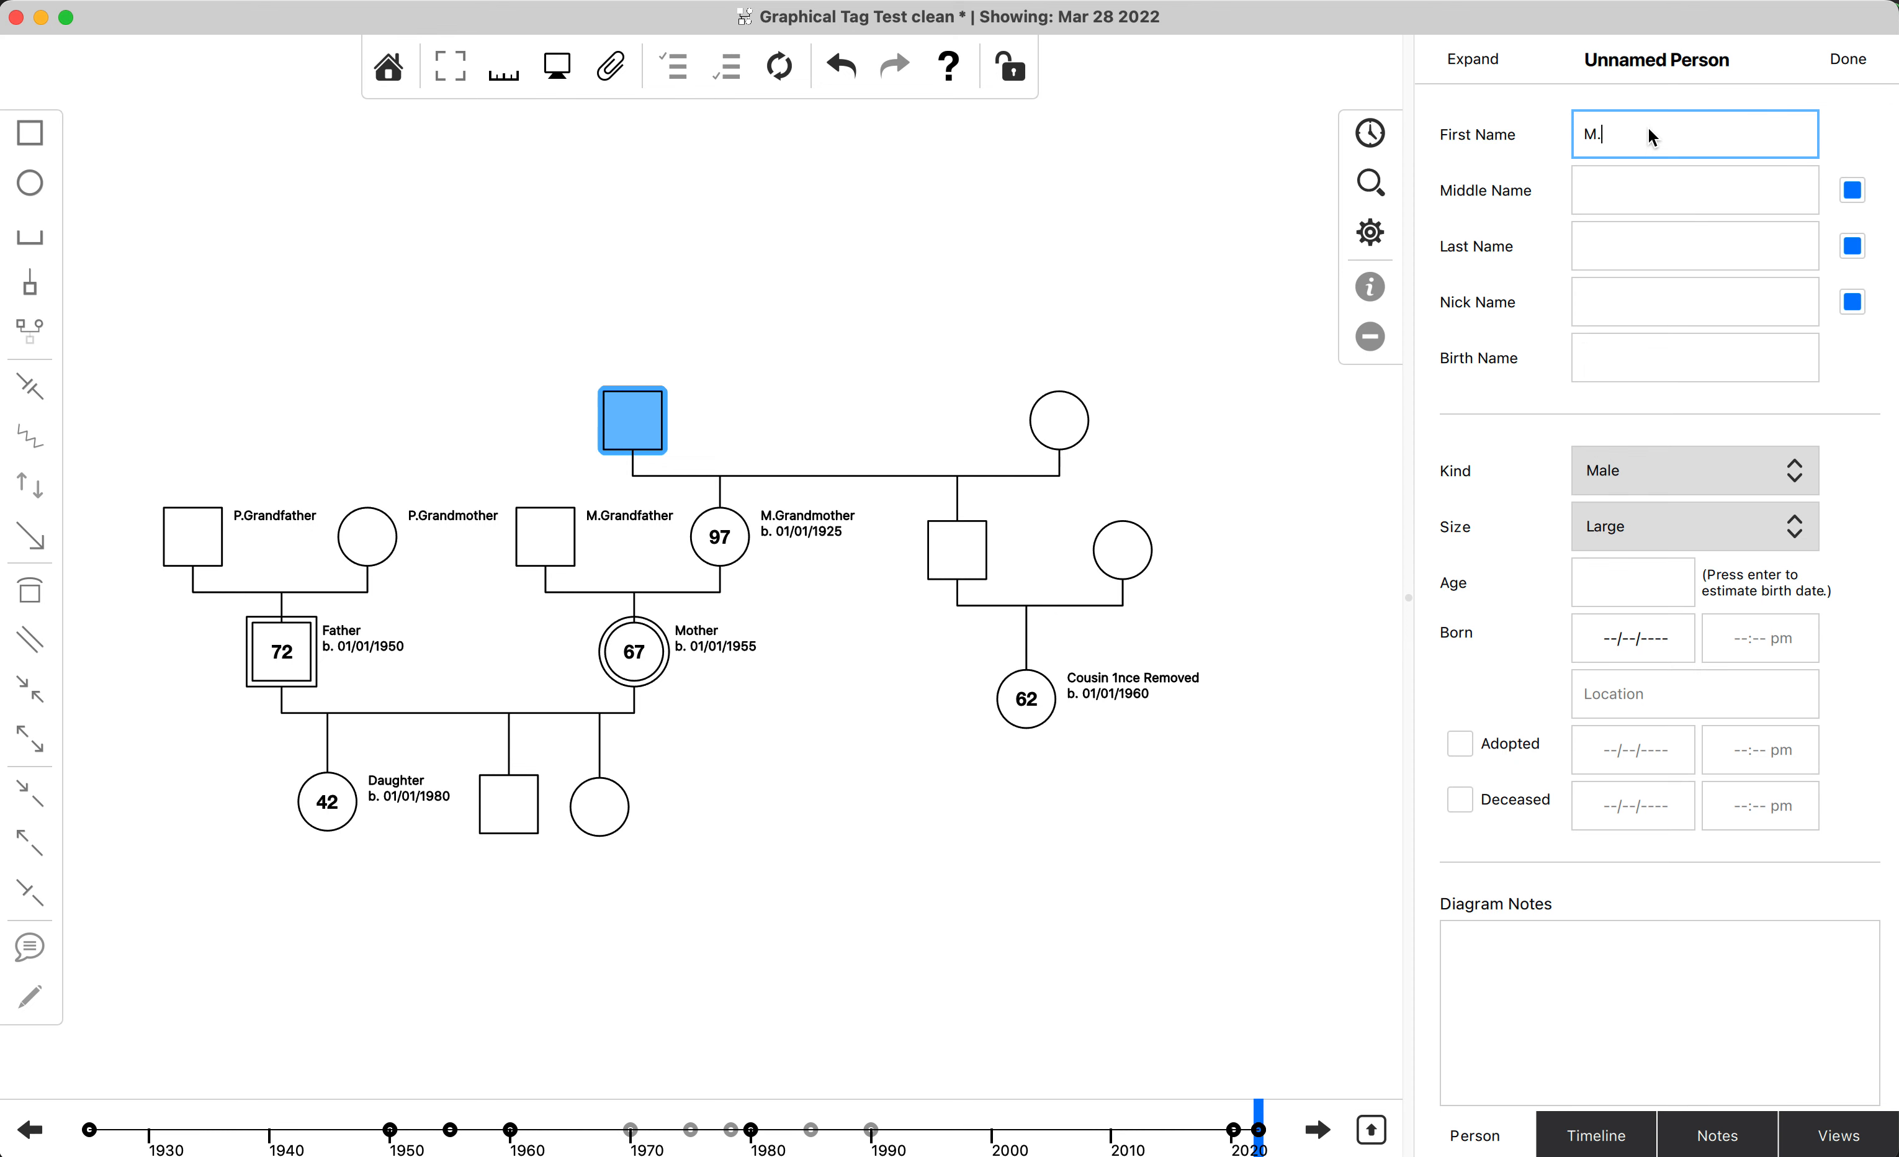
type("G.Grandfather")
Fill in the birth date of M.G.Grandfather and save the diagram.
left_click(1643, 650)
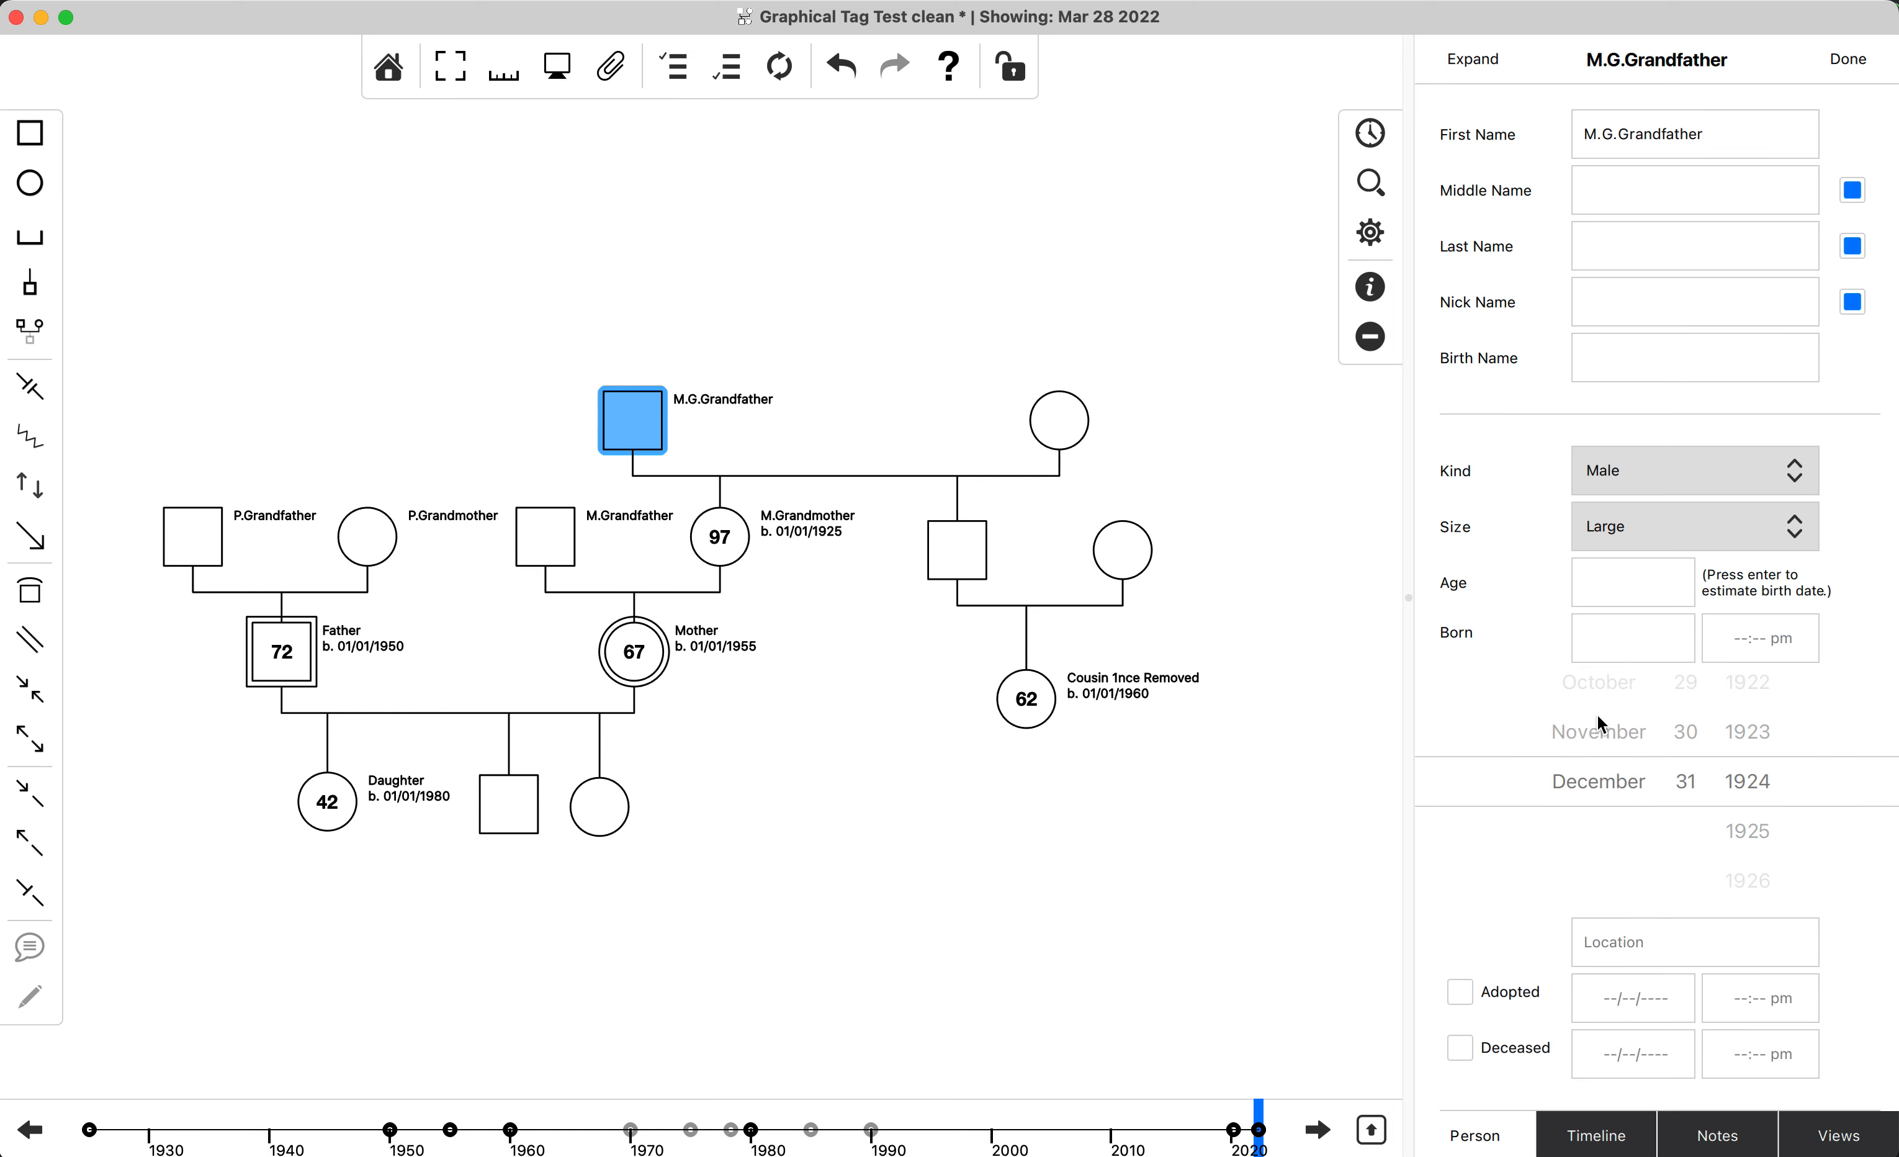
left_click(1650, 636)
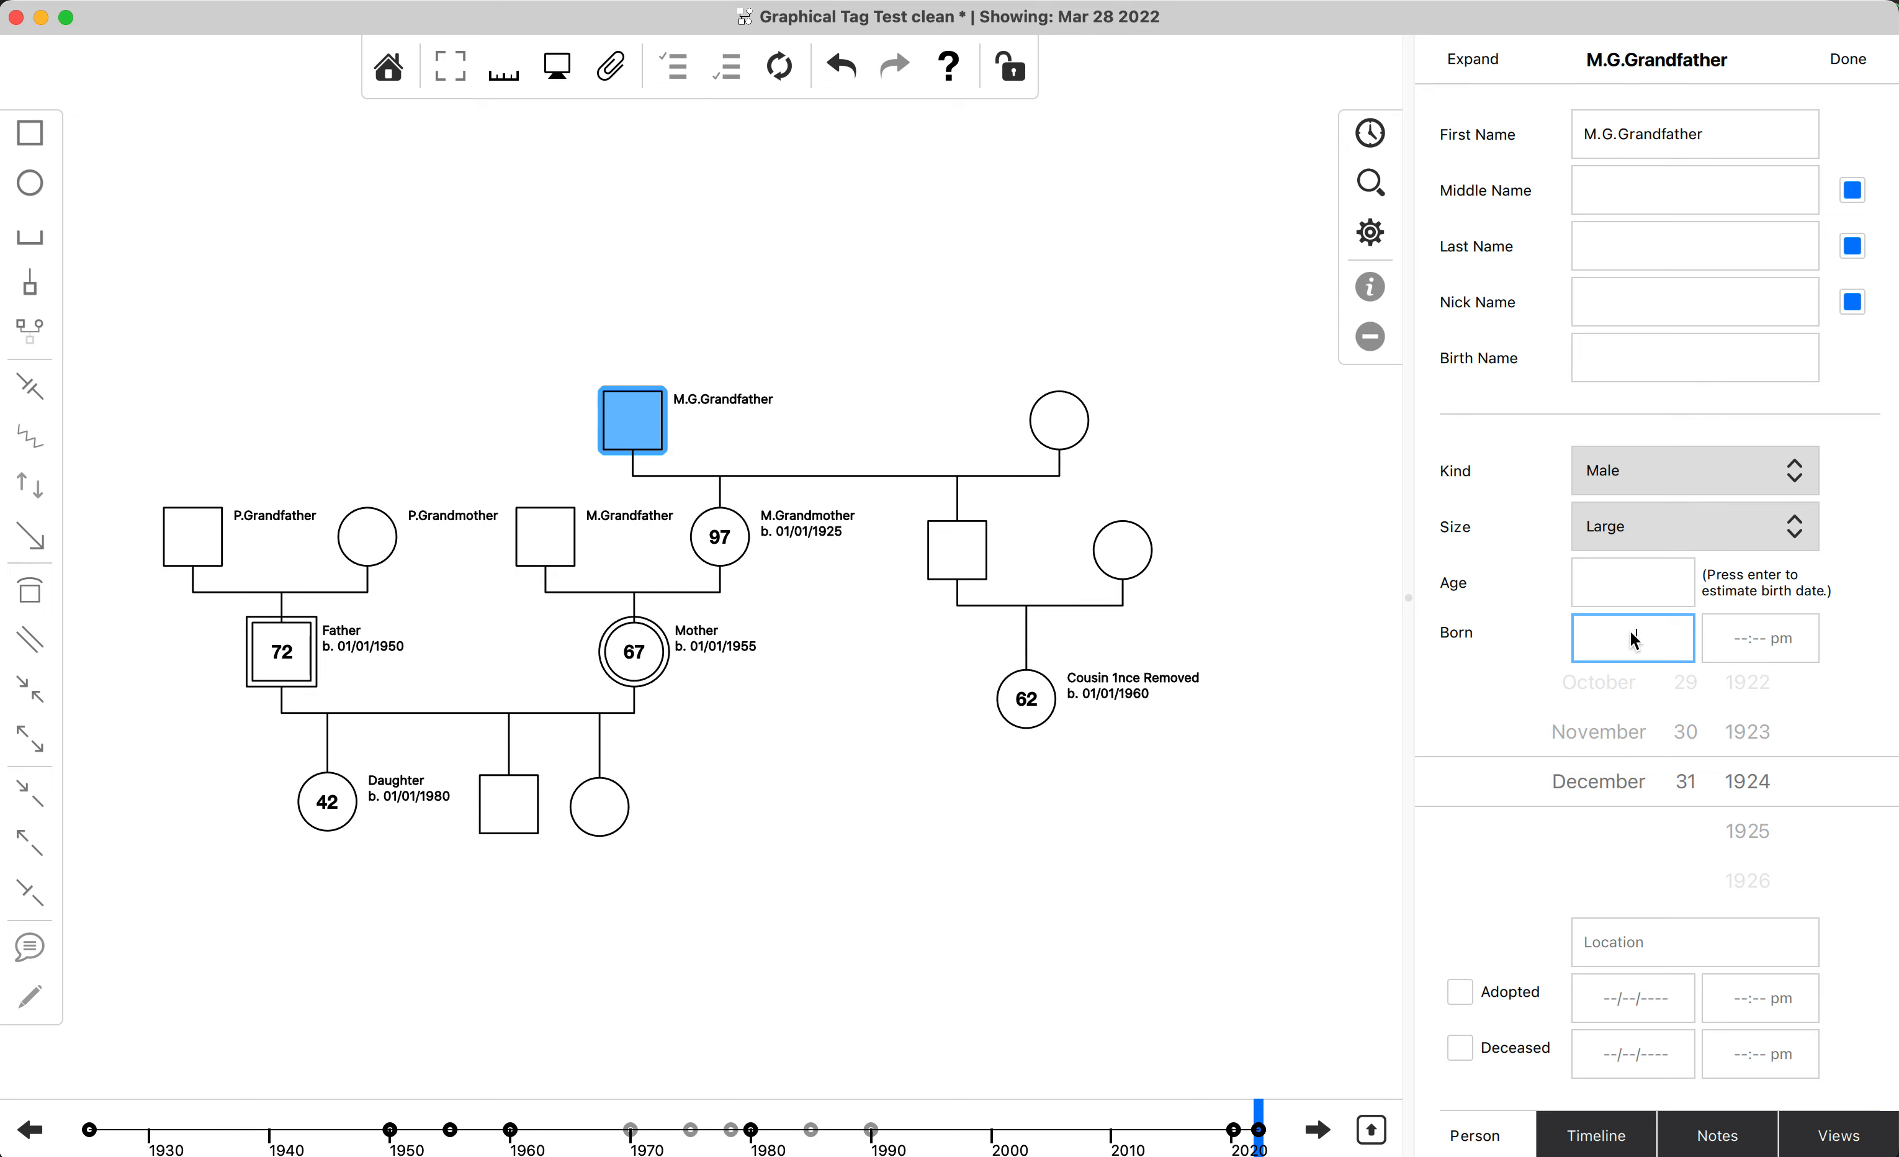
left_click(1667, 638)
type("1/01/1")
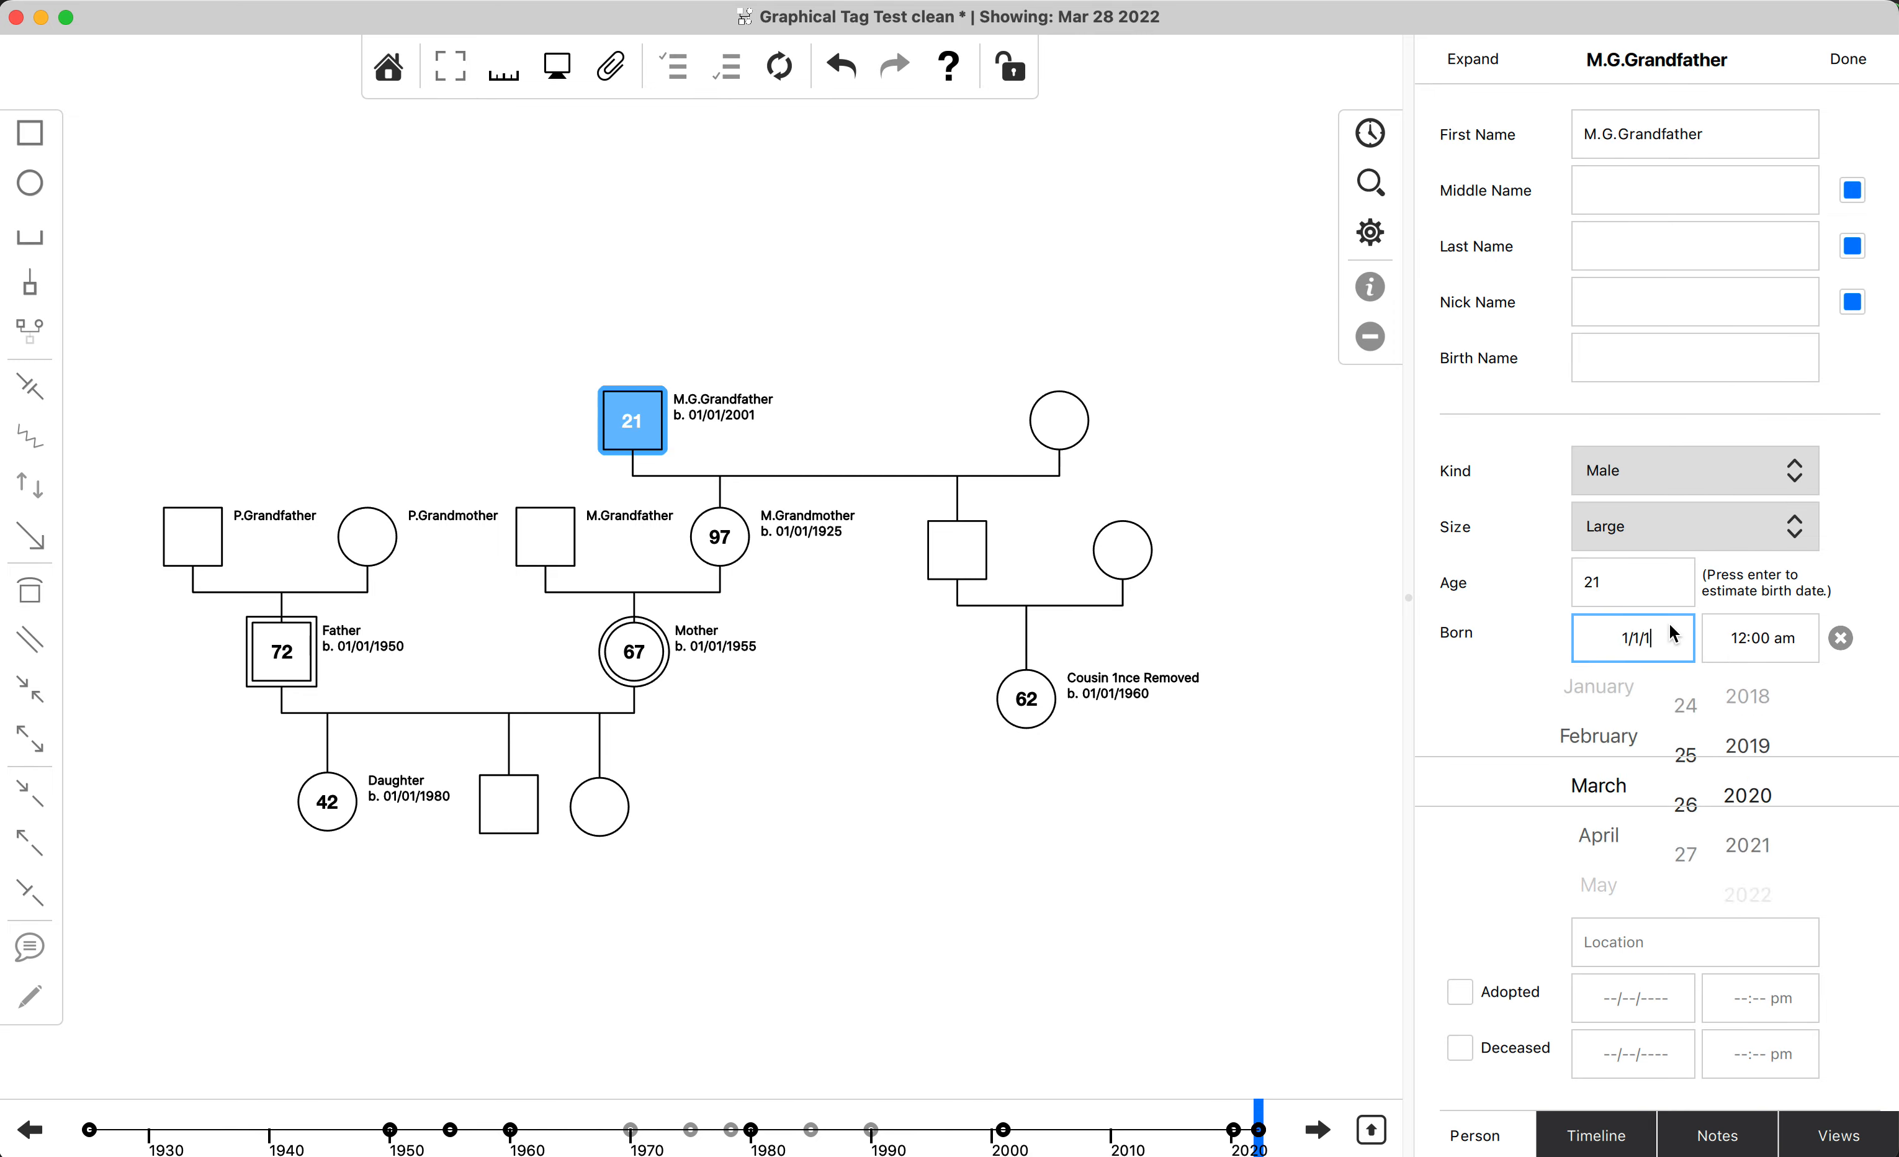
type("895")
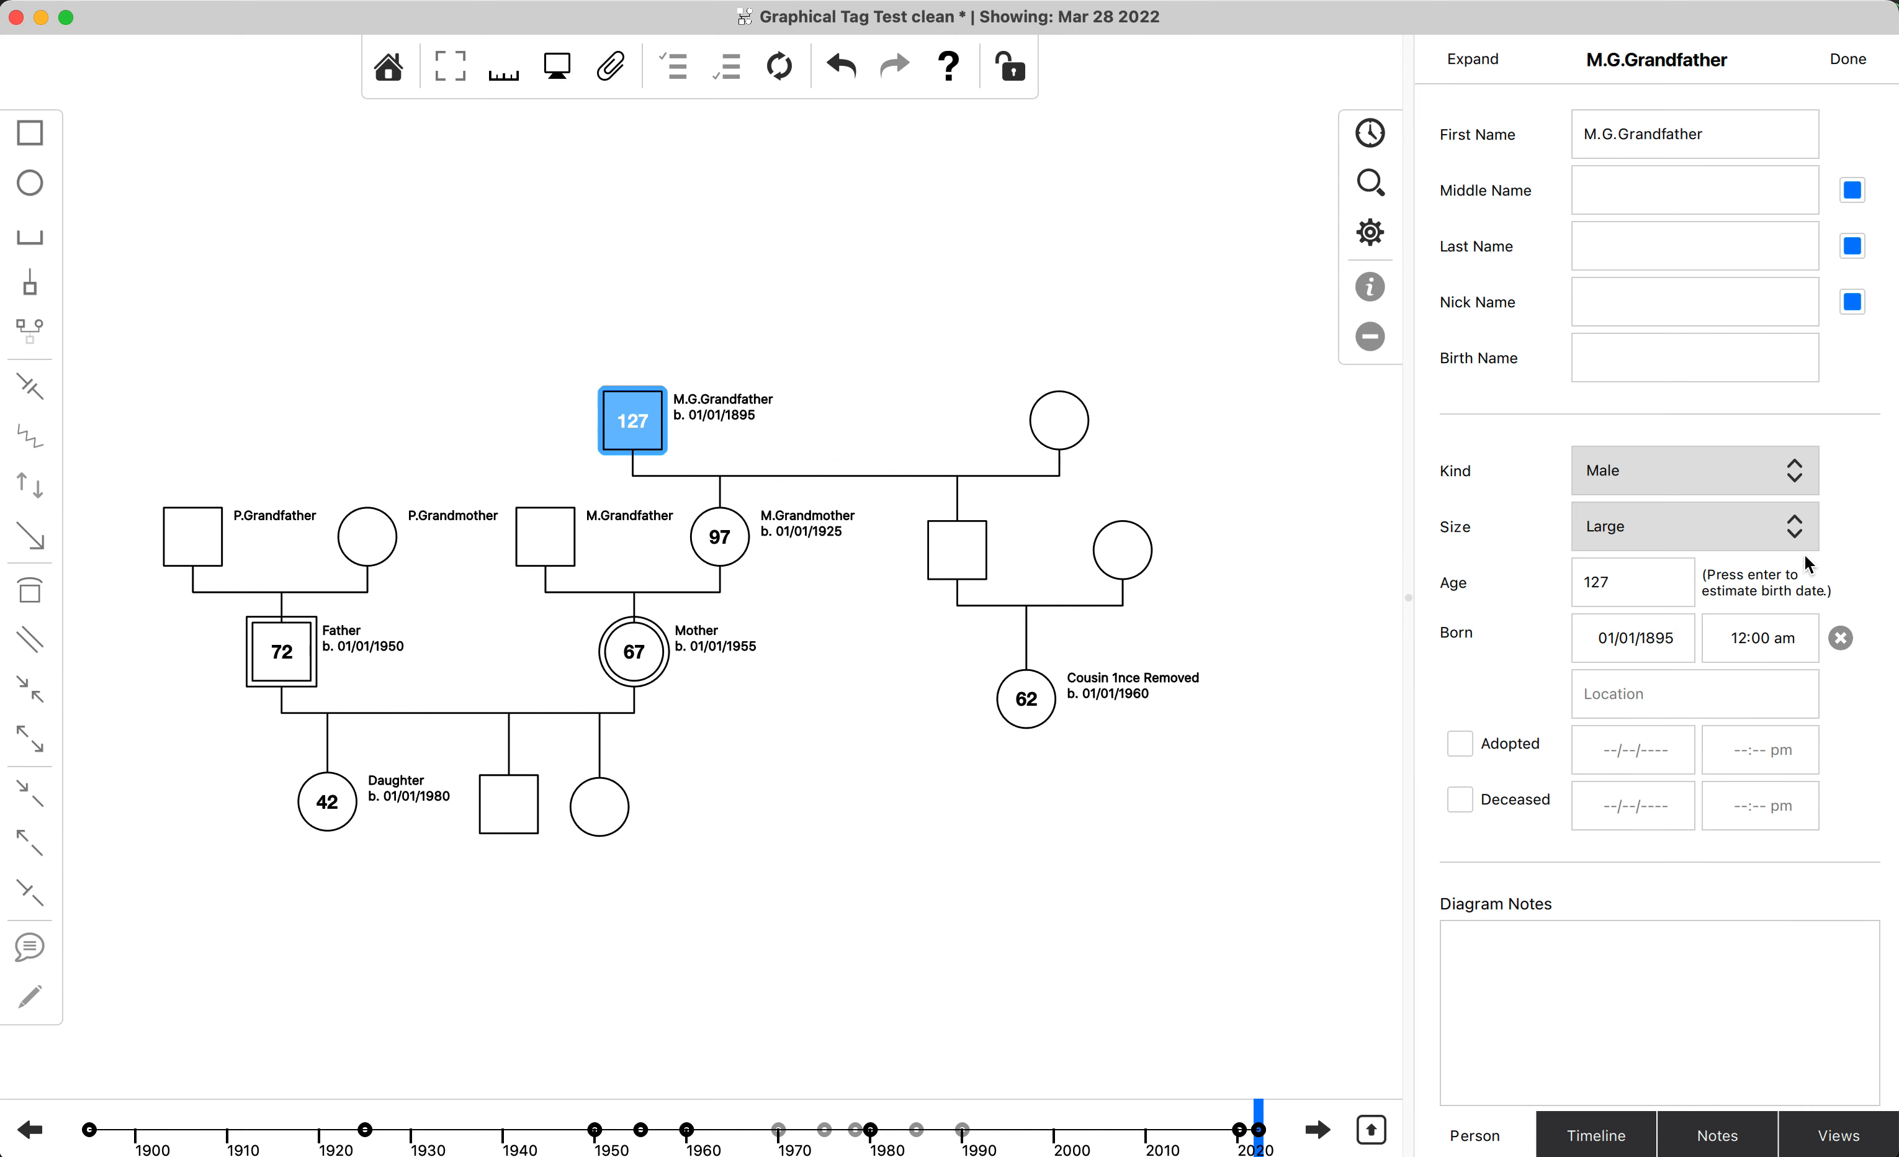
key("super+s")
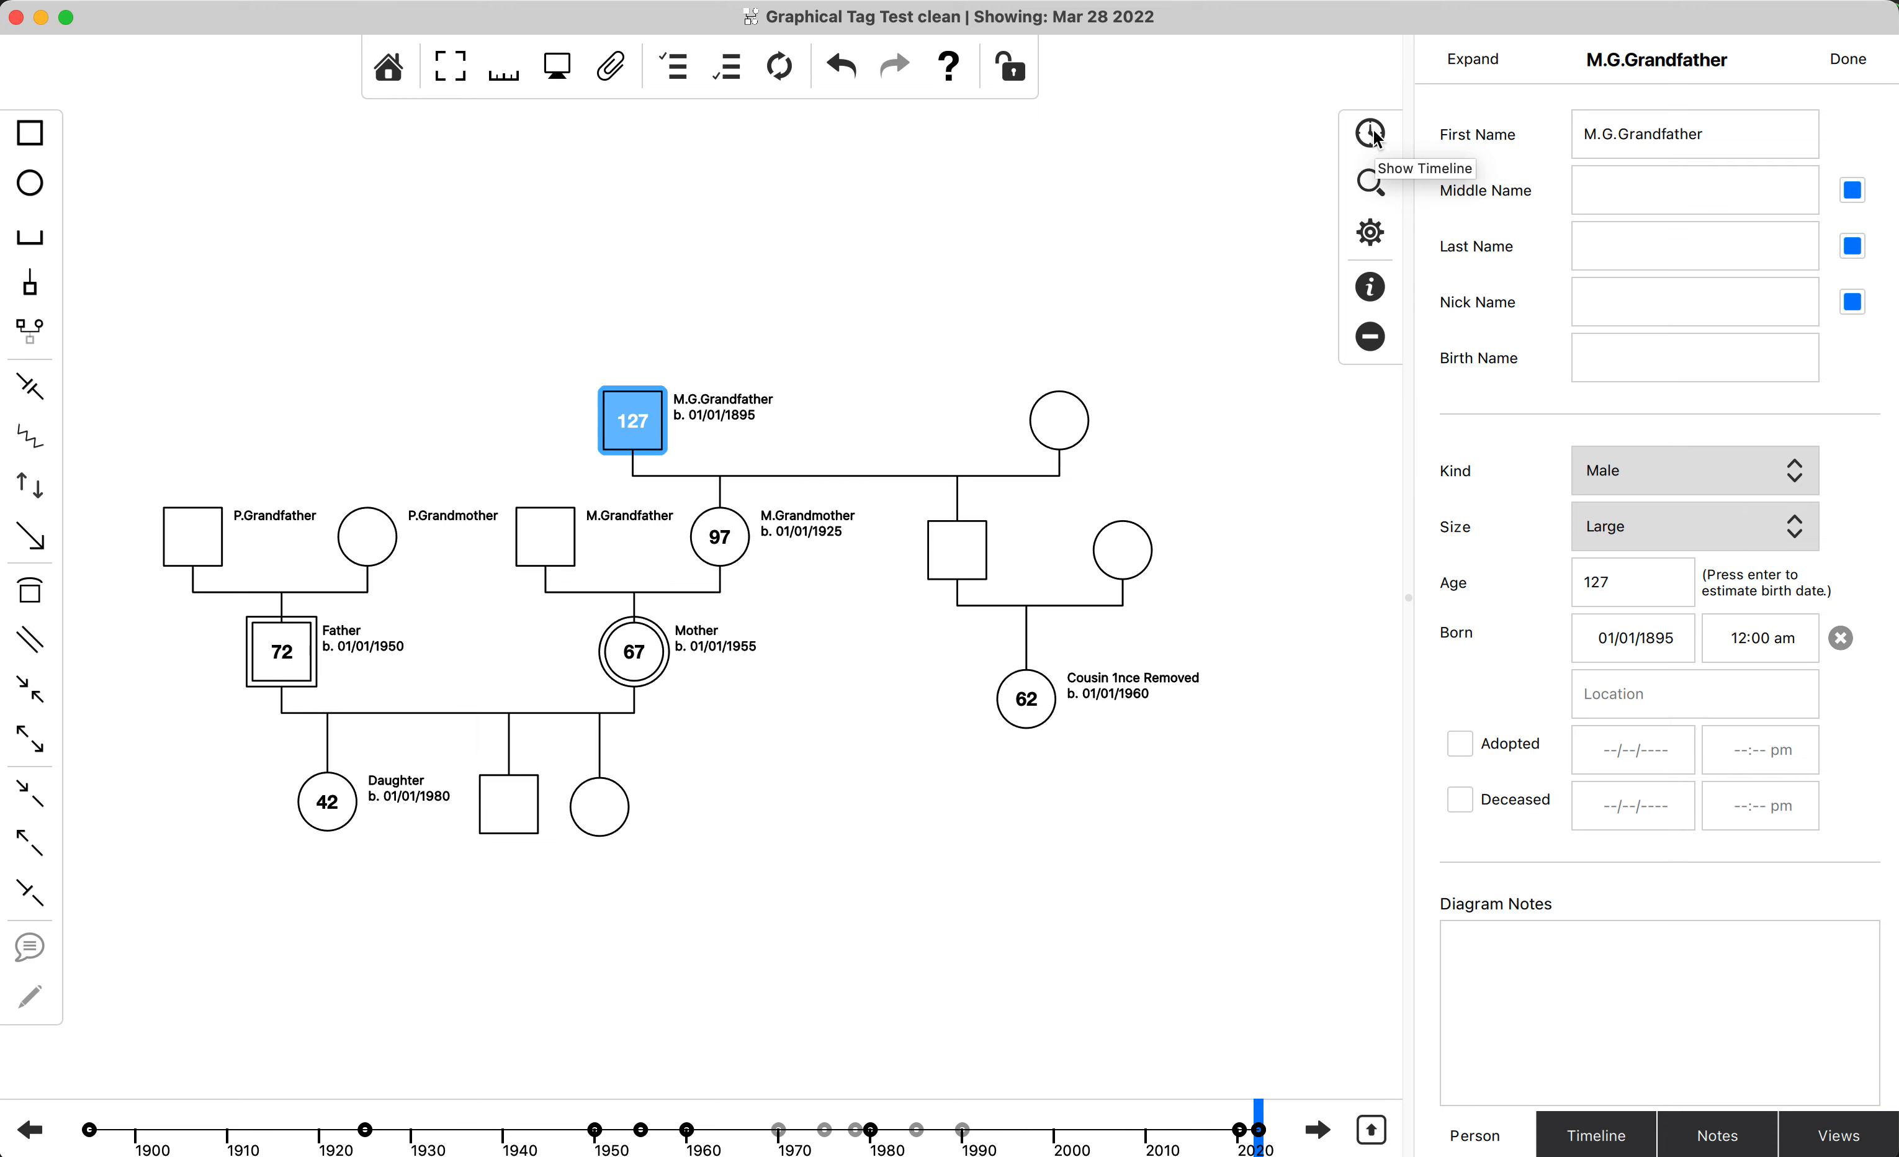
Show the entire family's timeline and check the birth events of M.G.Grandfather and M.Grandmother.
left_click(1371, 134)
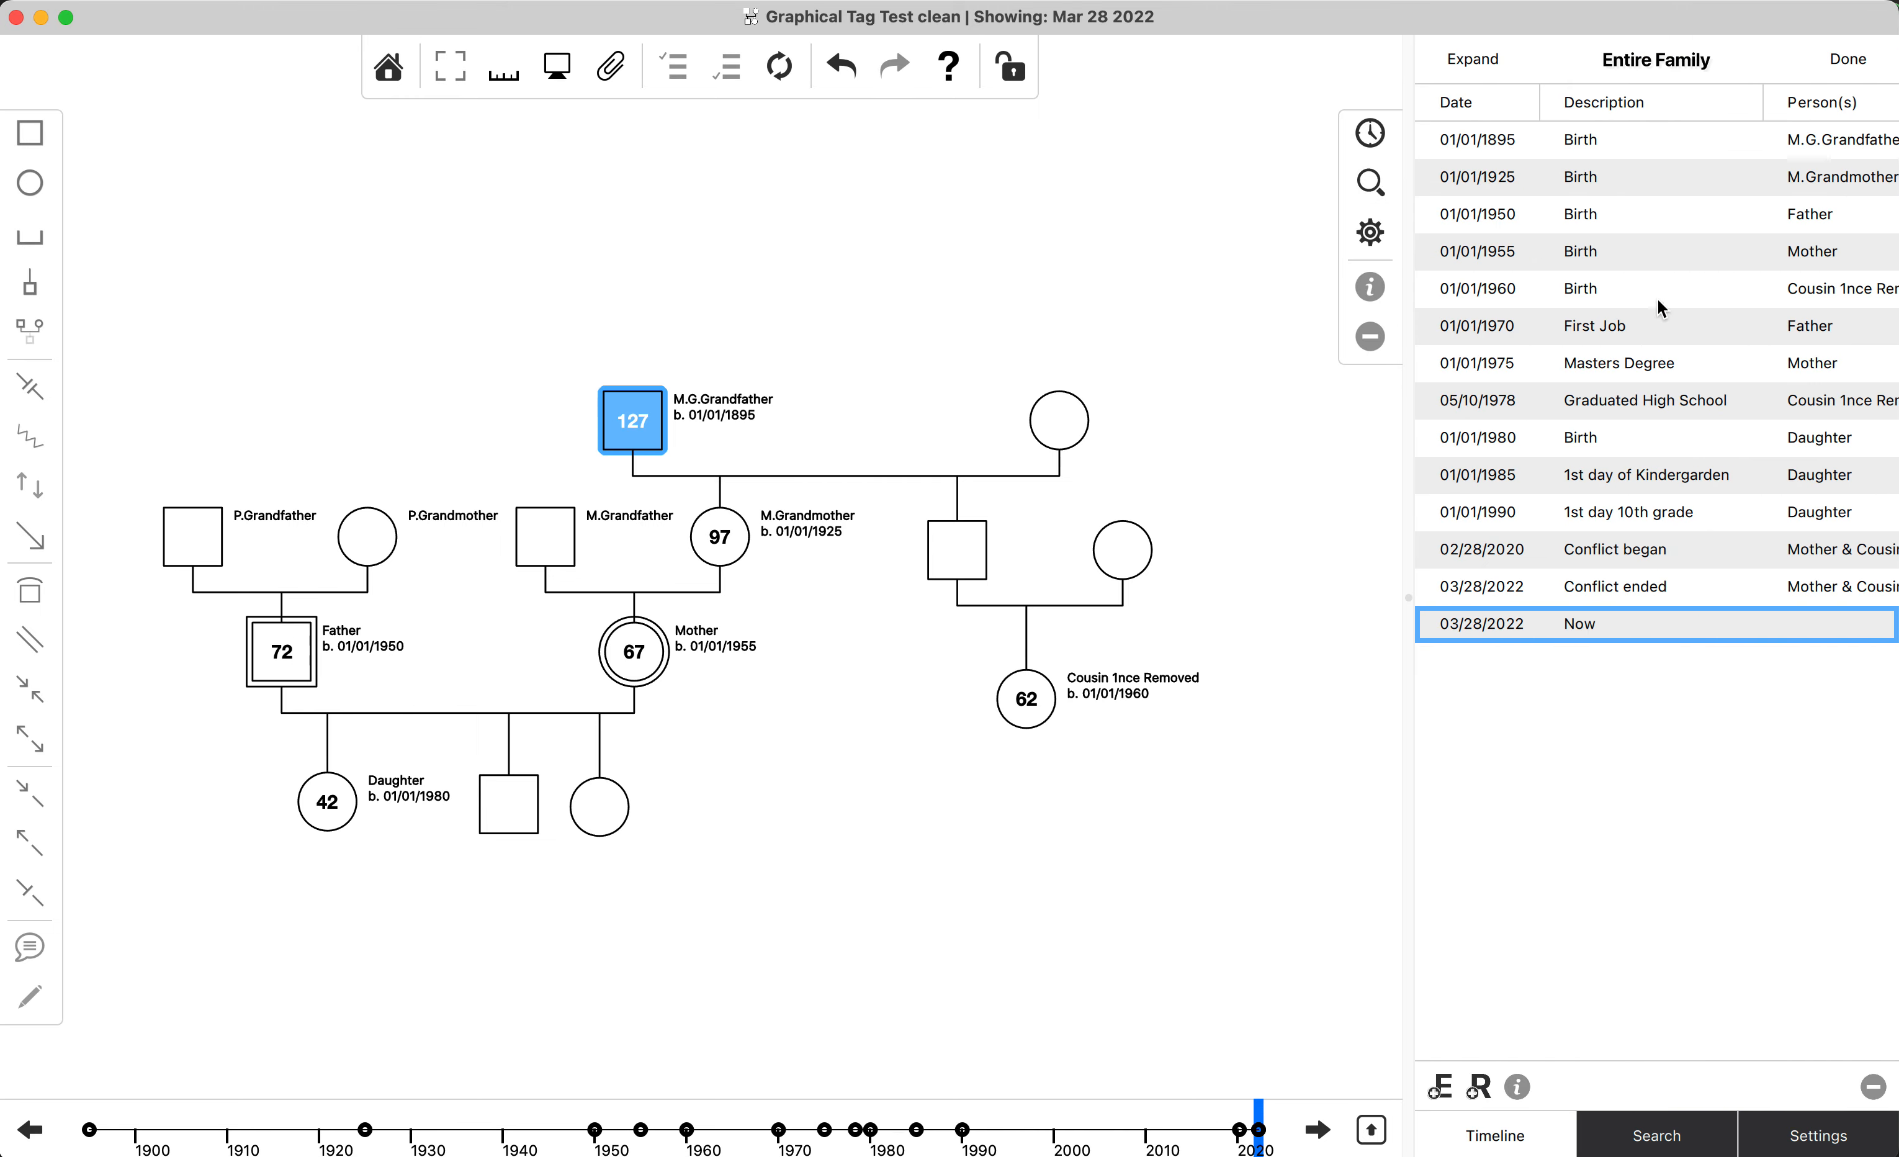
left_click(1646, 141)
left_click(1653, 161, "shift")
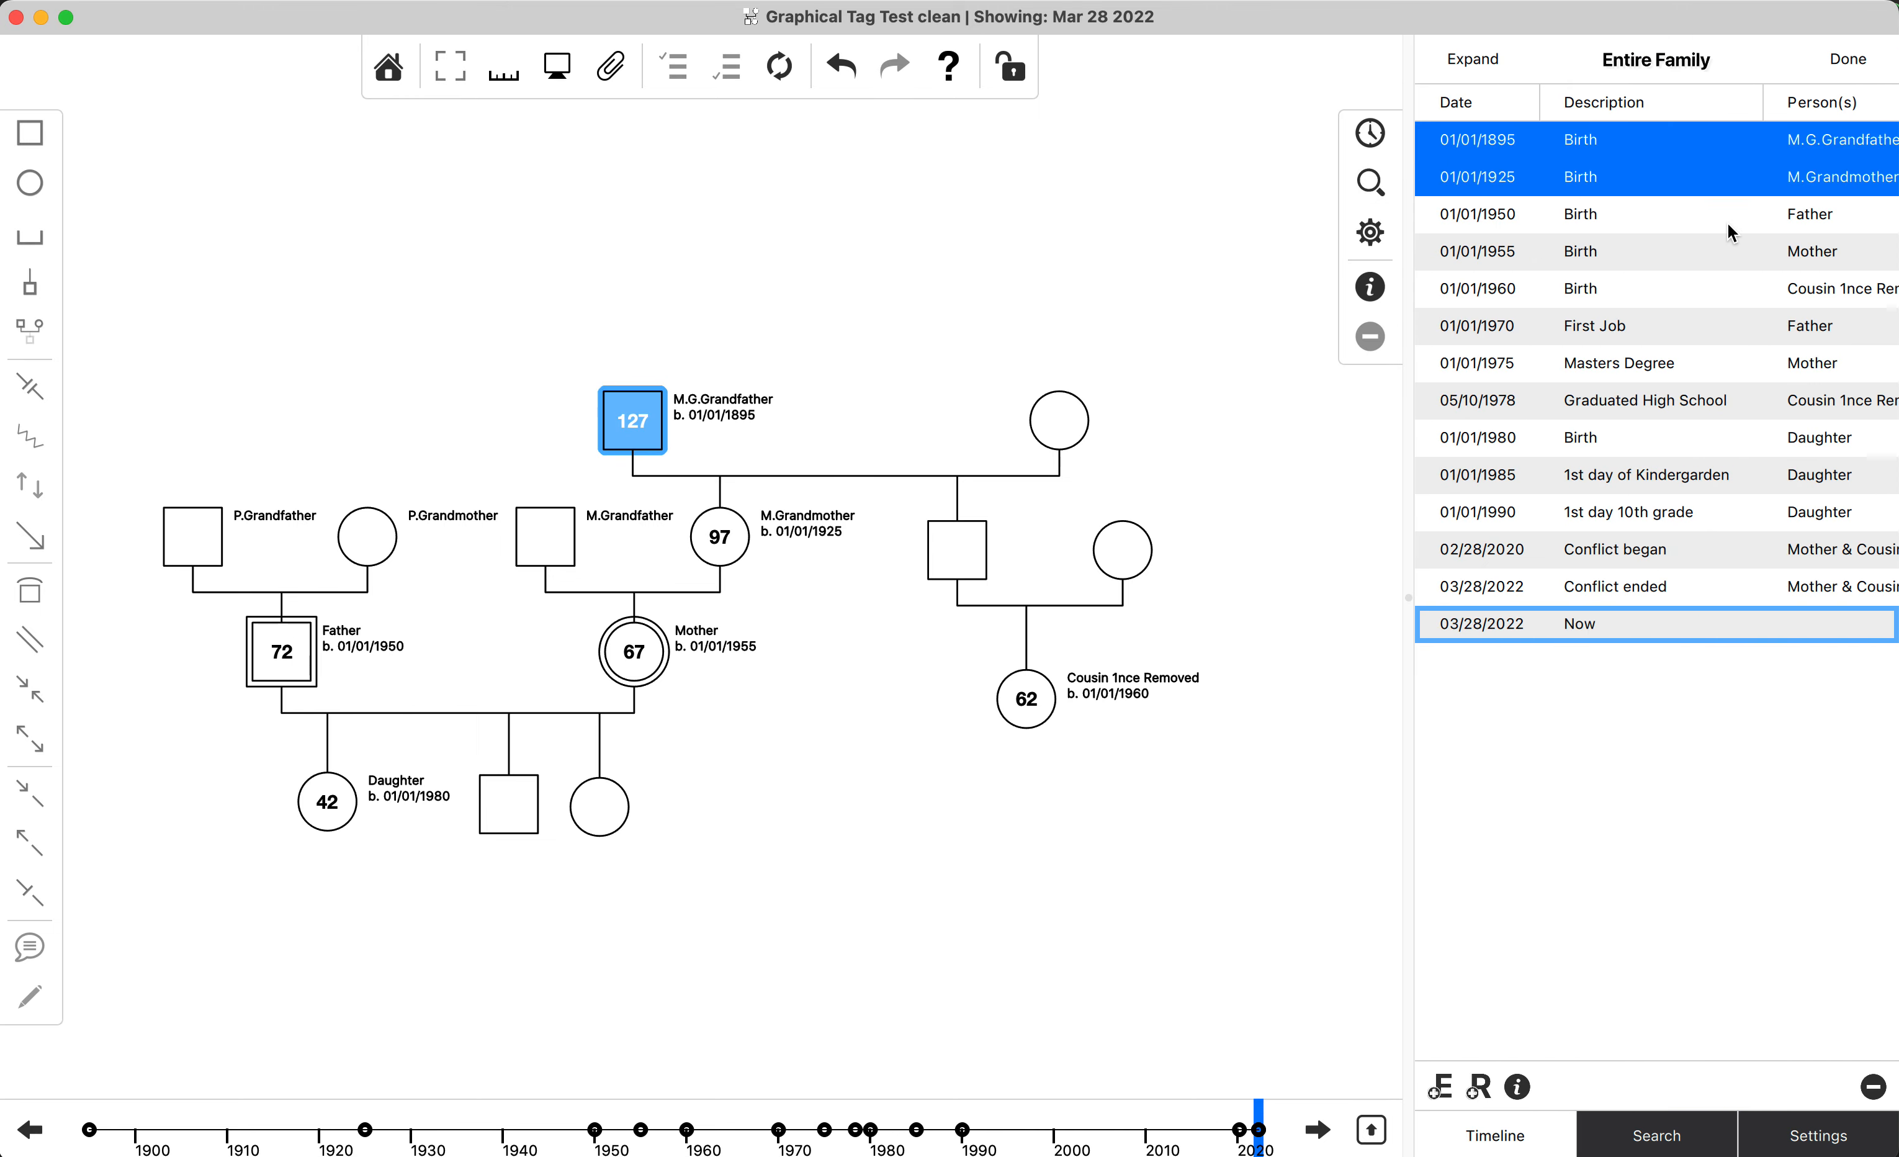
left_click(1292, 411)
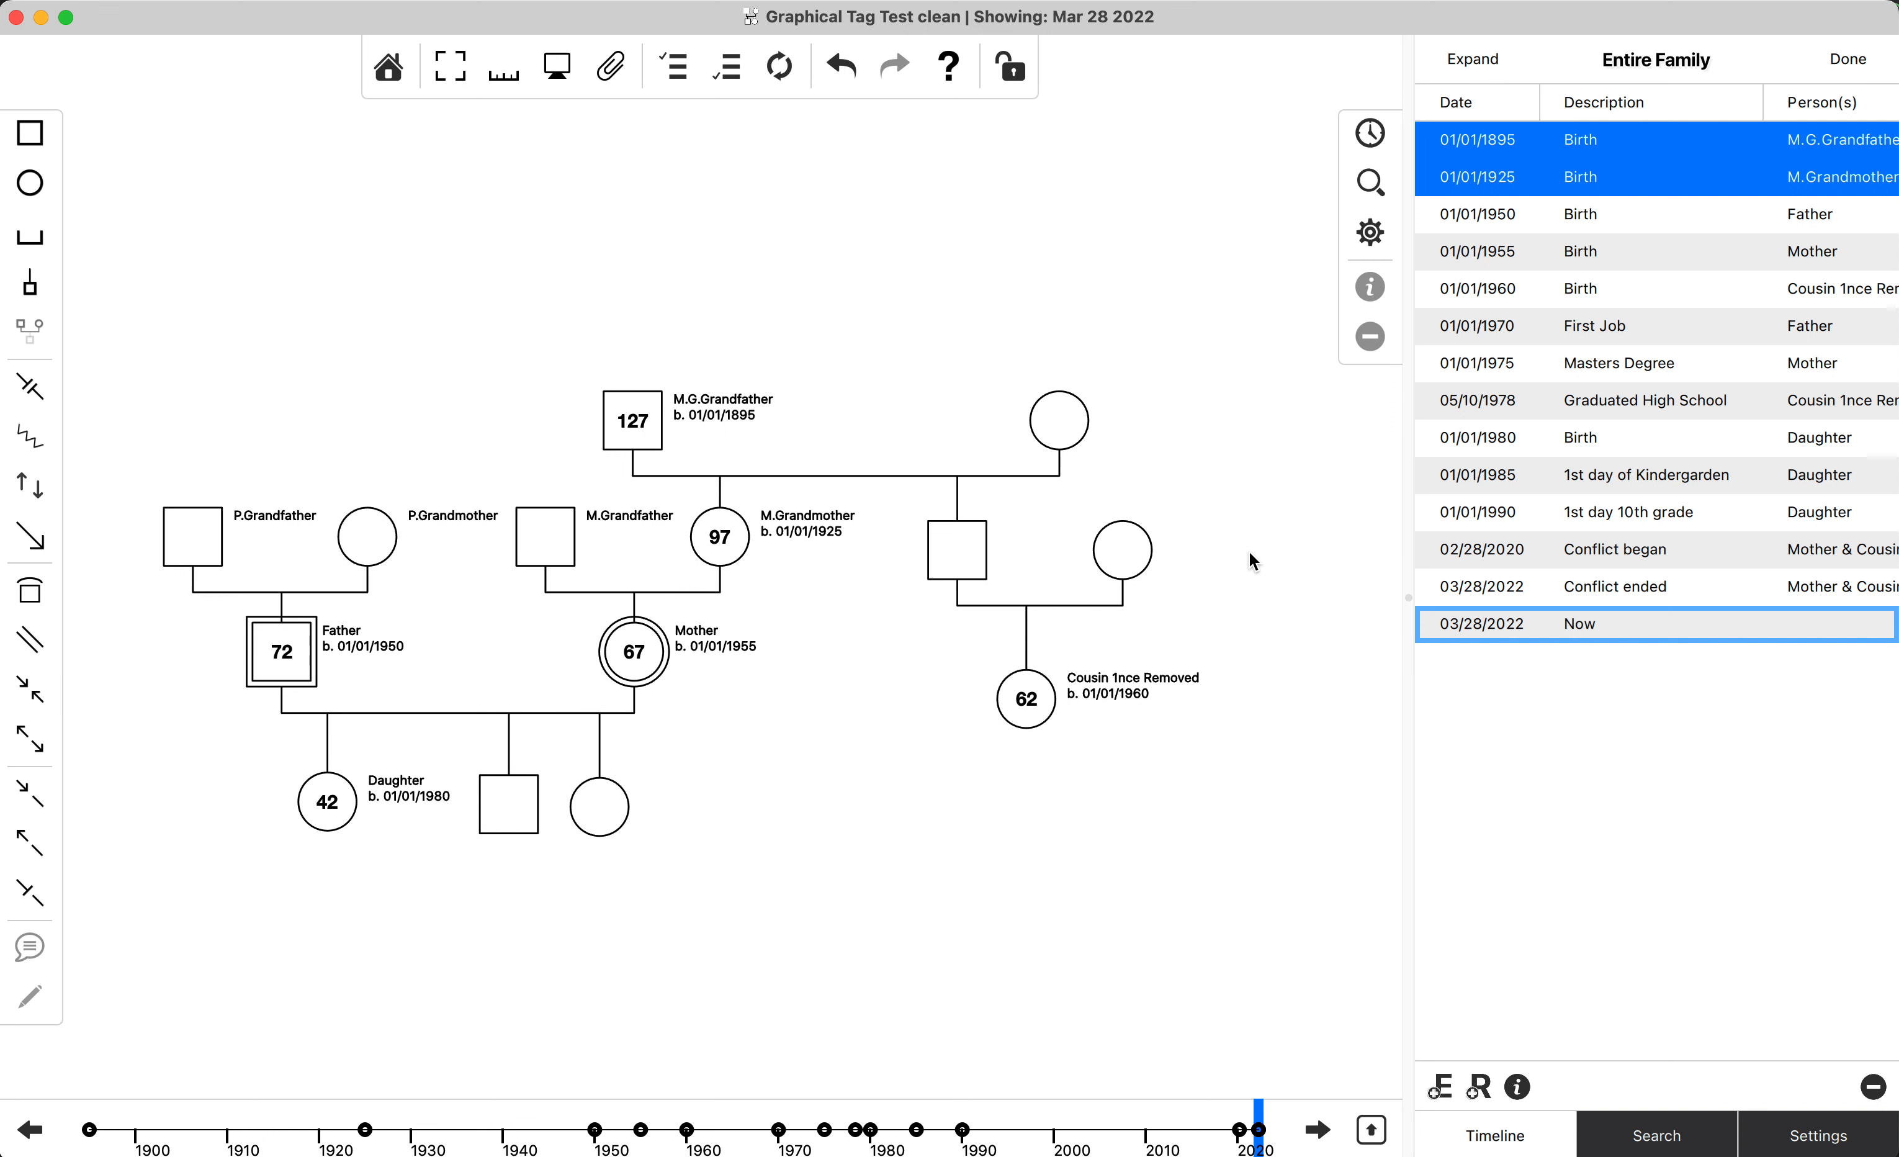
Select the grandparents, great-grandparents and the cousin's branch on the diagram, and show the timeline of only these people.
left_click_drag(1245, 759, 924, 374)
left_click_drag(134, 331, 764, 590)
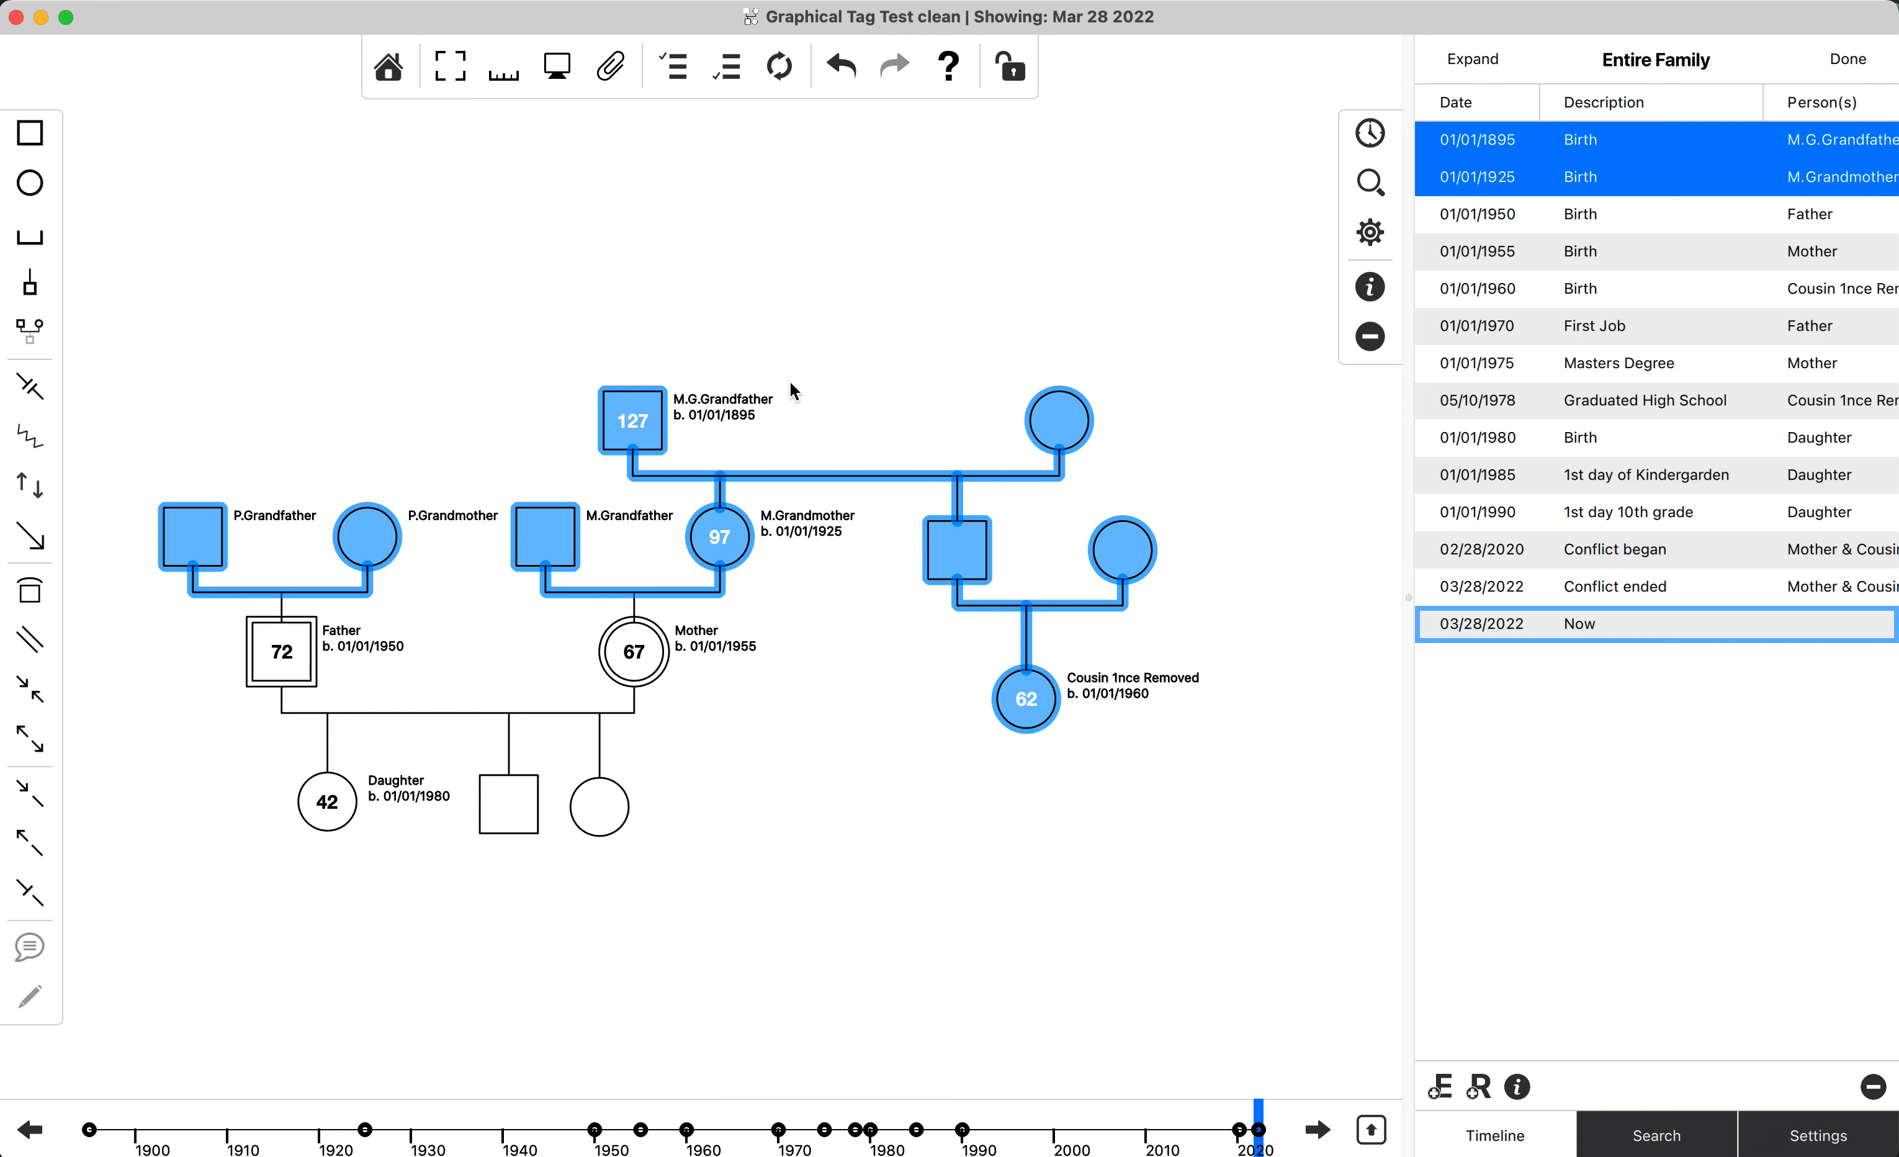
key("super+shift+t")
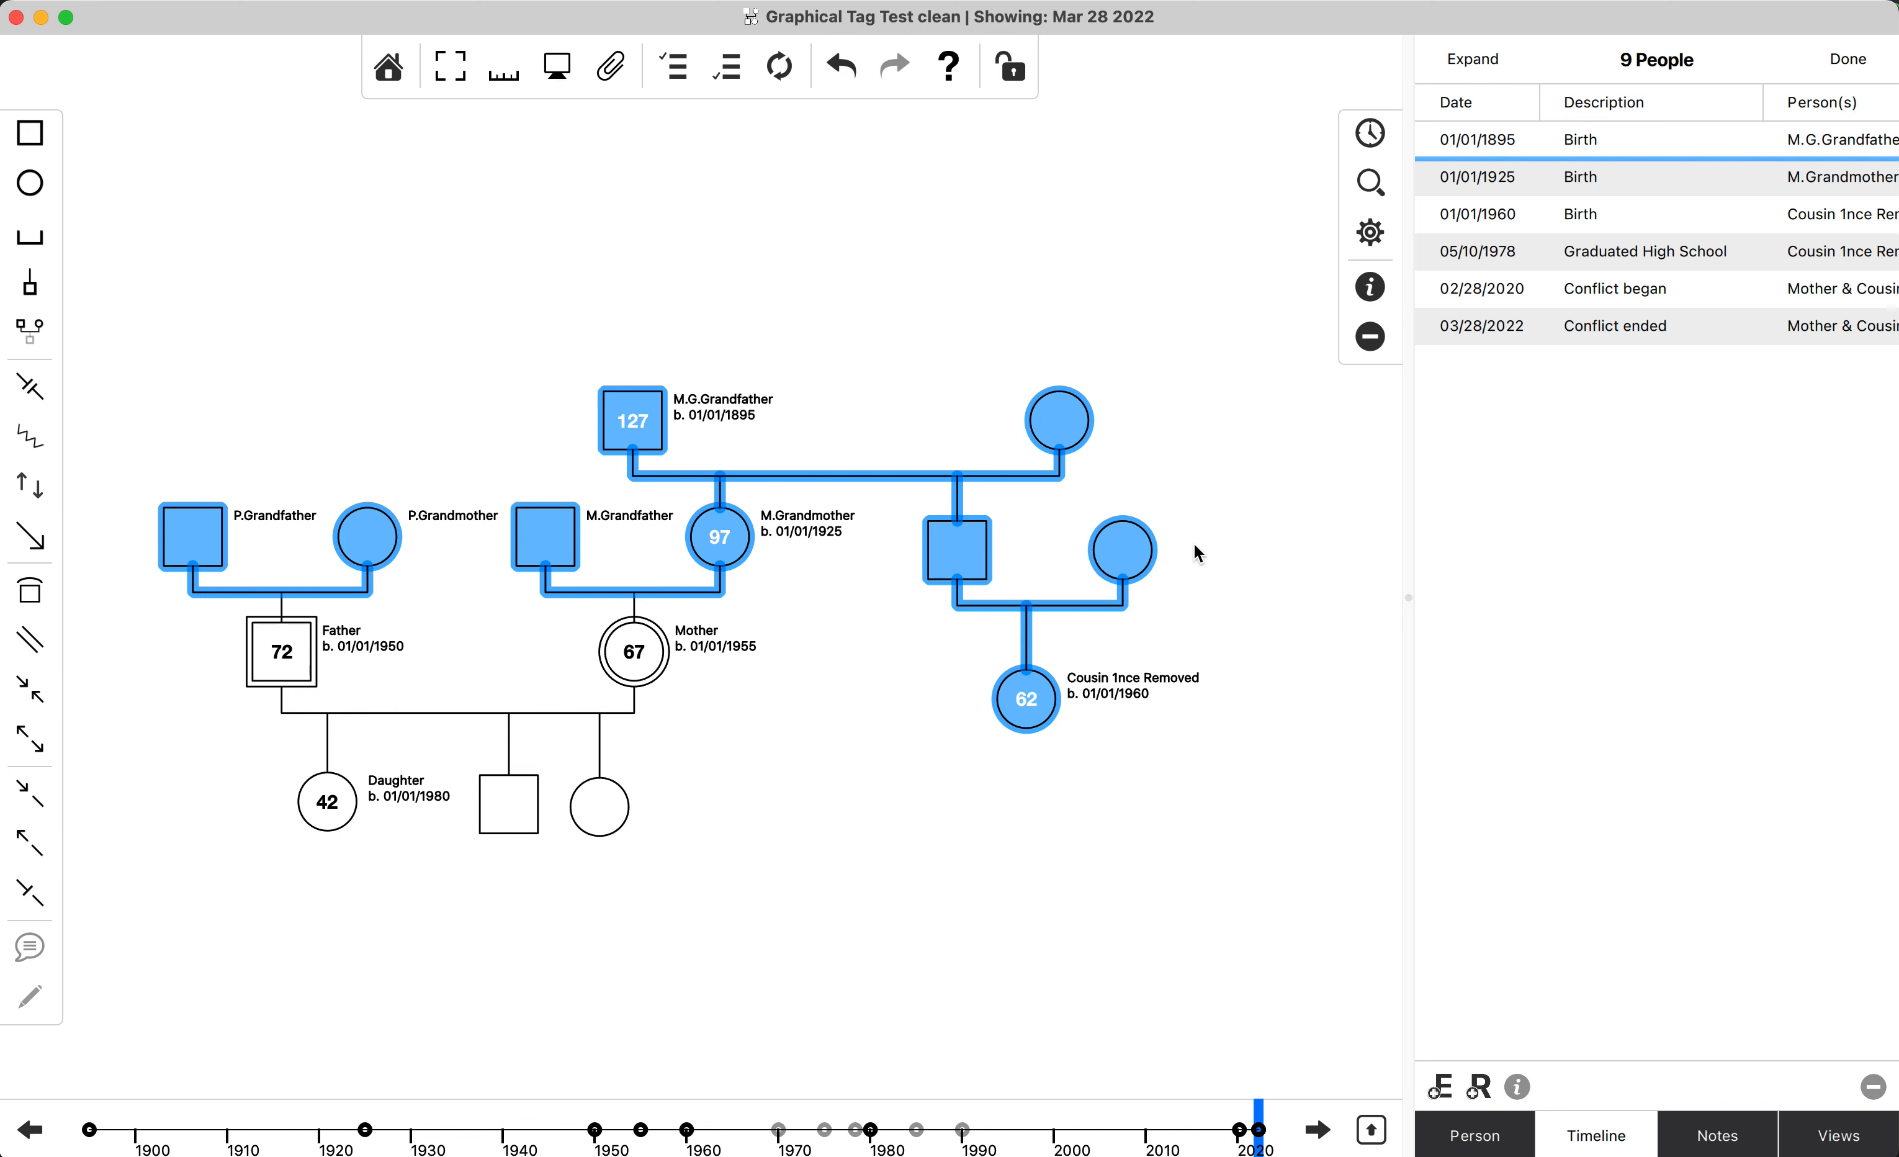
Select all events of the nine people, from the 1895 birth to Conflict ended, and open their tags for editing.
left_click(1682, 148)
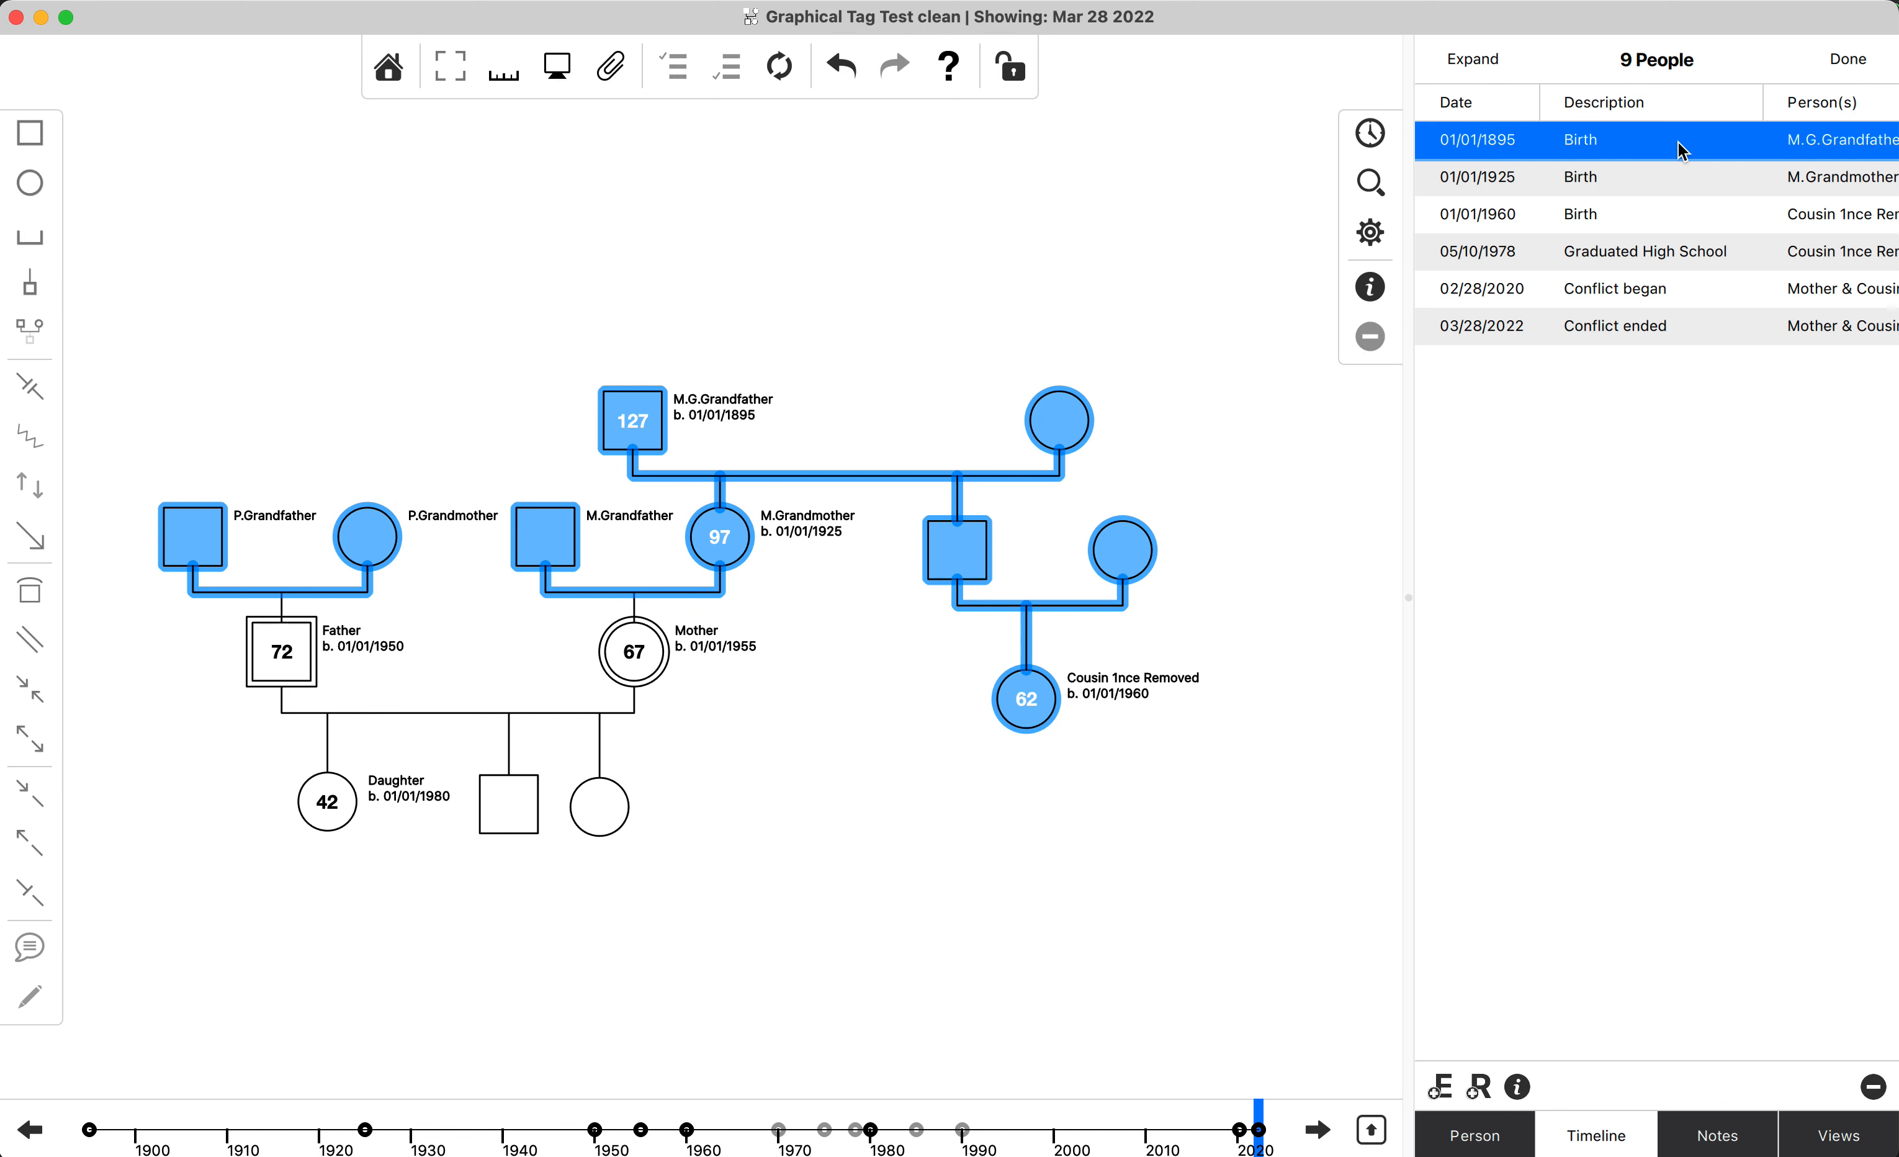
left_click(1657, 332, "shift")
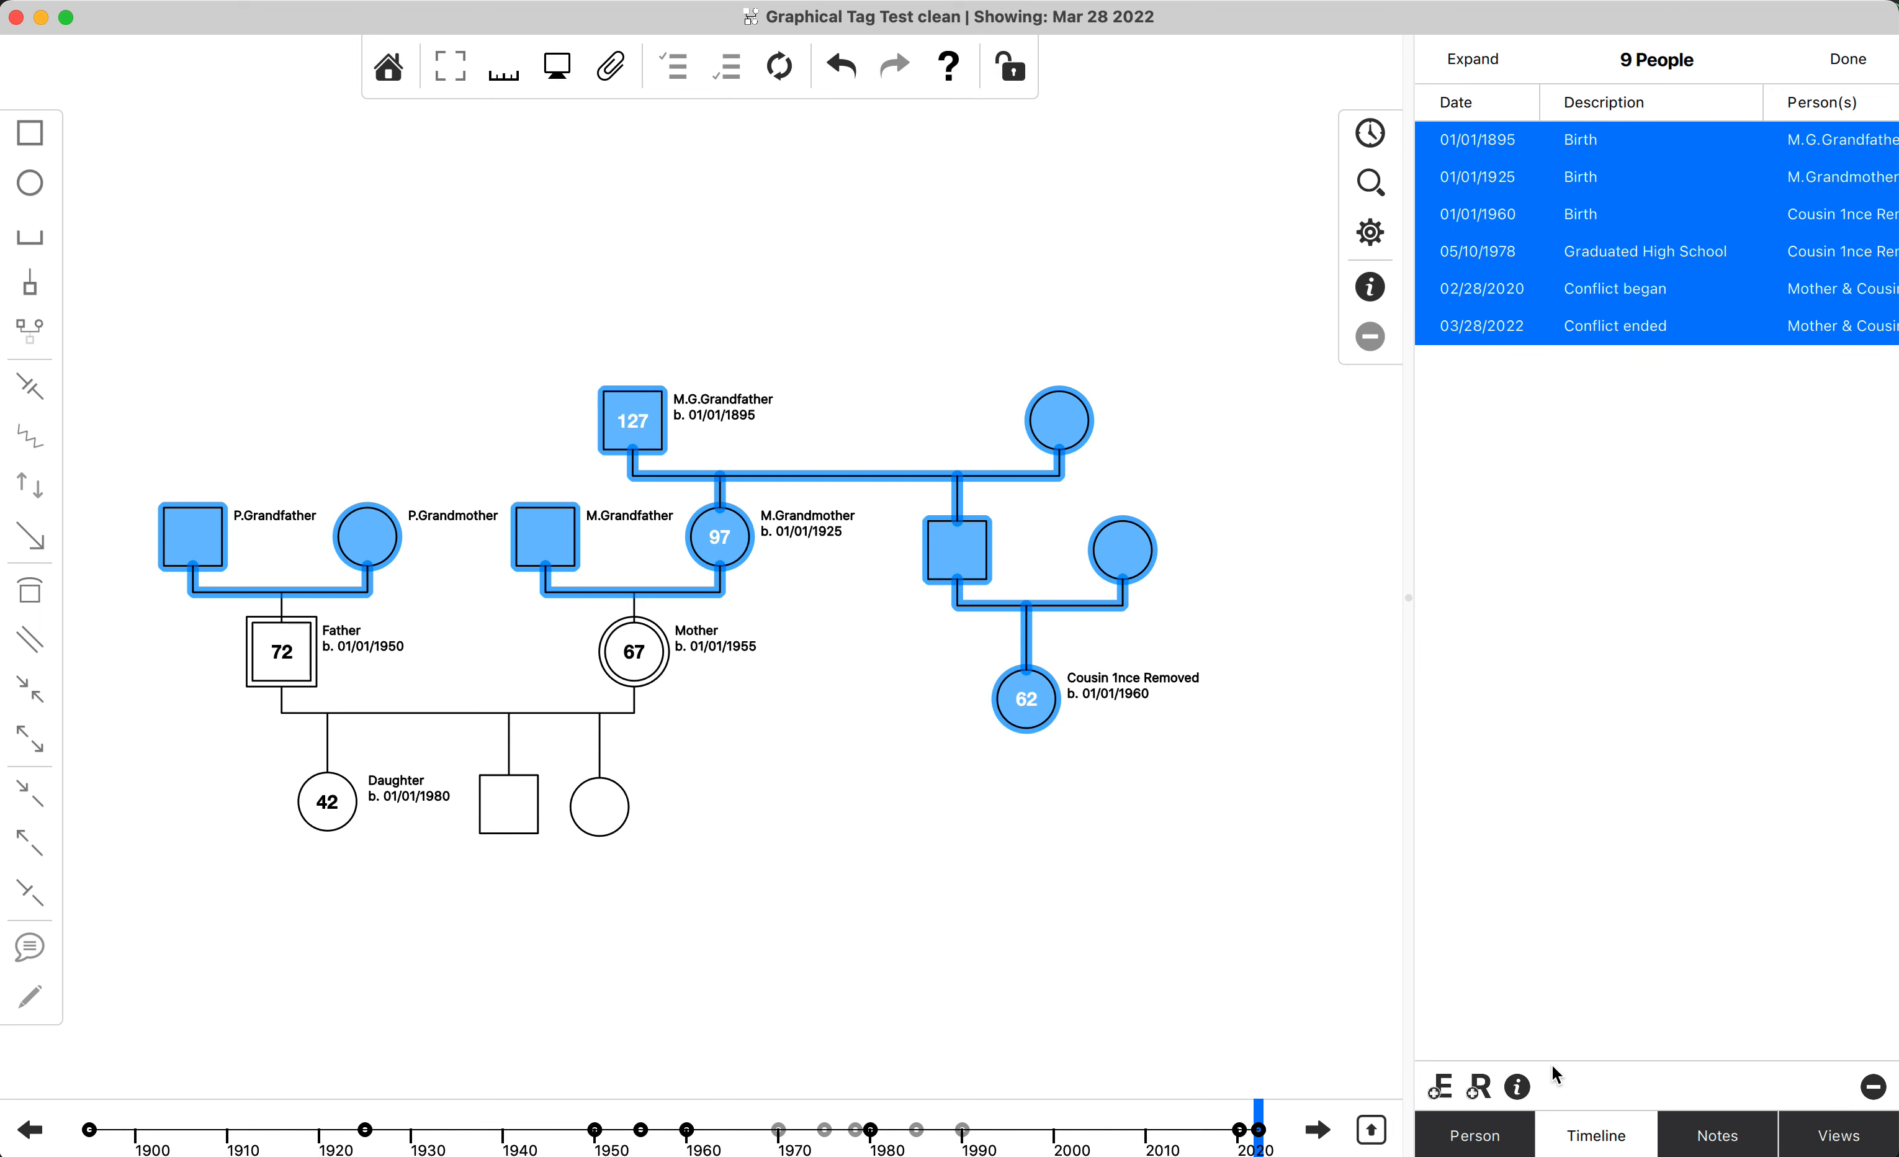
left_click(1518, 1088)
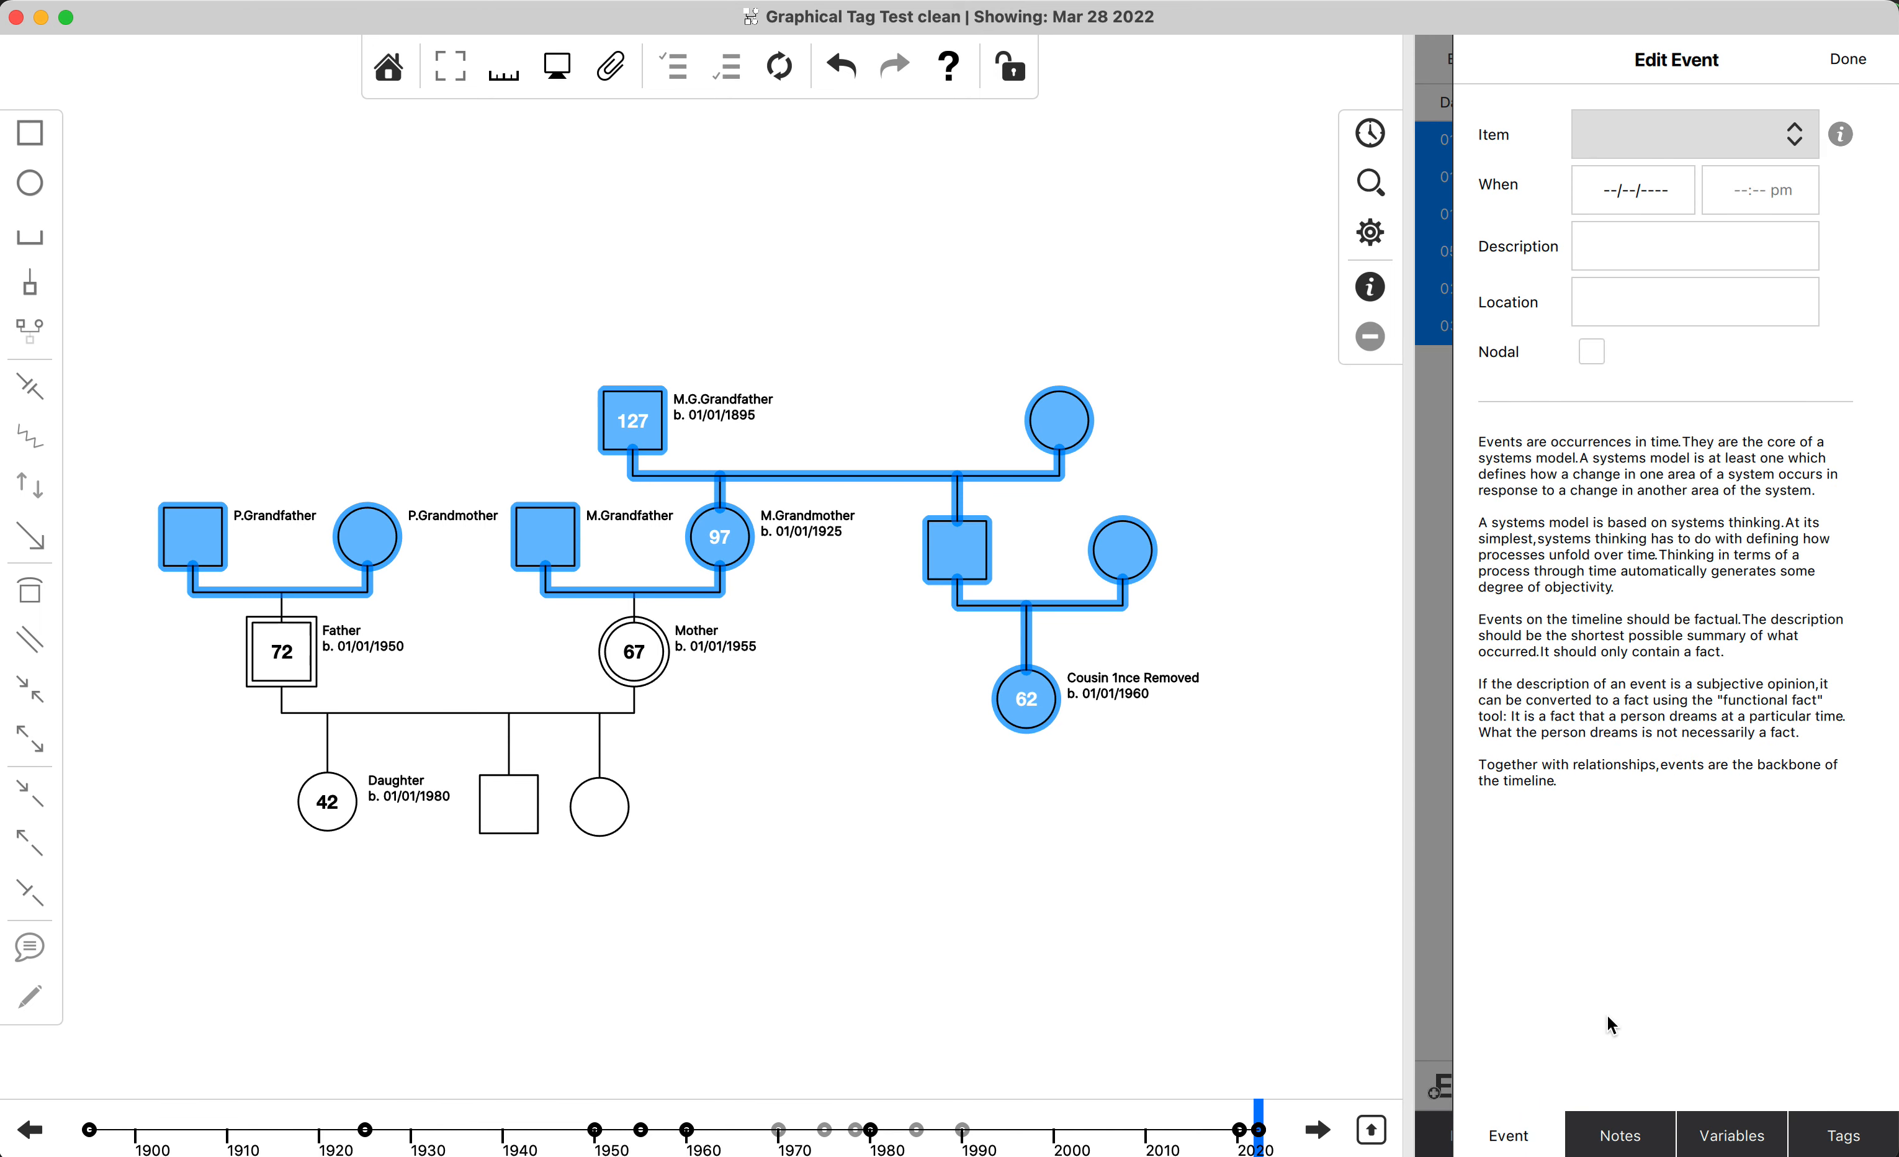
left_click(1855, 1134)
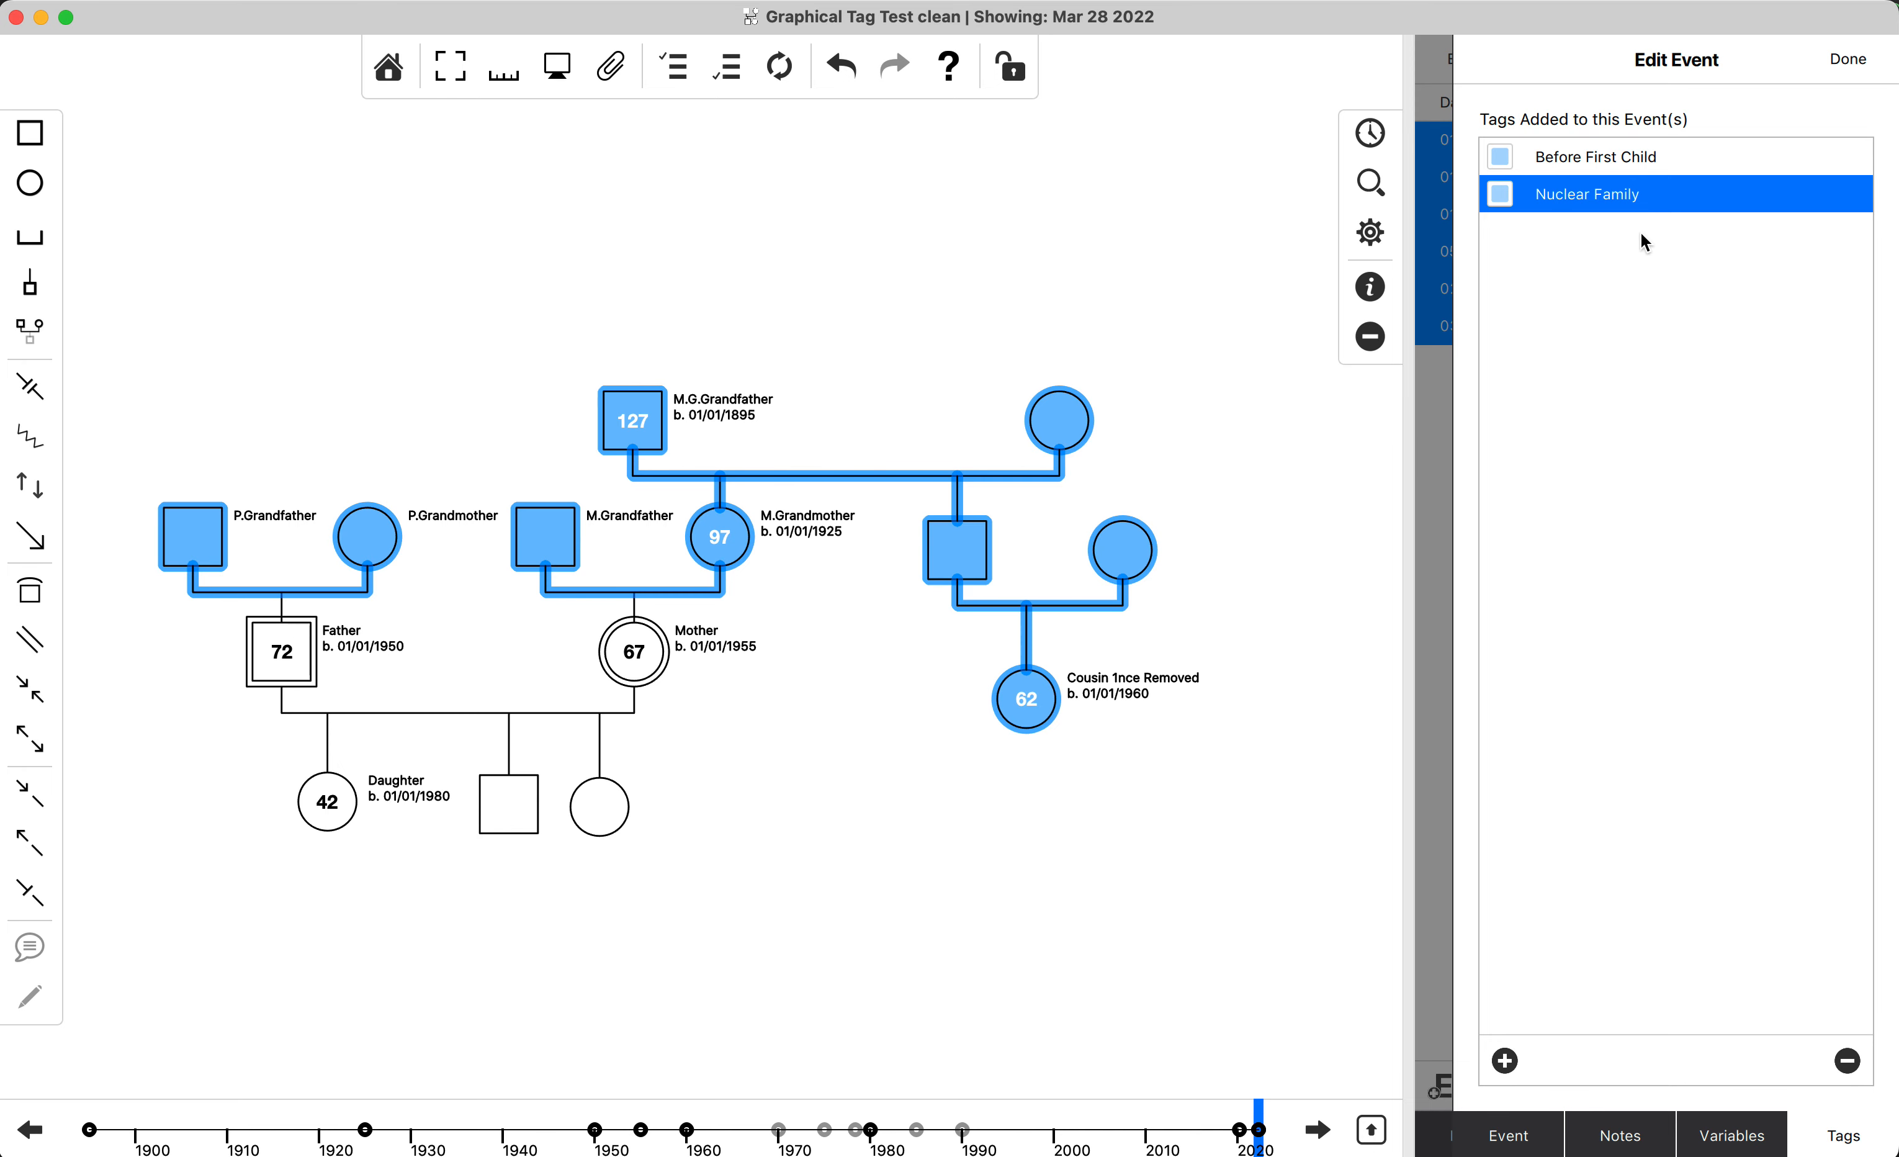
Create a tag named Extended Family and apply it to all the selected events.
left_click(1504, 1060)
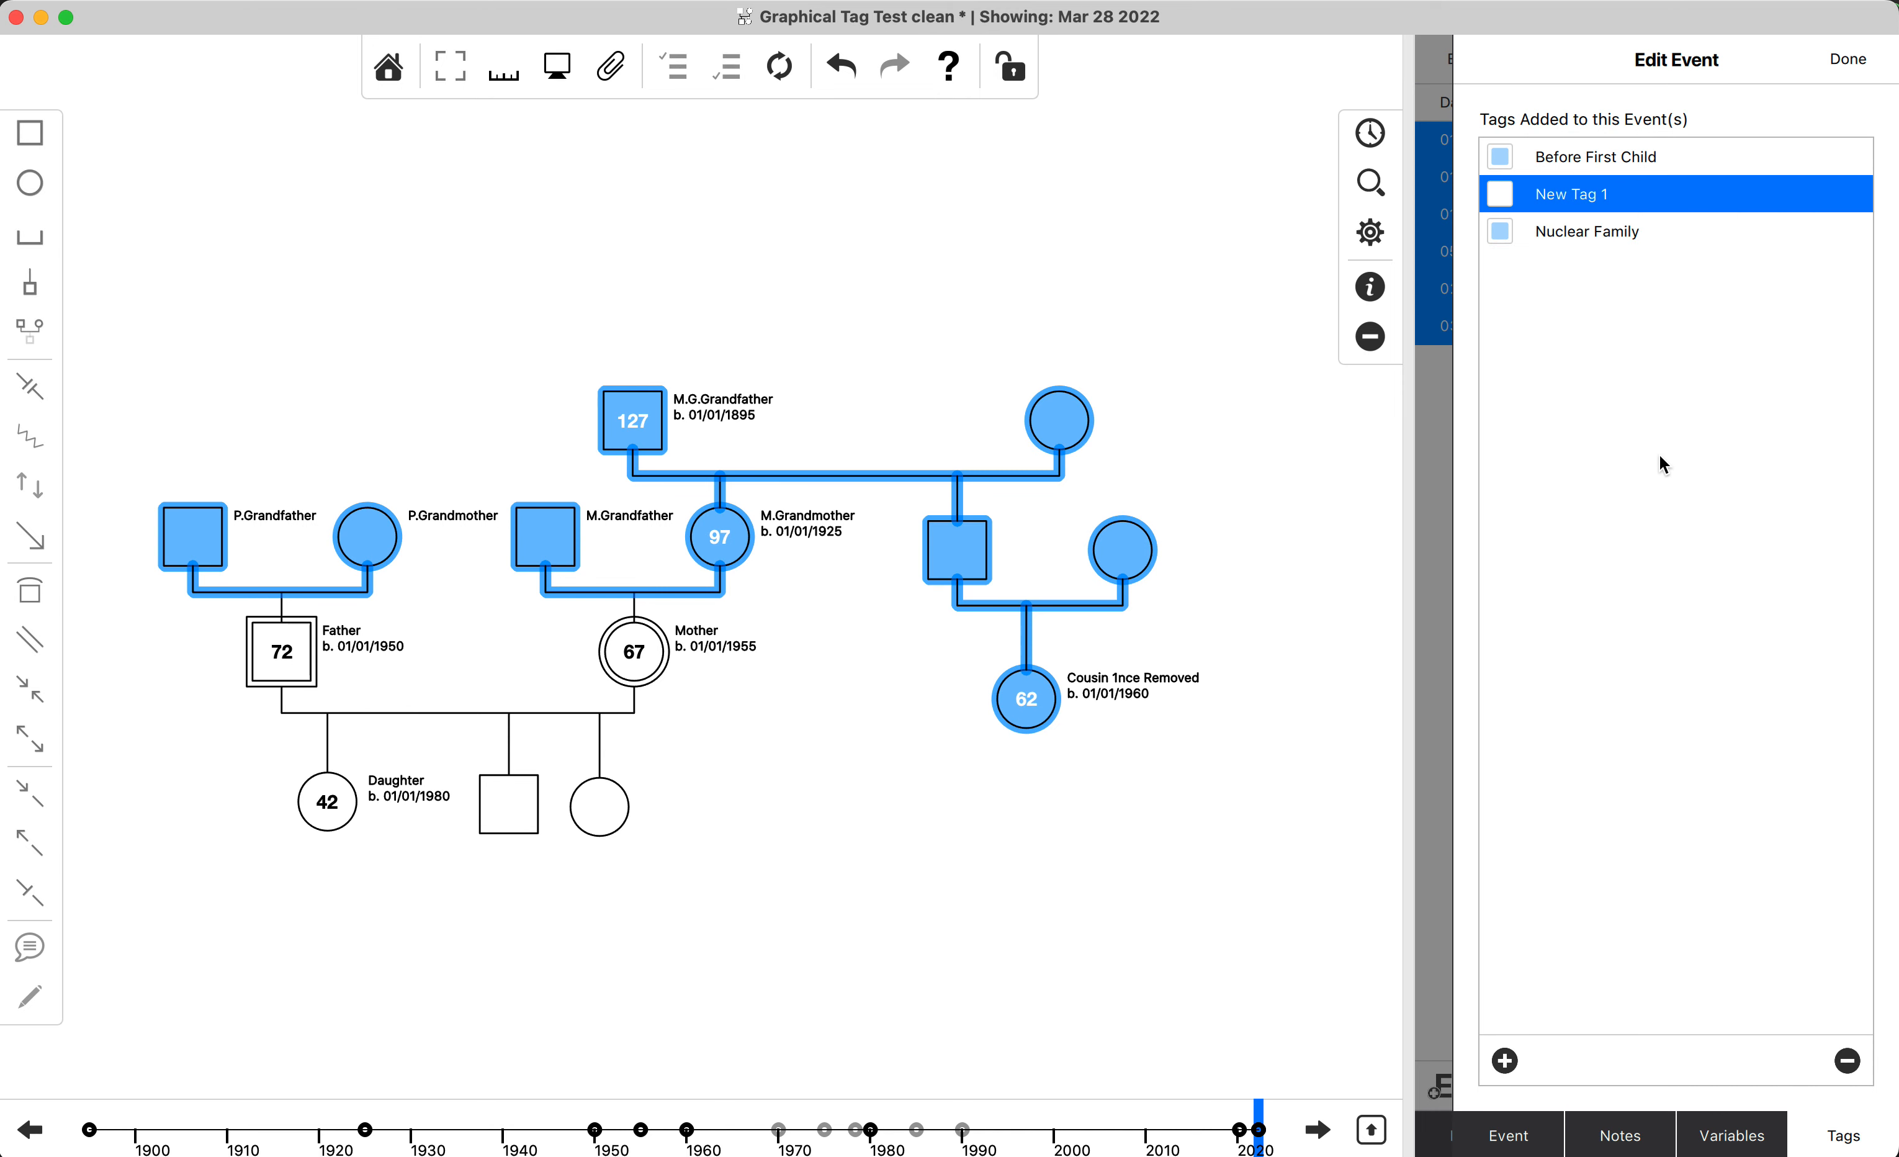
double_click(1590, 195)
type("Extended Family")
left_click(1500, 195)
left_click(1855, 64)
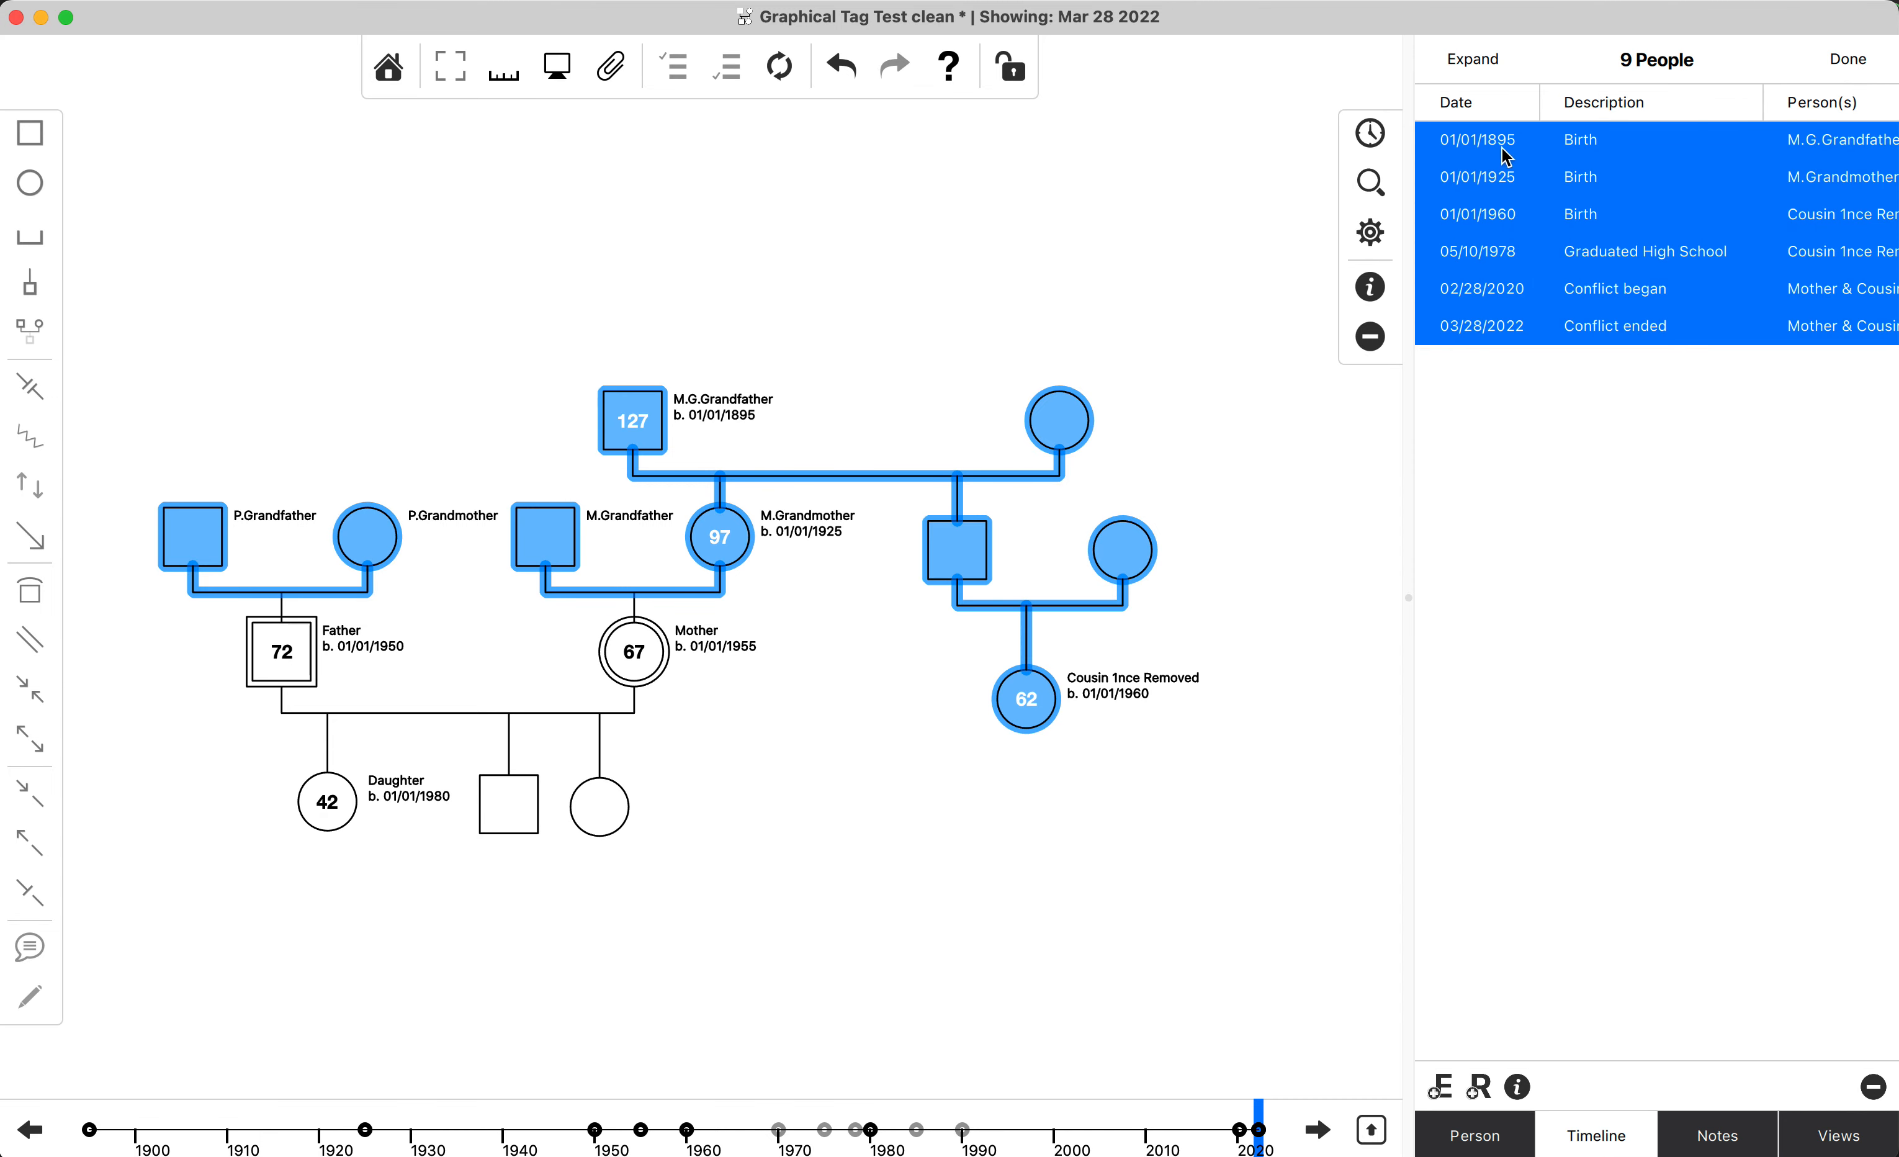
Deselect the people, switch to the full graphical timeline and filter it by the Extended Family tag.
left_click(1256, 359)
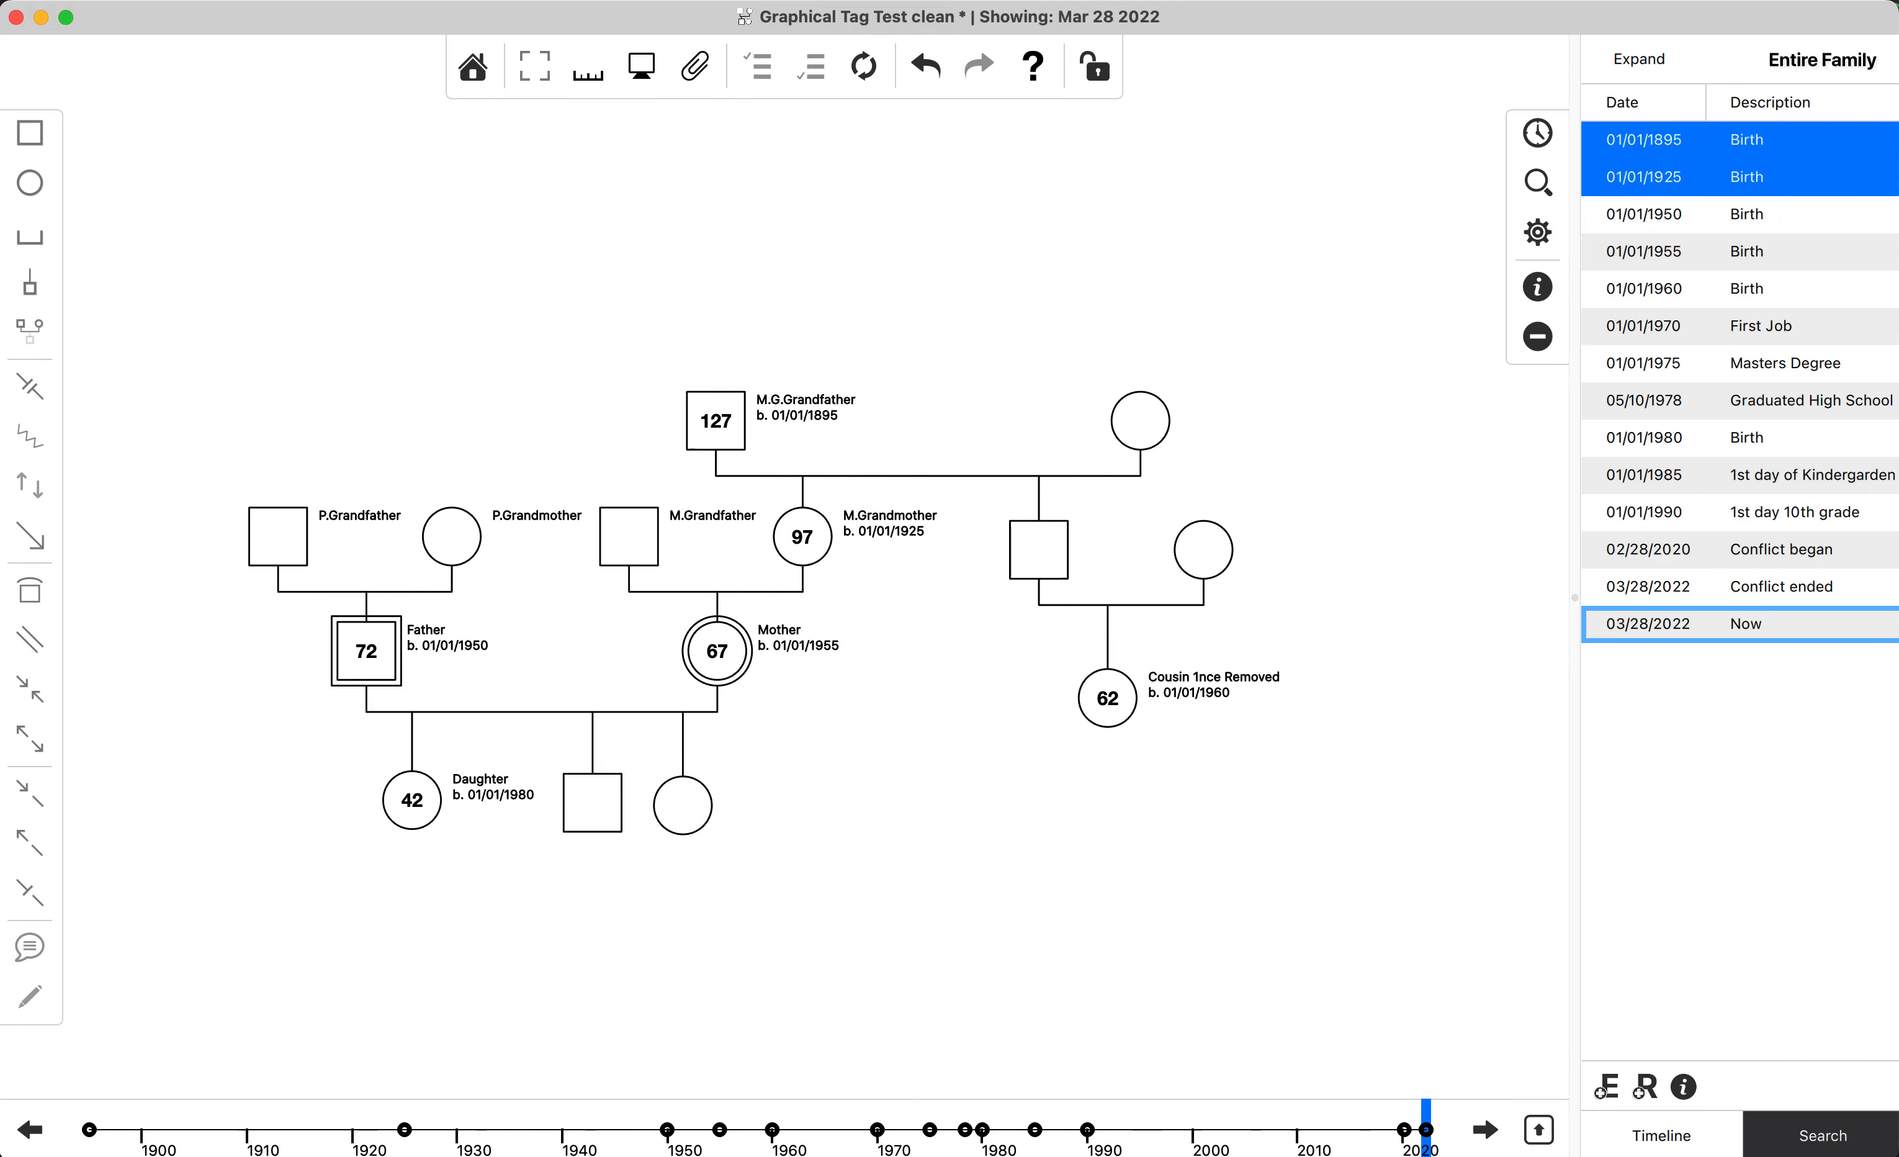
left_click(1635, 251)
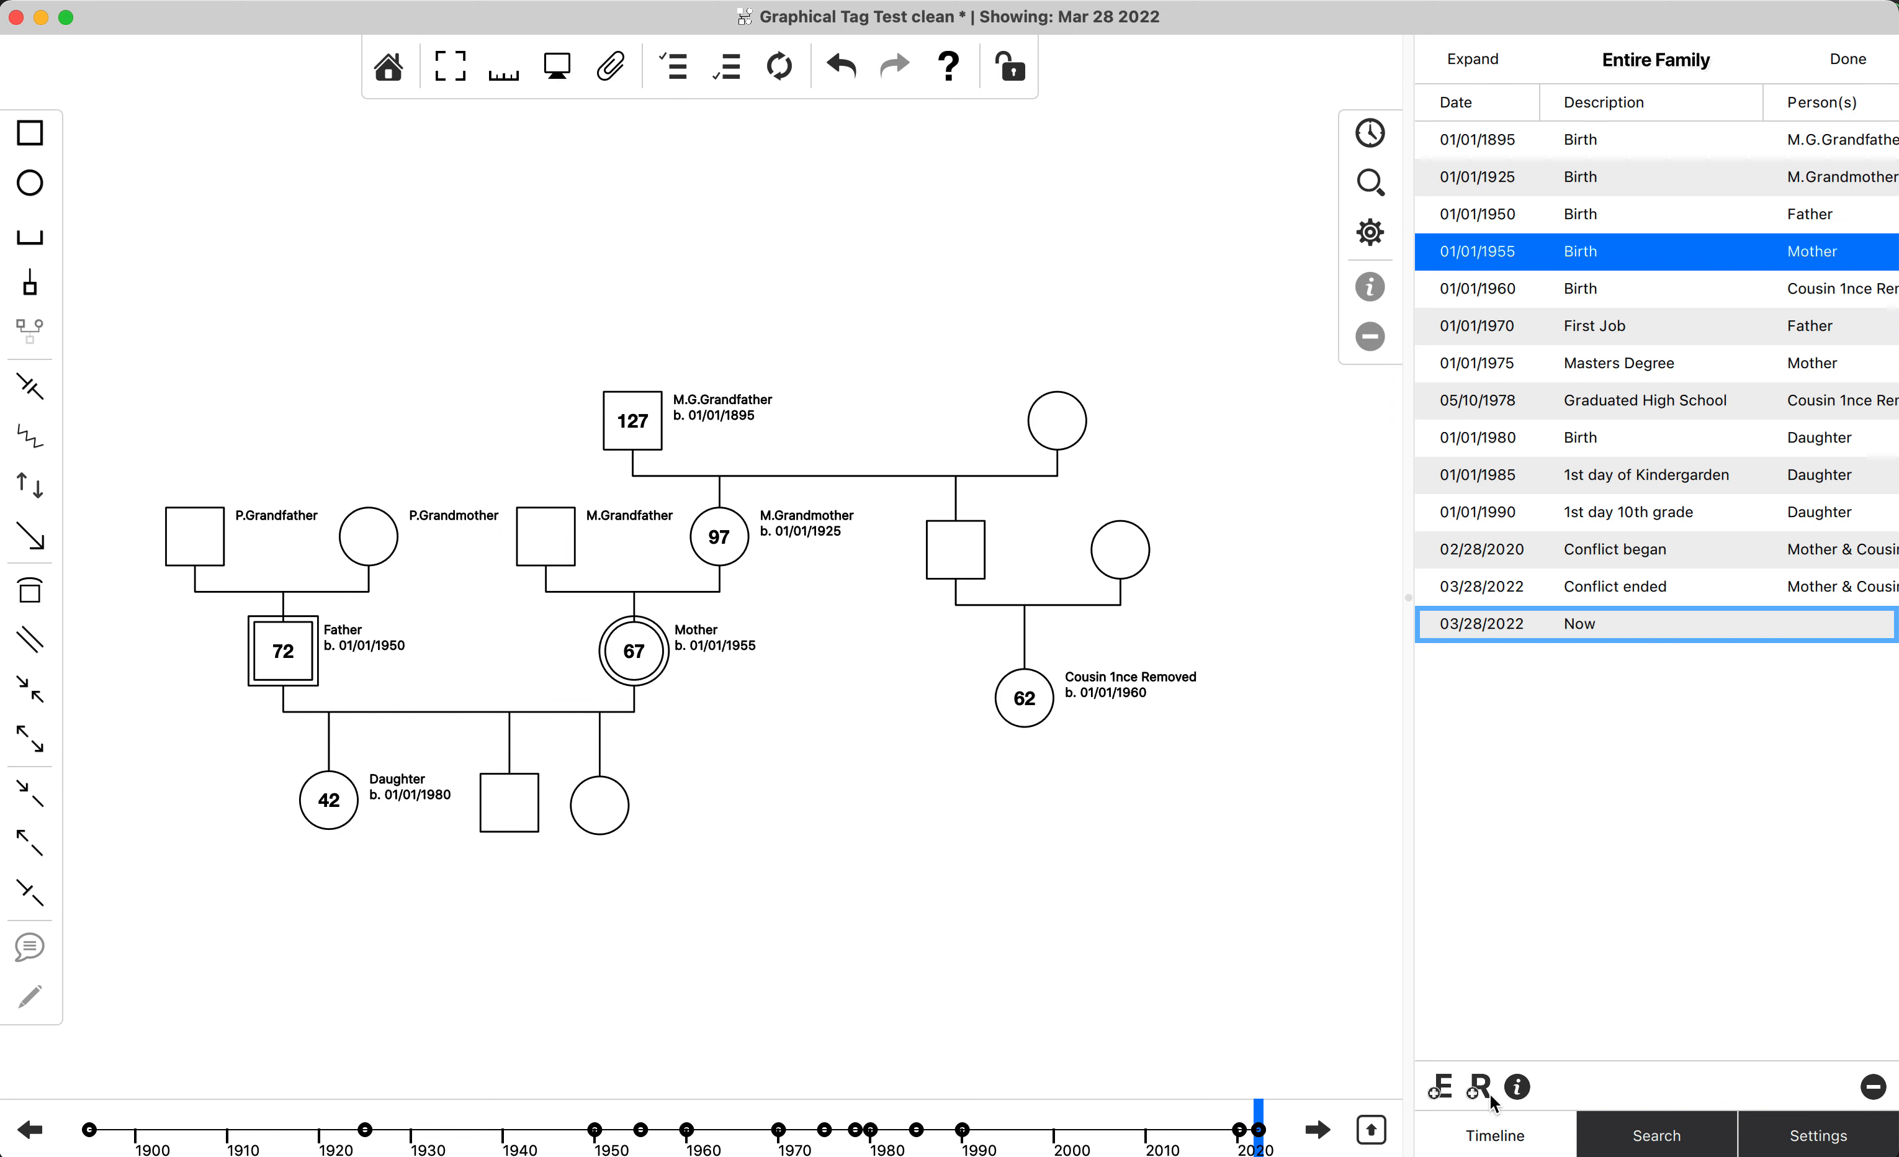
left_click(1376, 1135)
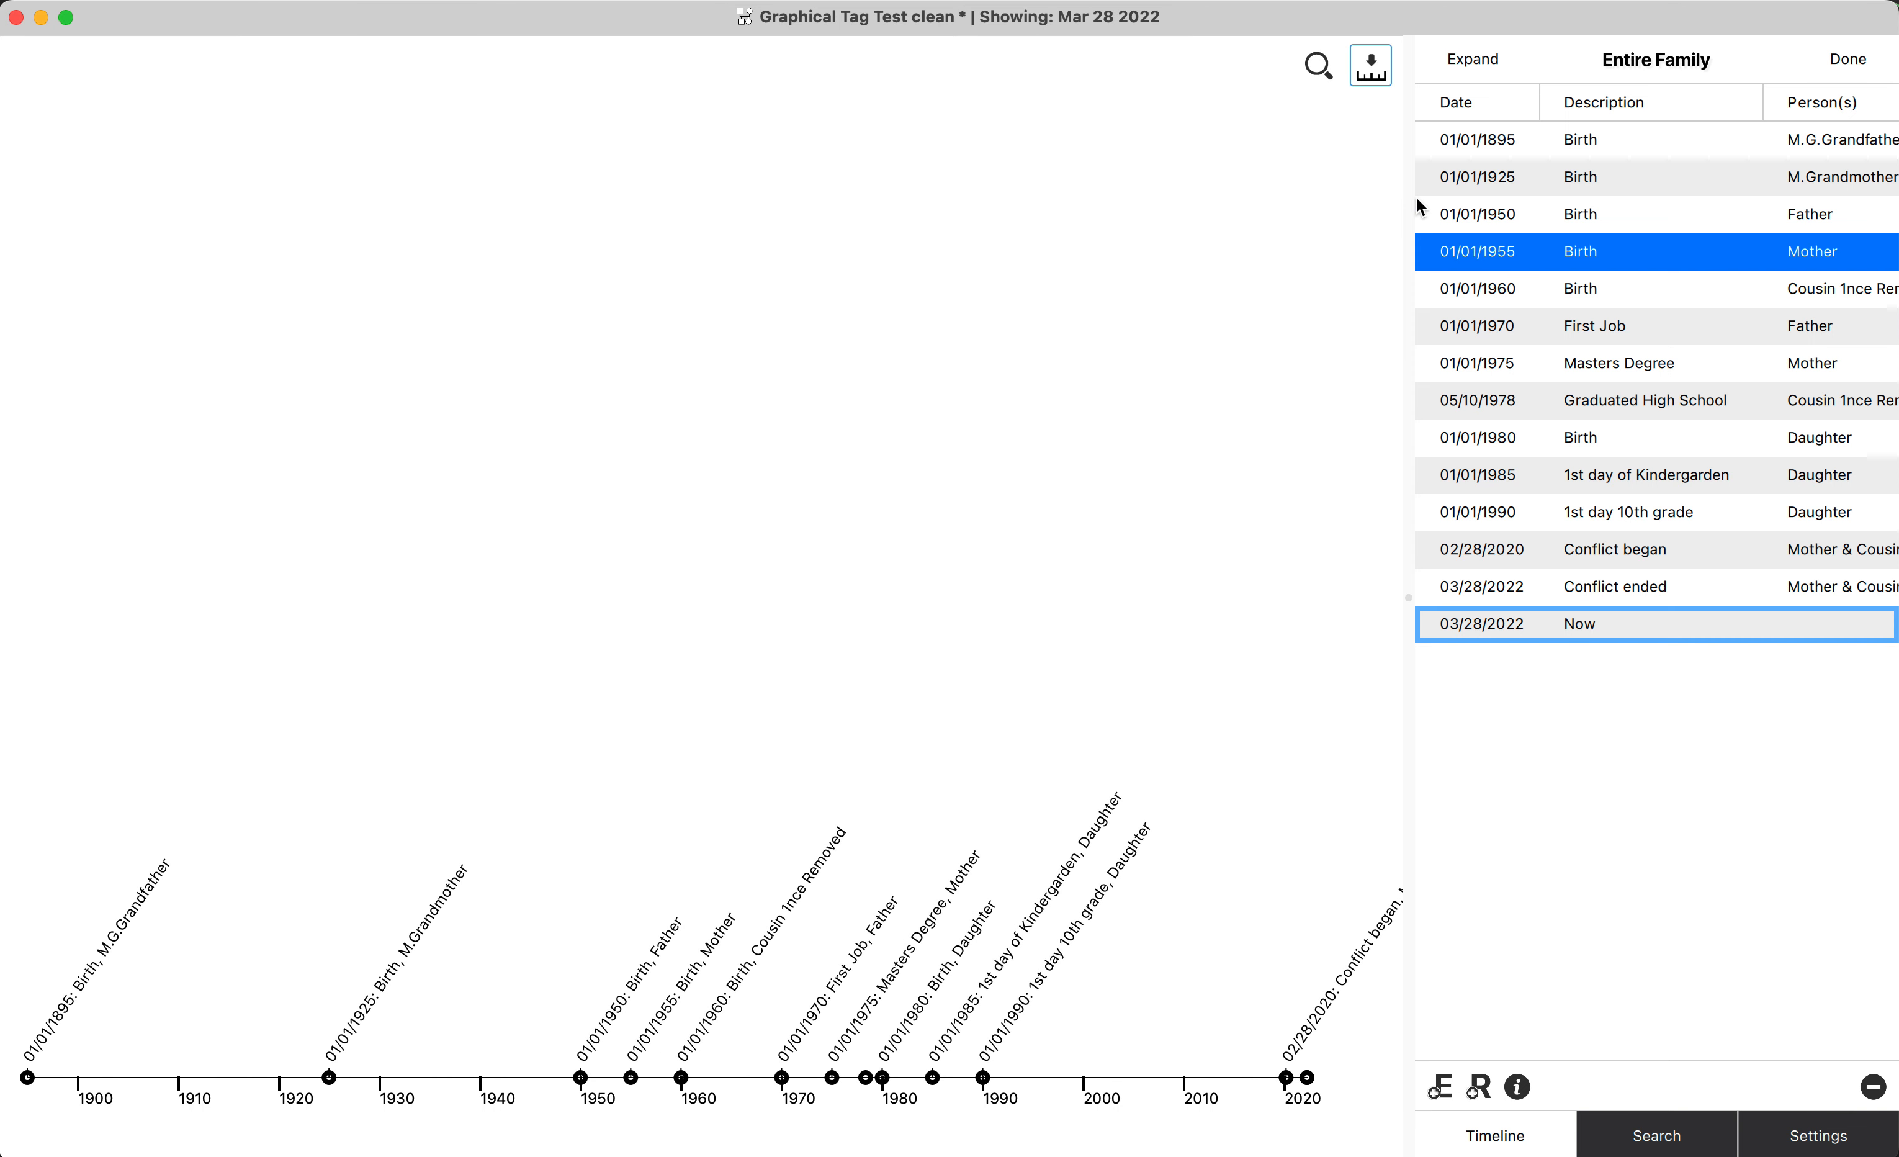
left_click(1318, 68)
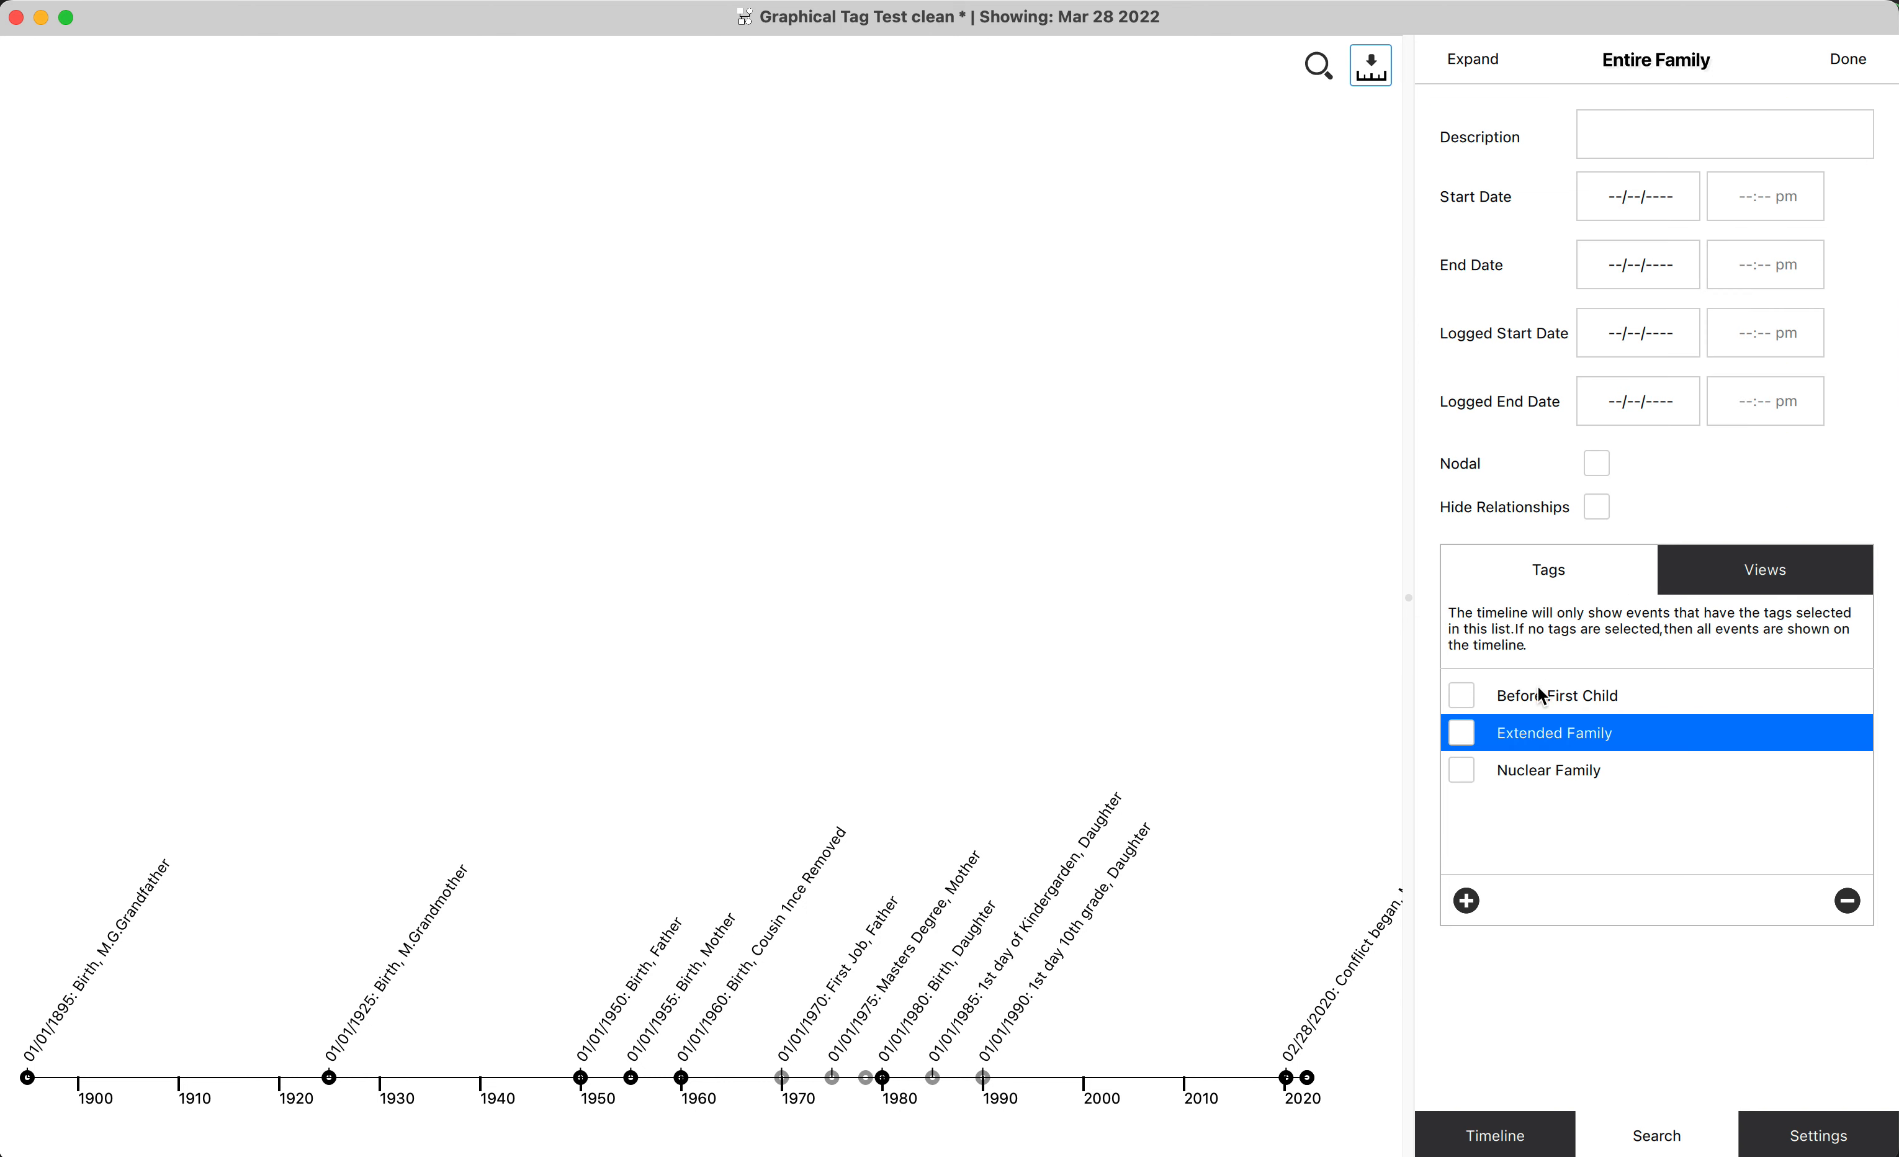
left_click(1463, 734)
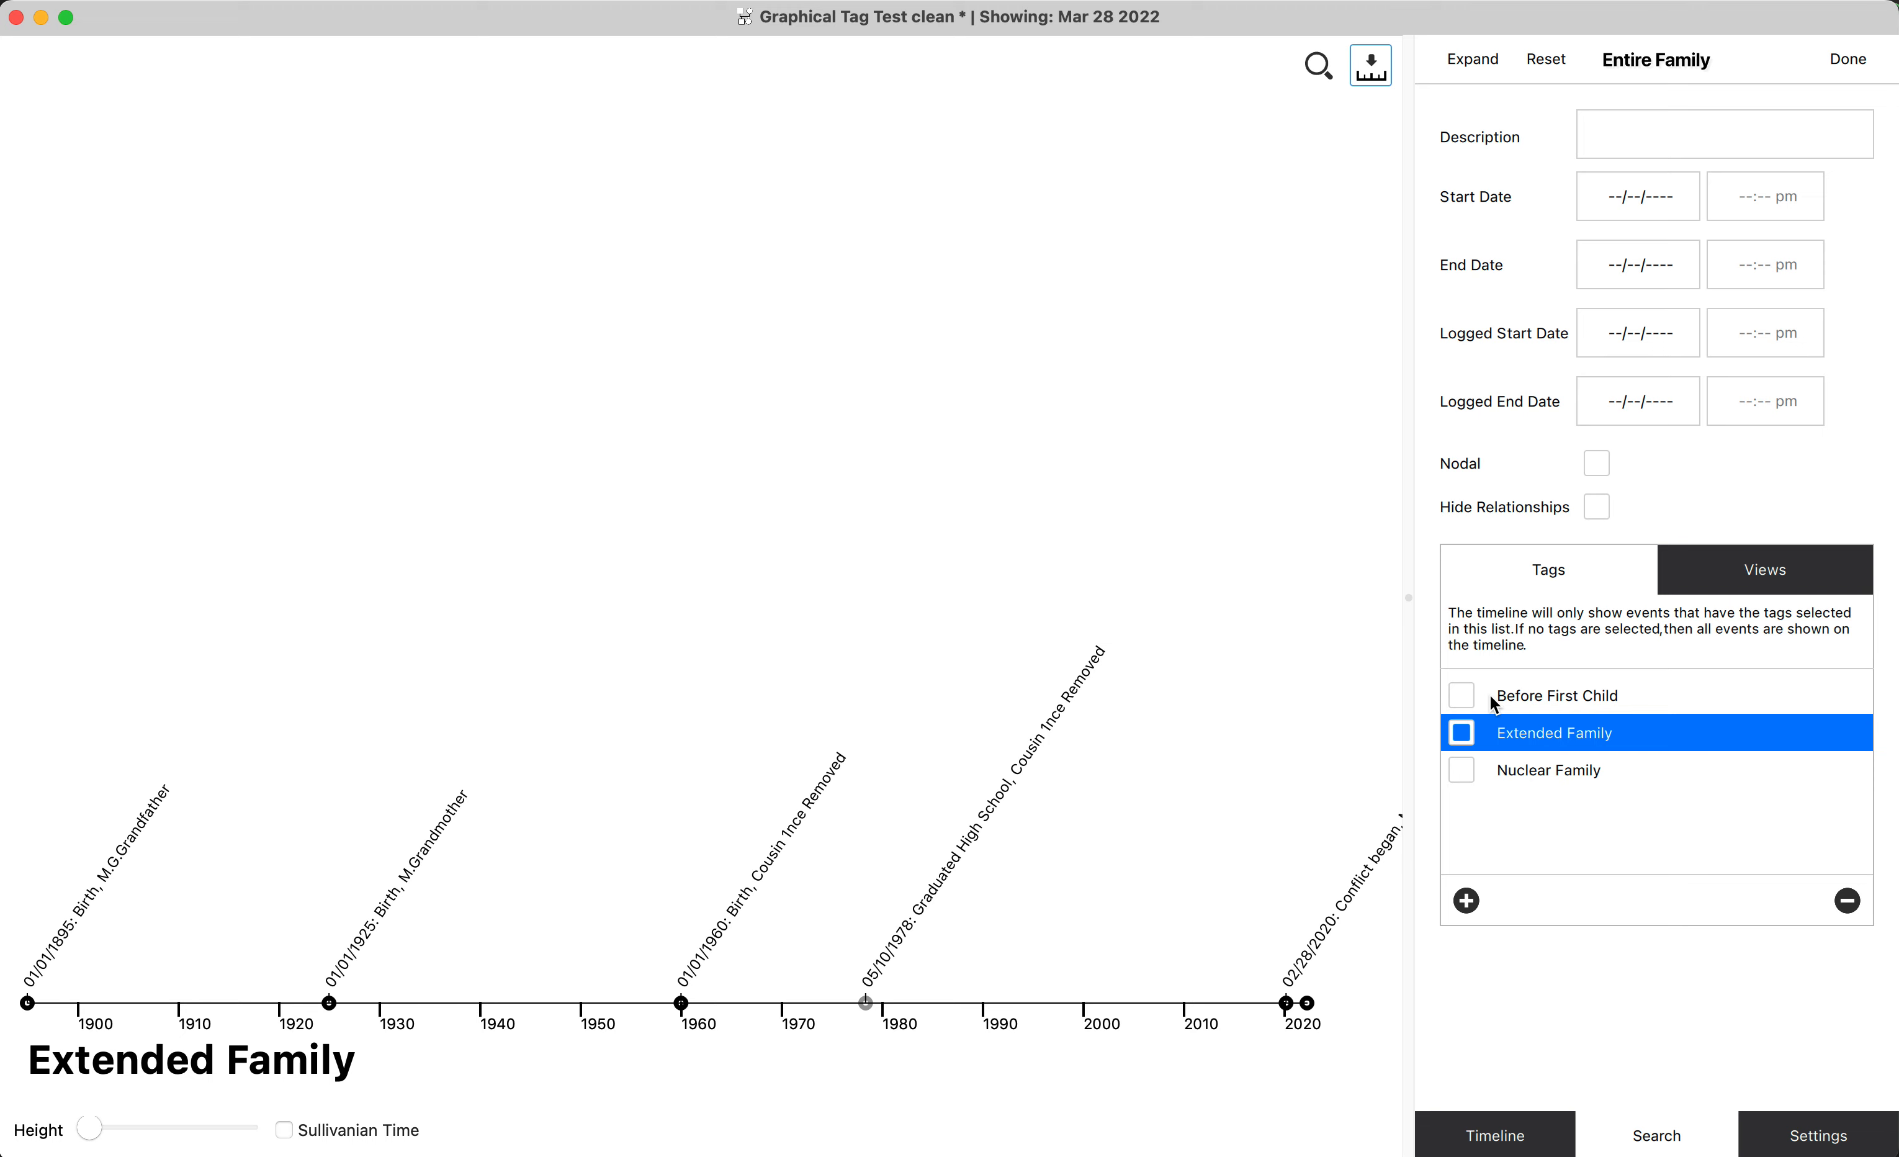
Add the Before First Child and Nuclear Family tags to the filter and compare the three timelines in Sullivanian Time.
left_click(1461, 696)
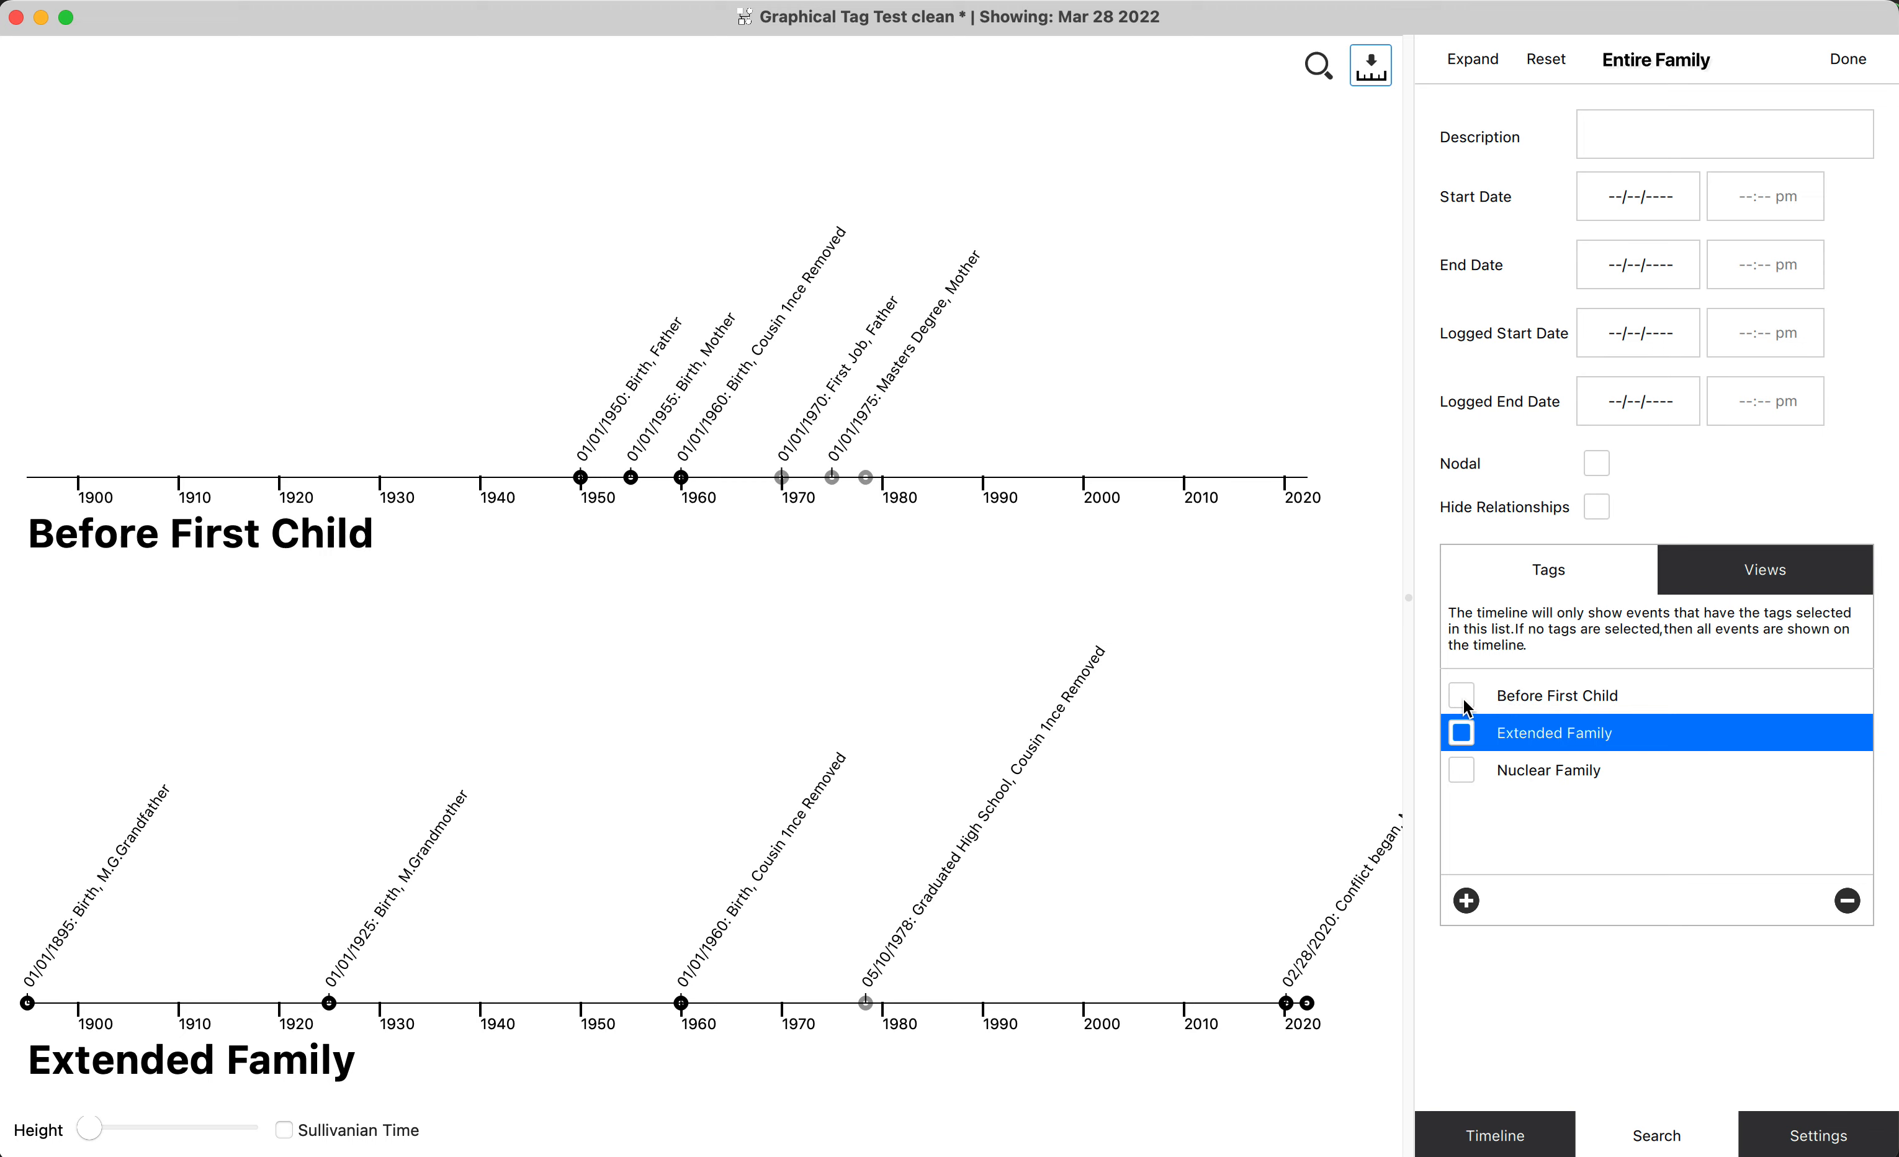
left_click(1461, 770)
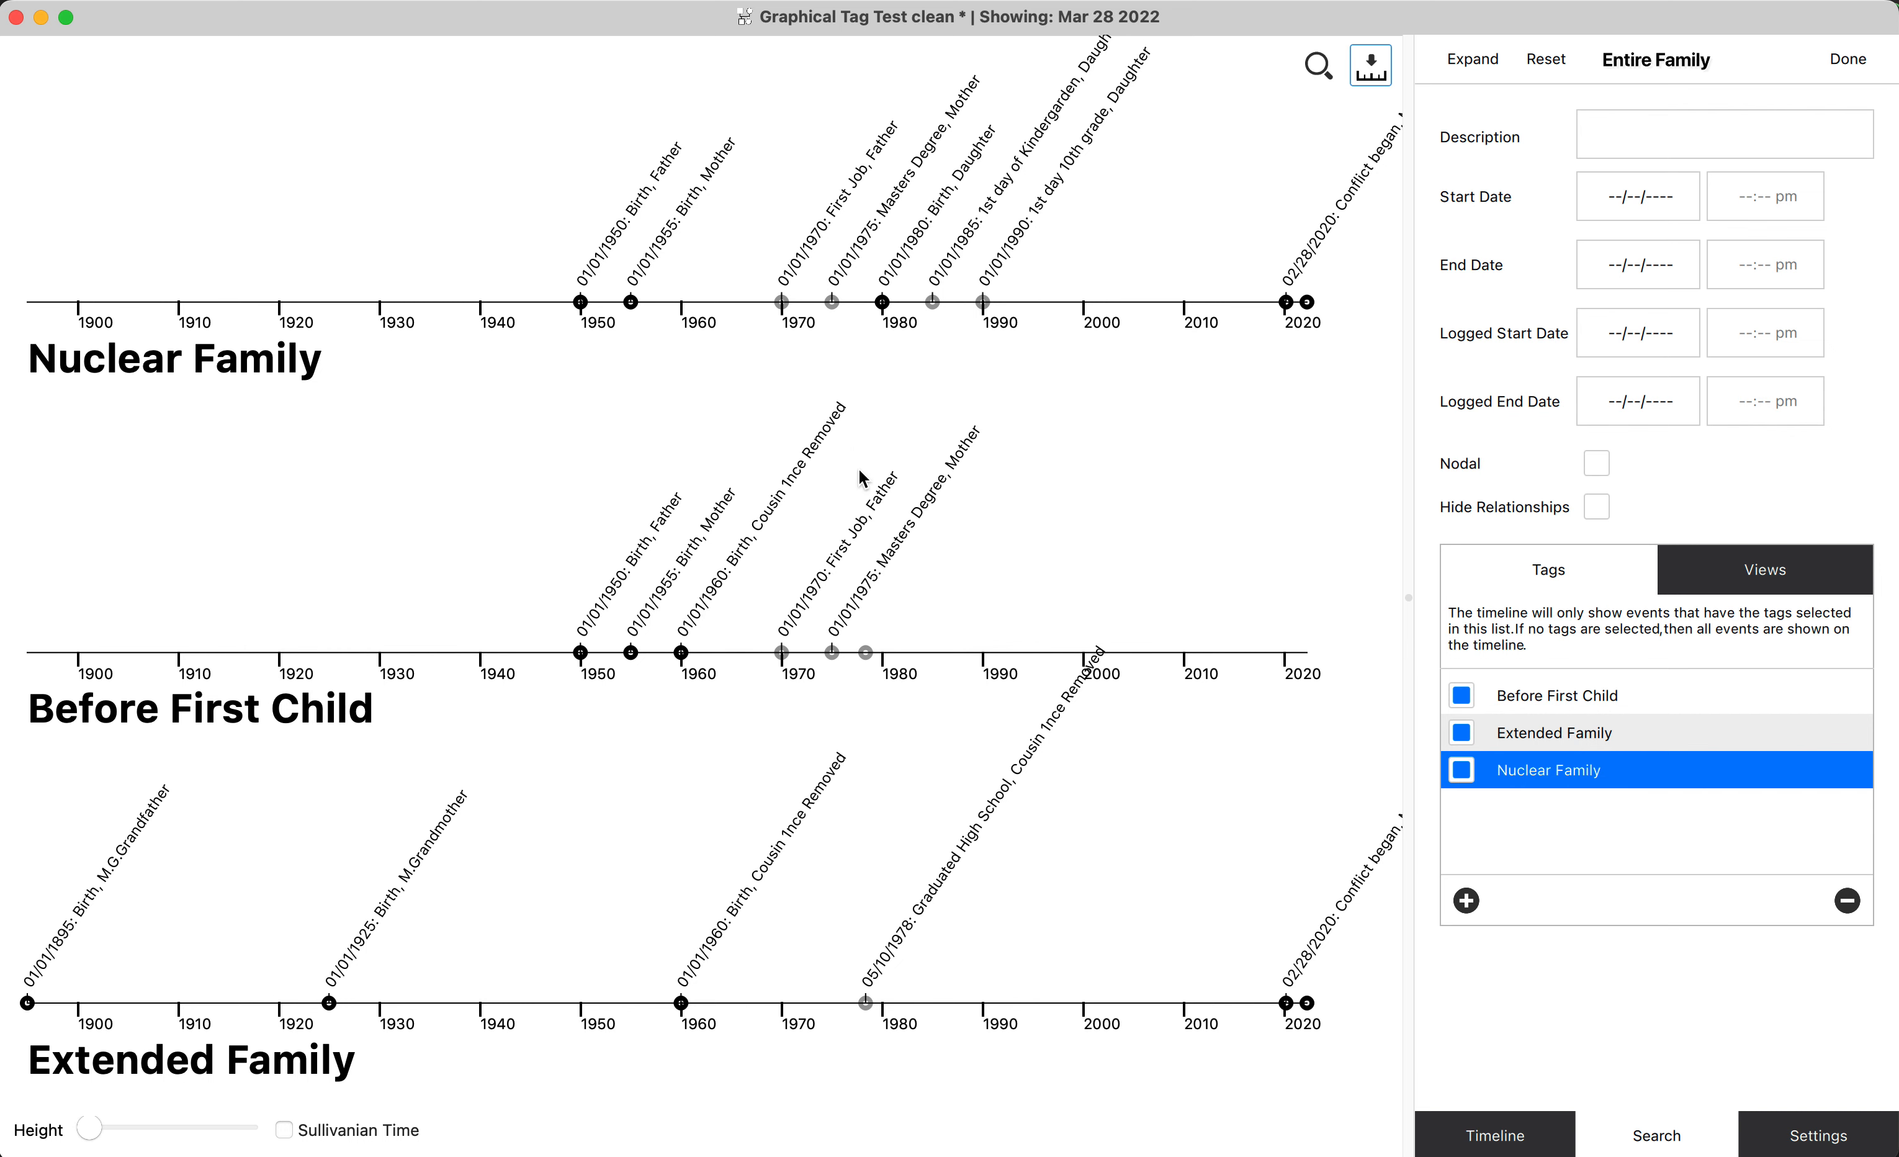
scroll(861, 478, "up", 10)
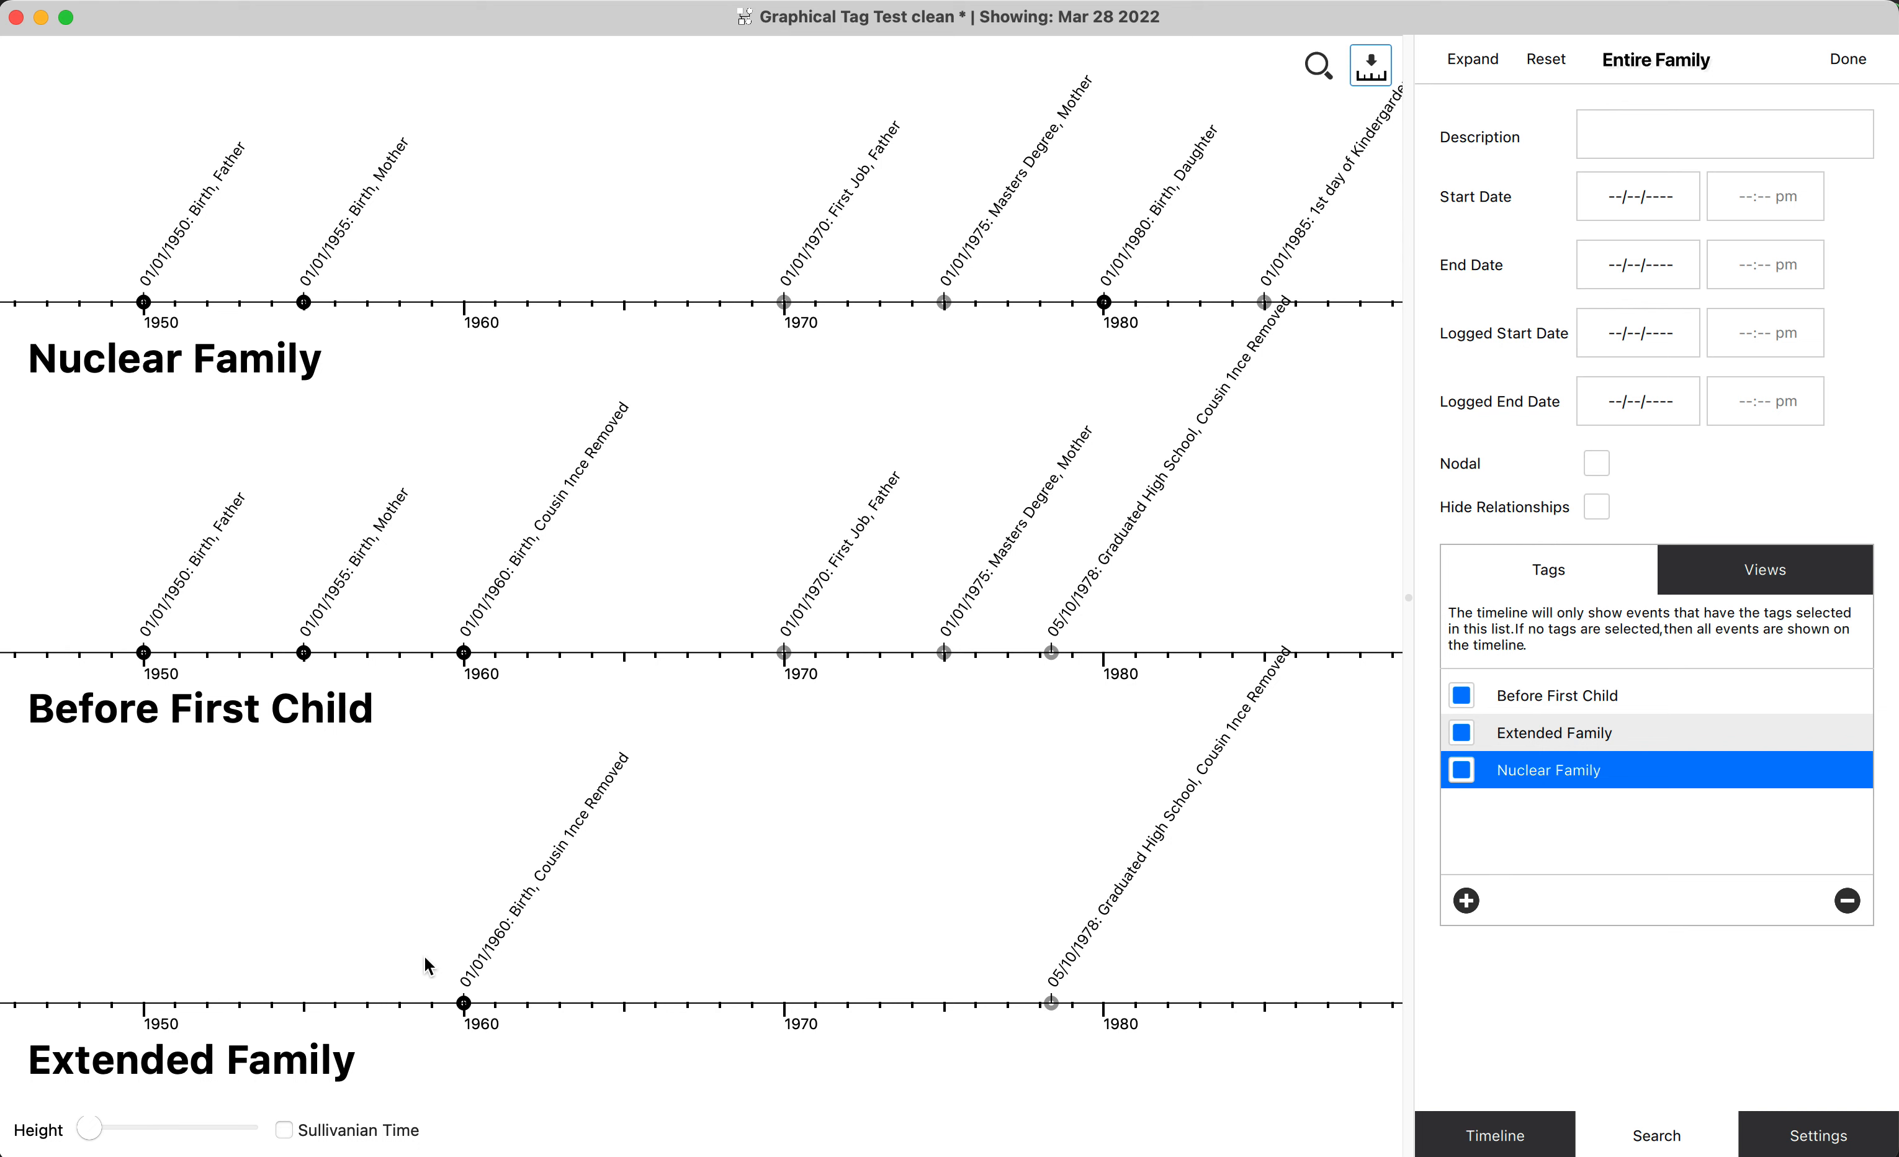
left_click(284, 1129)
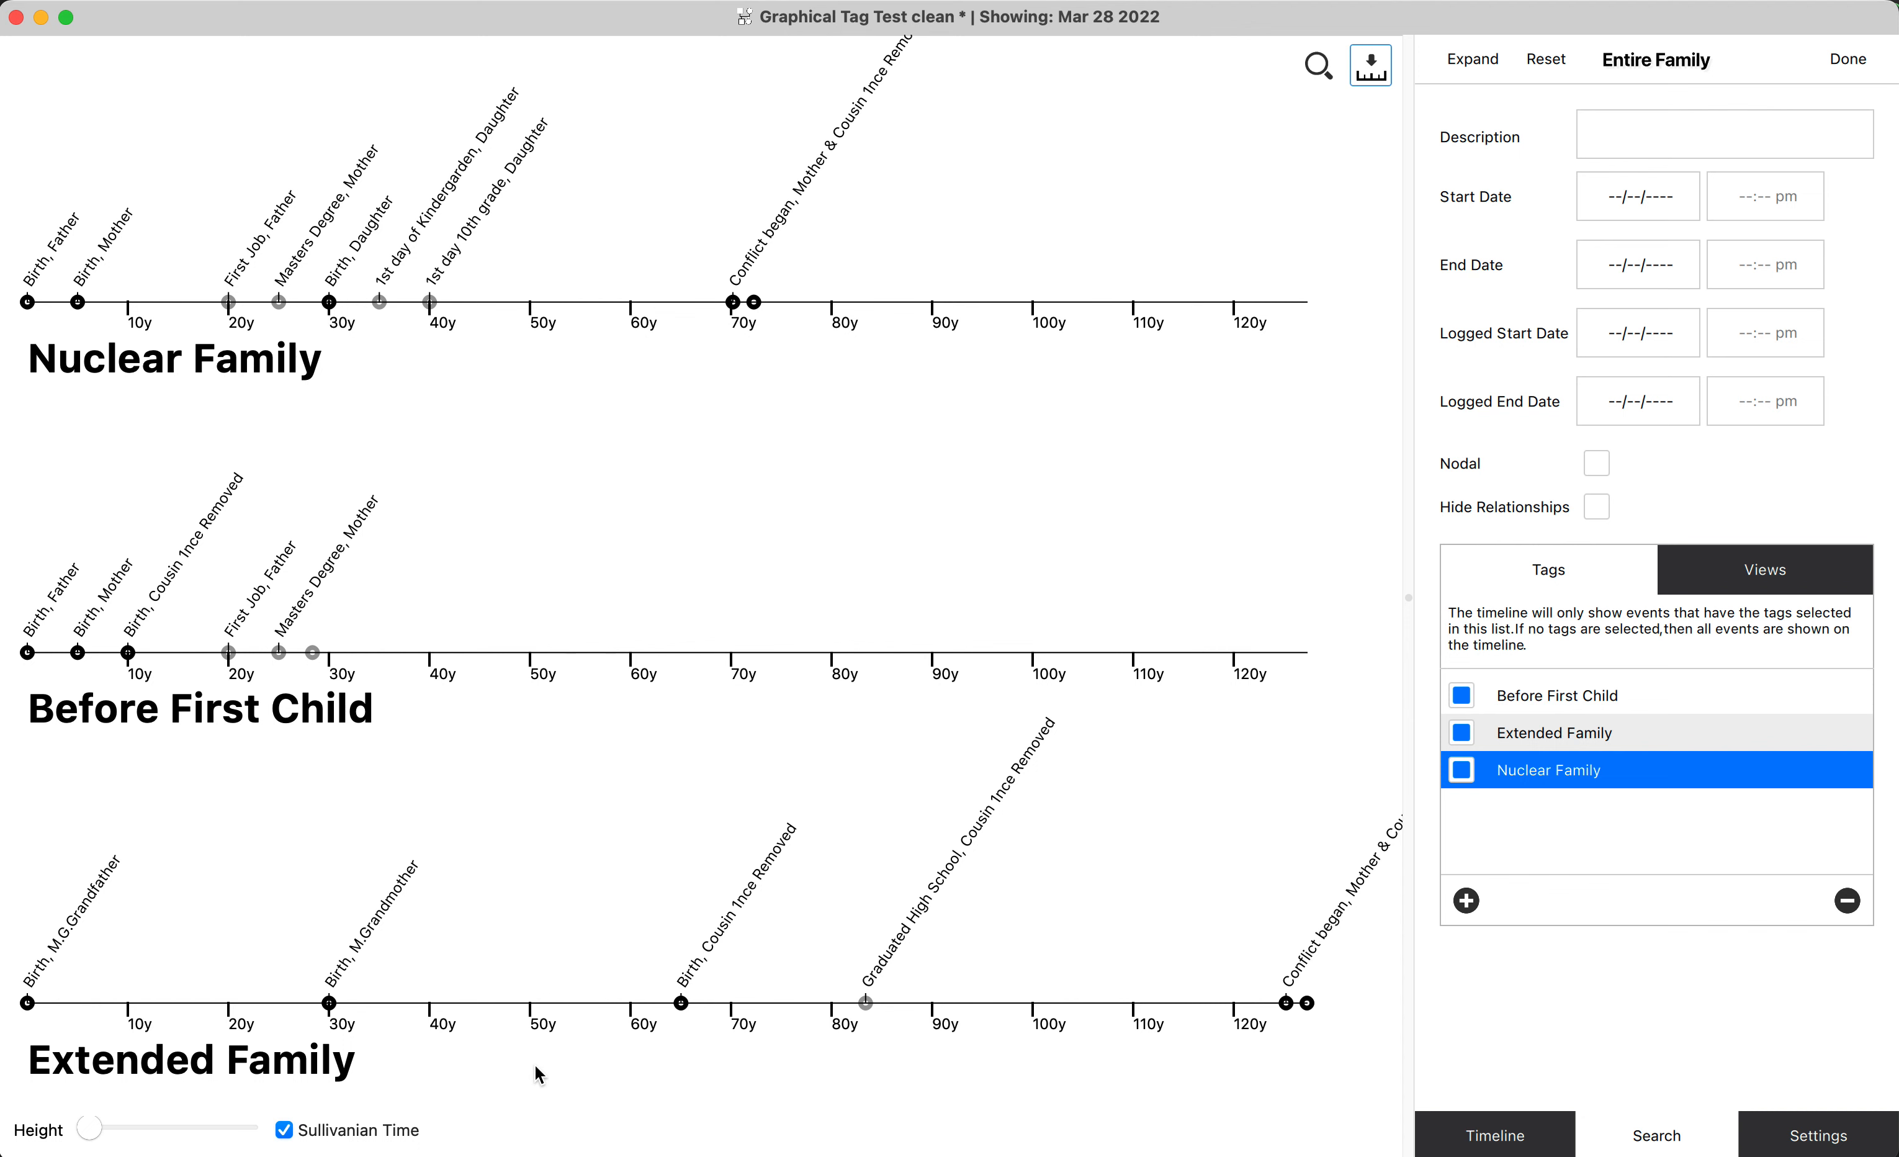
Turn off Sullivanian Time, examine the events of the three tag timelines up close by calendar date, and fit the whole date range in view.
left_click(381, 1134)
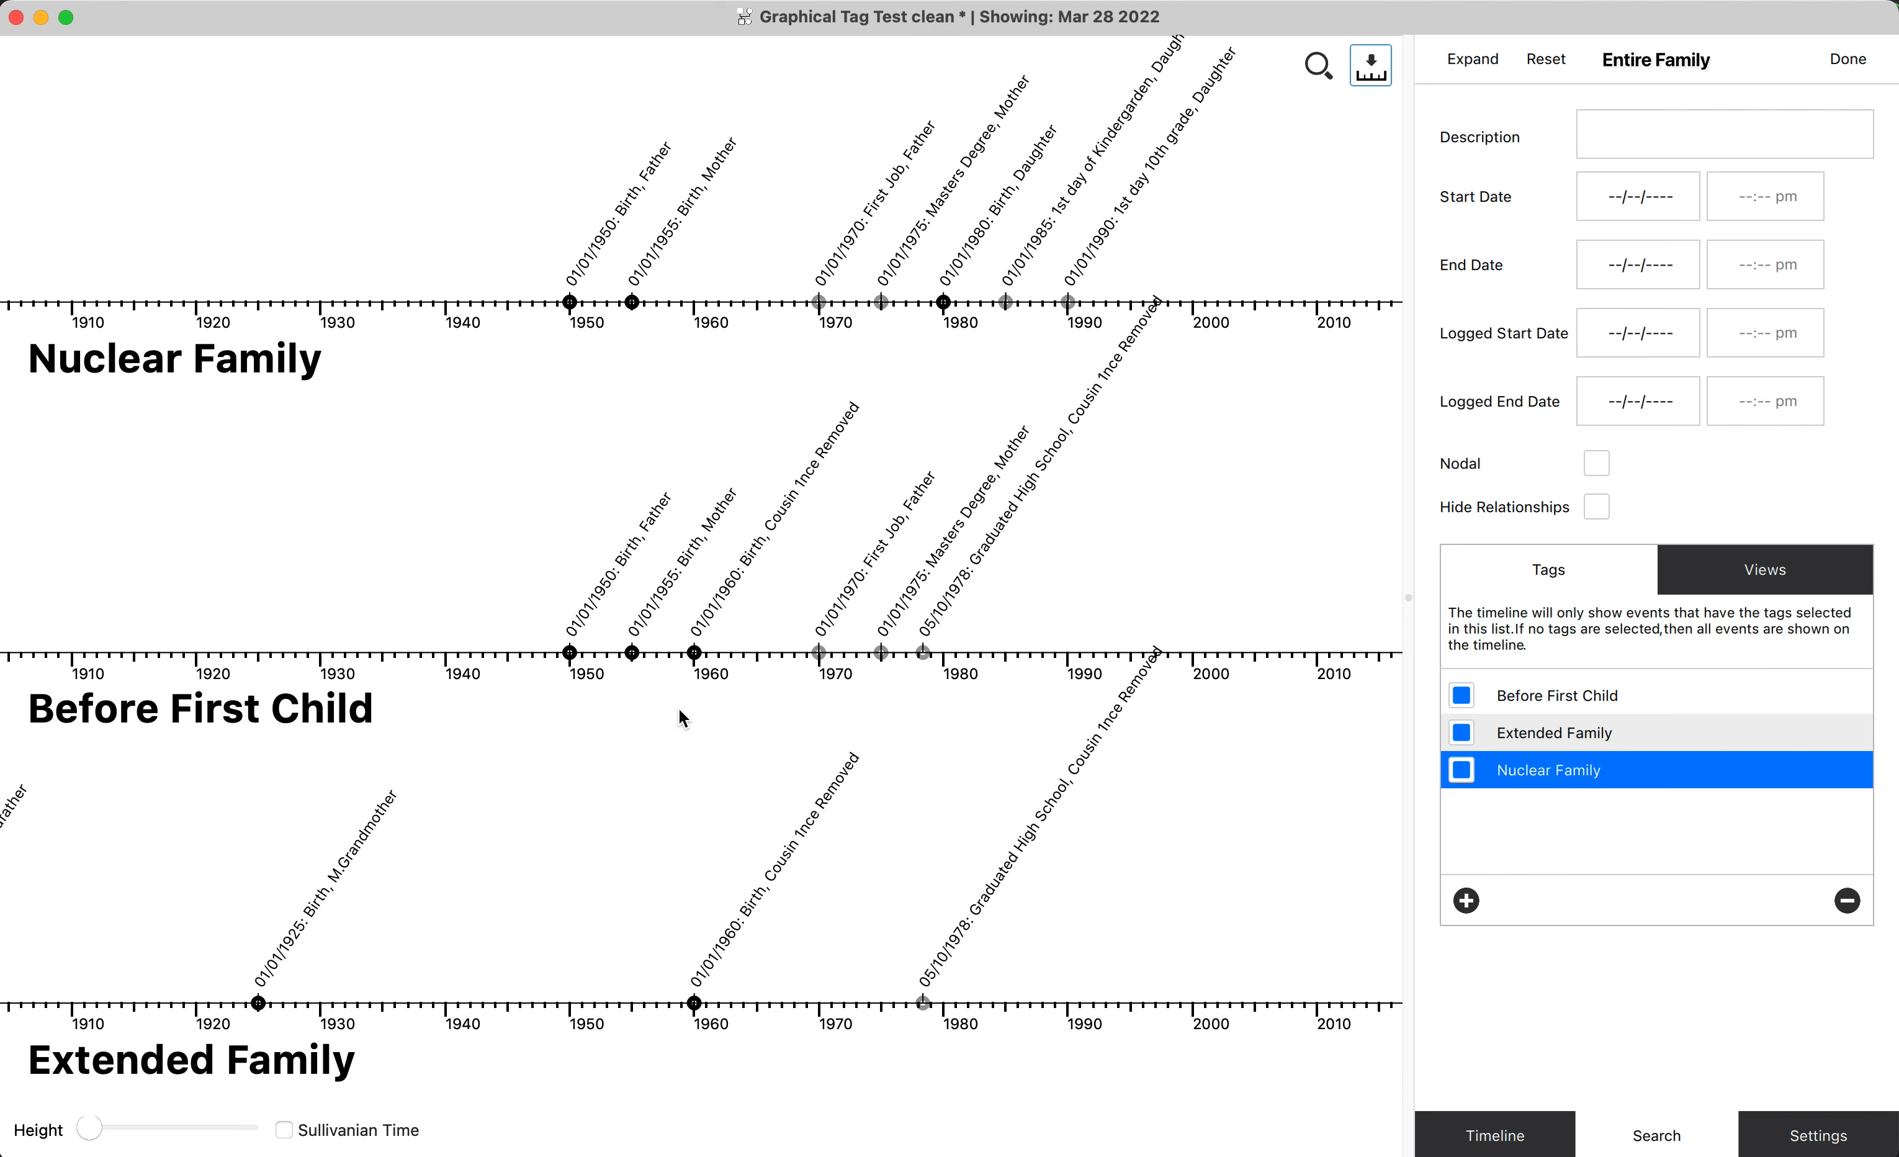
scroll(754, 583, "up", 10)
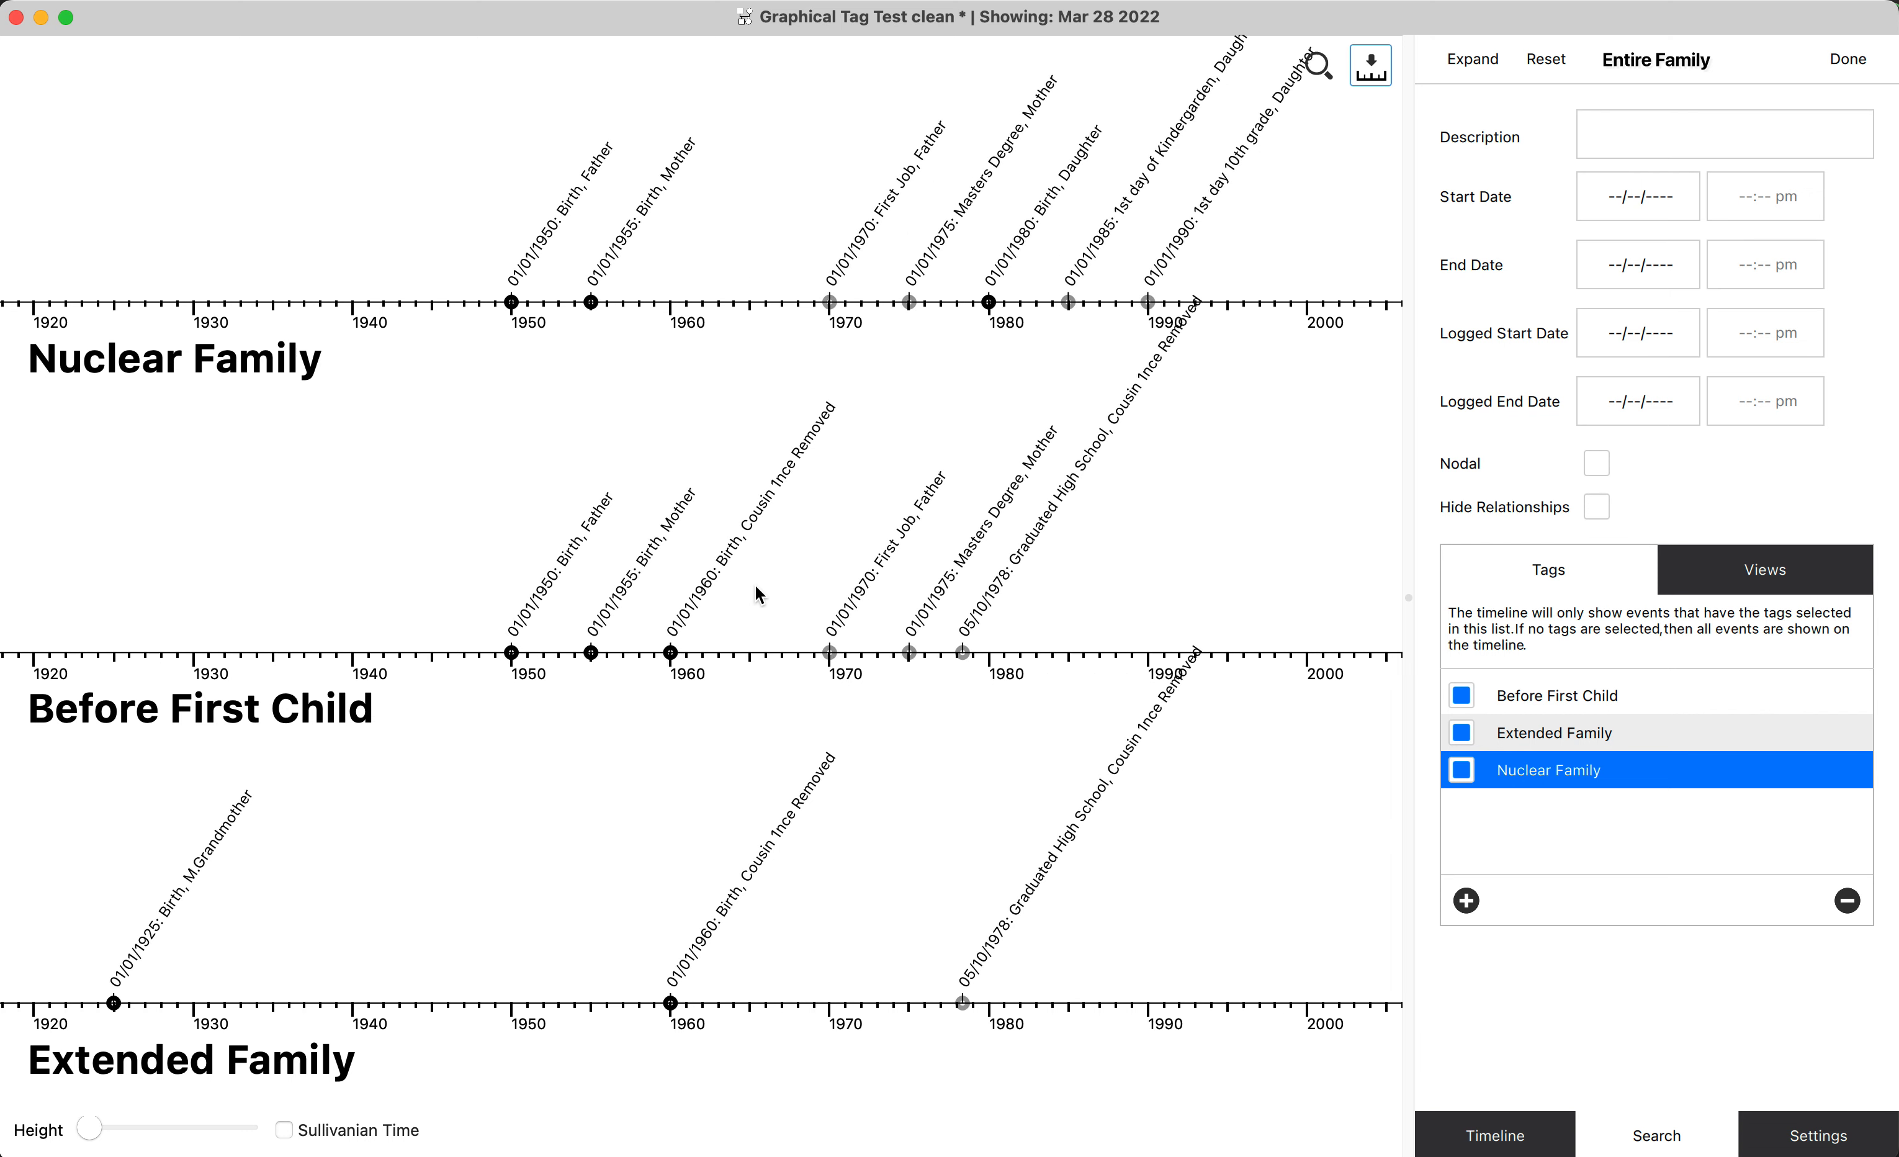
scroll(755, 587, "right", 15)
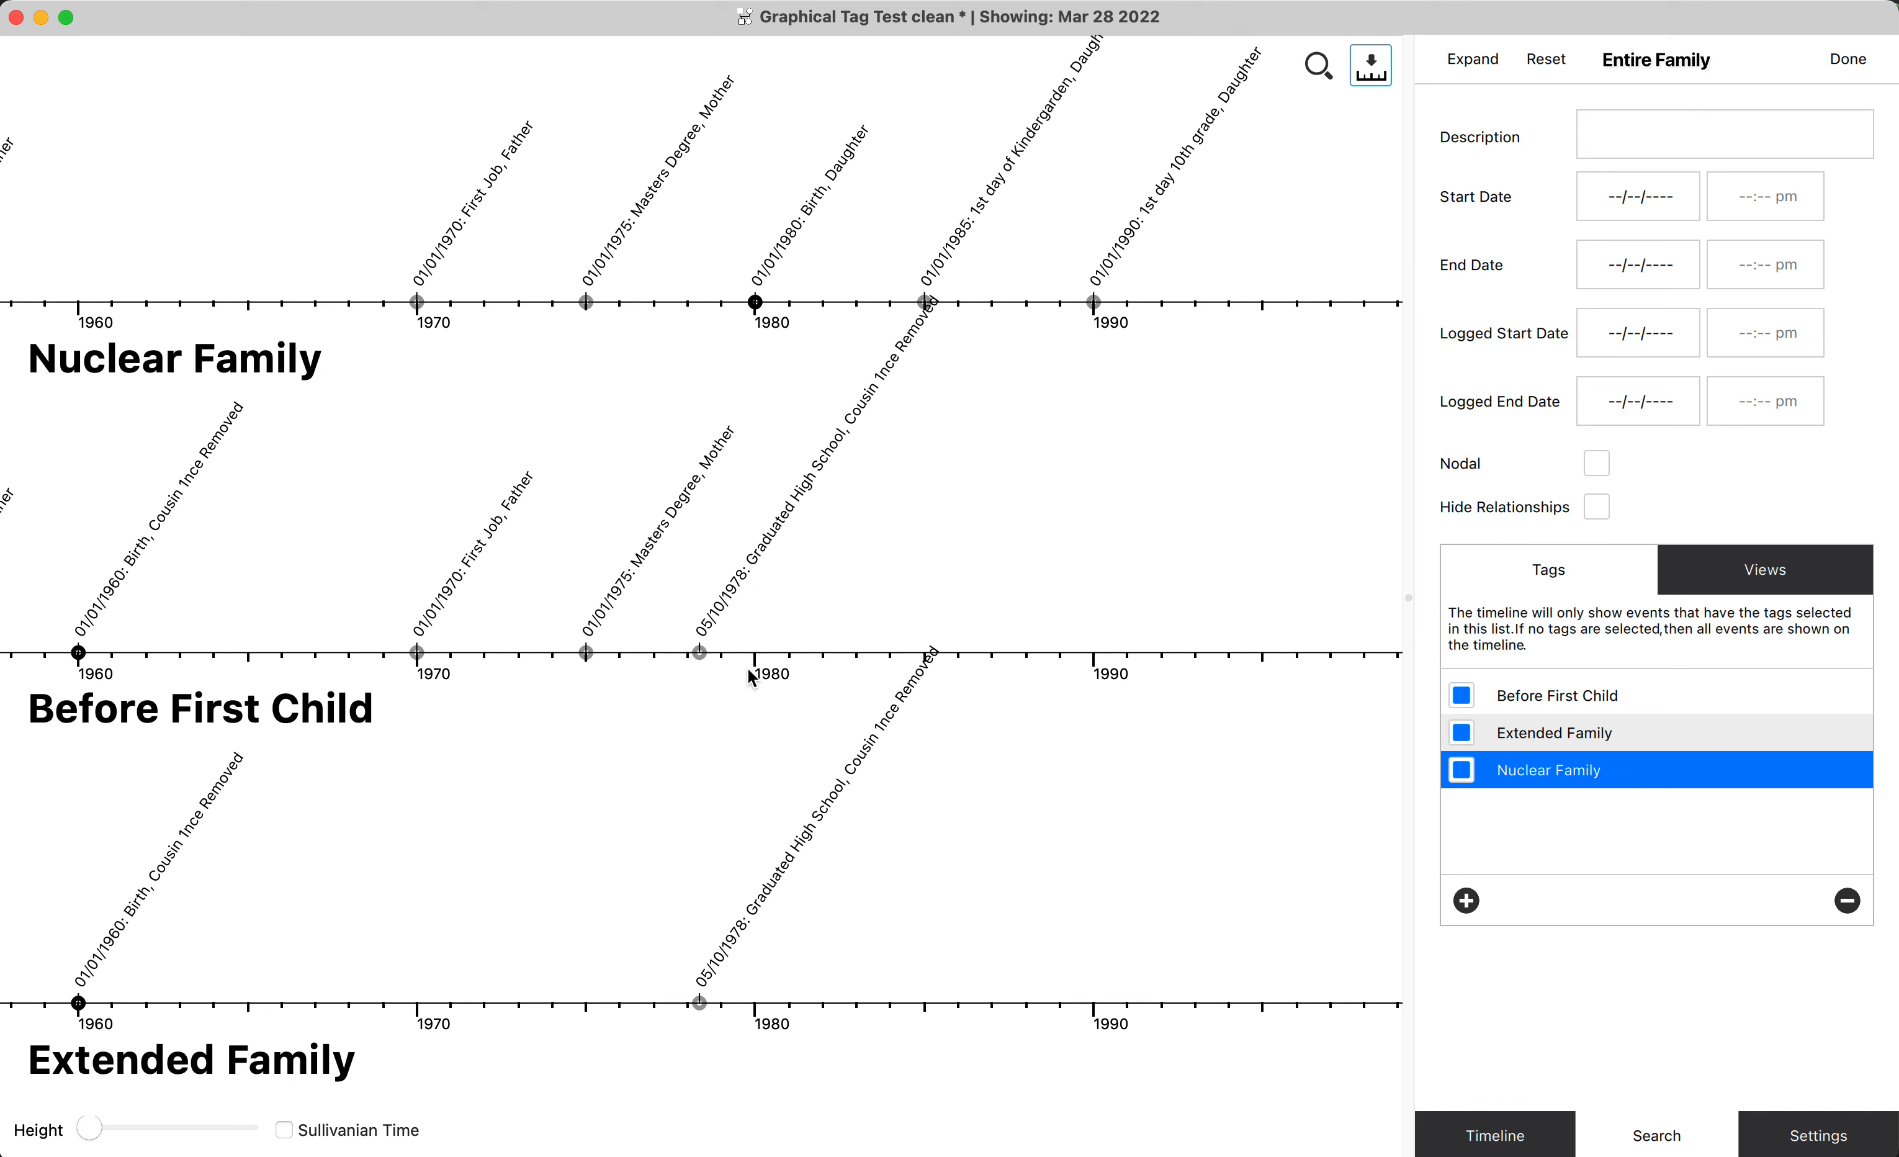
scroll(713, 786, "up", 3)
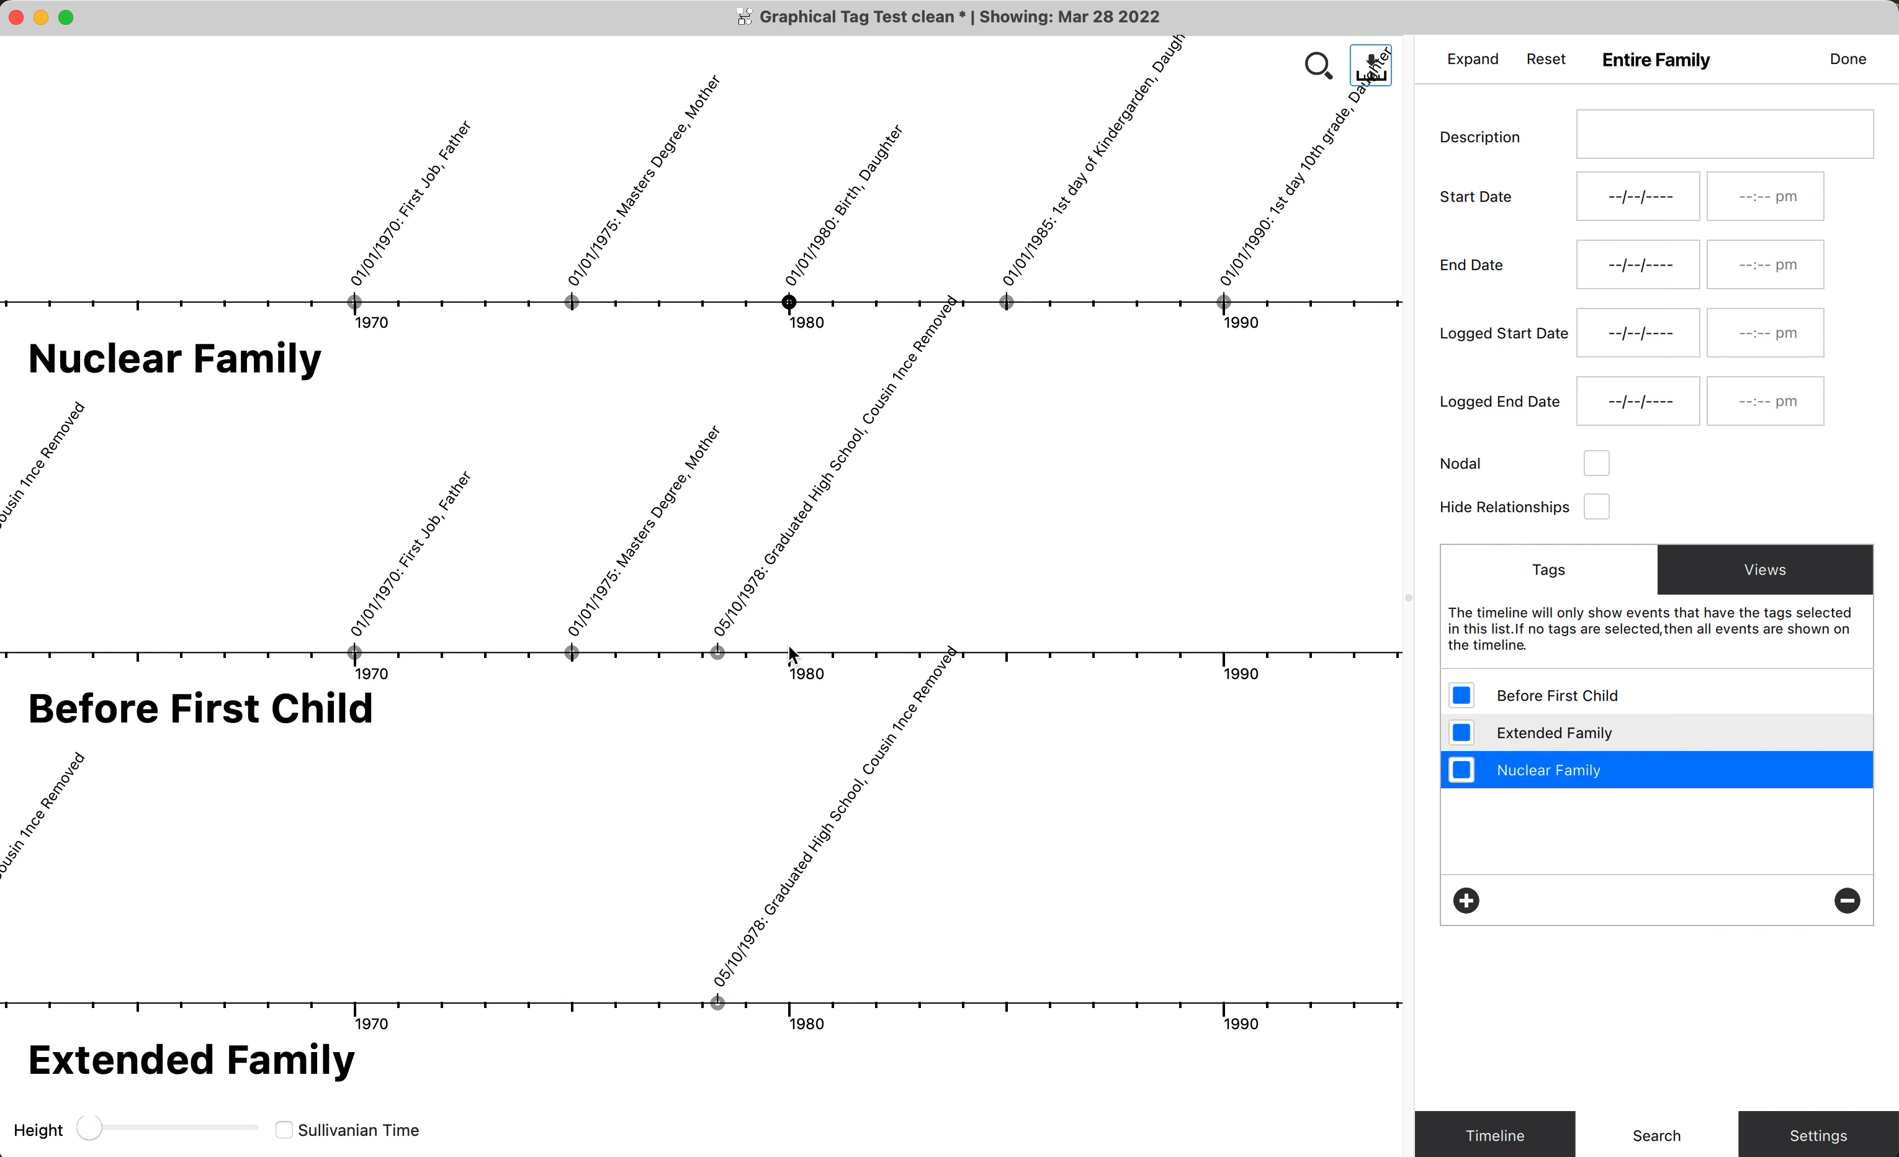
scroll(1247, 906, "right", 1)
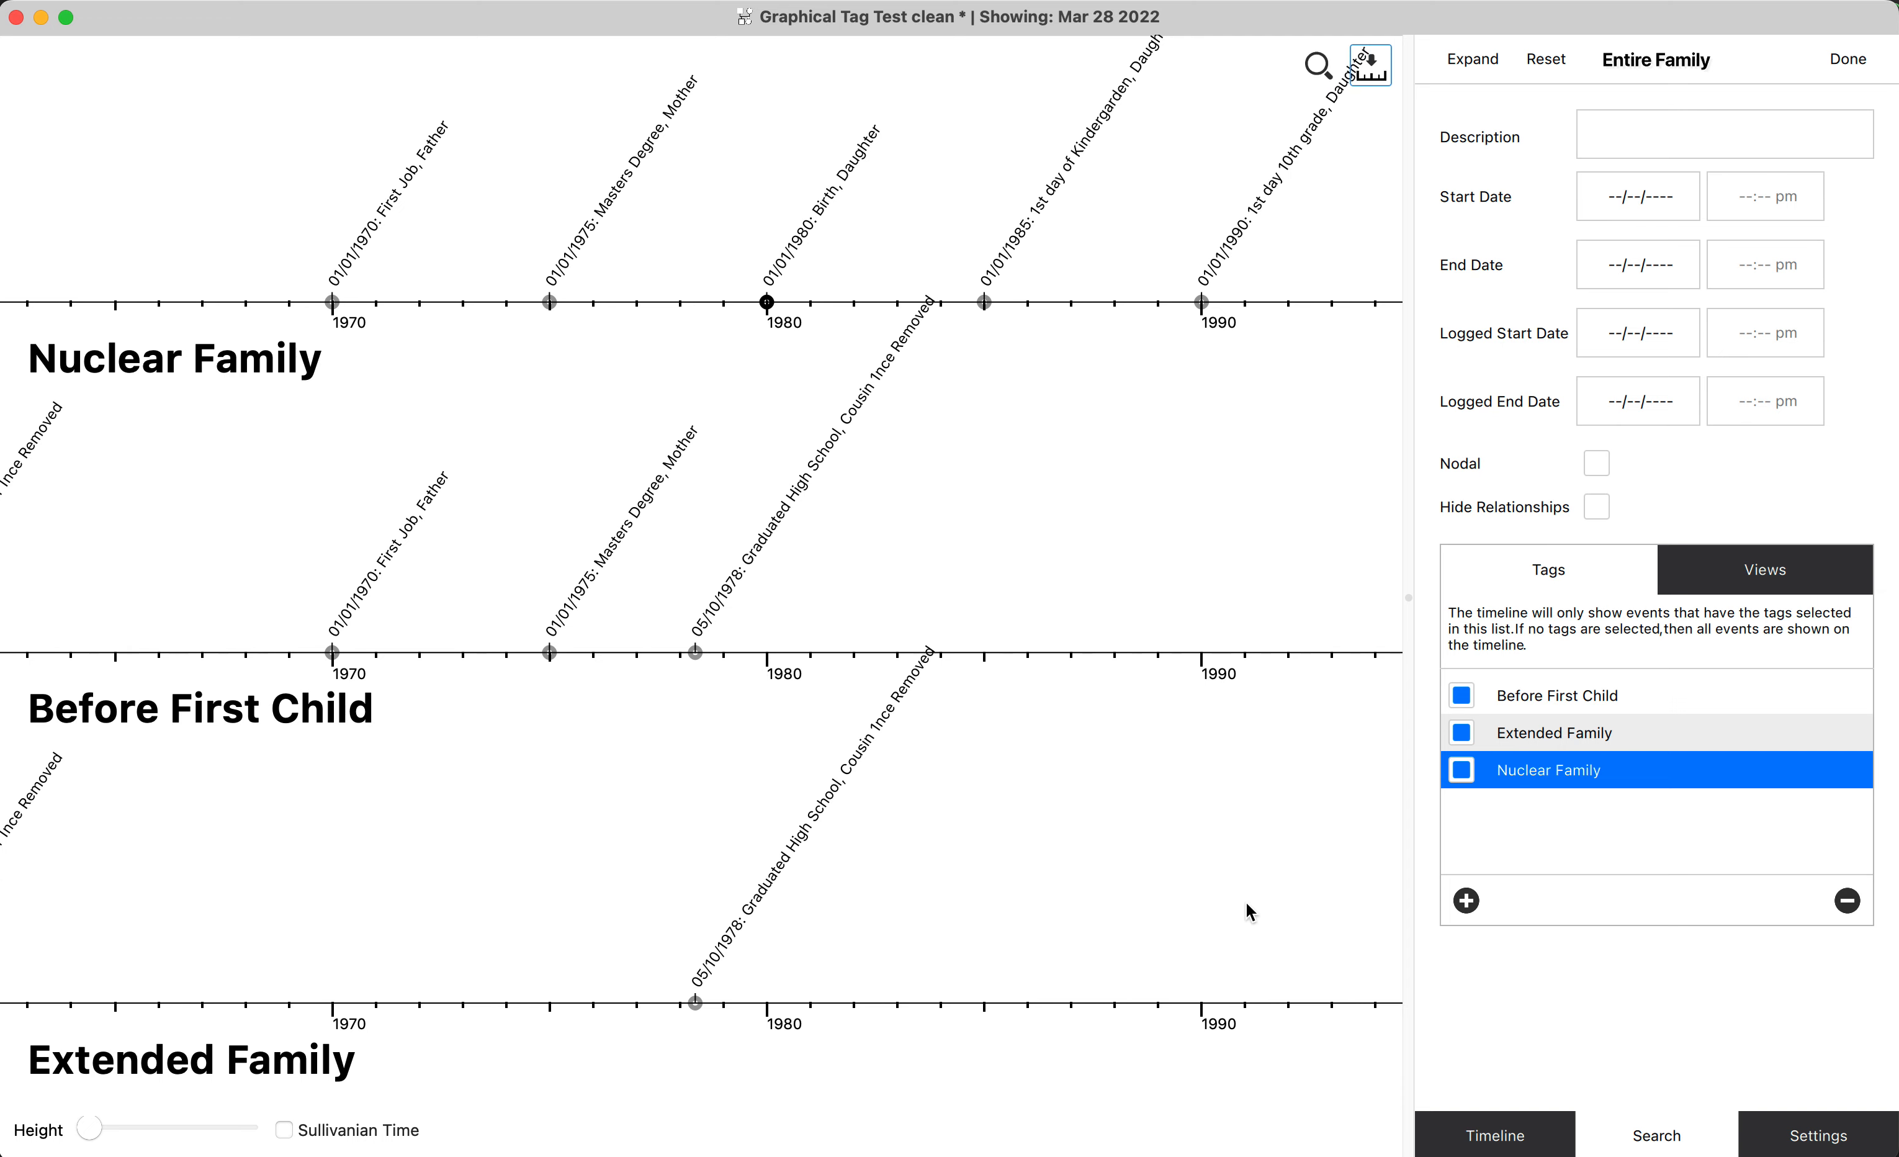
scroll(1249, 912, "right", 15)
scroll(1250, 912, "left", 4)
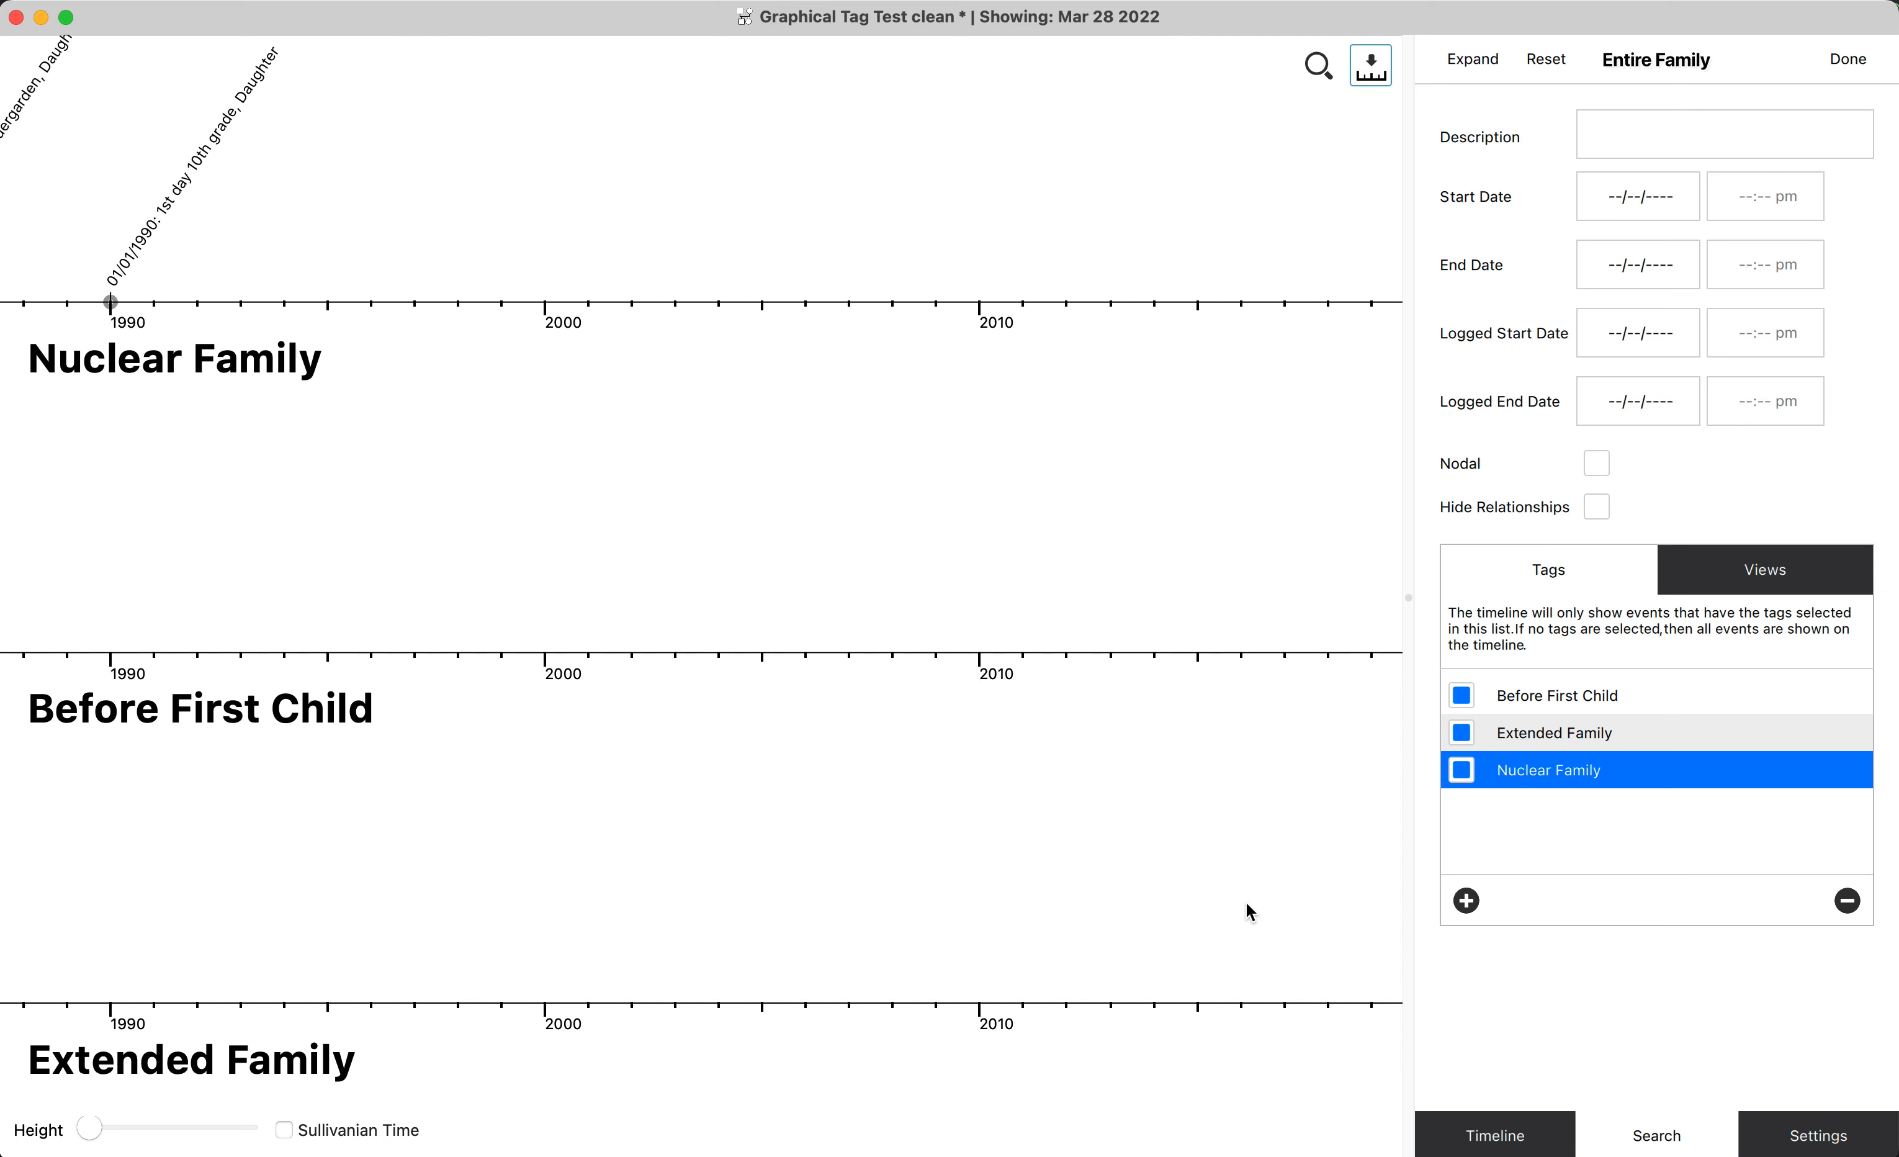
scroll(1245, 903, "left", 20)
scroll(895, 951, "right", 3)
scroll(894, 951, "left", 3)
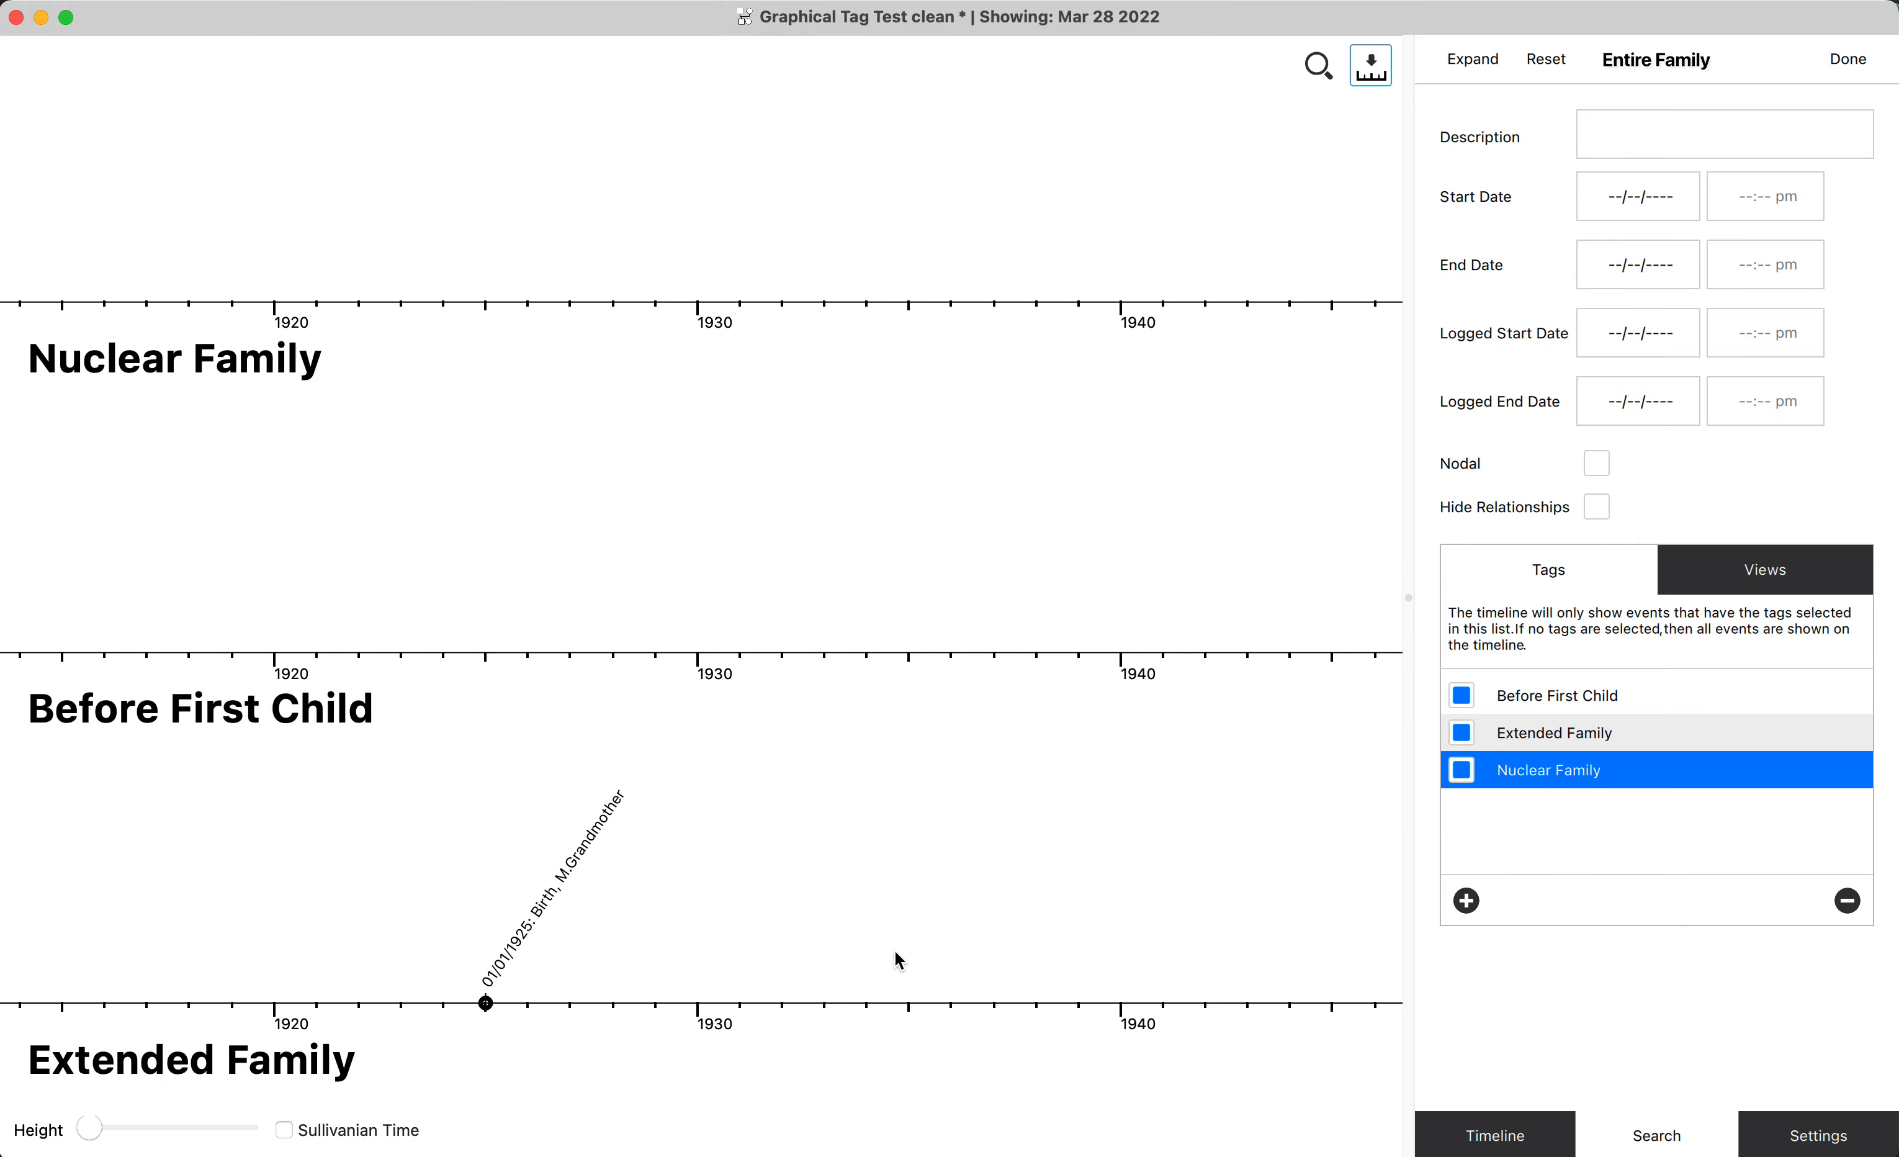
key("super+0")
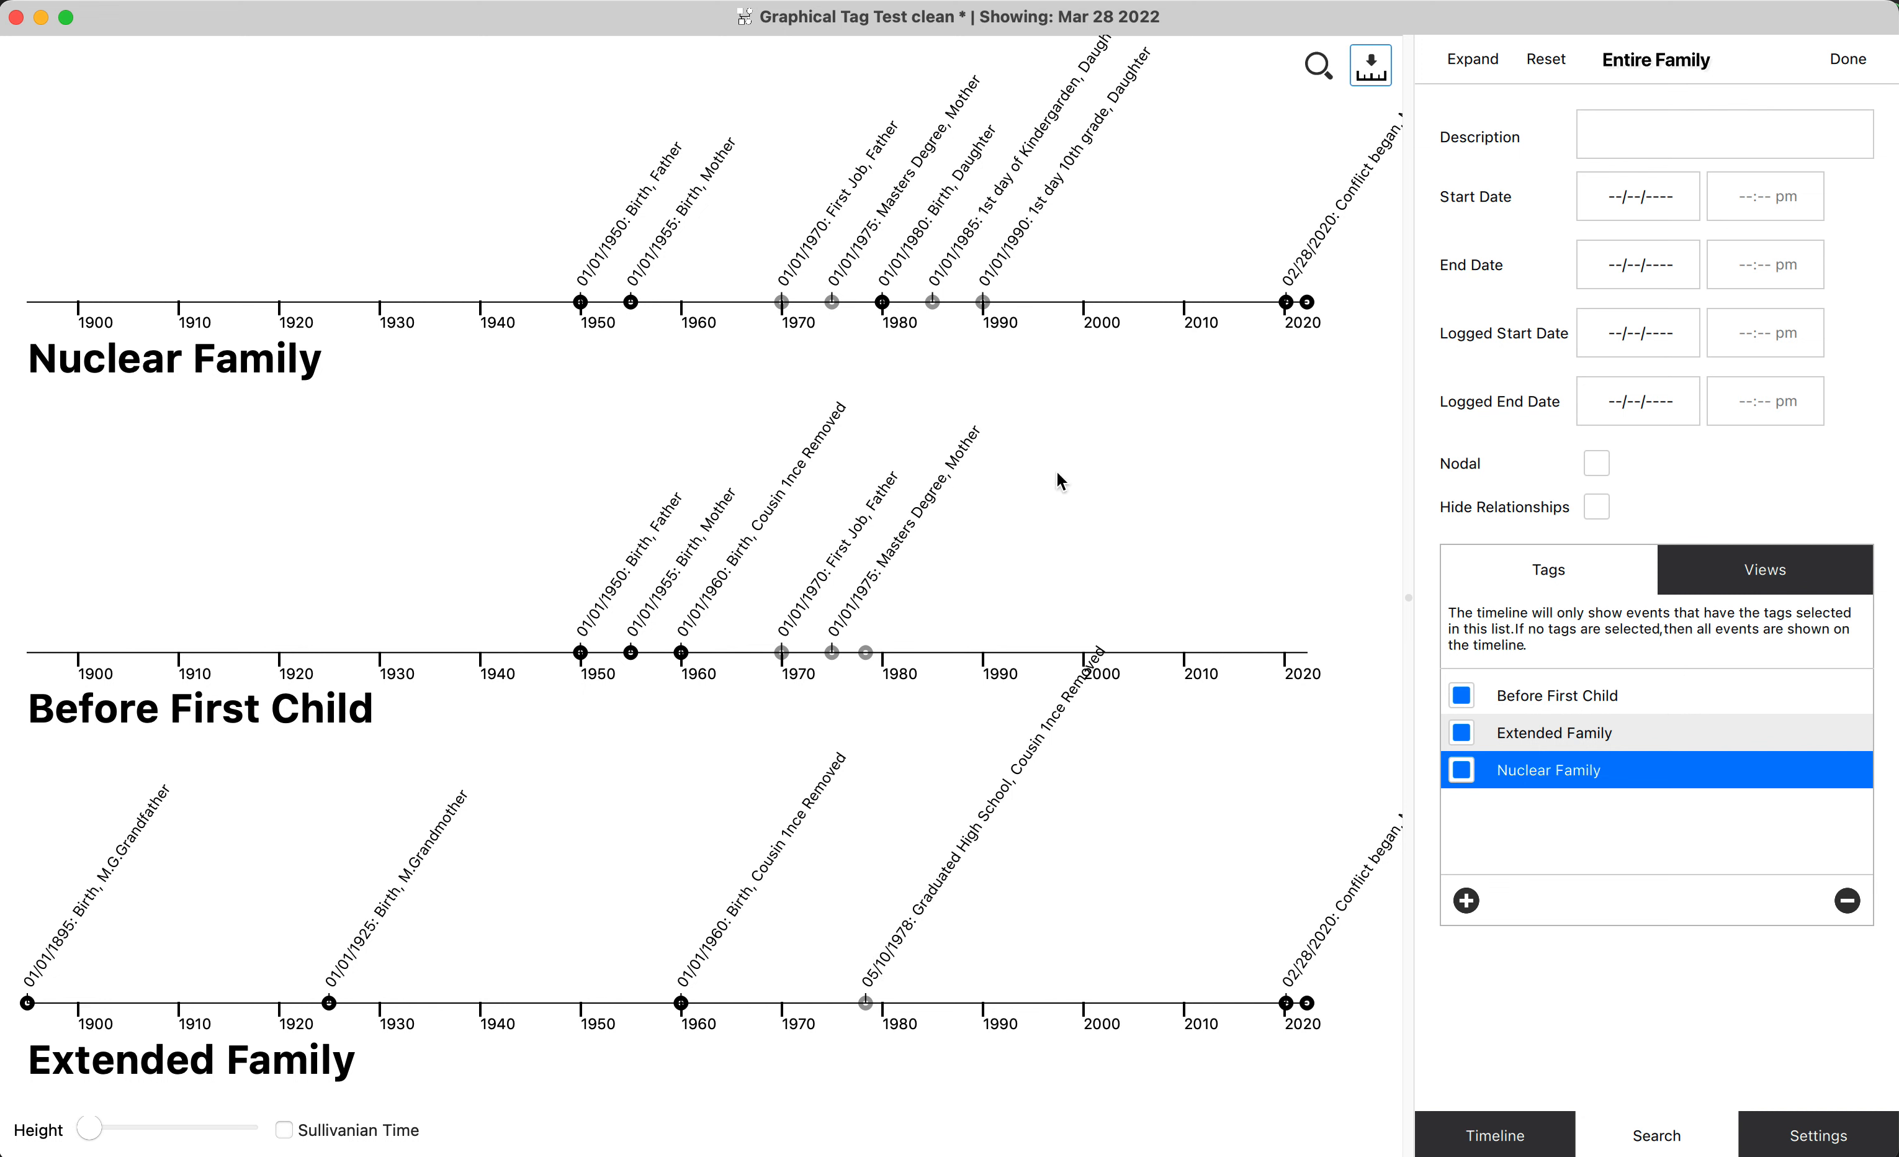
left_click(1682, 711)
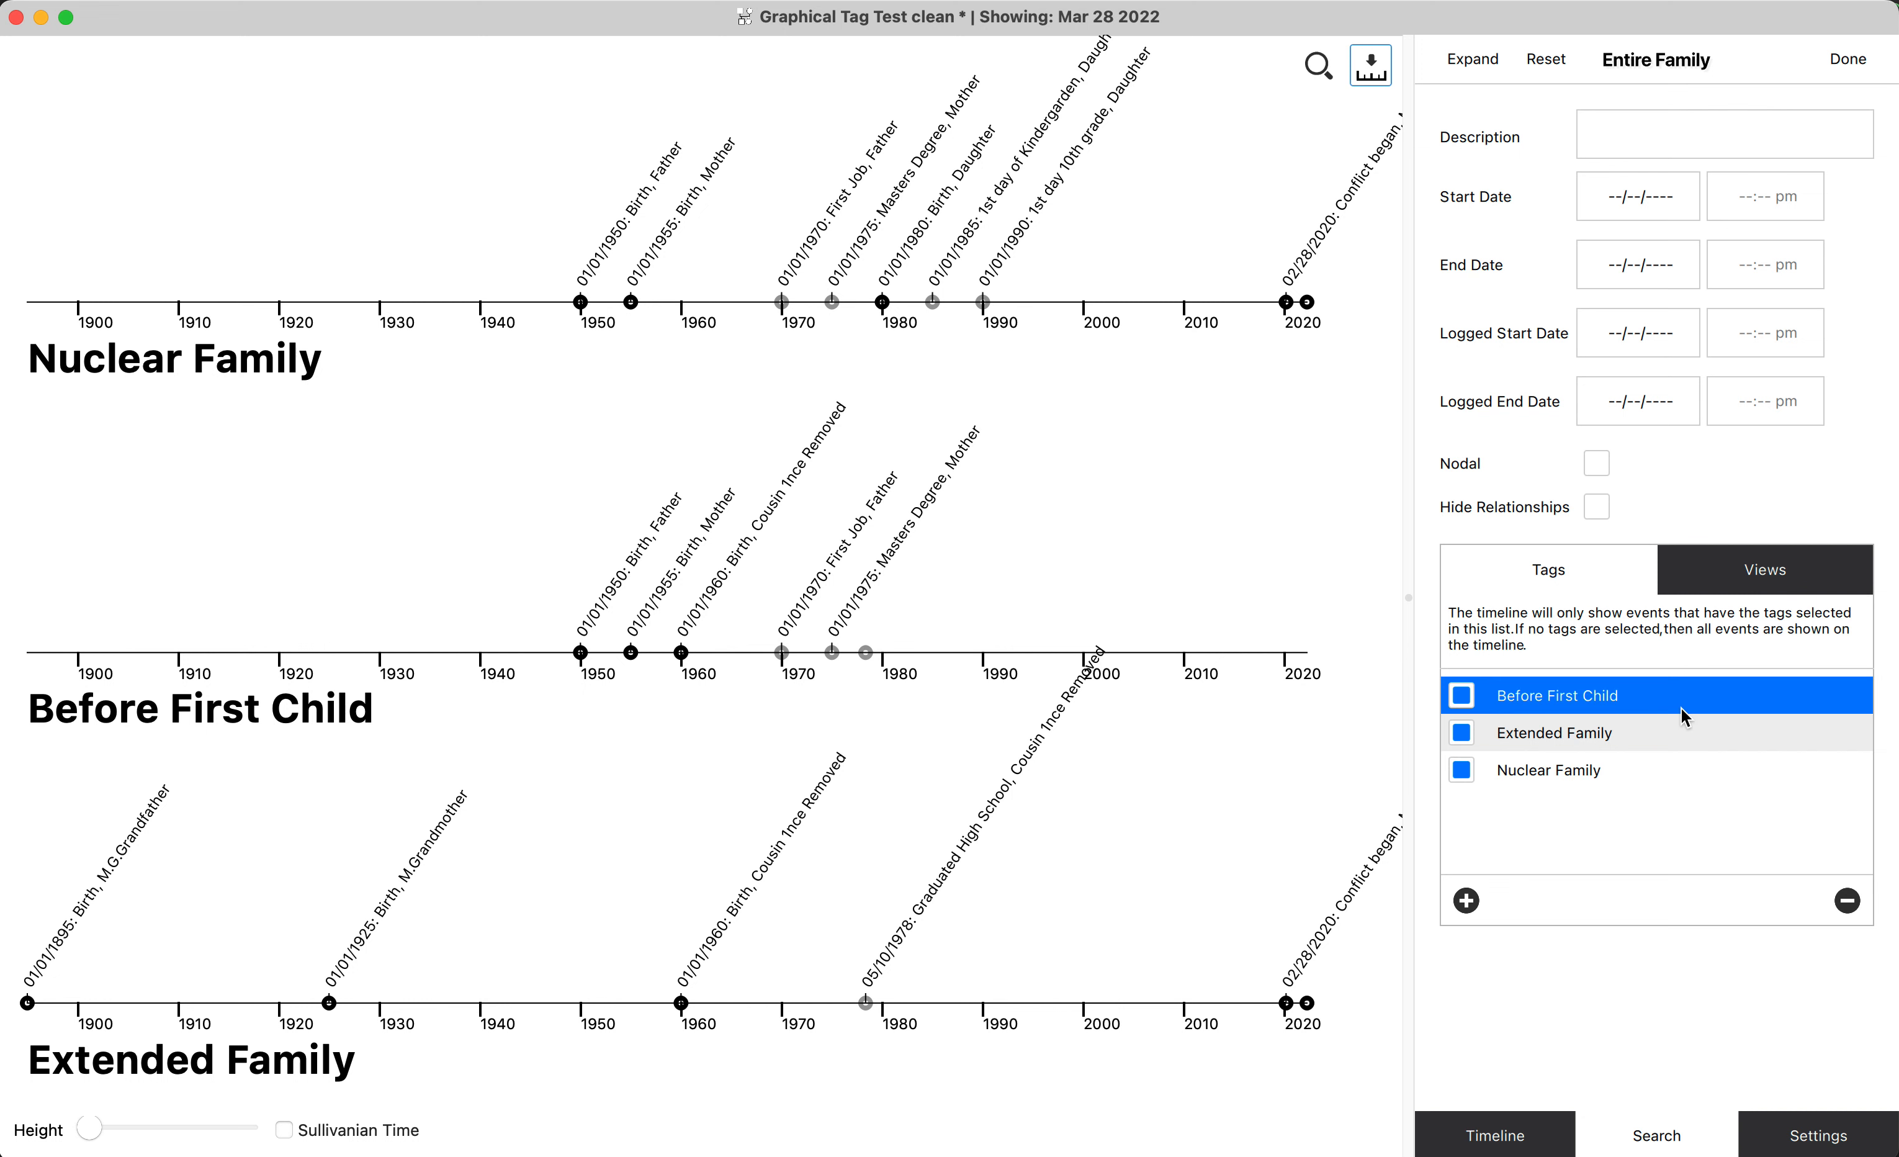
left_click(1656, 749)
left_click(1641, 770)
left_click(1636, 737)
left_click(1648, 695)
left_click(1637, 741)
left_click(1634, 776)
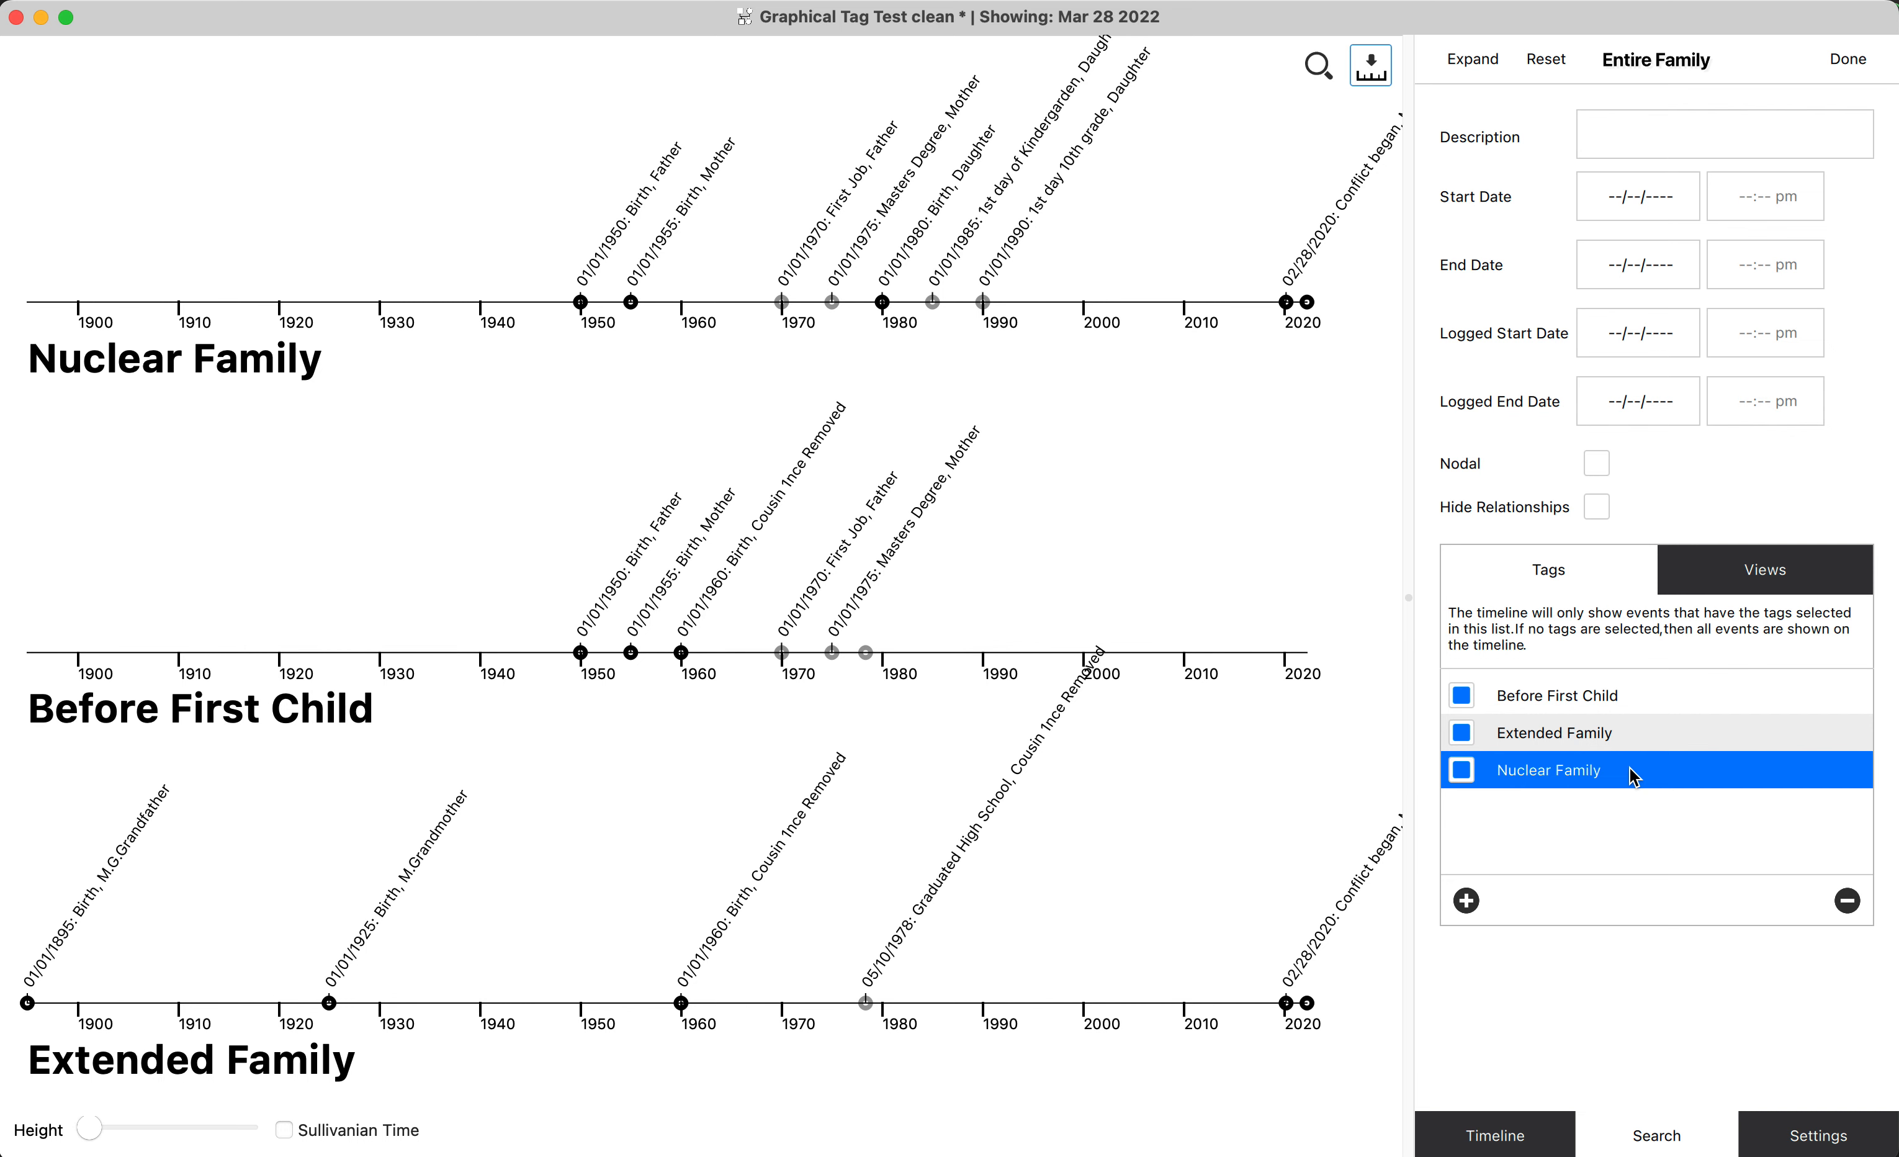
Return to the family diagram and reset the search so that no tags are selected.
left_click(1372, 69)
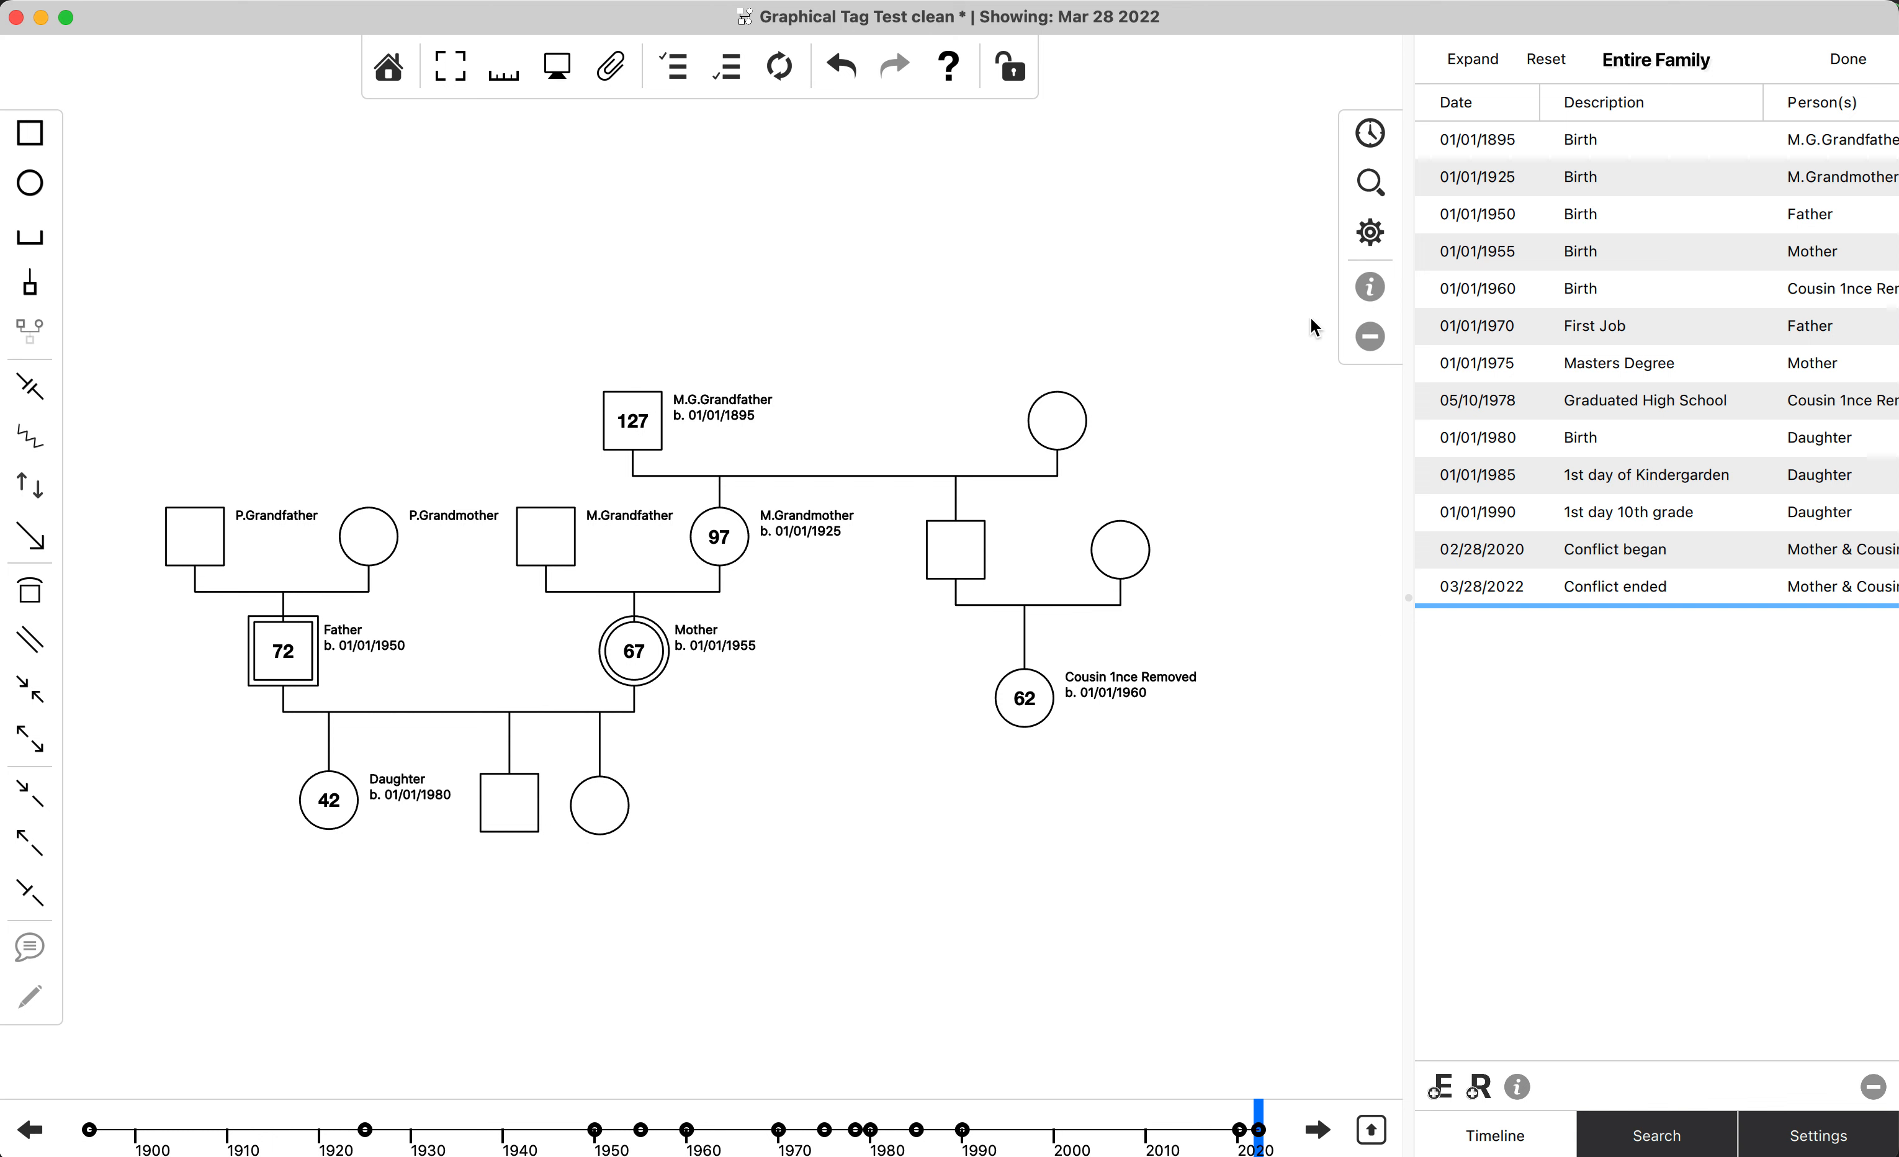
left_click(1372, 187)
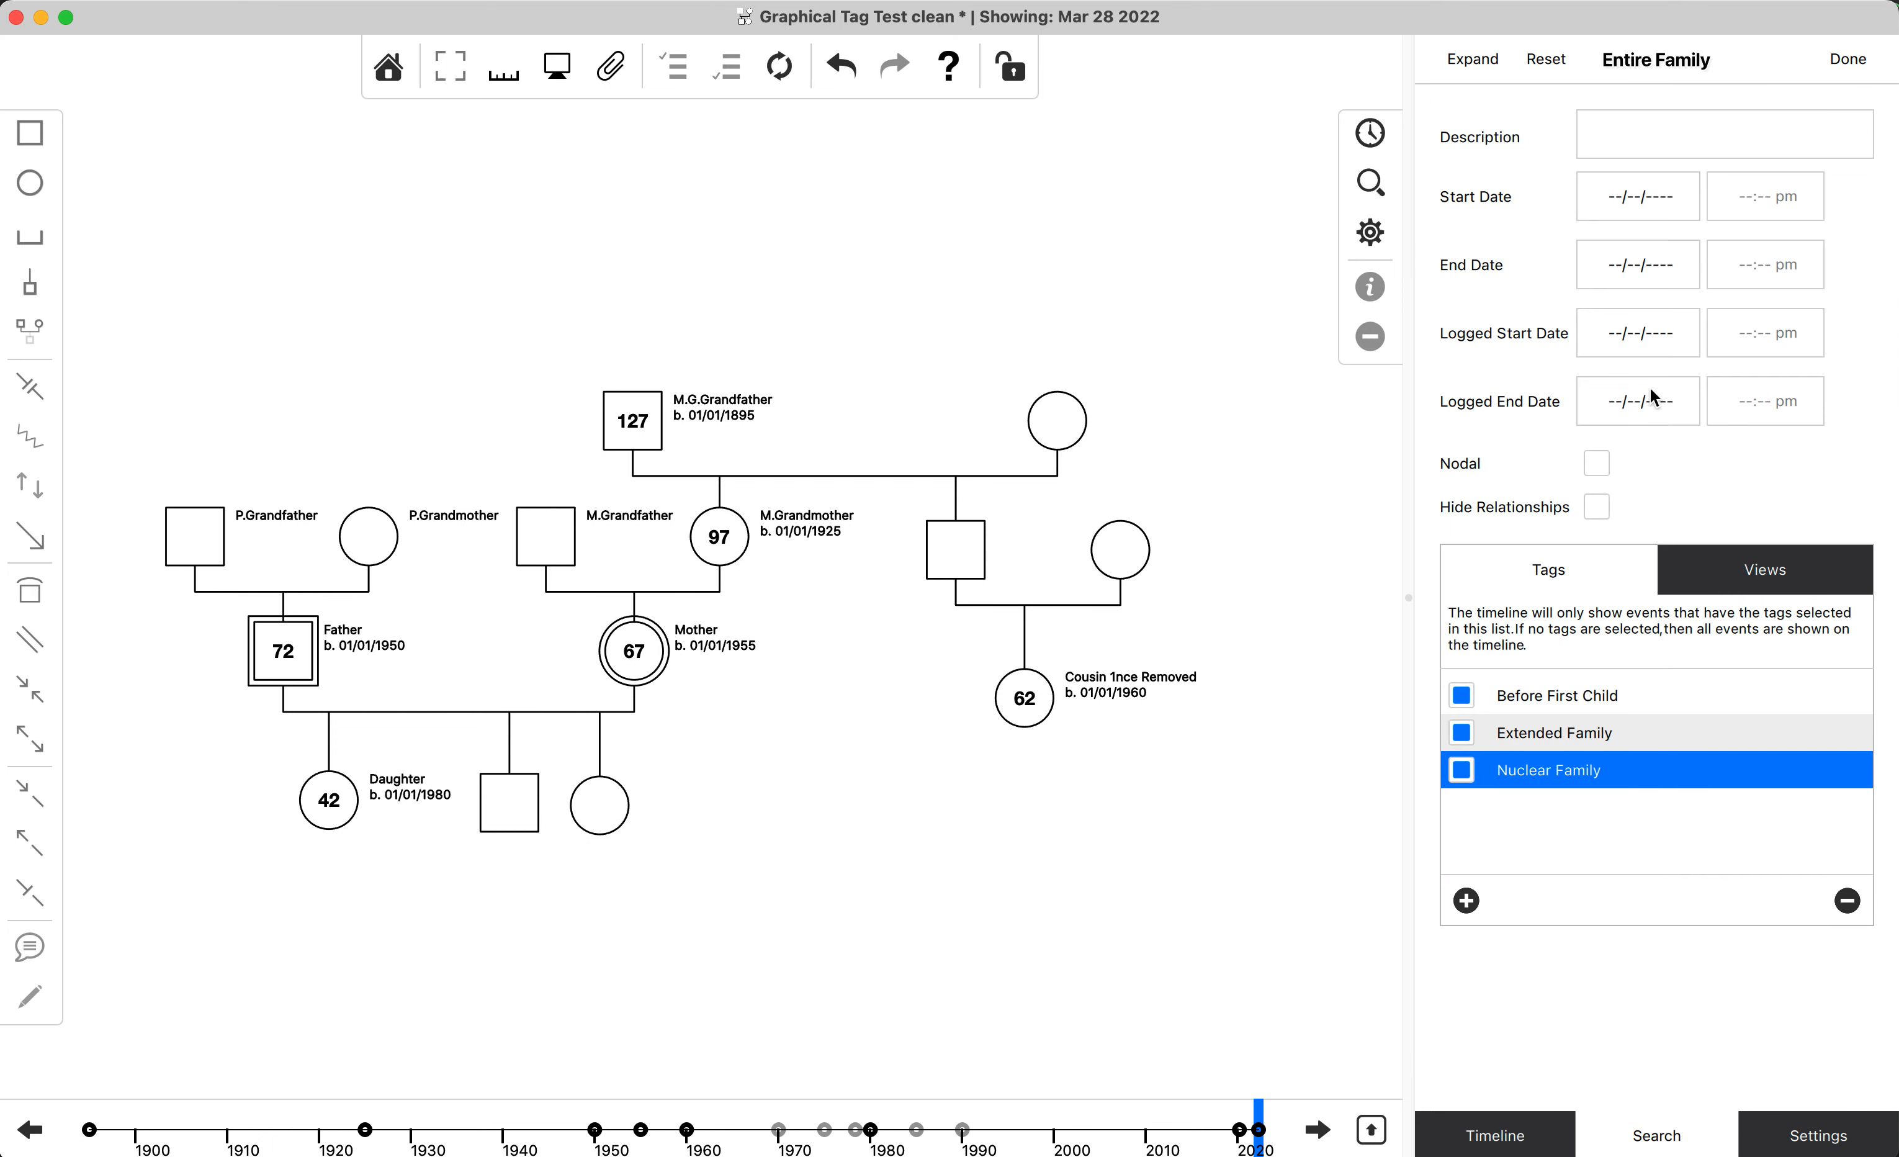
left_click(1547, 58)
left_click(1381, 180)
left_click(1855, 186)
Filter the events by the Before First Child tag, view the filtered event list, and reset the diagram.
left_click(1369, 144)
left_click(1370, 187)
left_click(1463, 696)
left_click(1371, 141)
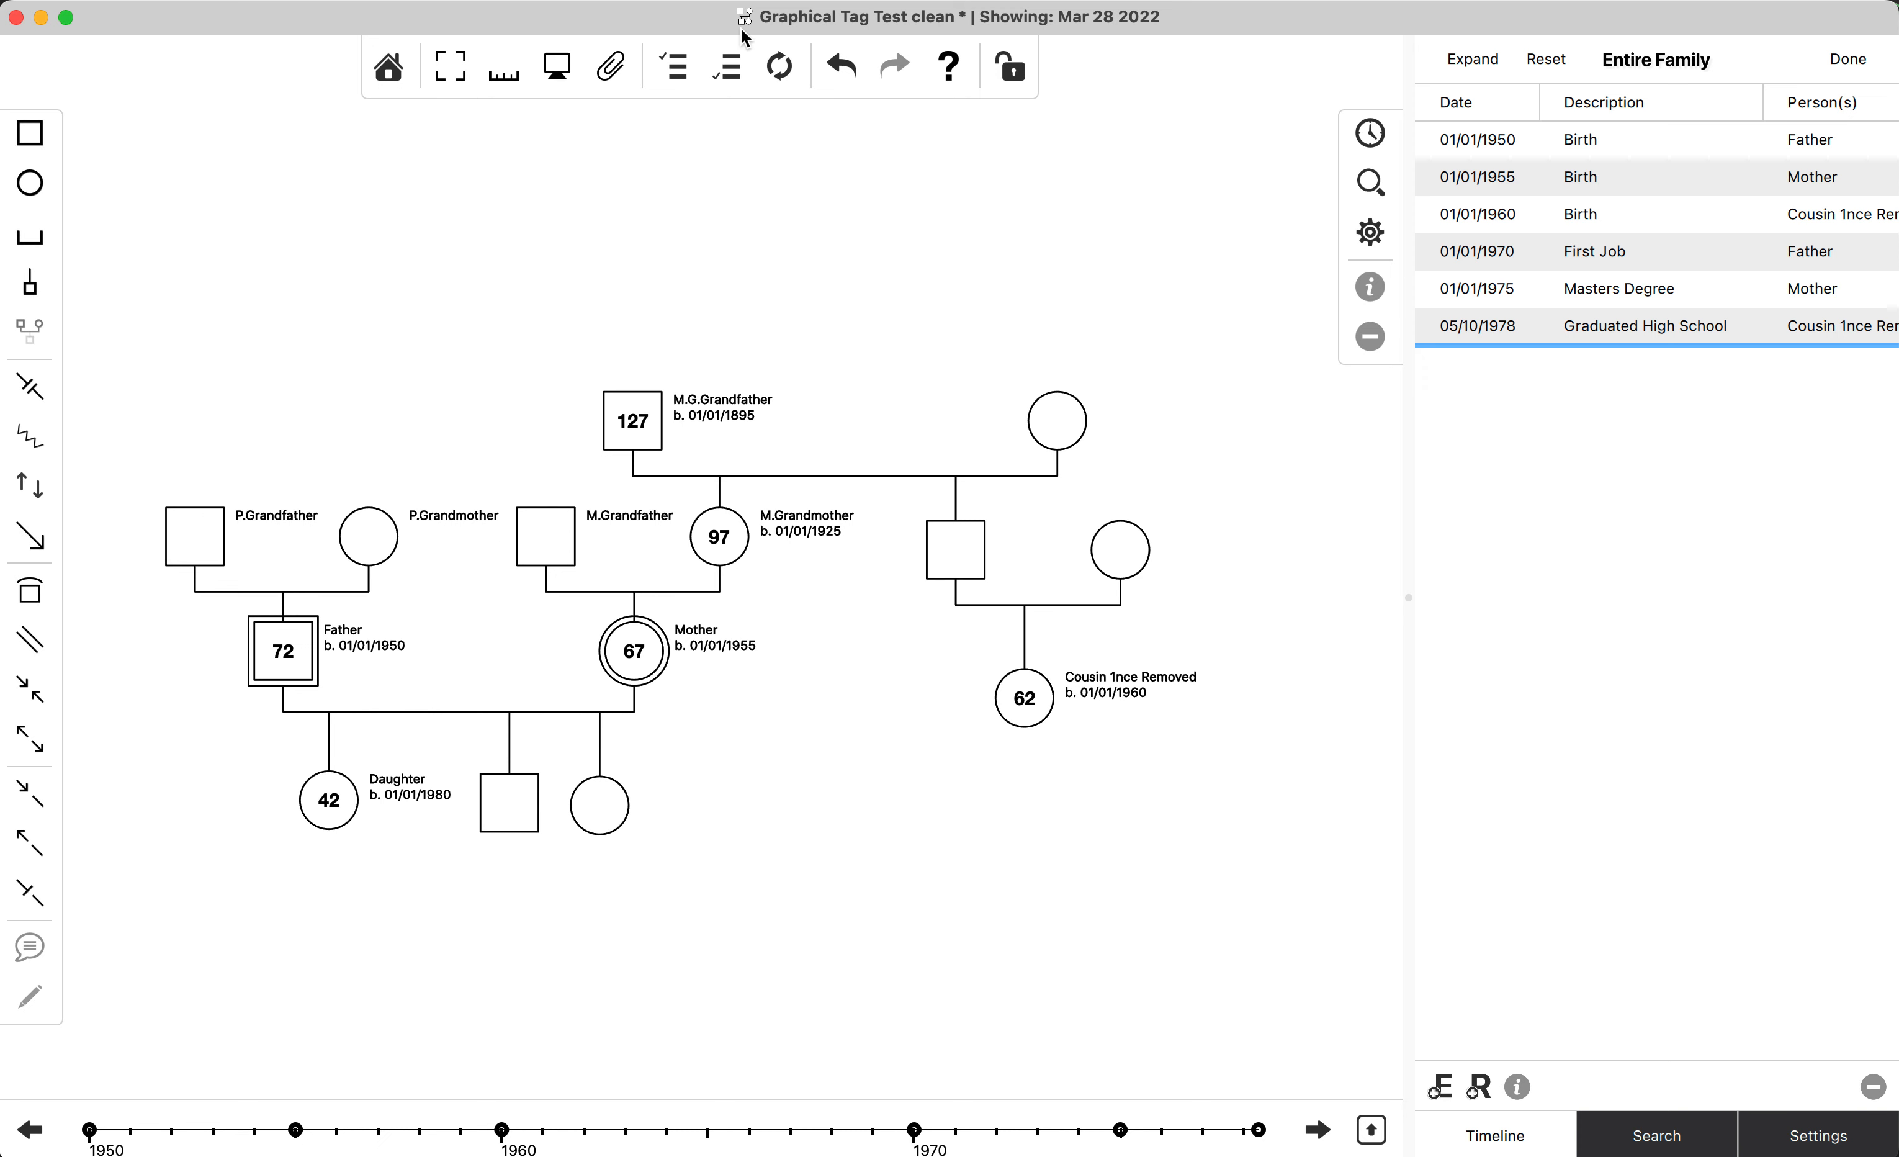
left_click(779, 69)
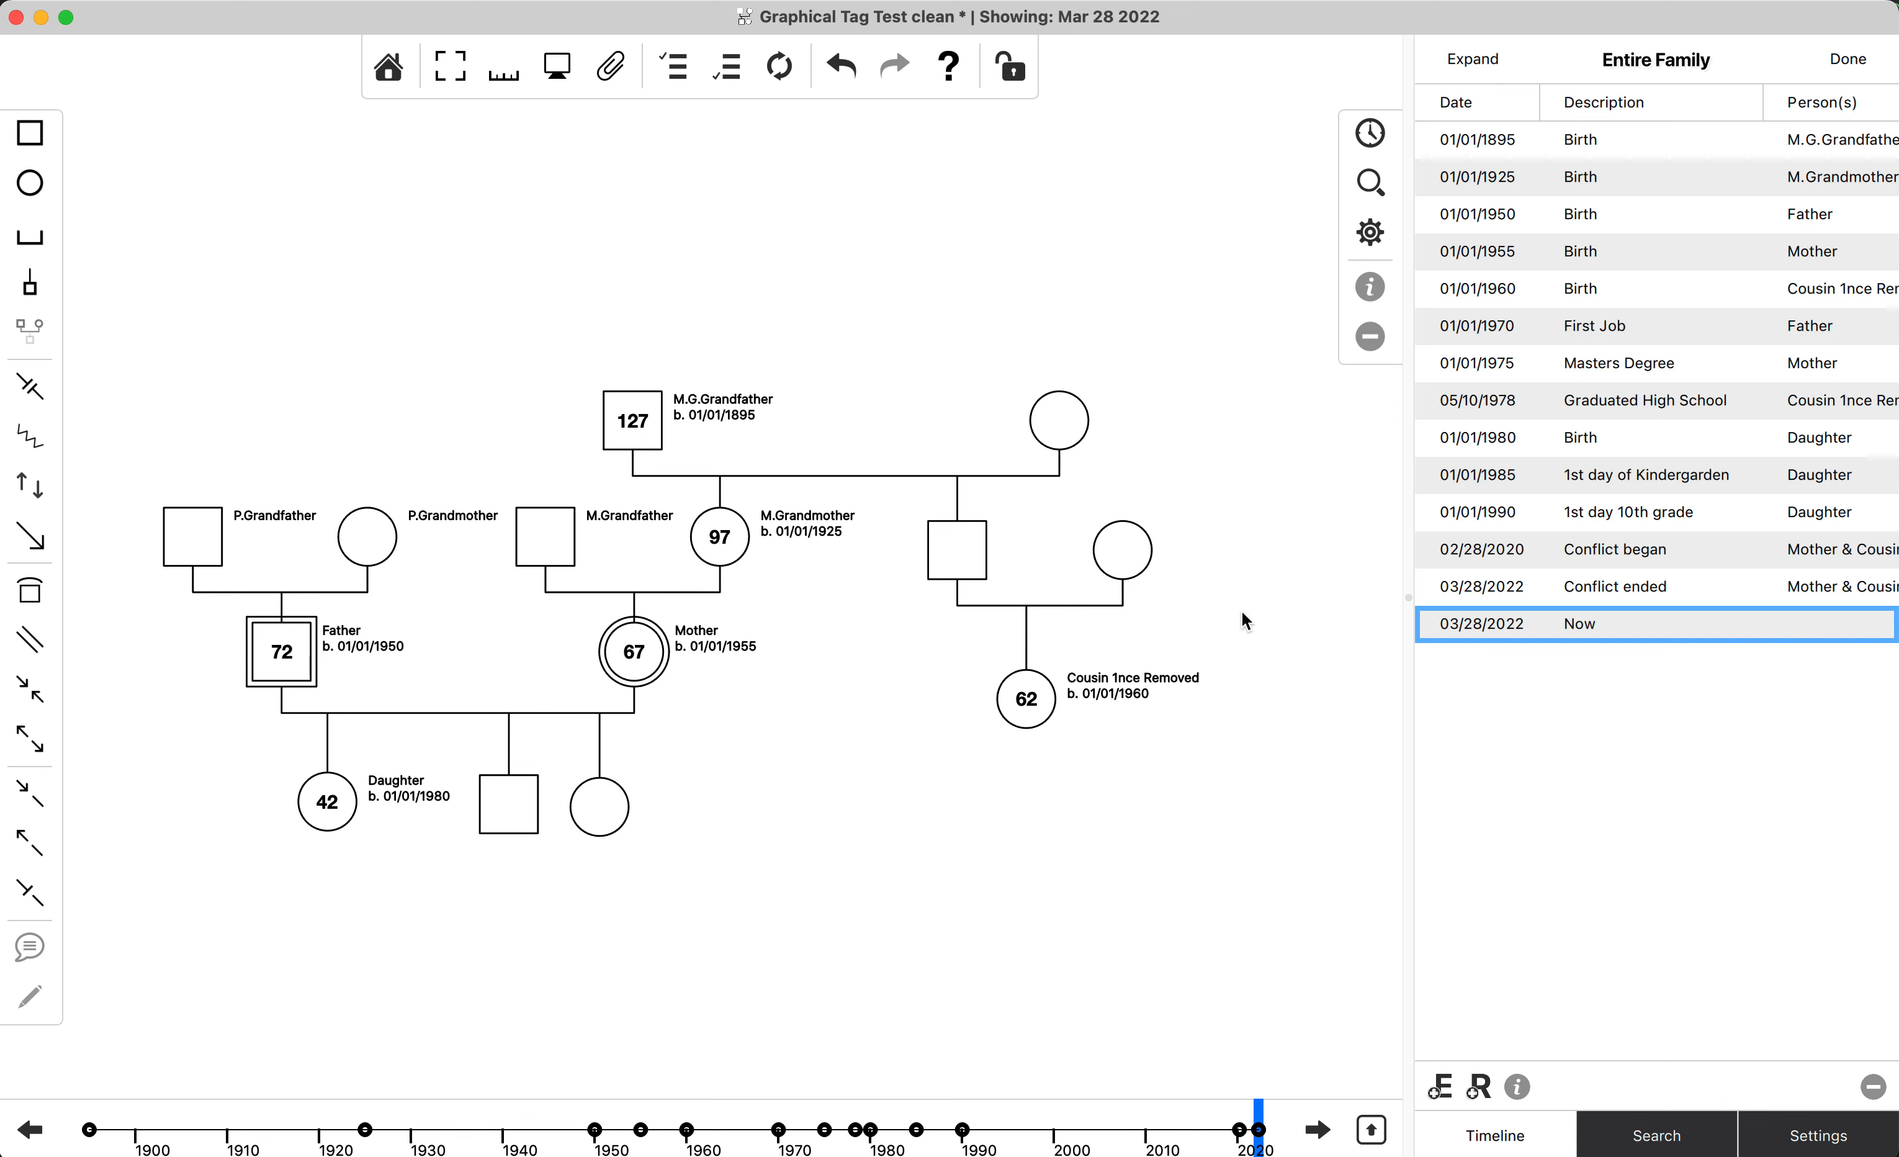
Examine the family diagram as of September 8 1932, and return the displayed date to March 28 2022.
left_click(507, 1130)
mouse_move(507, 1130)
left_mouse_down()
mouse_move(403, 1130)
mouse_move(435, 1130)
left_mouse_up()
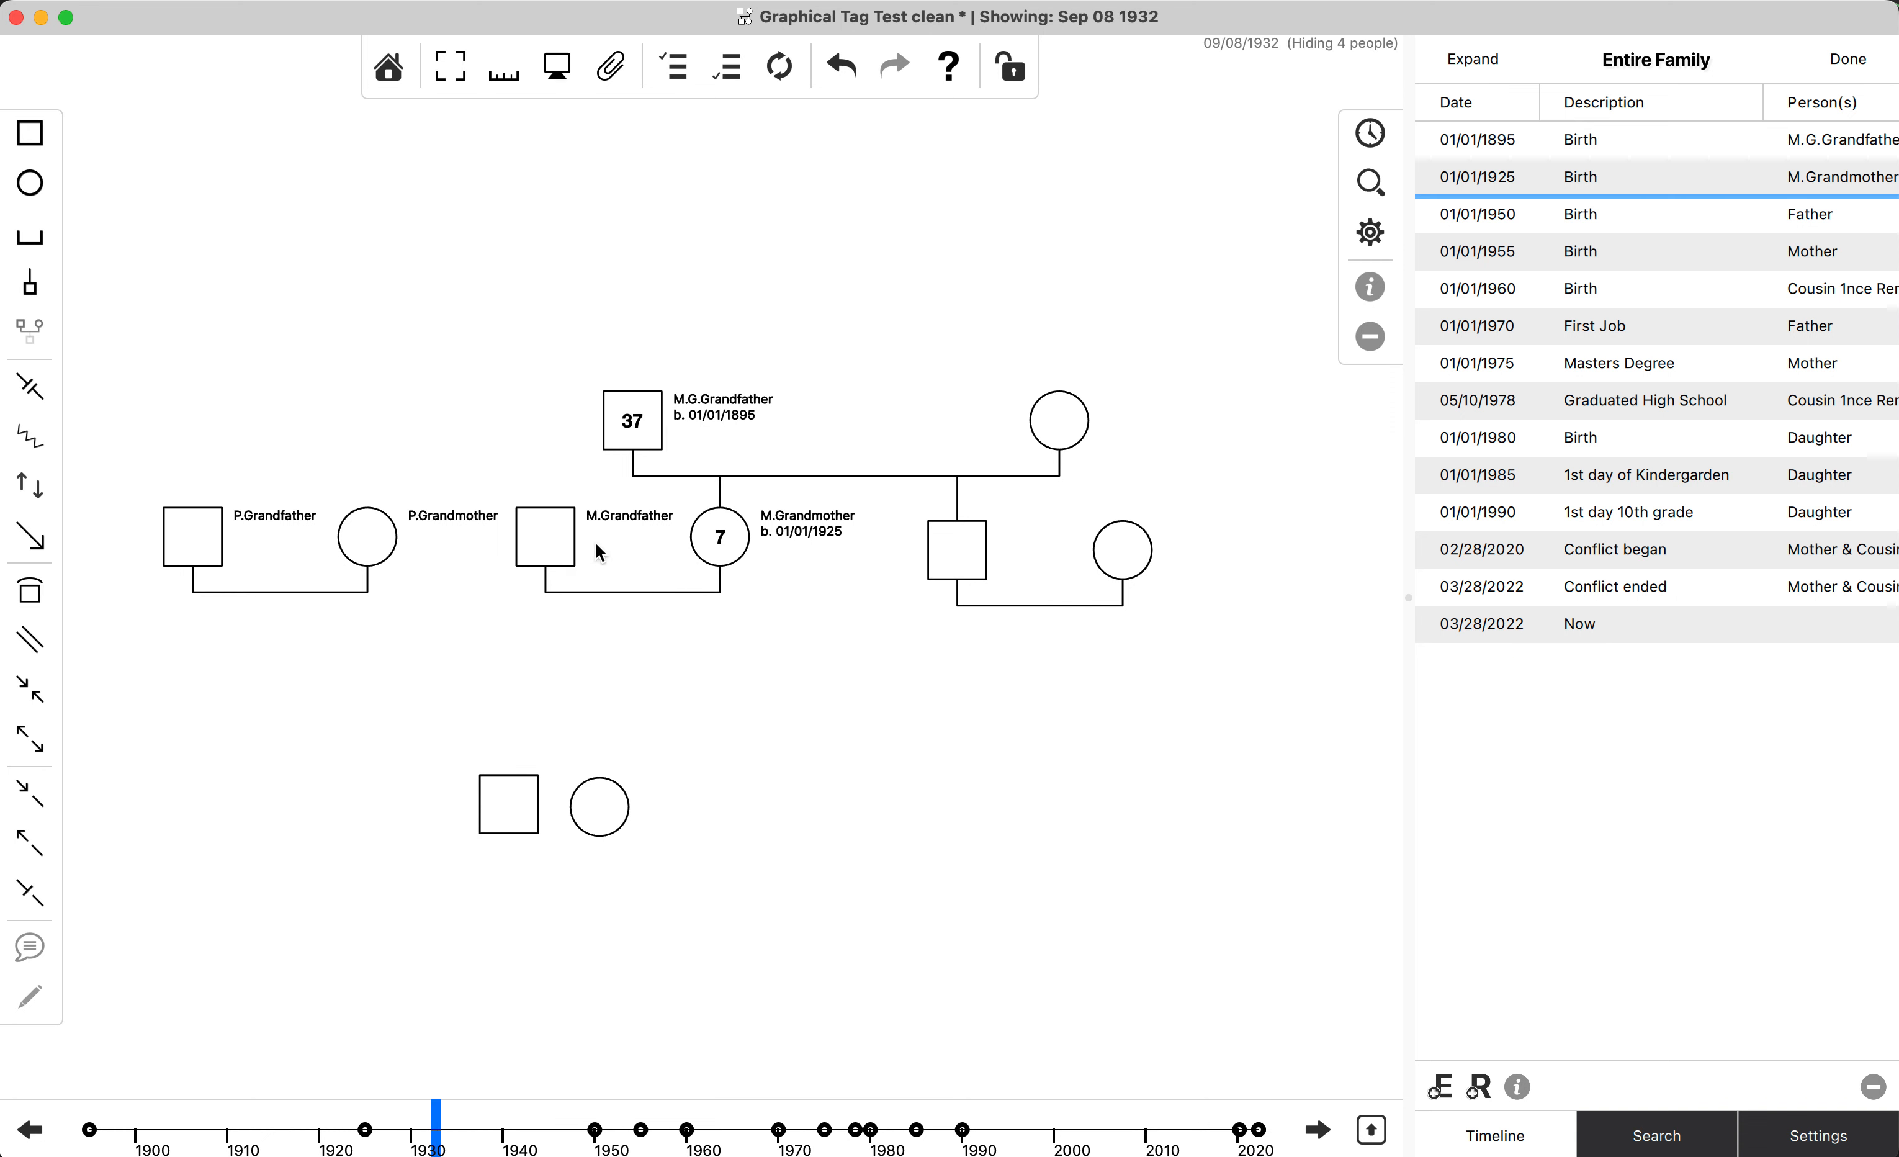
left_click_drag(301, 618, 1229, 860)
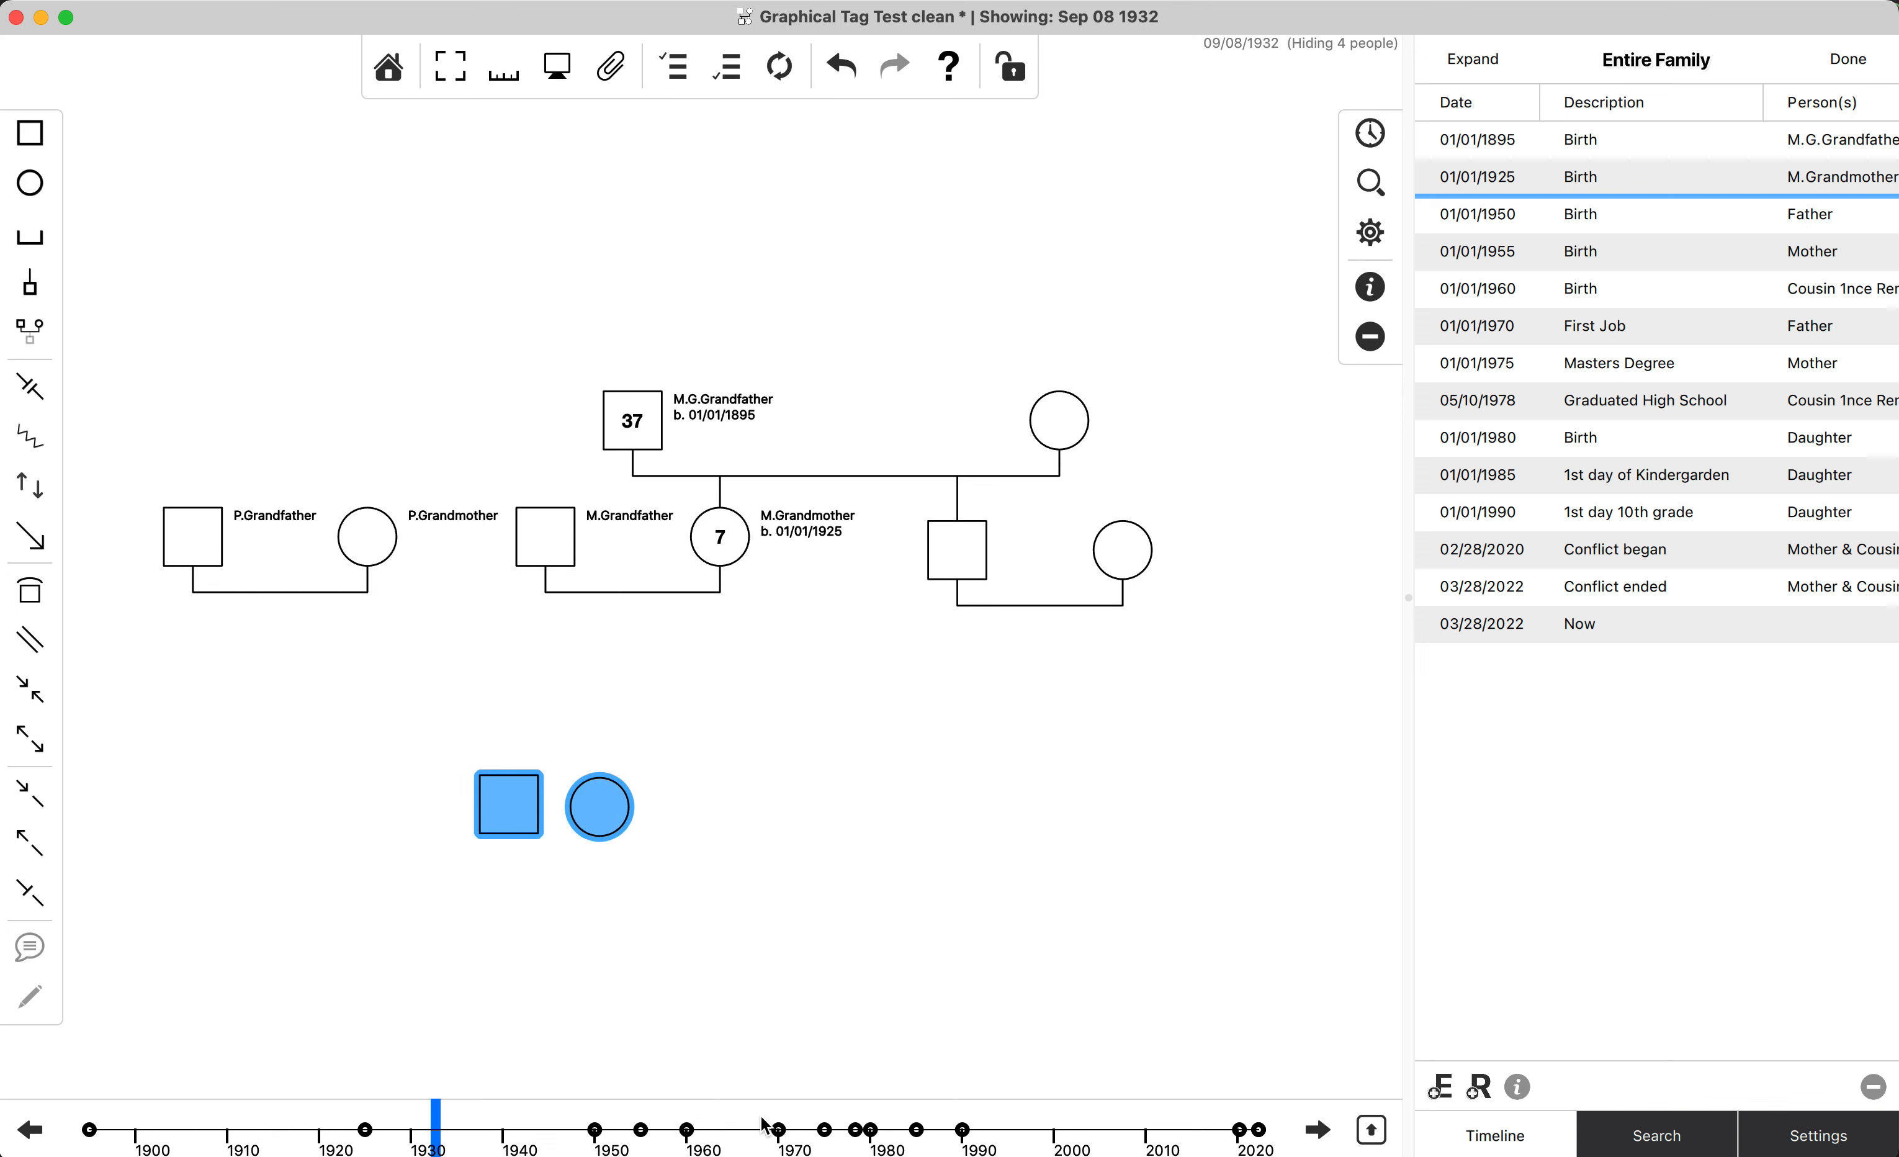
left_click(720, 724)
left_click_drag(557, 1123, 1357, 1153)
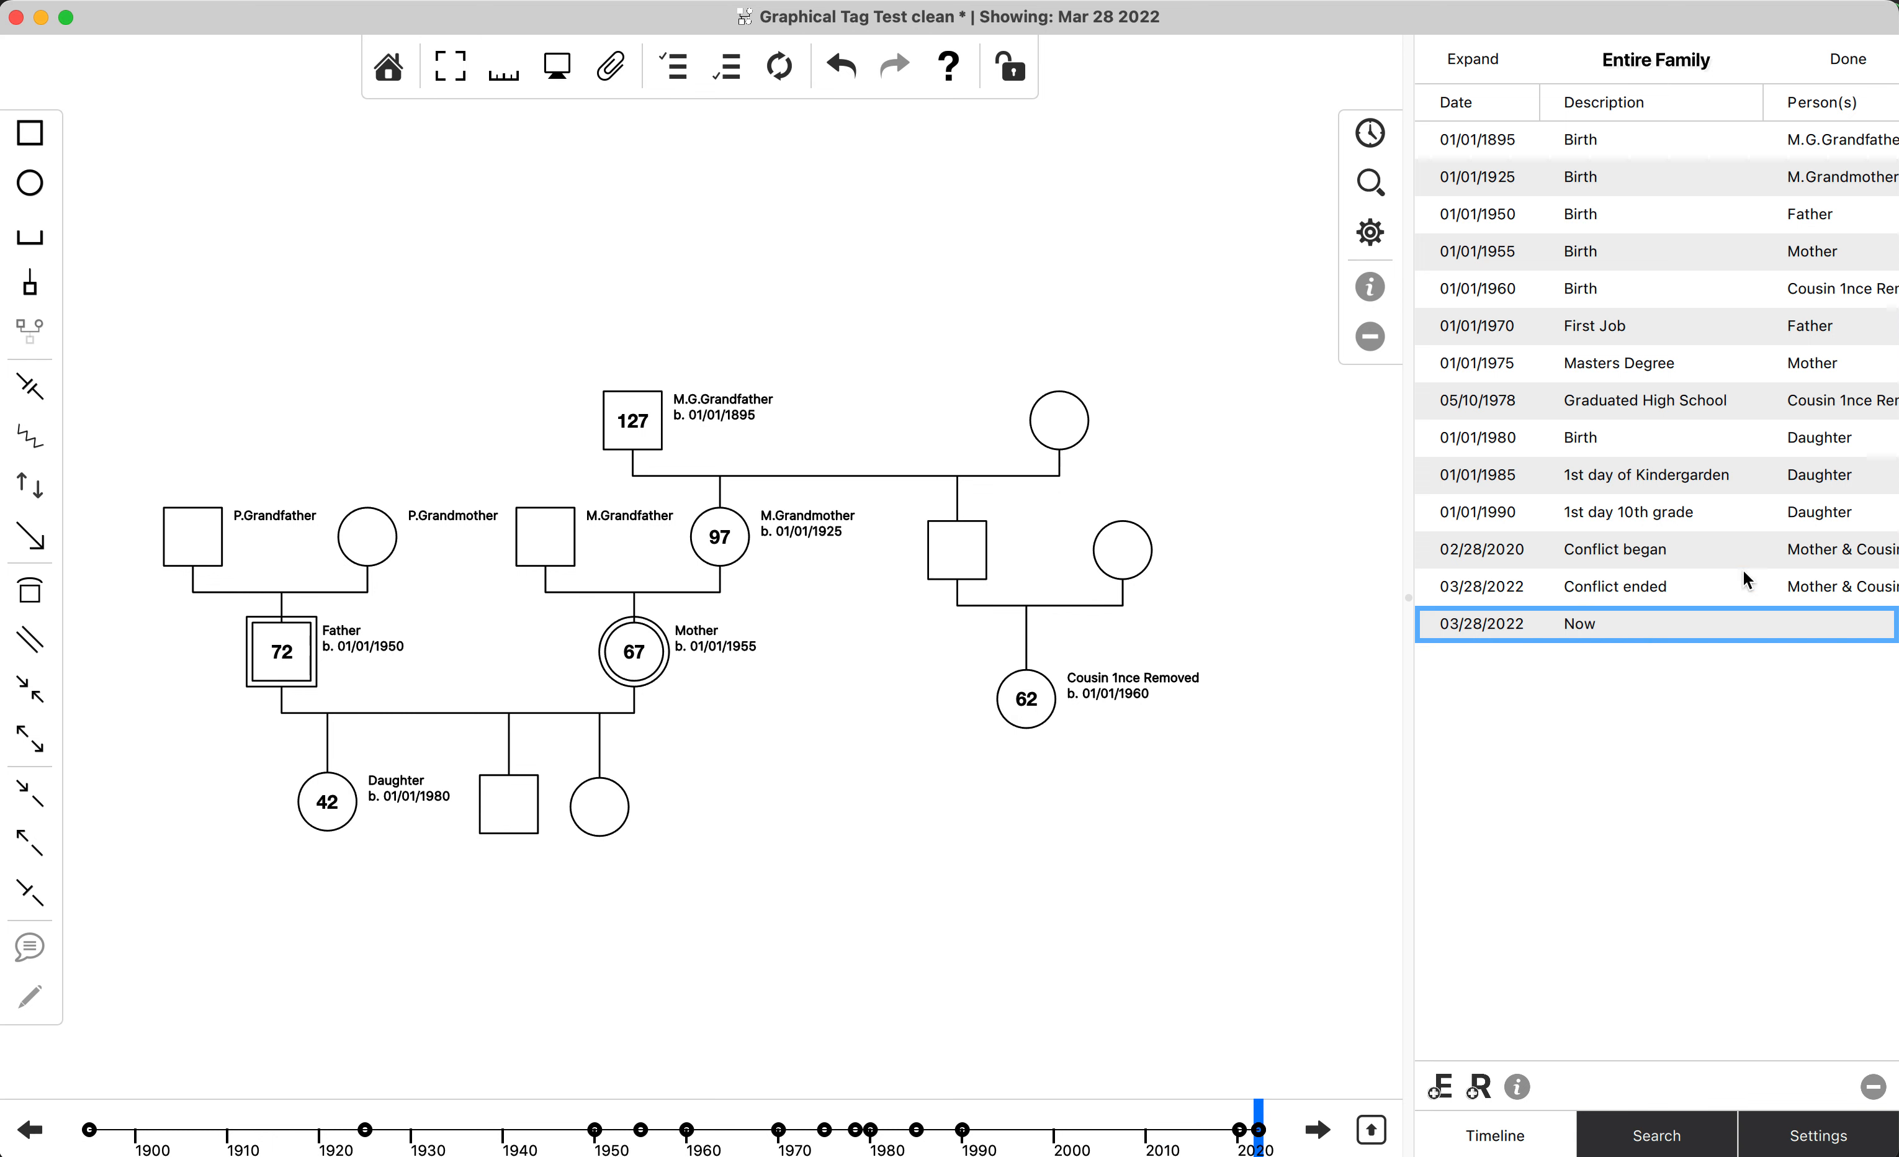
Check the event list and search filters after the reset, try the Before First Child tag filter, and reset the search.
left_click(1369, 182)
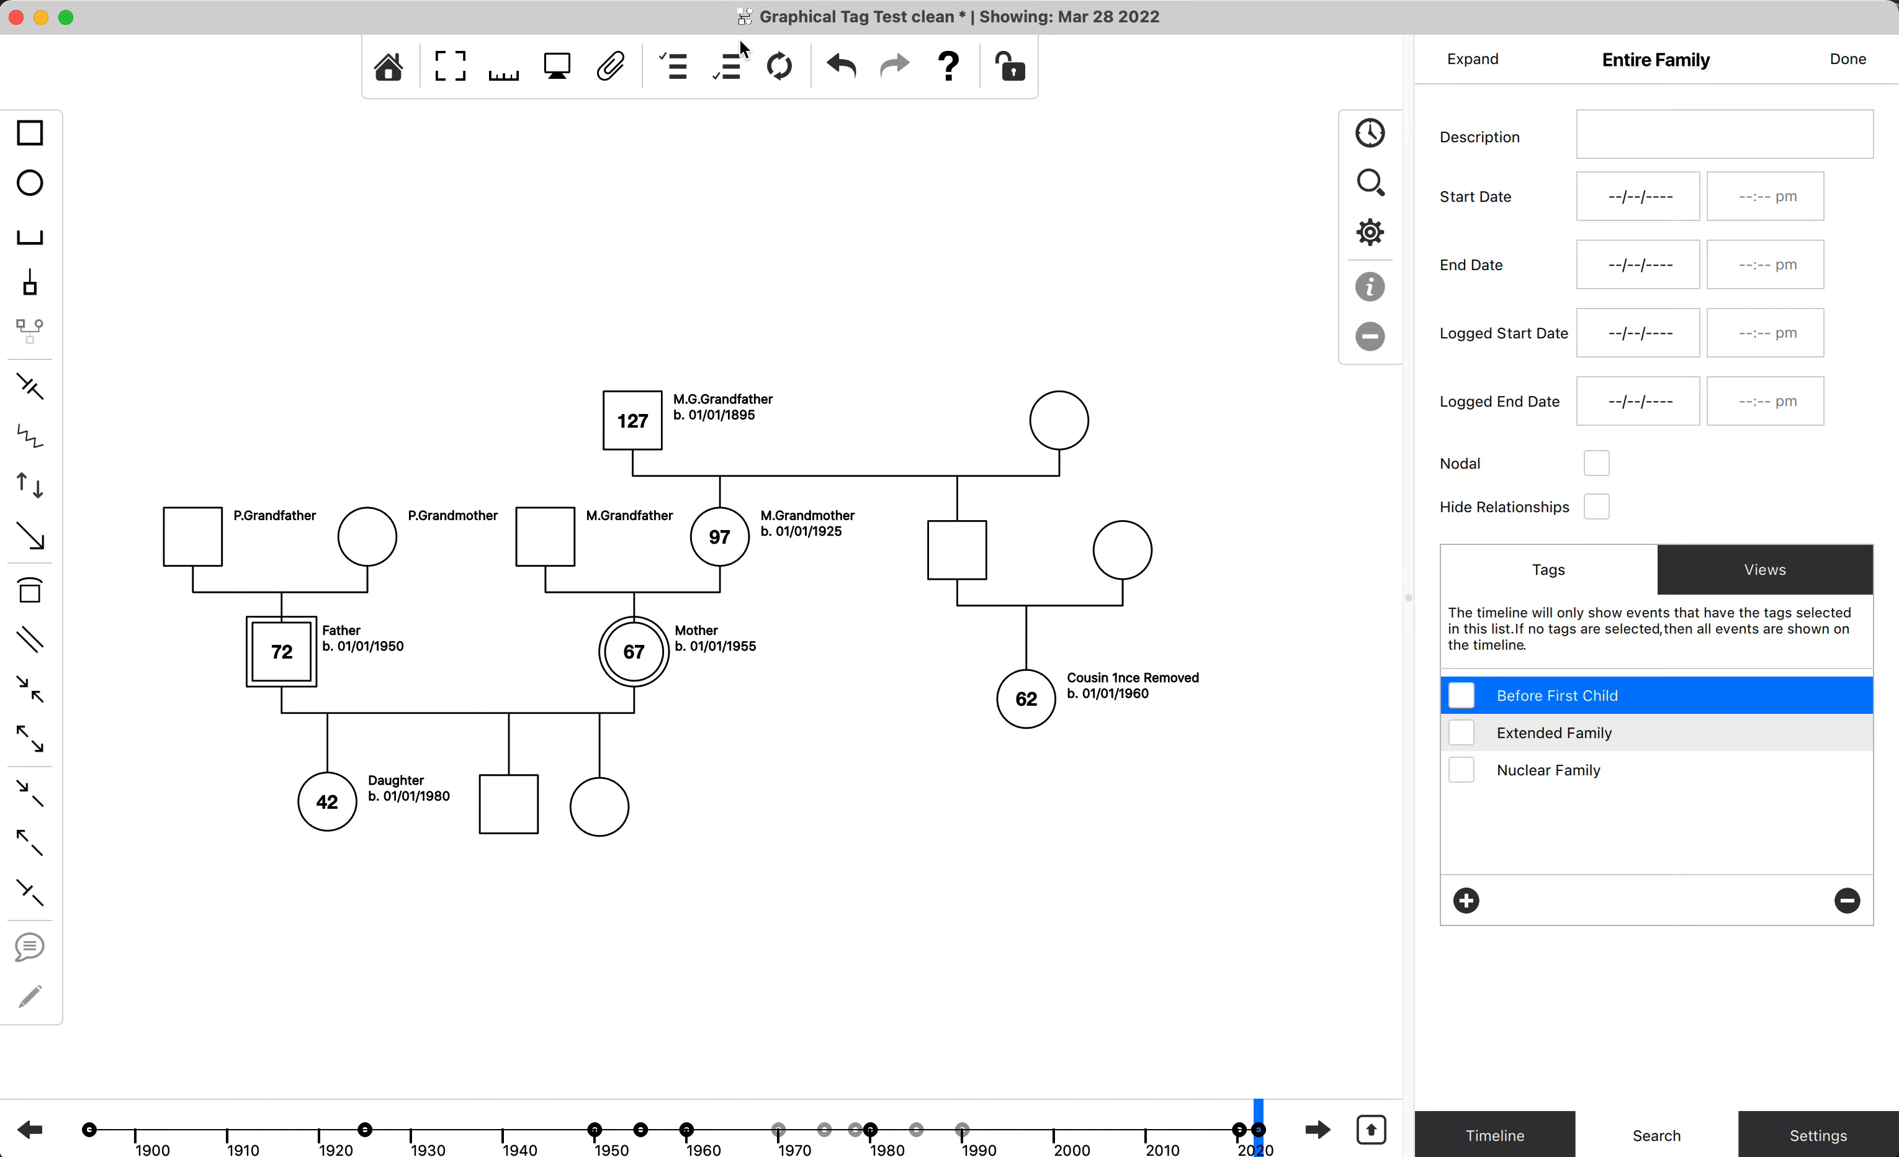
left_click(783, 76)
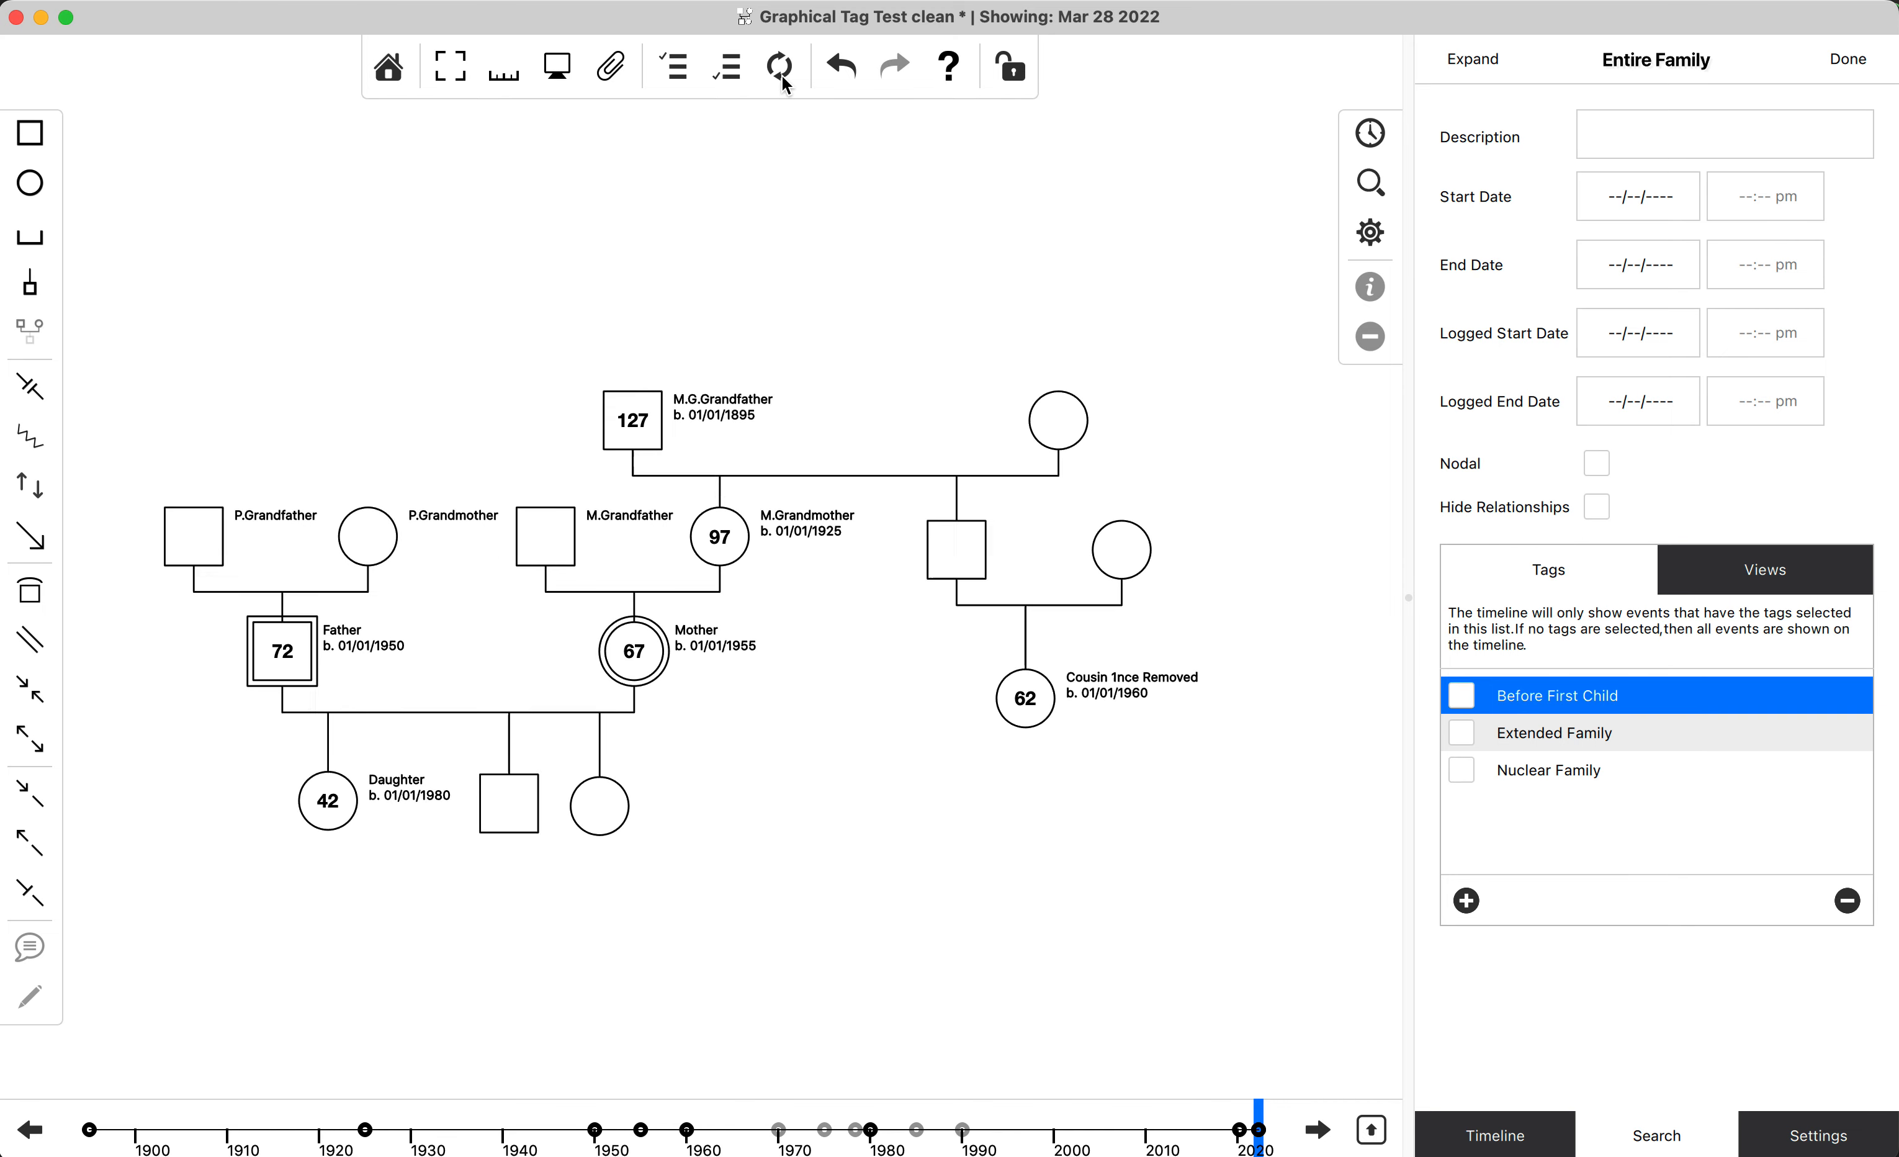
left_click(1372, 140)
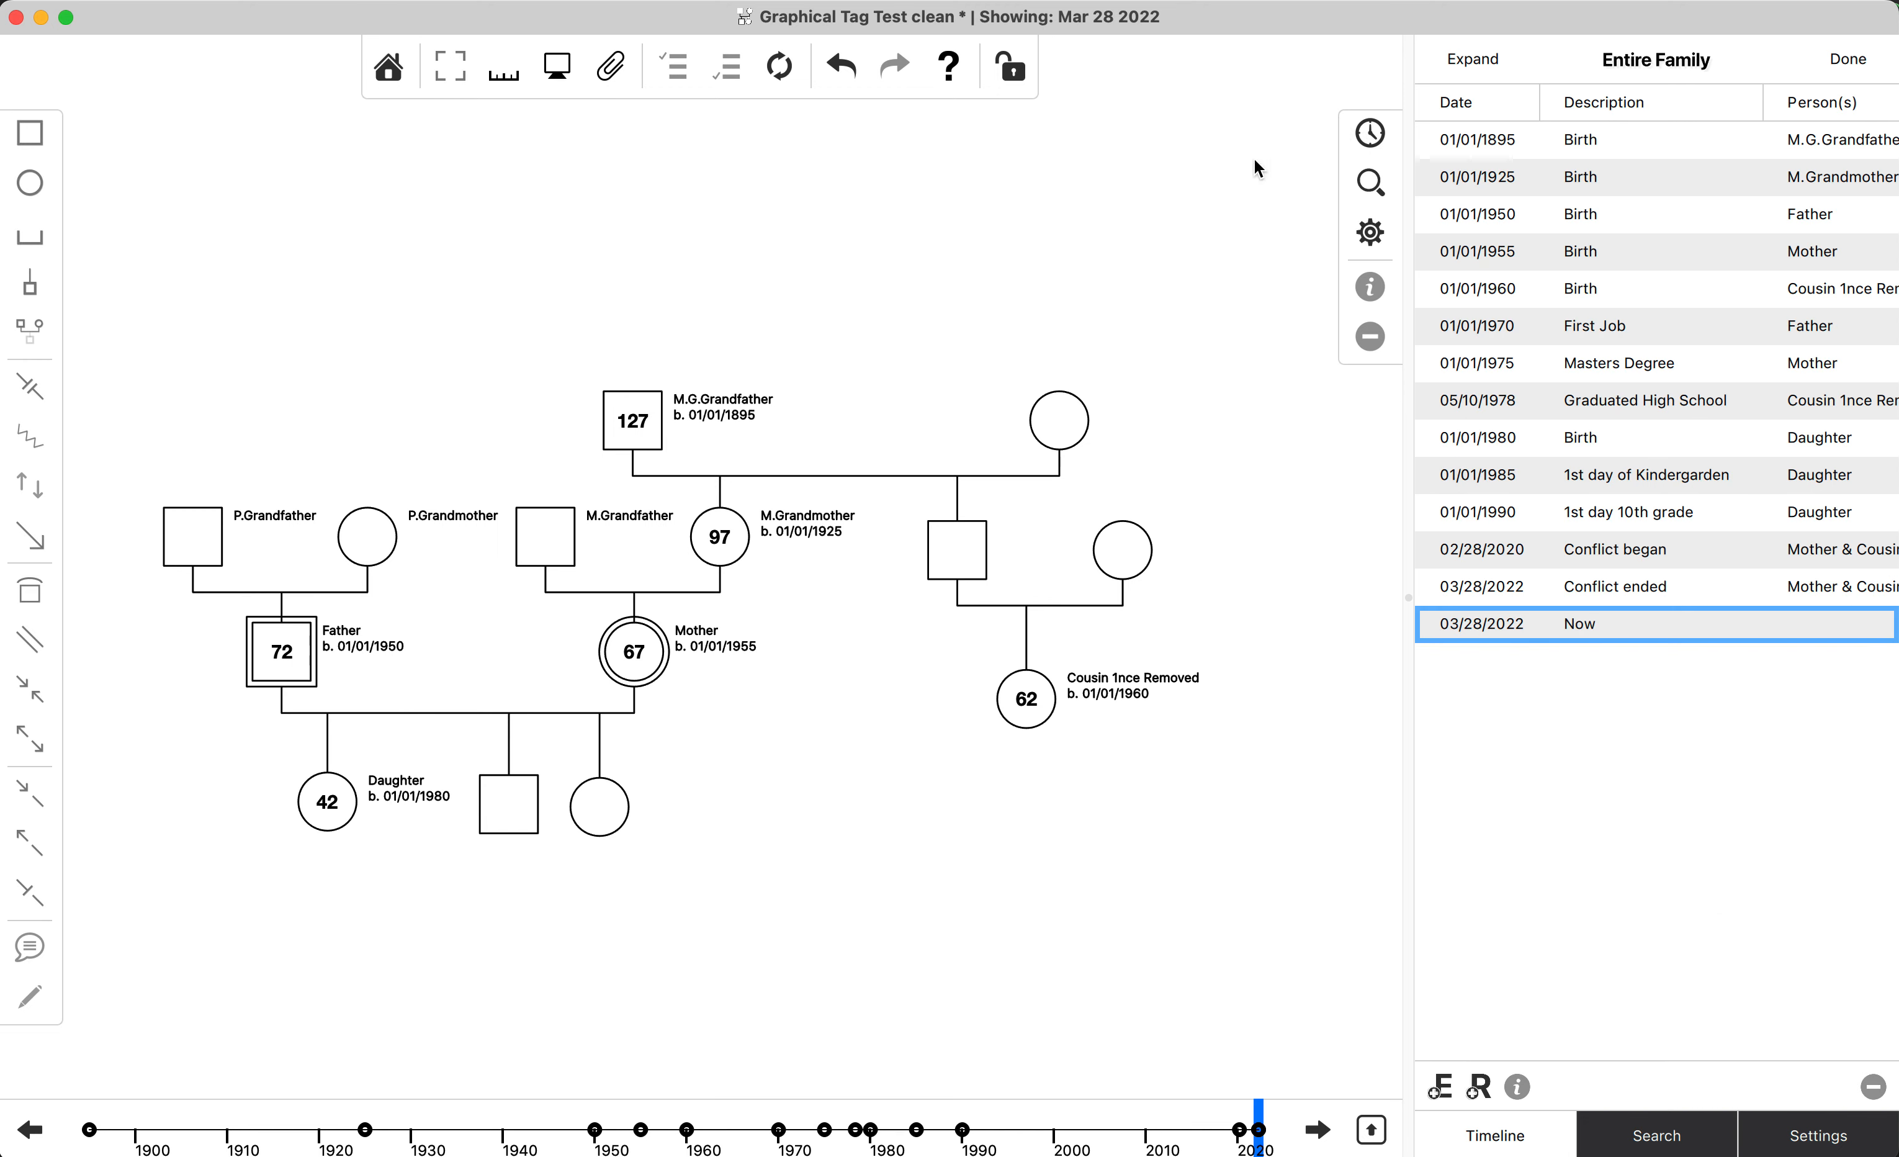
left_click(1372, 184)
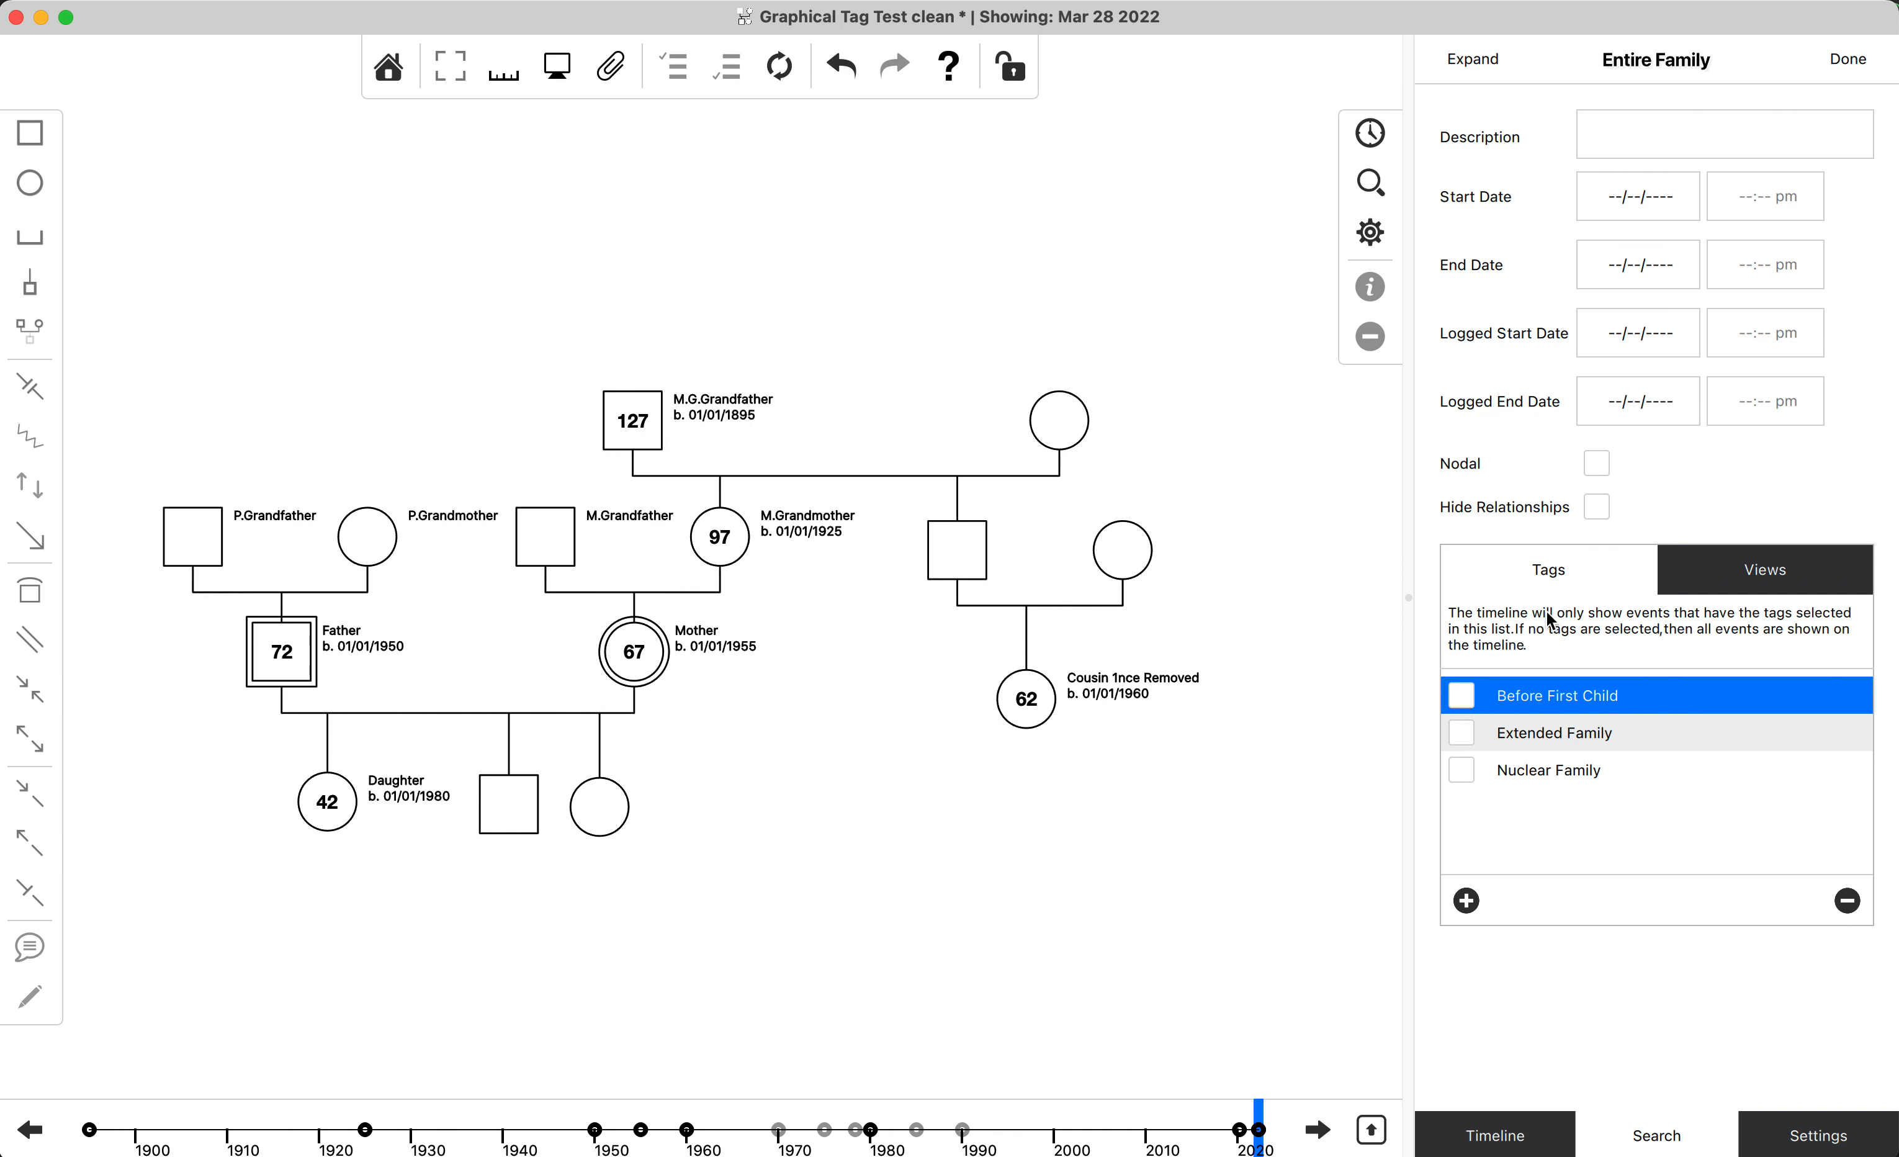
left_click(1461, 695)
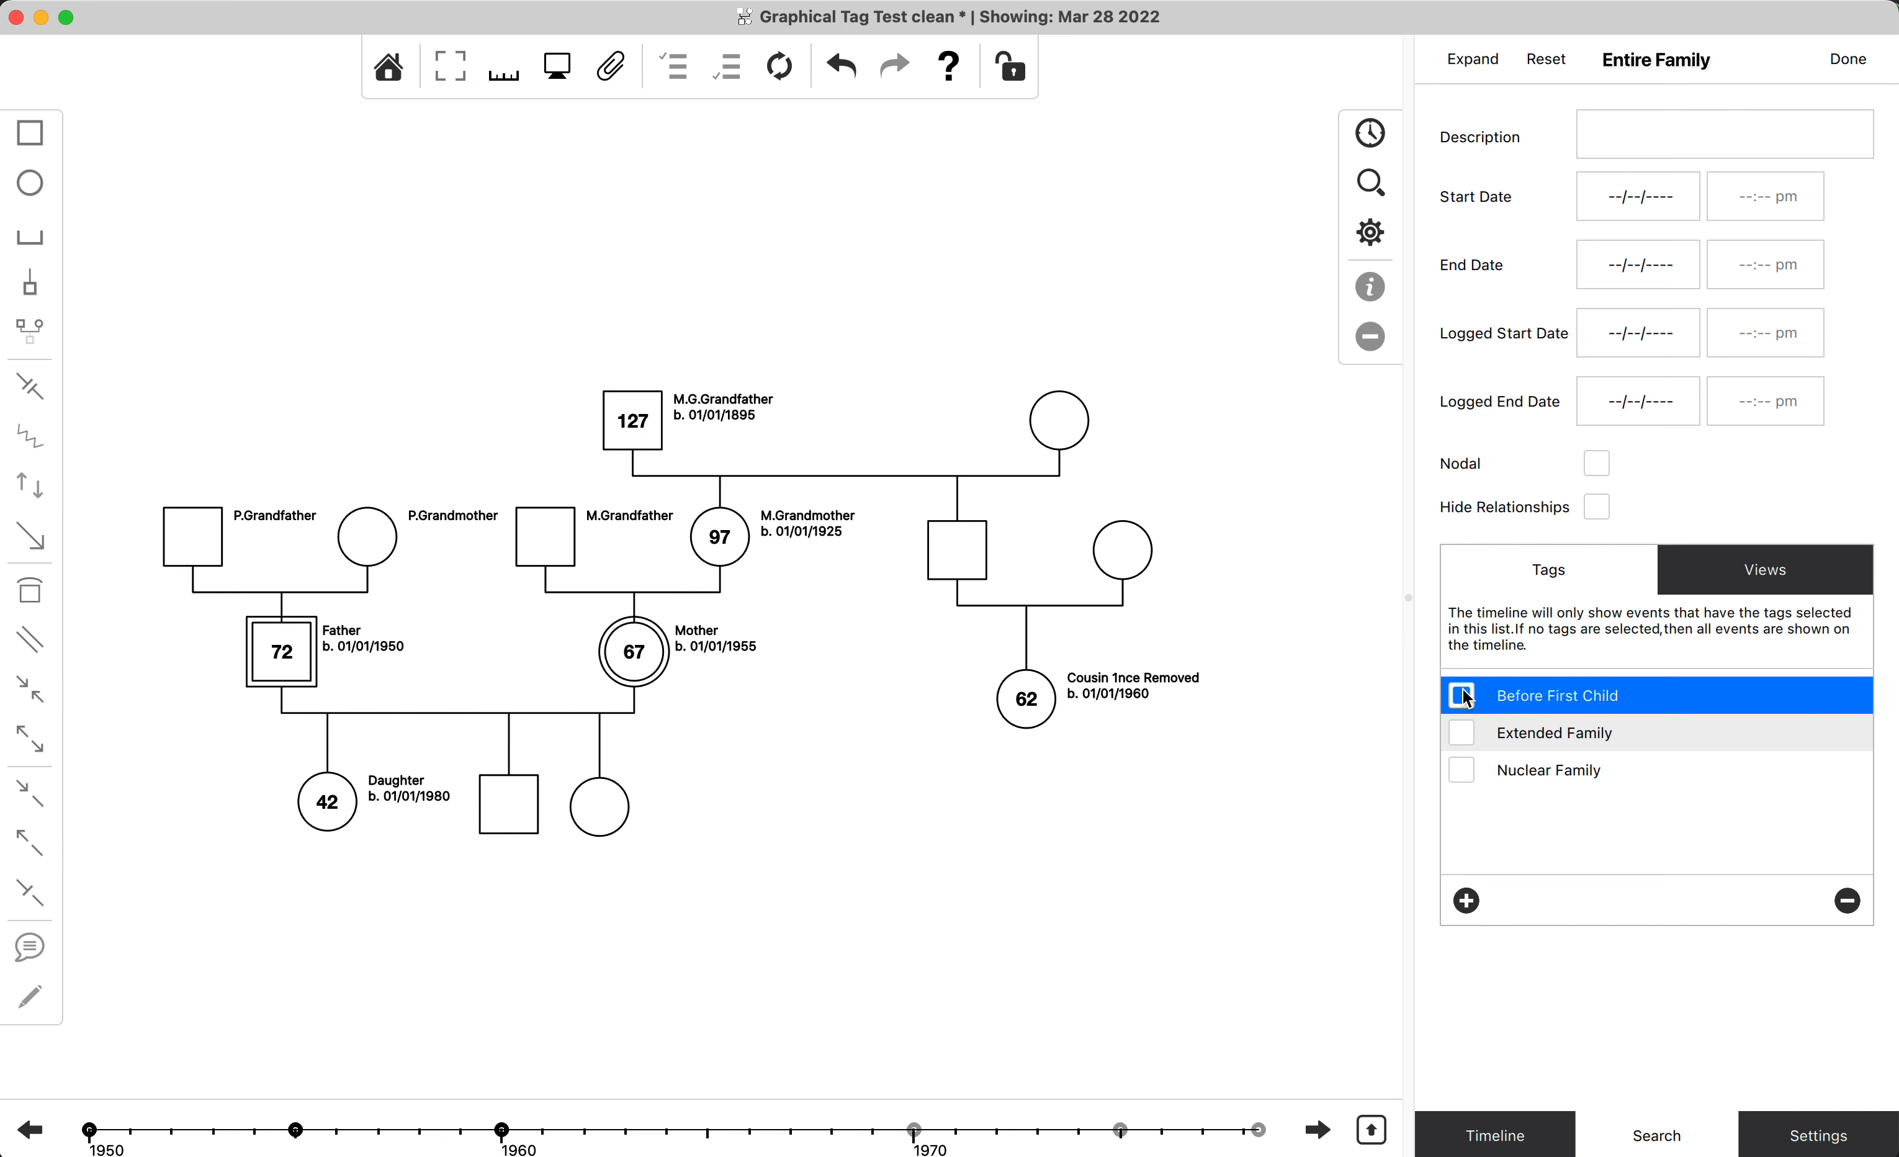
left_click(1550, 62)
Limit the event search to a start date of 01/28/2022 and an end date of 03/27/2022.
left_click(1639, 219)
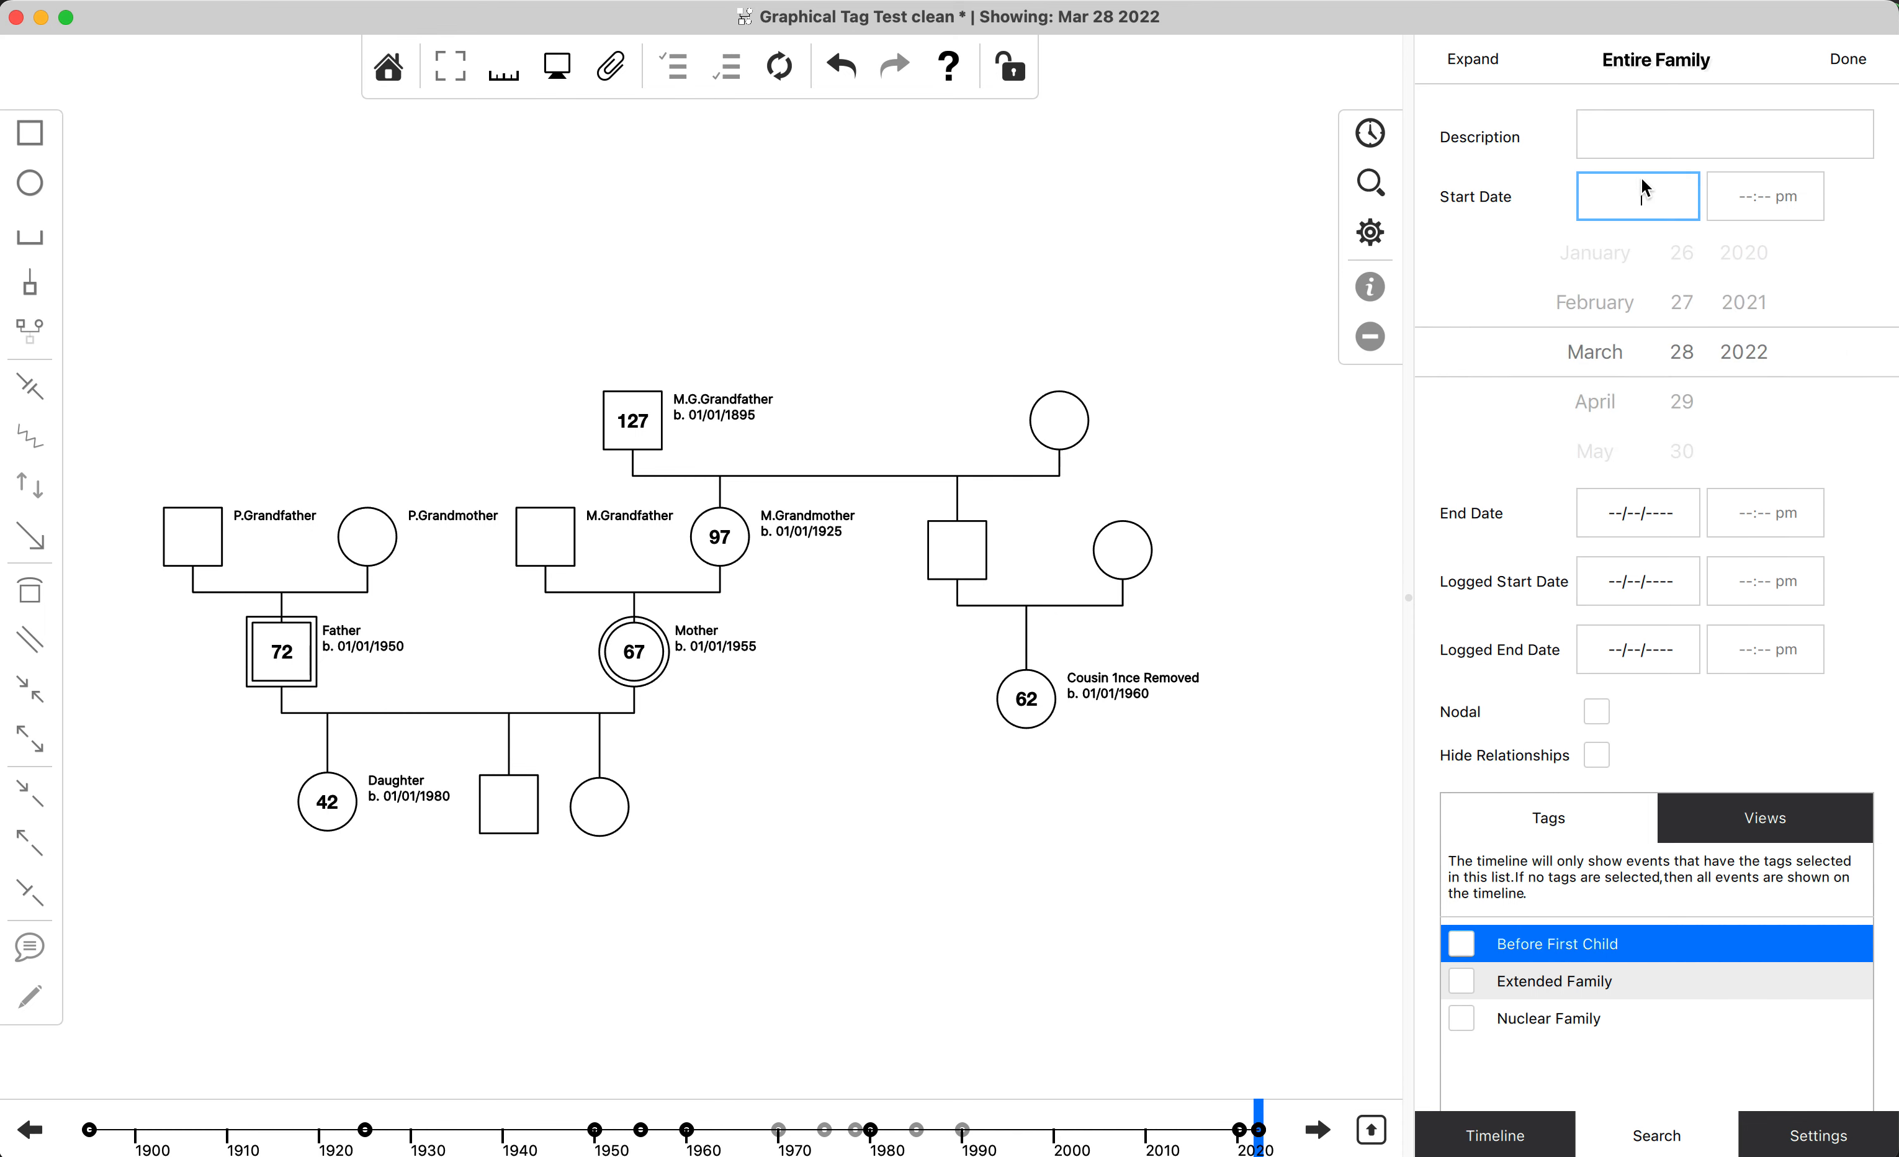
left_click_drag(1603, 246, 1701, 320)
left_click(1668, 524)
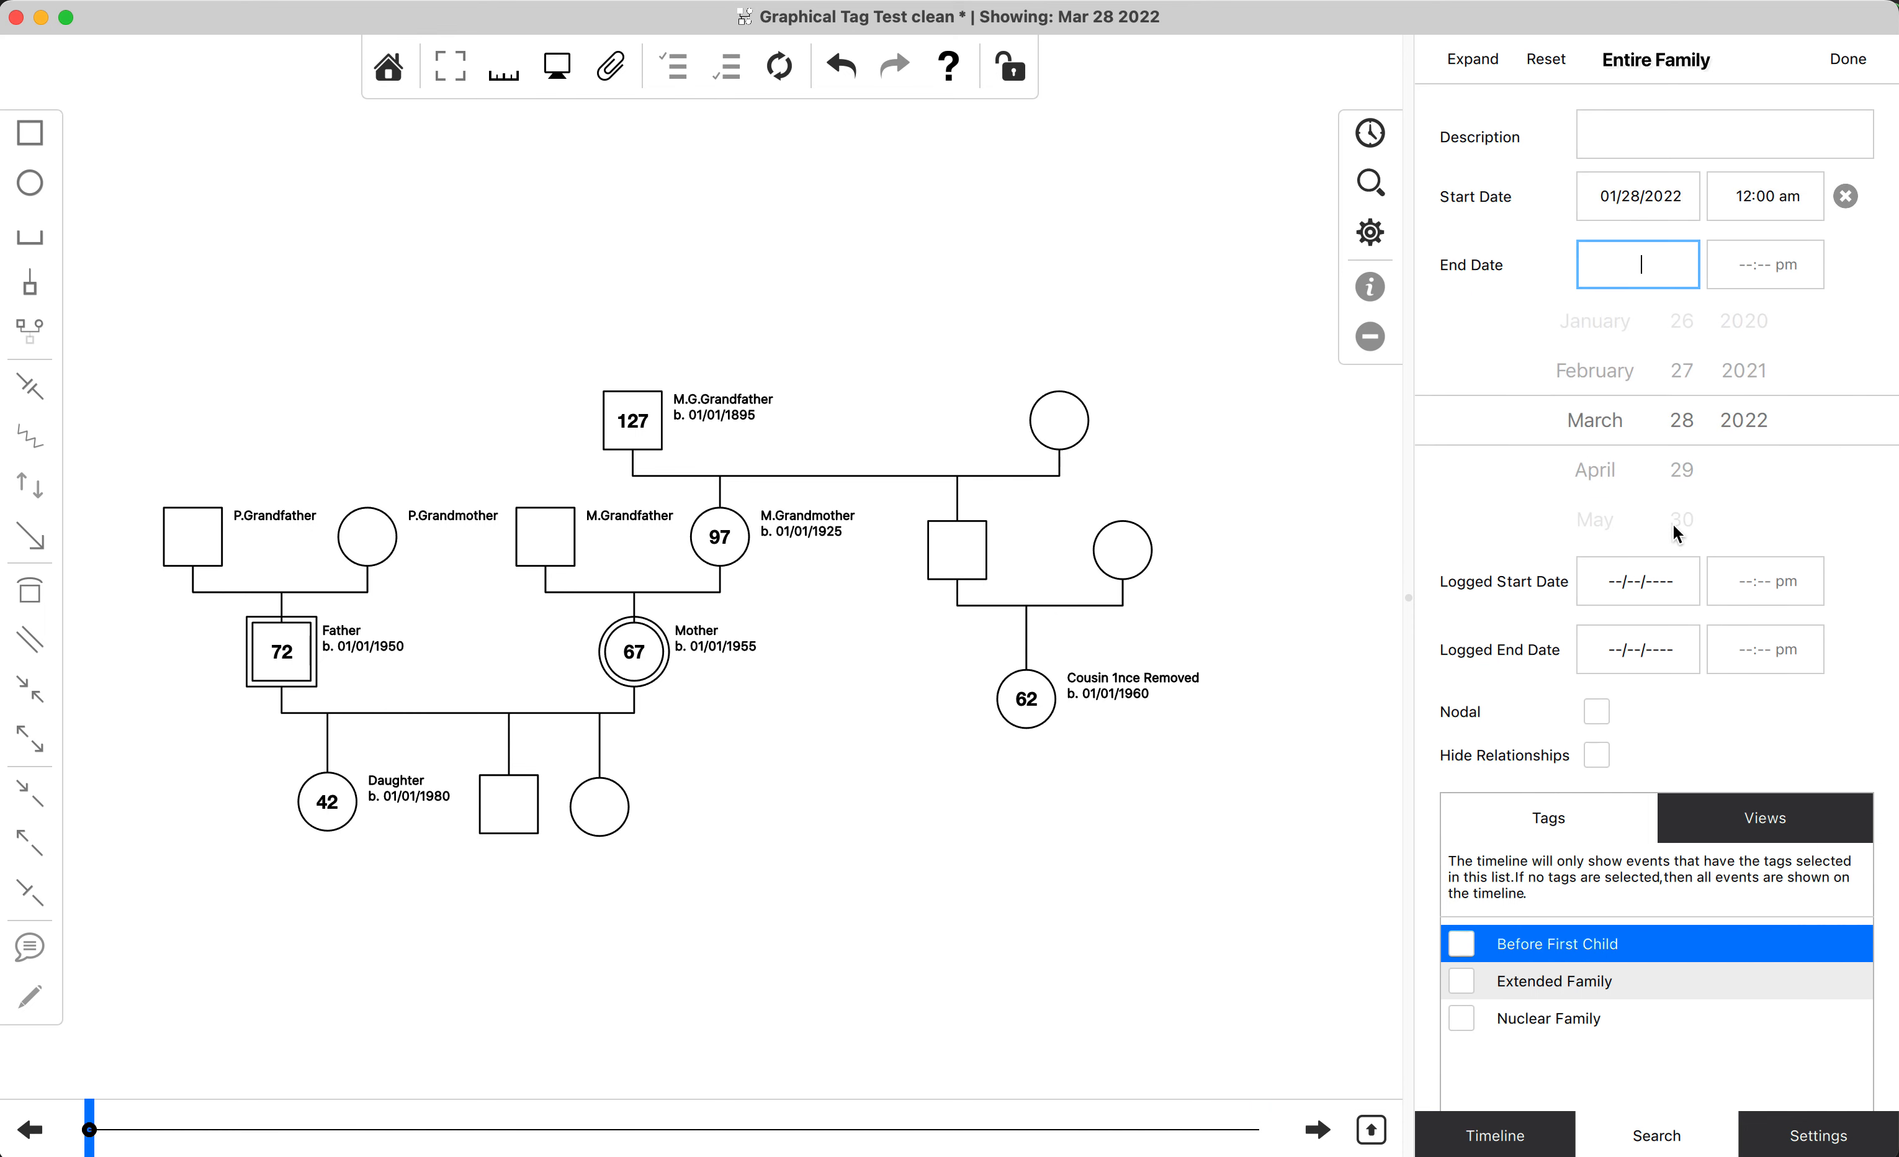
left_click(1682, 375)
Add the description "brith" and the Extended Family and Nuclear Family tags to the search, and check the resulting event list.
left_click(1710, 148)
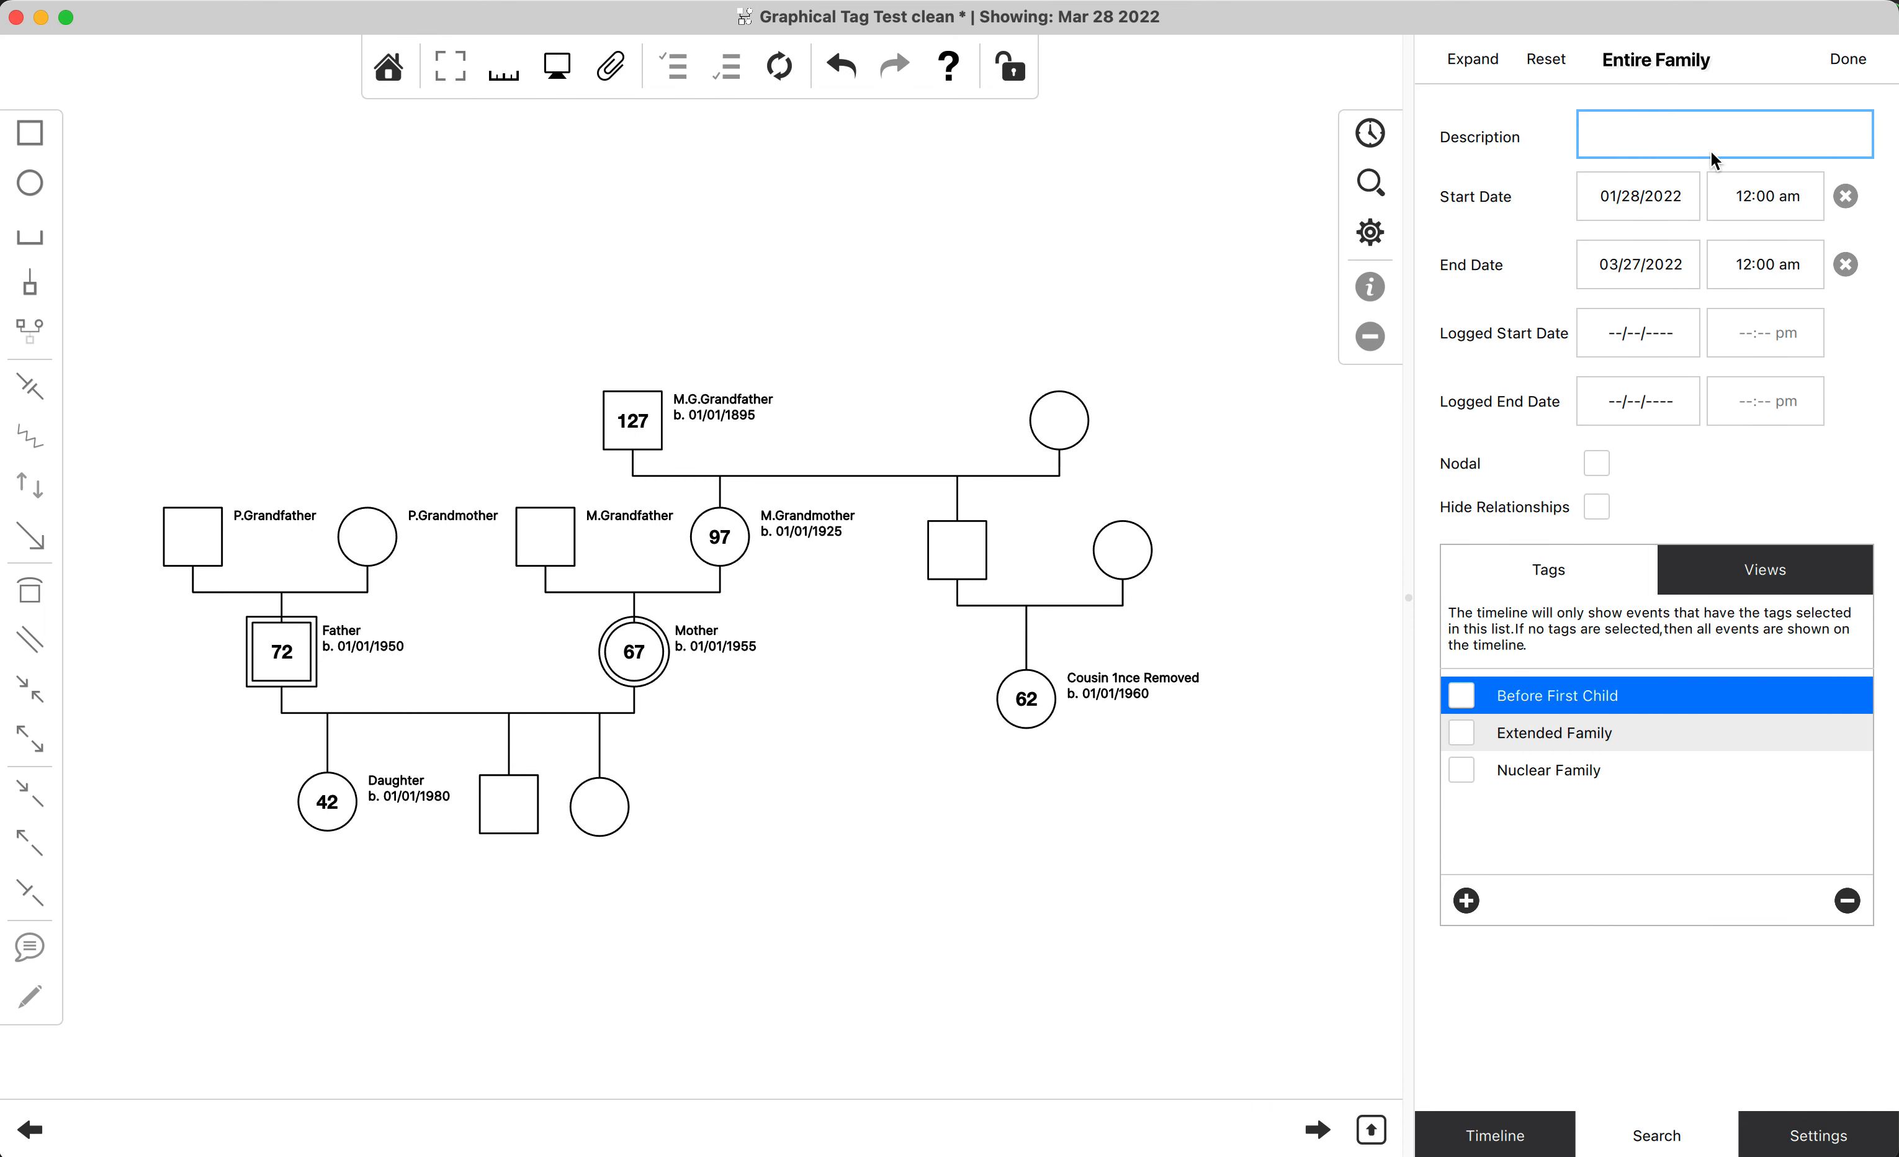
type("brith")
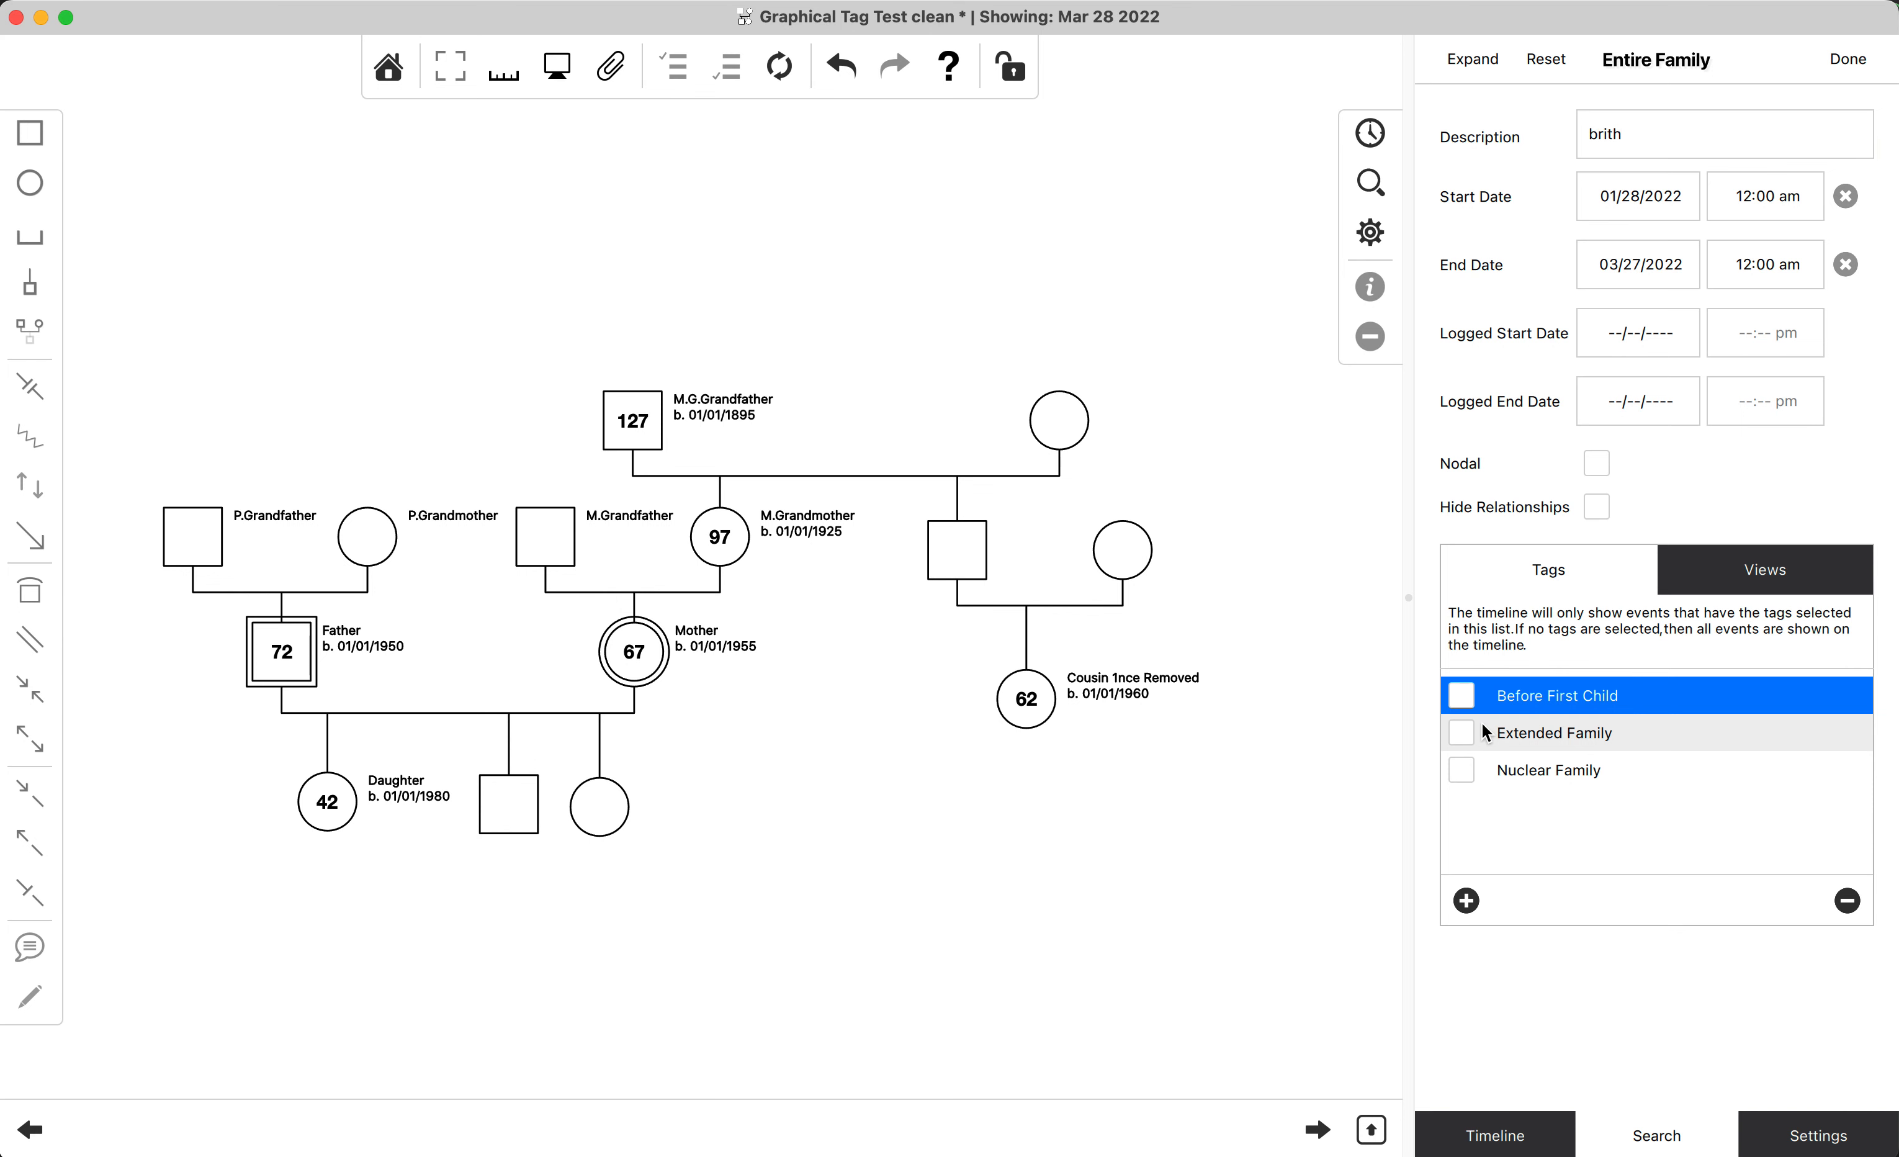
left_click(1461, 733)
left_click(1461, 770)
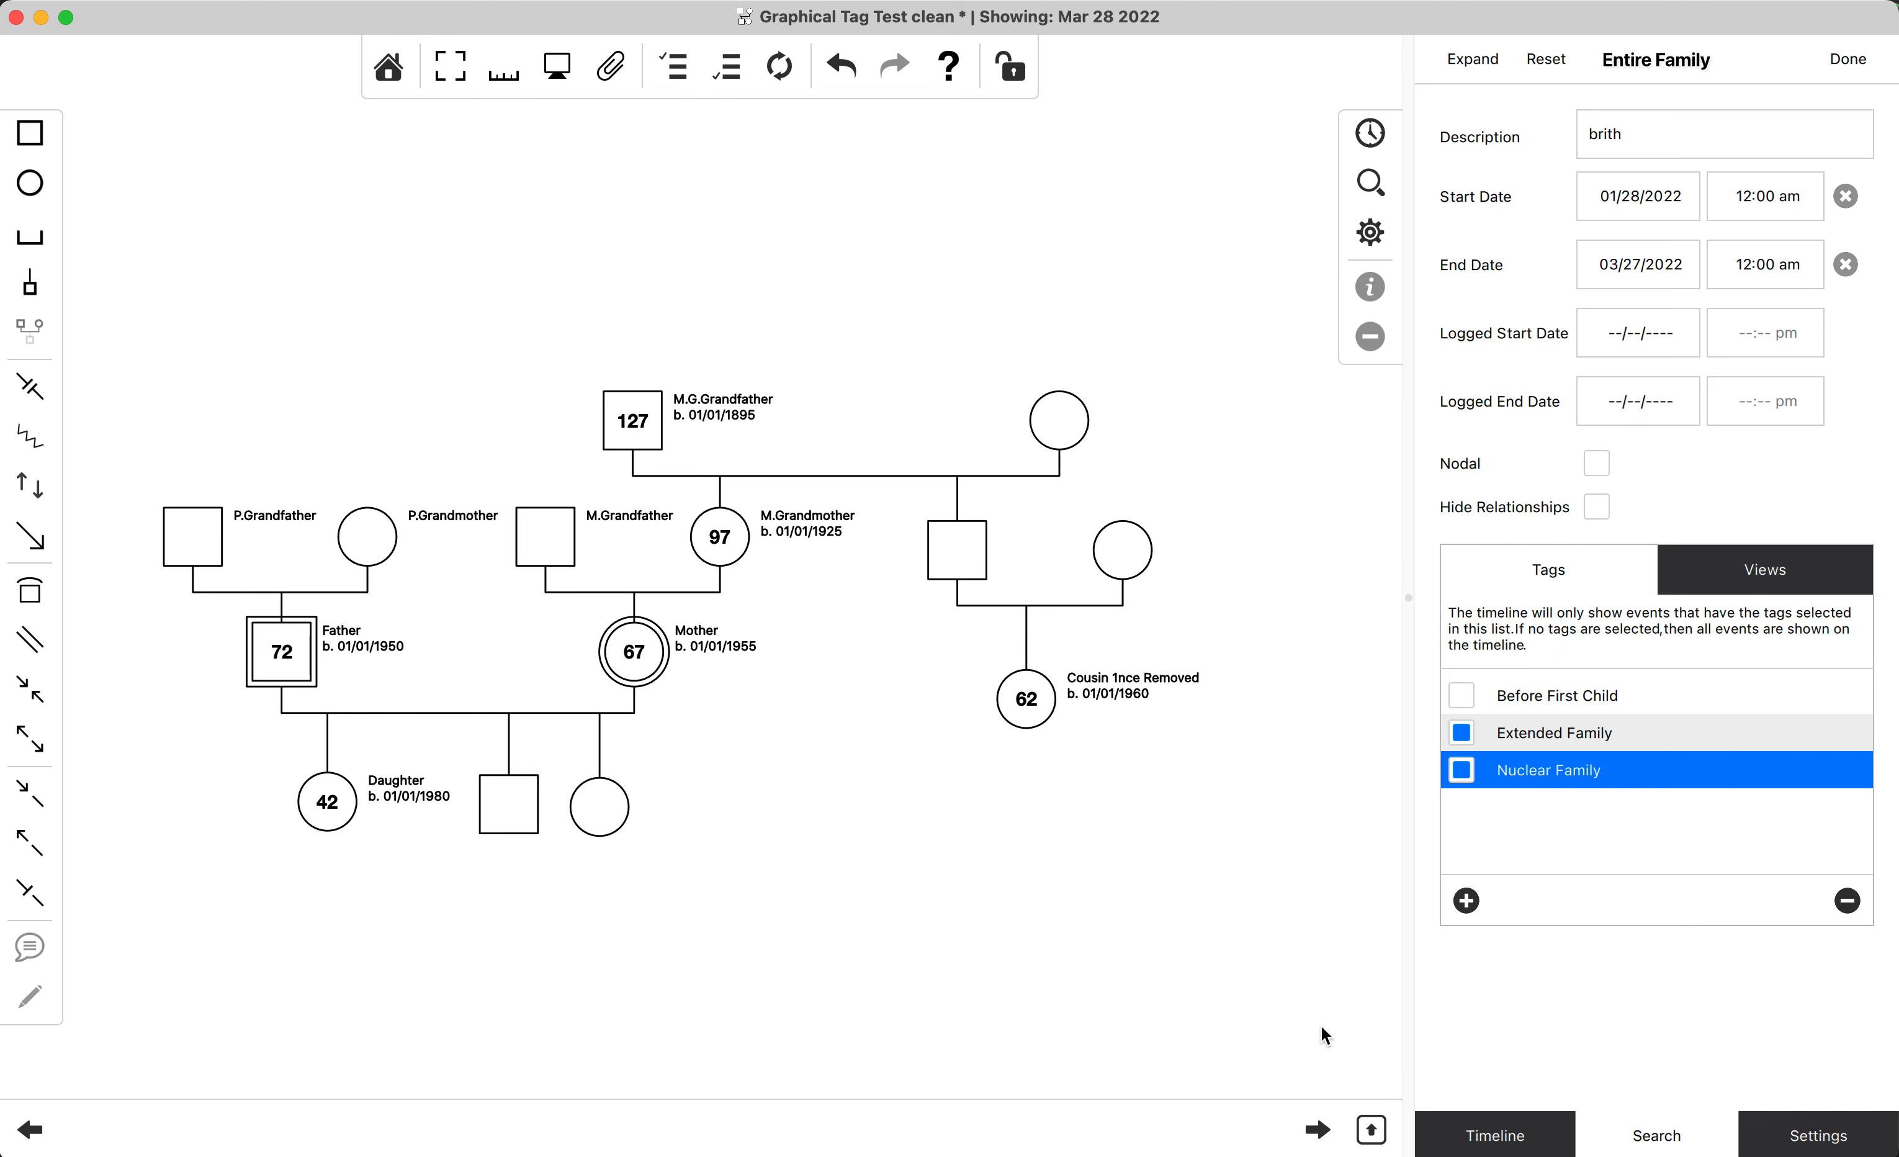
left_click(1370, 133)
left_click(1375, 189)
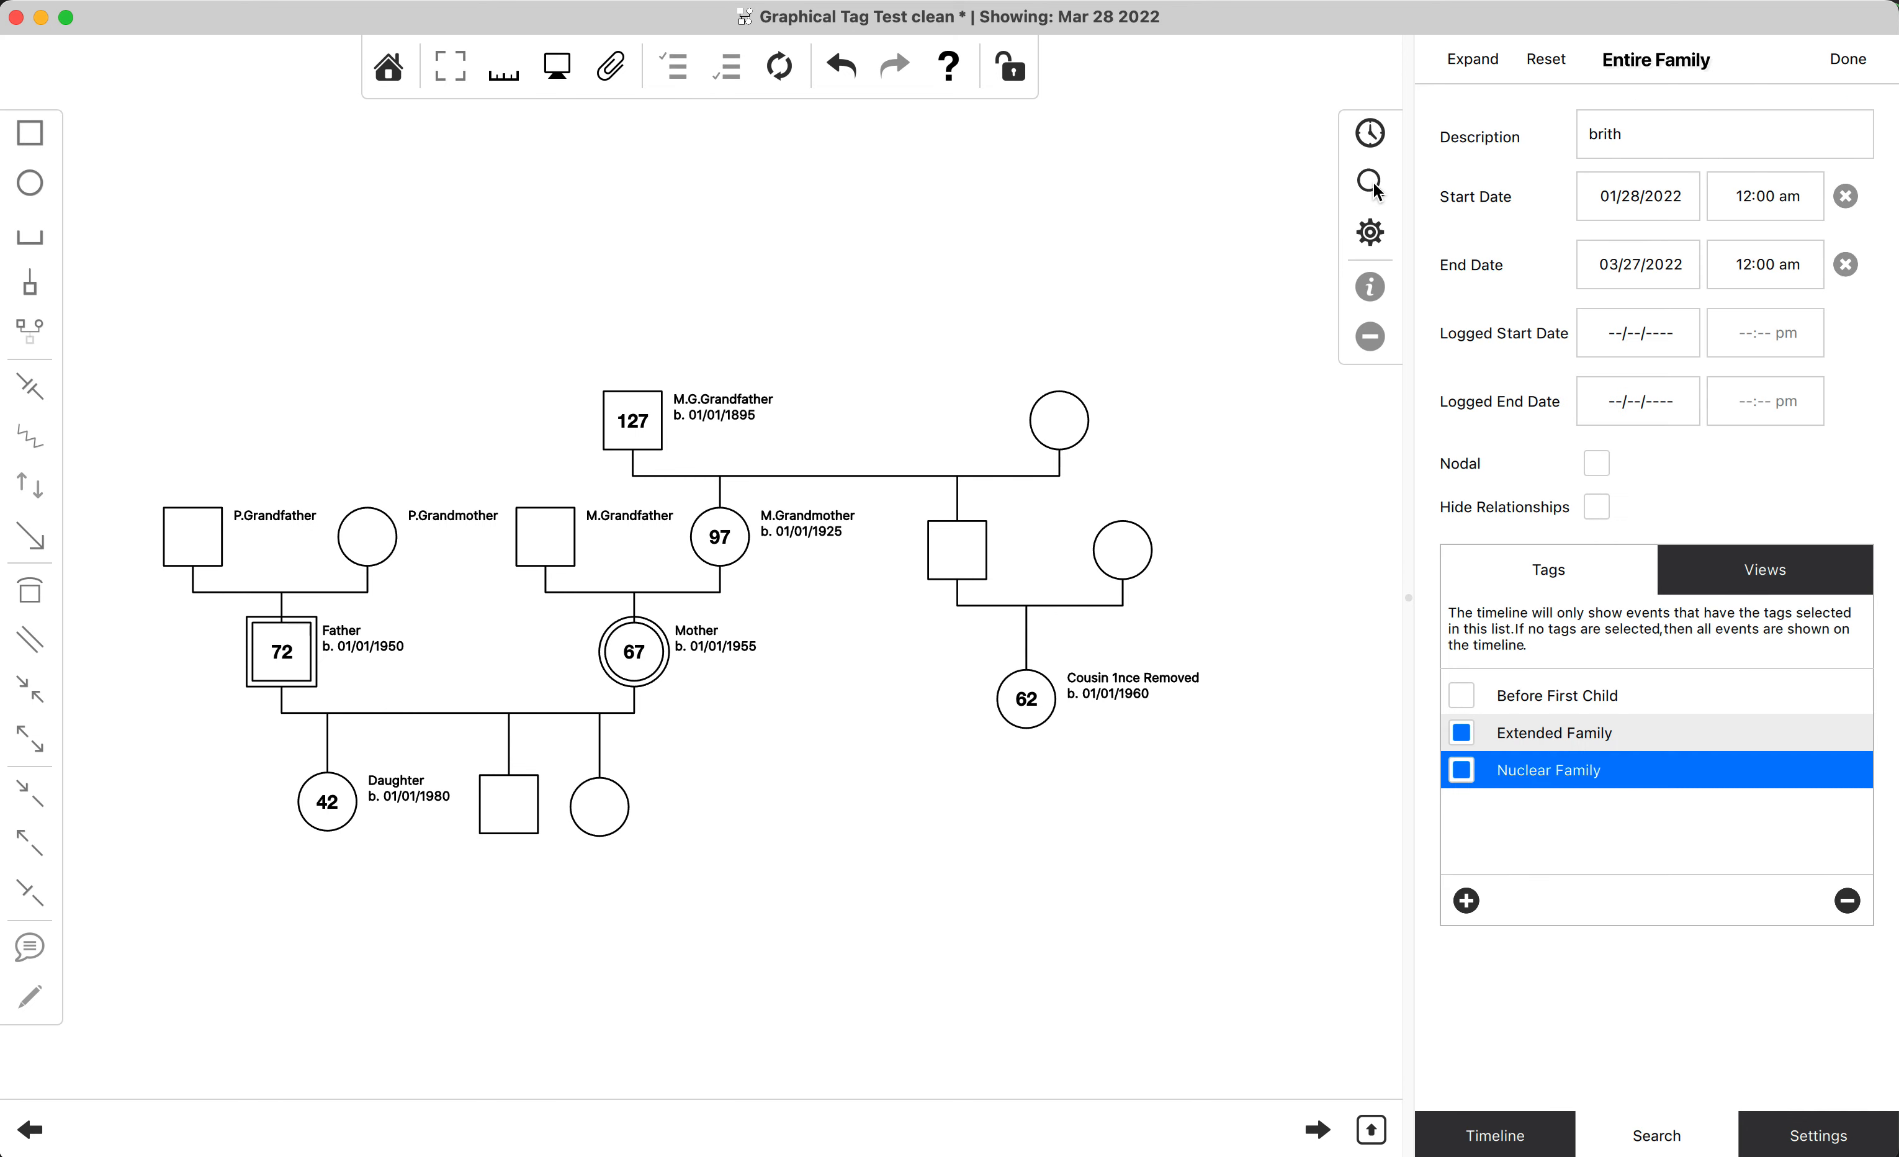
Reset all search criteria, check the full event list, and return to the search settings.
left_click(1546, 61)
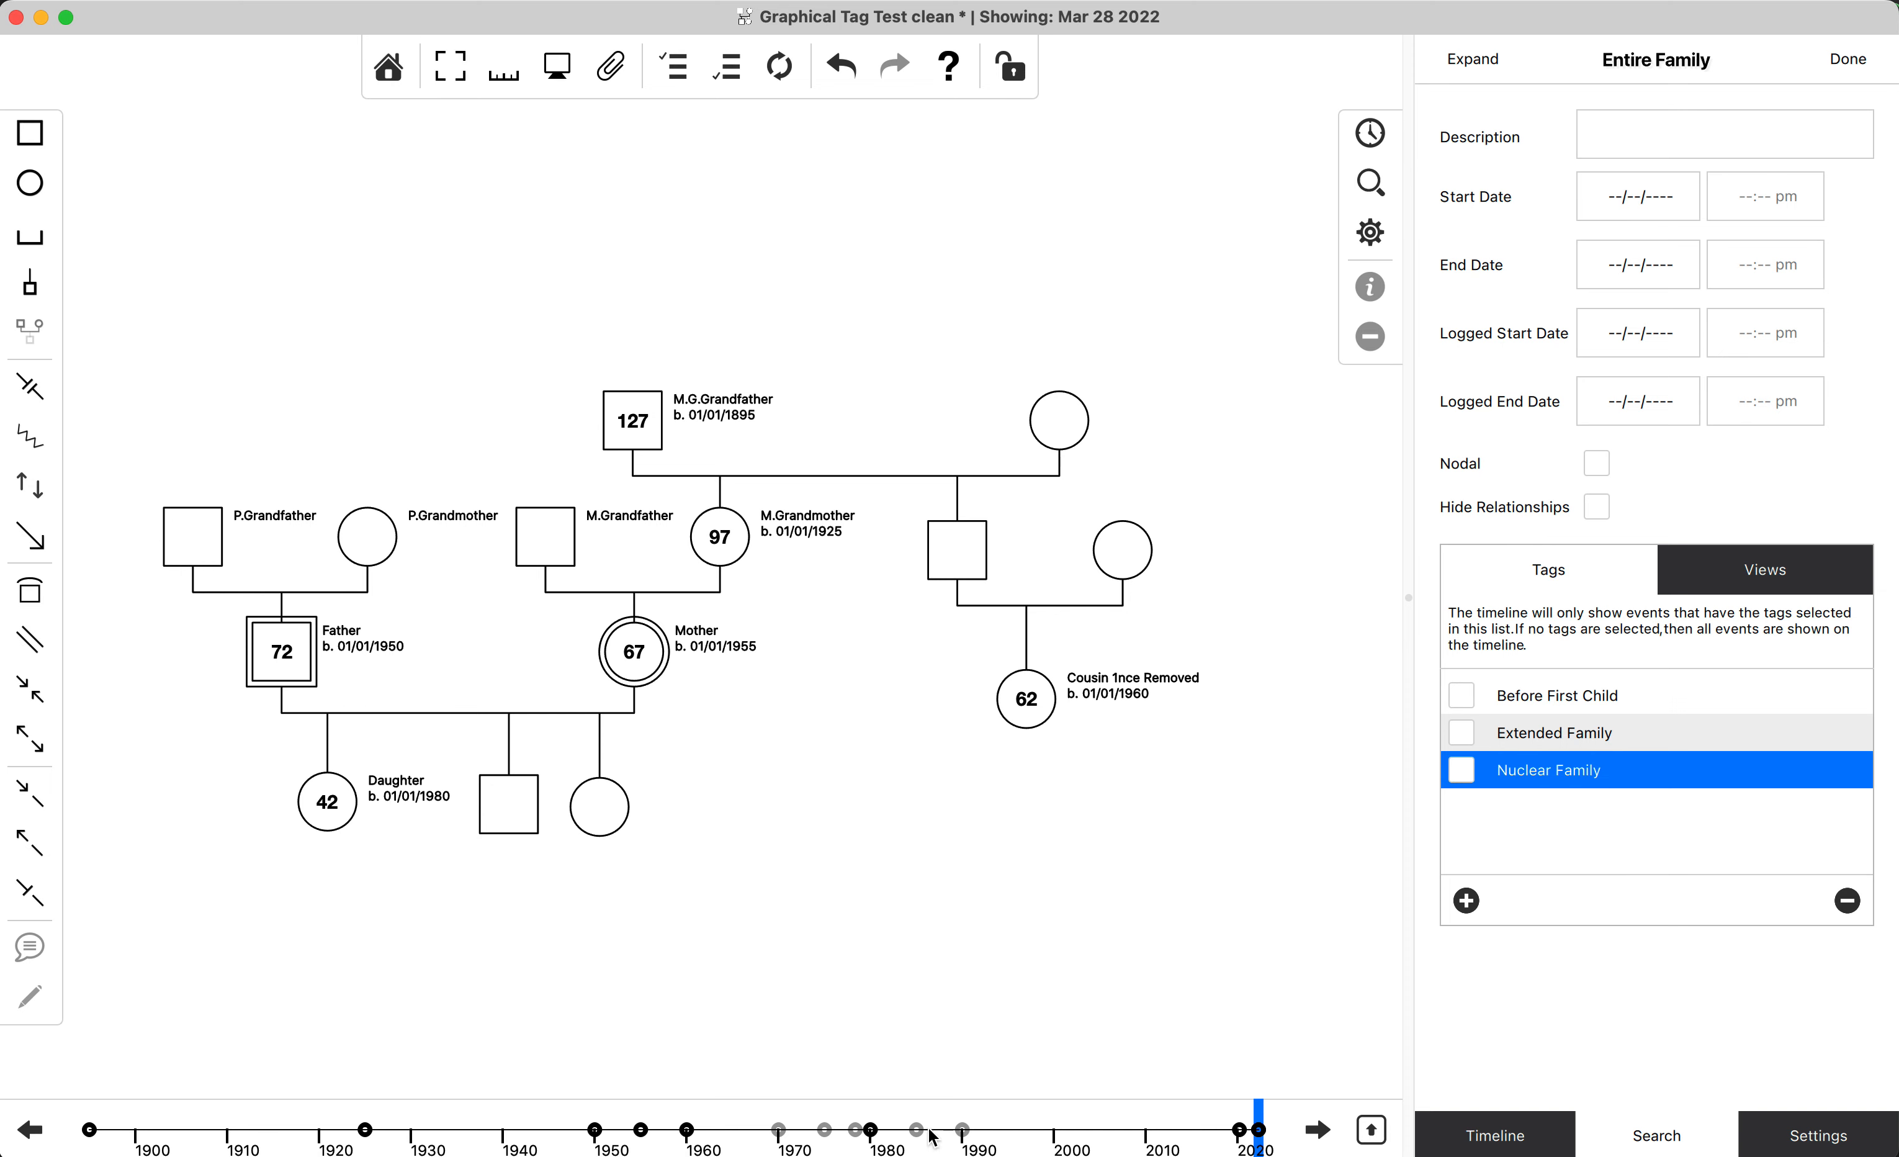
left_click(1375, 133)
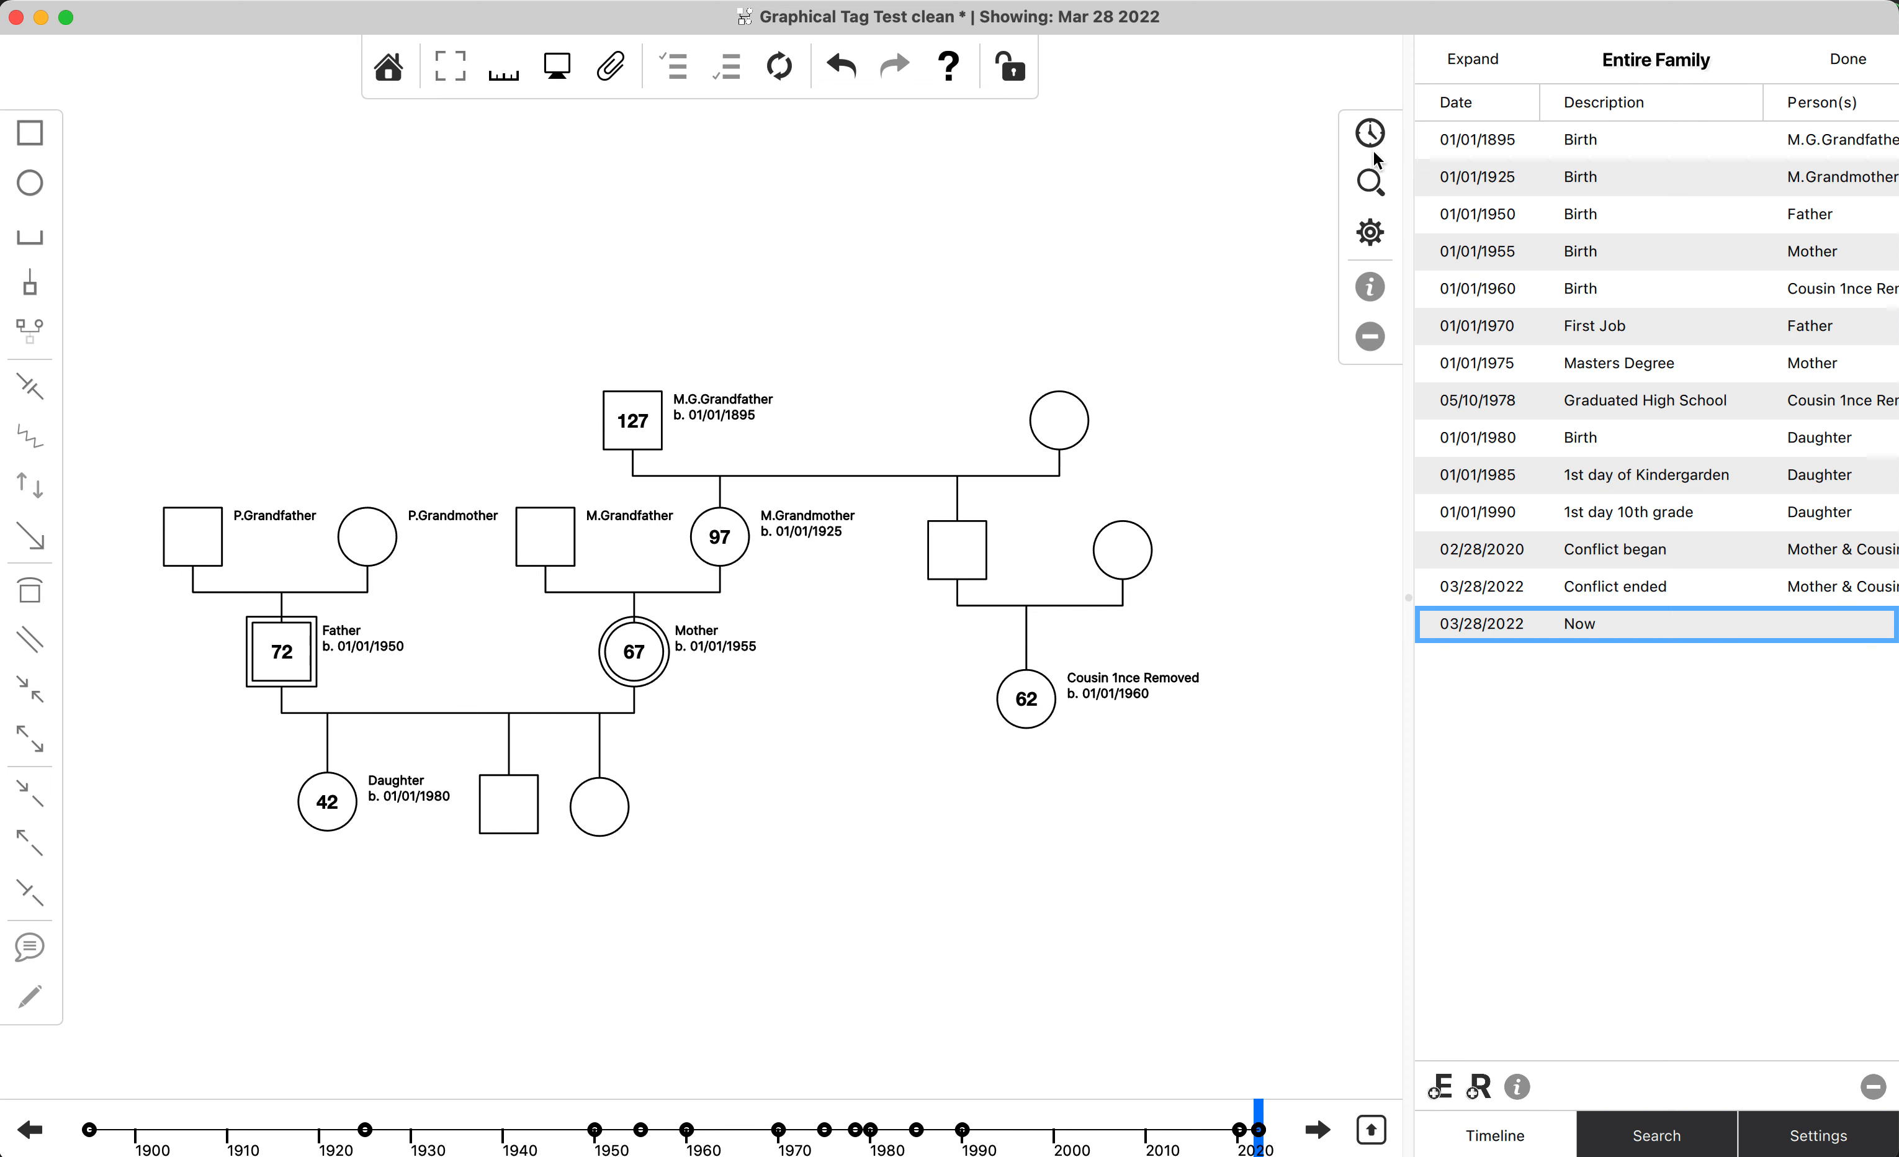
left_click(1365, 195)
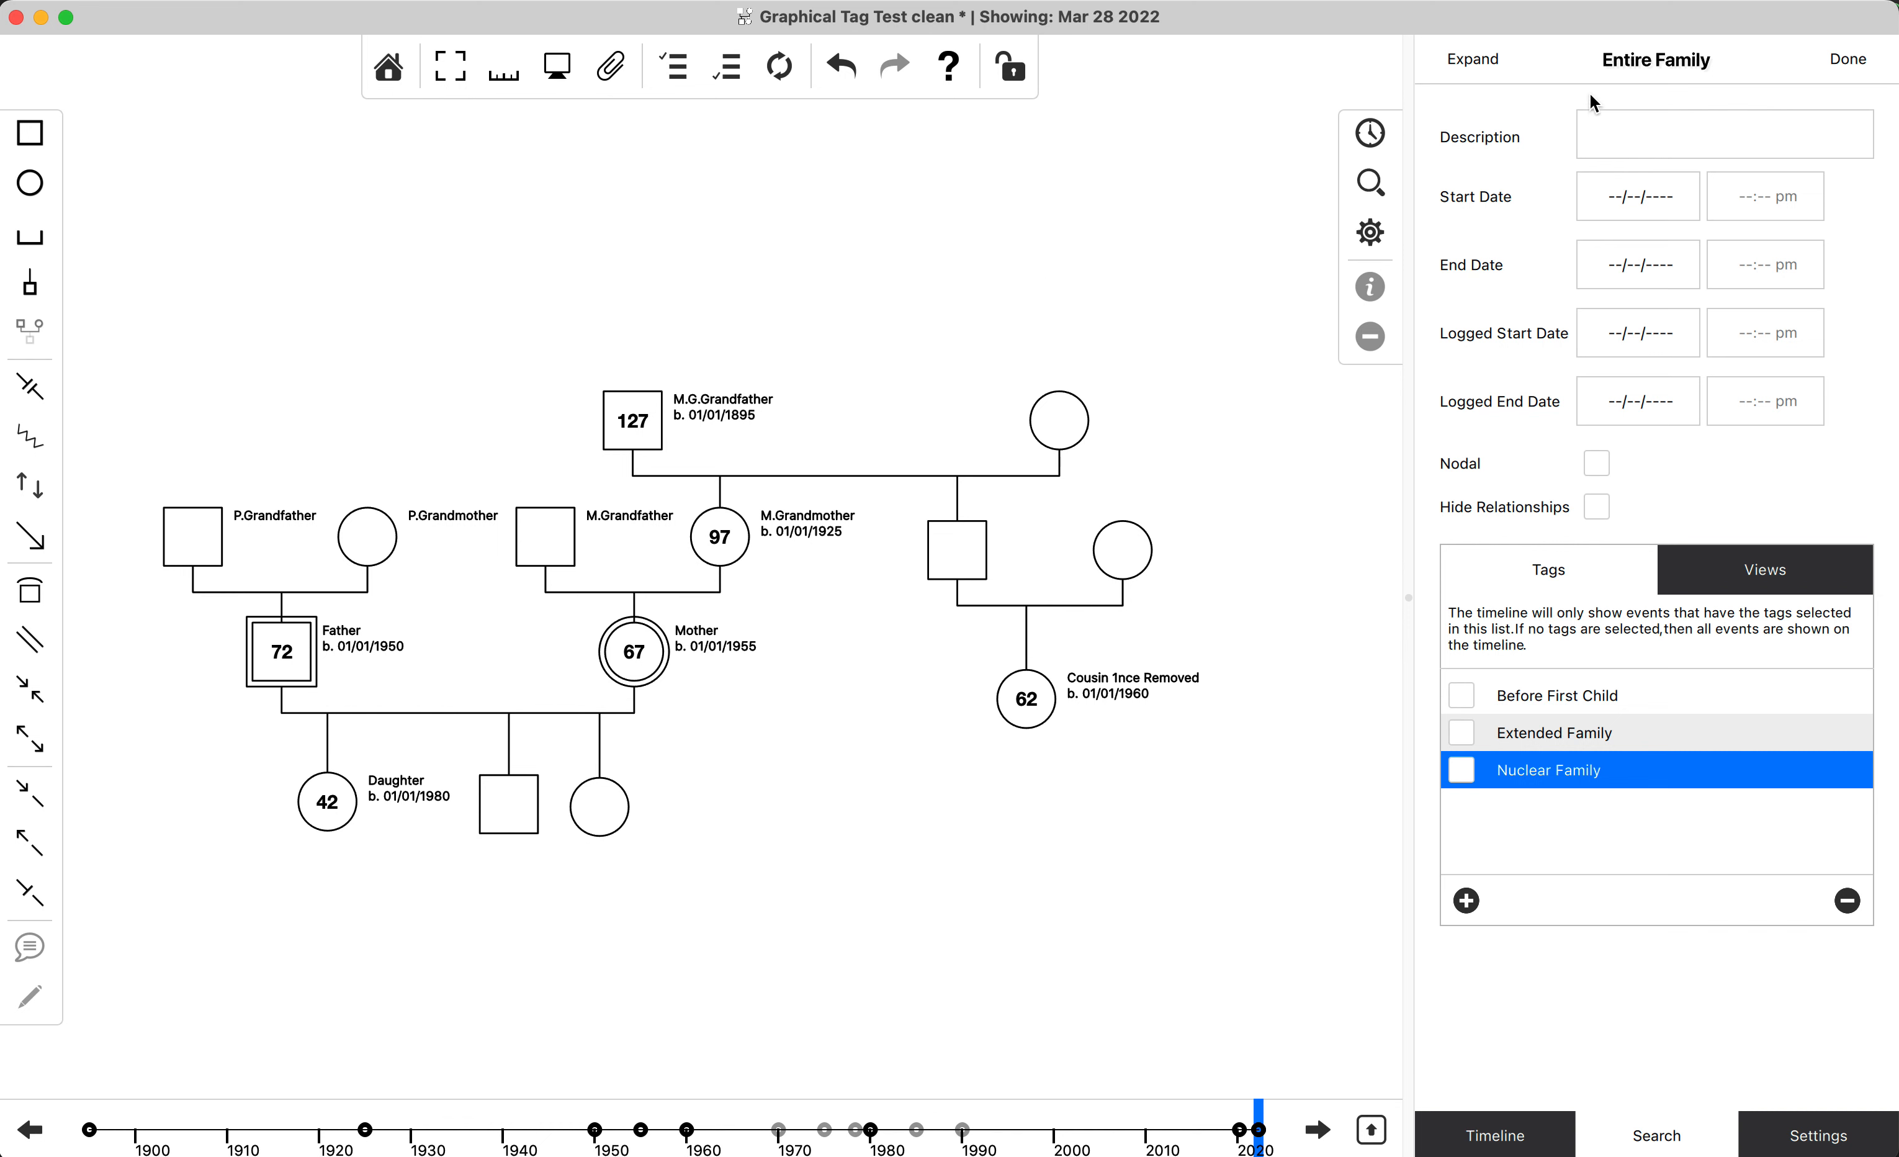
left_click(1577, 106)
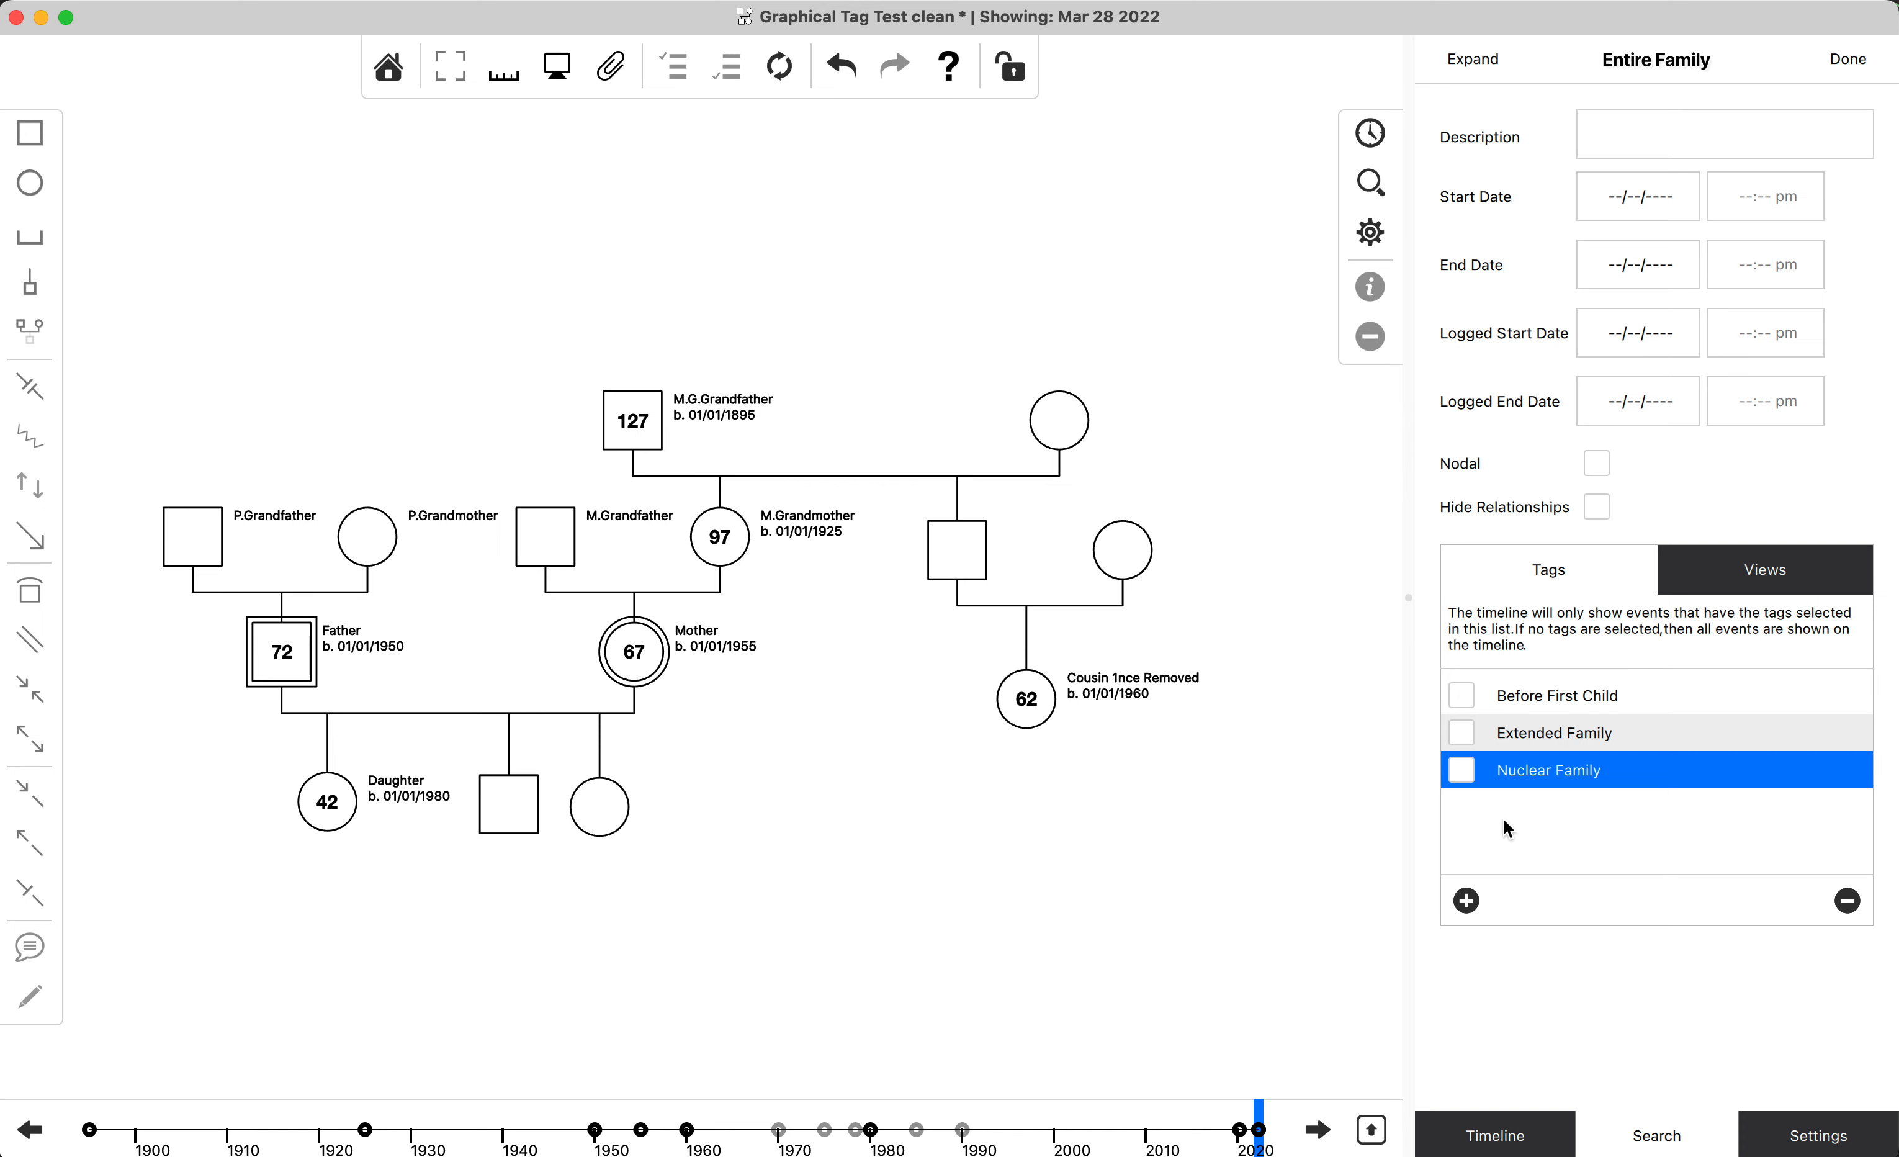
Switch to the full graphical timeline and filter it by the Nuclear Family, Extended Family and Before First Child tags.
left_click(1371, 1130)
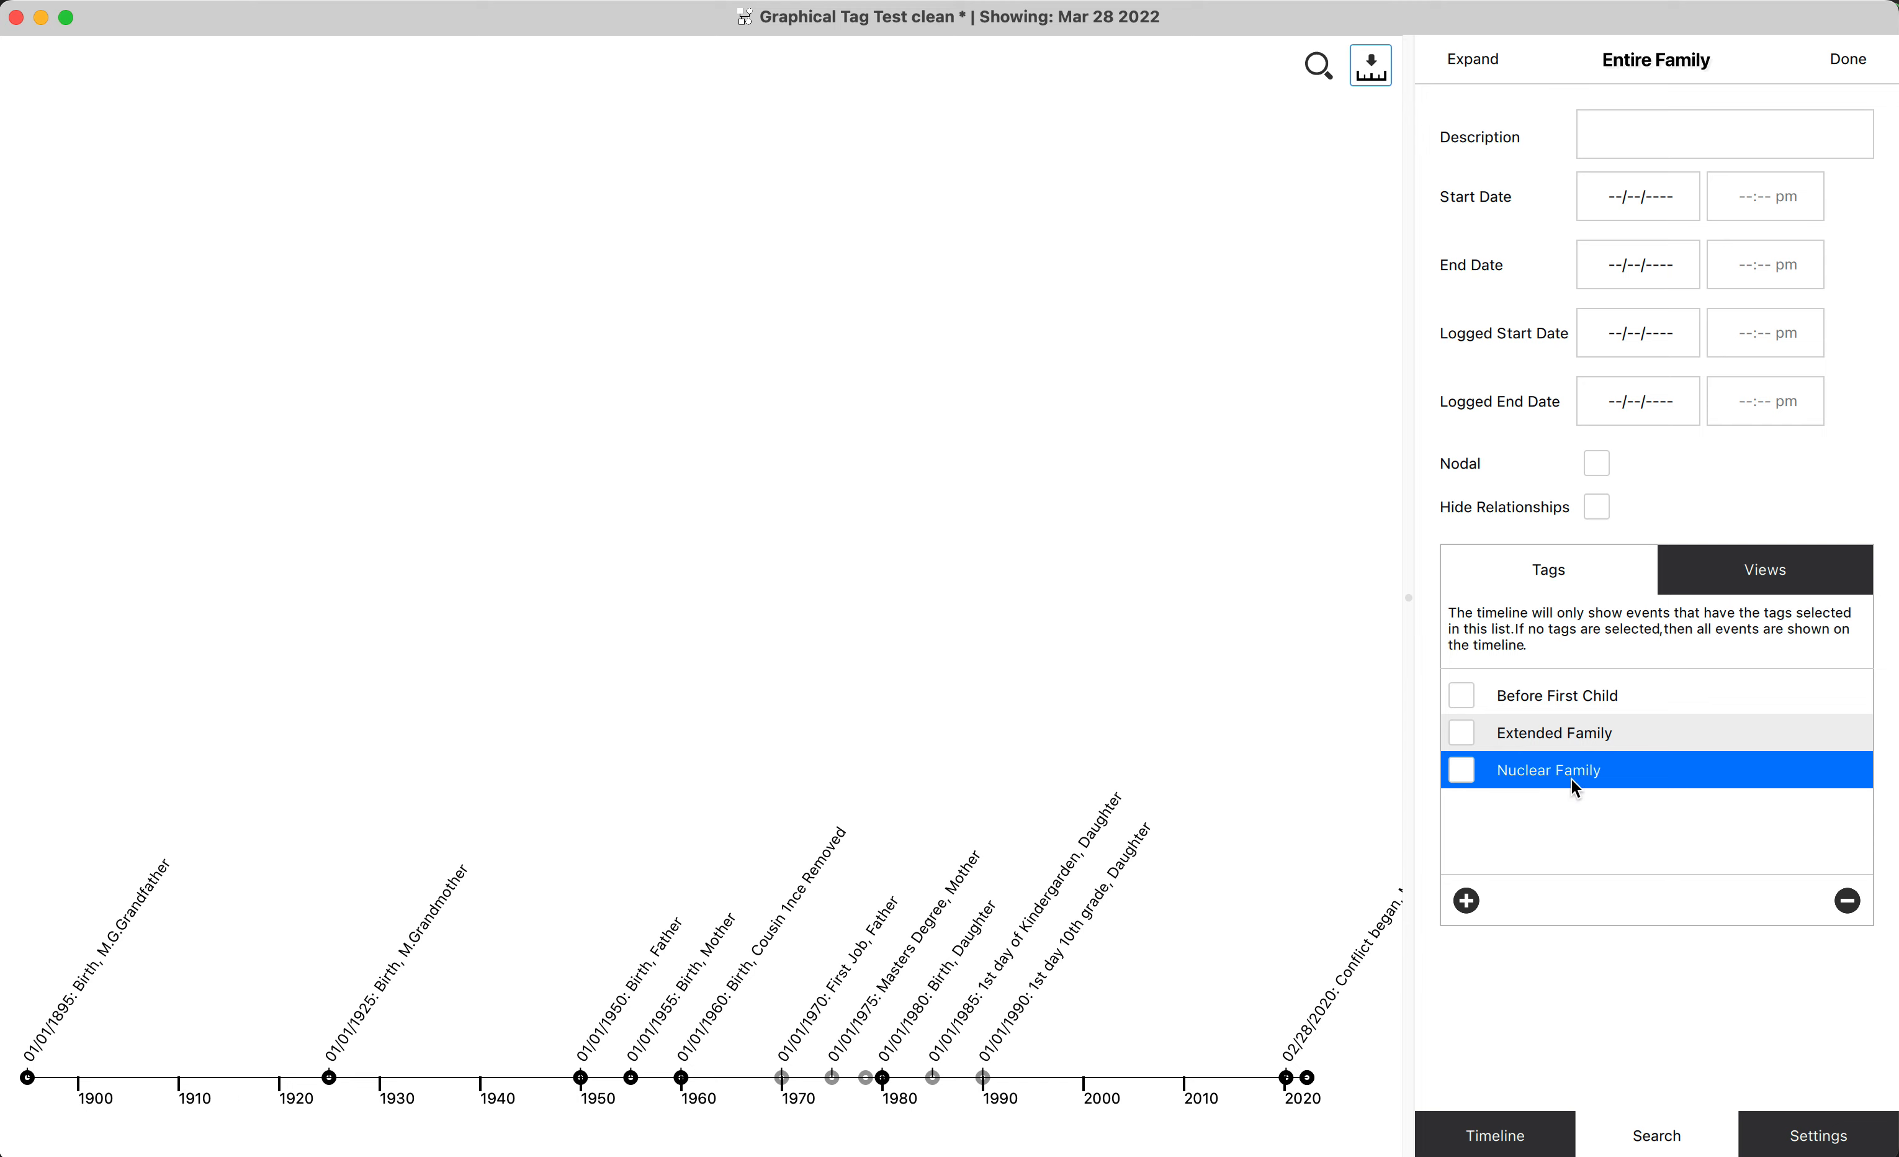
left_click(1461, 768)
left_click(1462, 734)
left_click(1471, 692)
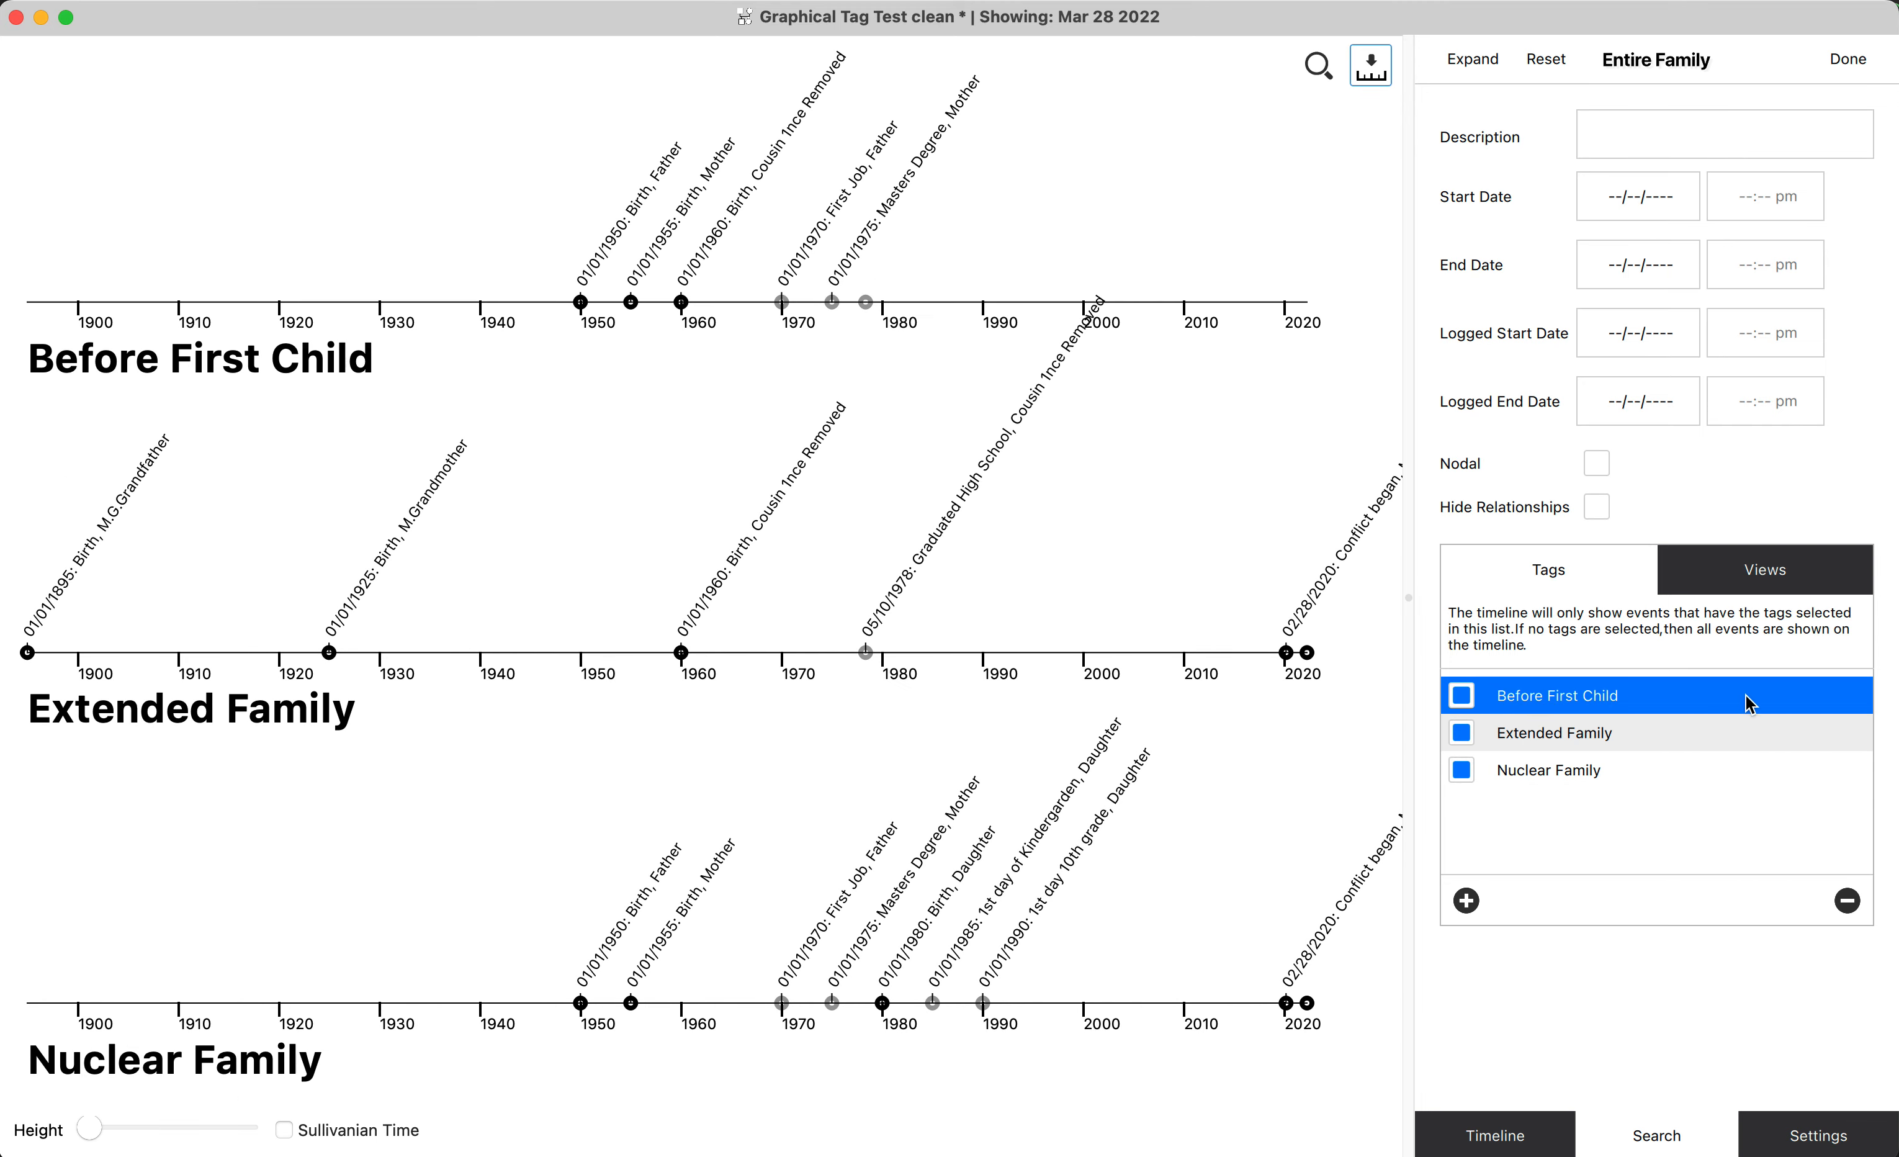